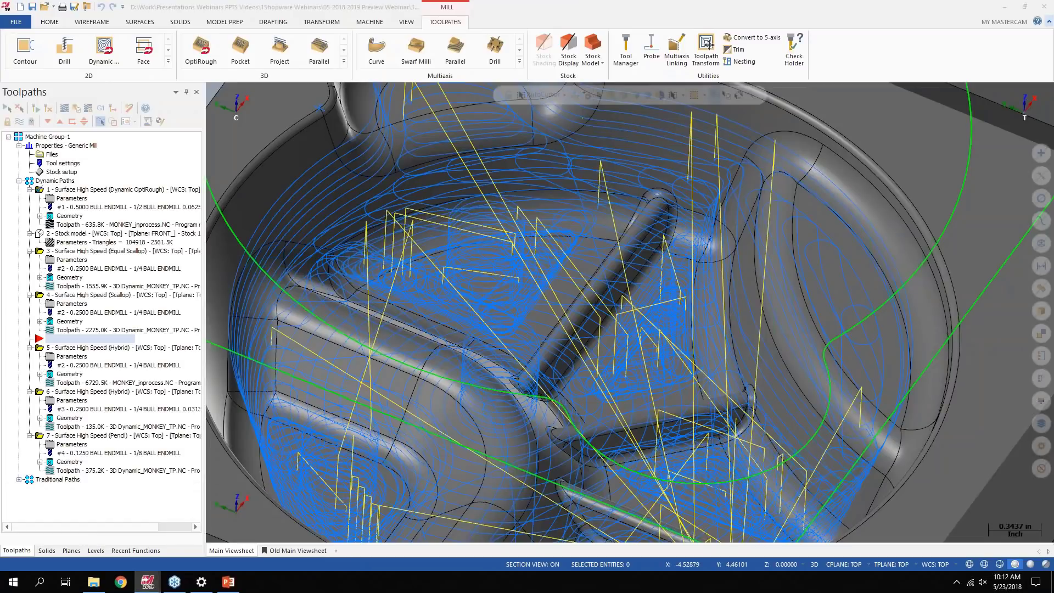
# Turn on the advanced toolpath display so the individual motion types of the toolpath are distinguished
pyautogui.scroll(2, 529, 332)
pyautogui.scroll(6, 528, 331)
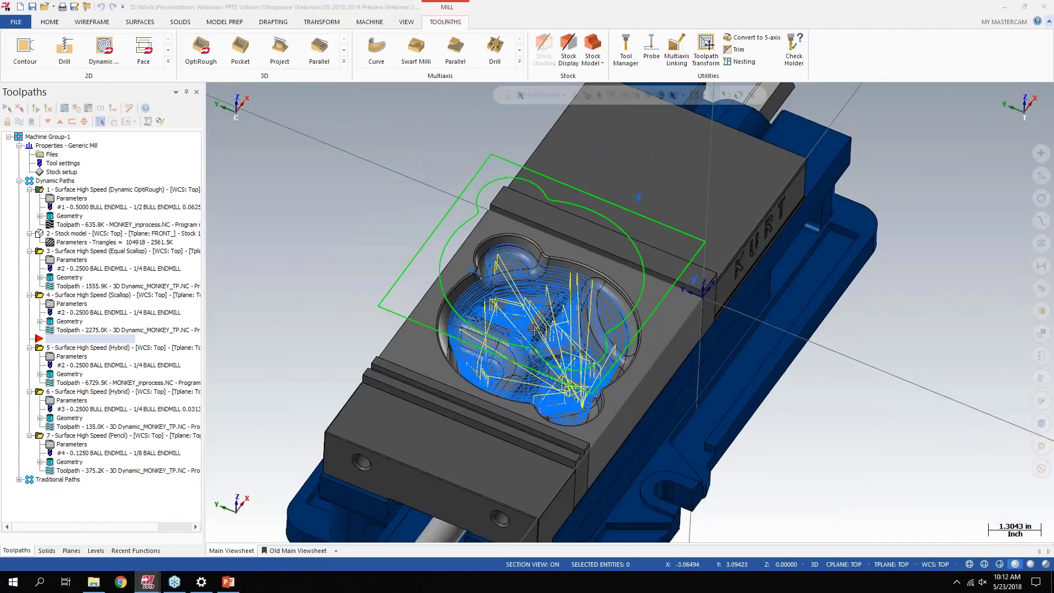
pyautogui.moveTo(528, 332); pyautogui.dragTo(714, 402, button='middle')
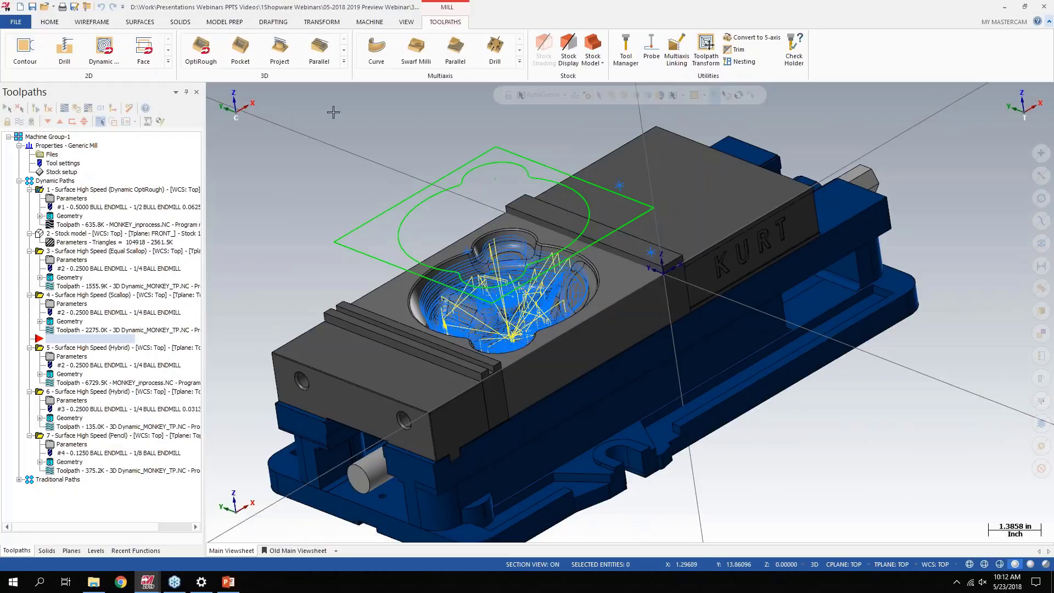
pyautogui.click(406, 23)
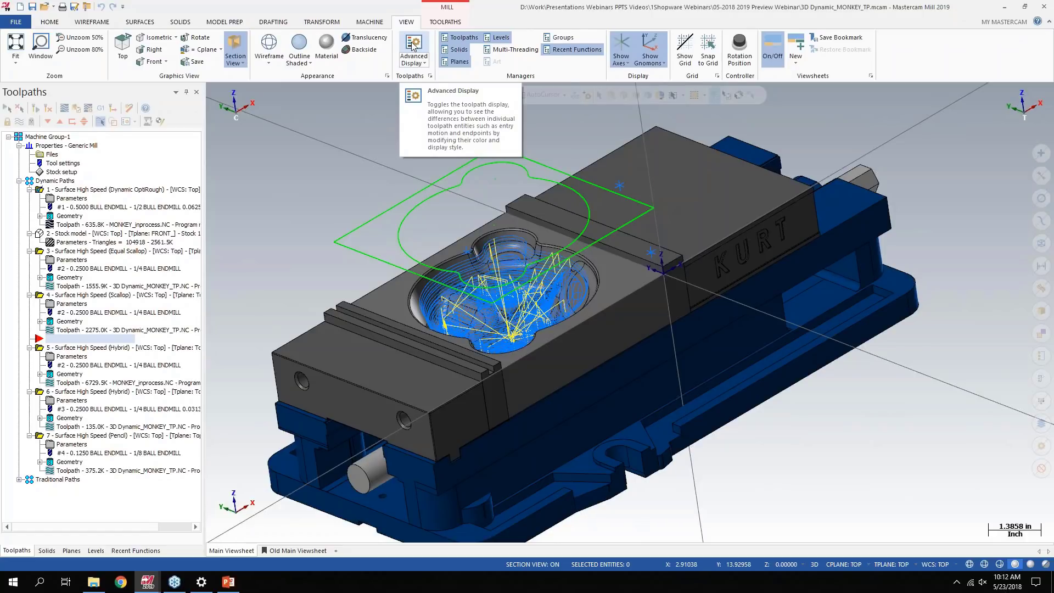
pyautogui.click(420, 65)
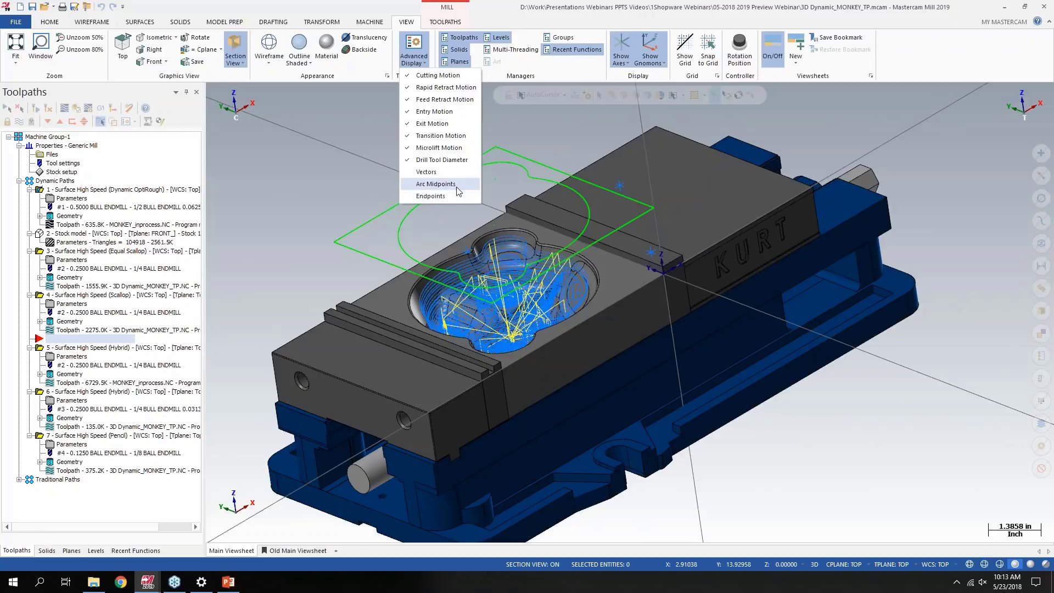
pyautogui.click(420, 51)
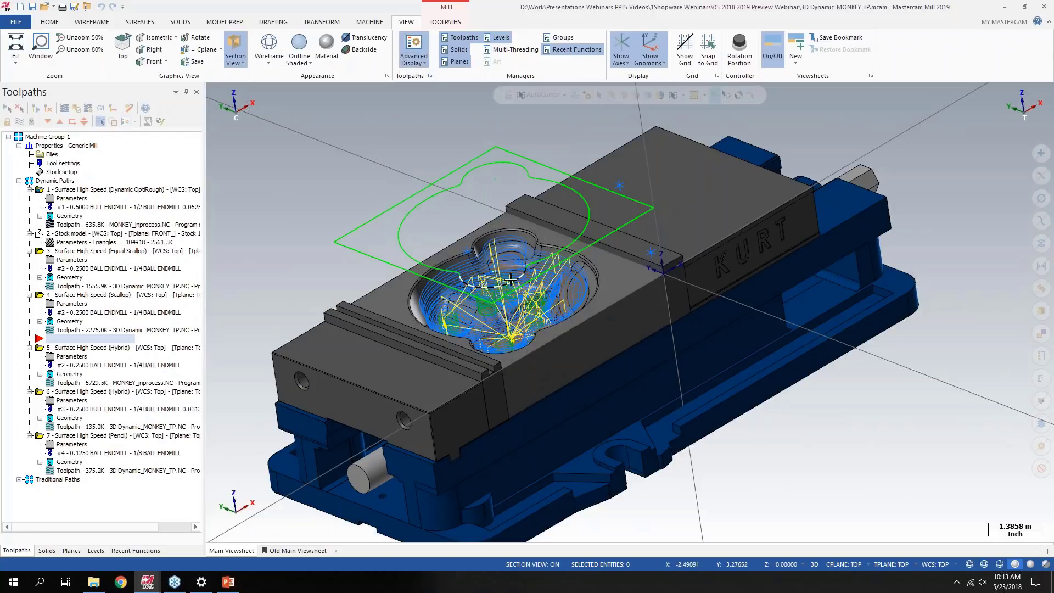
# Hide level 2, Wire Frame, so the boundary curves no longer cover the cavity's toolpath
pyautogui.scroll(8, 536, 295)
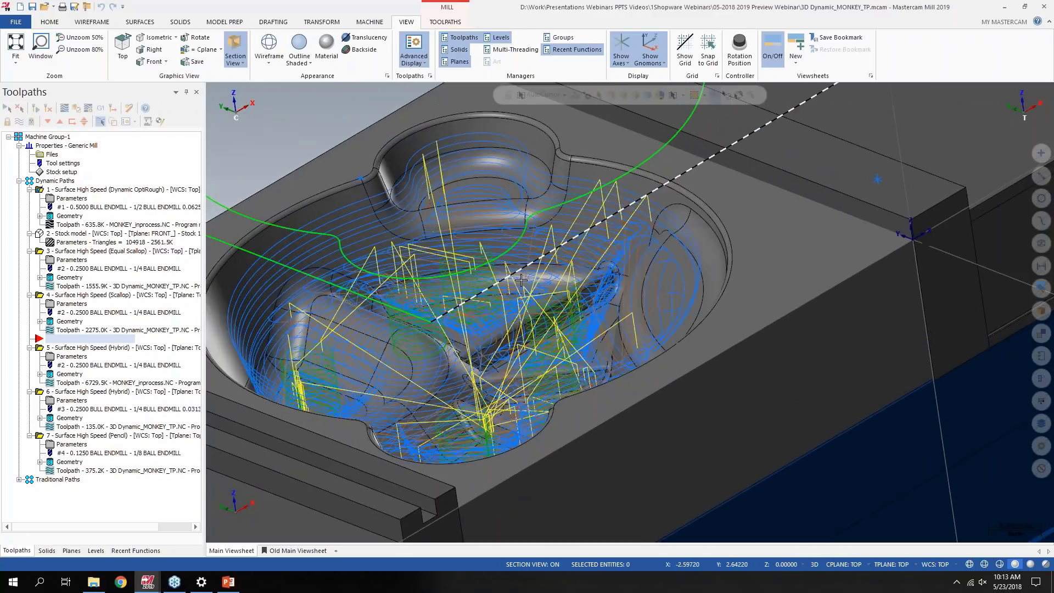
pyautogui.scroll(4, 516, 279)
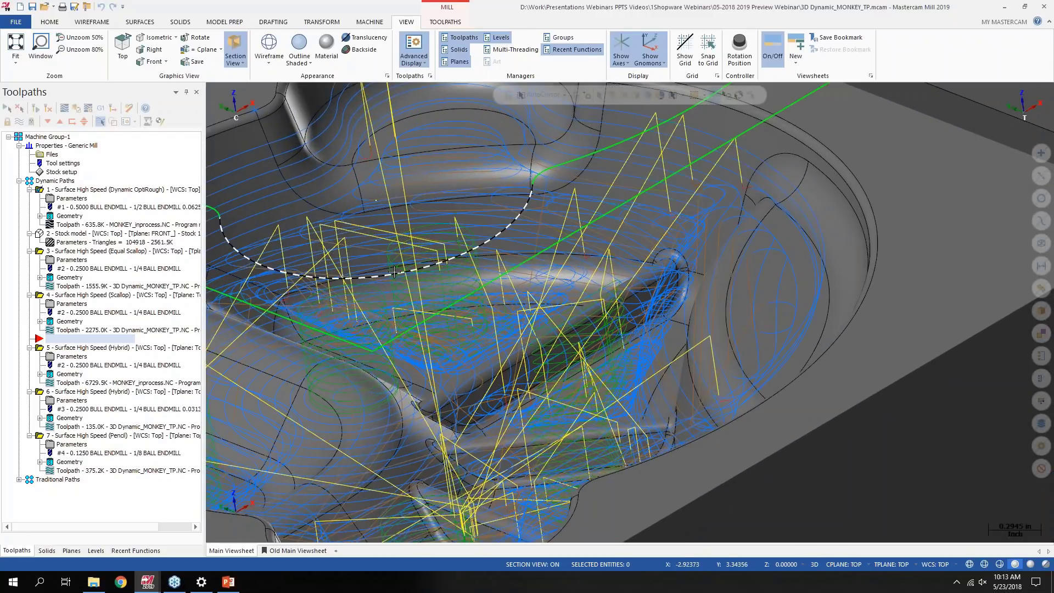
pyautogui.click(96, 550)
pyautogui.click(43, 144)
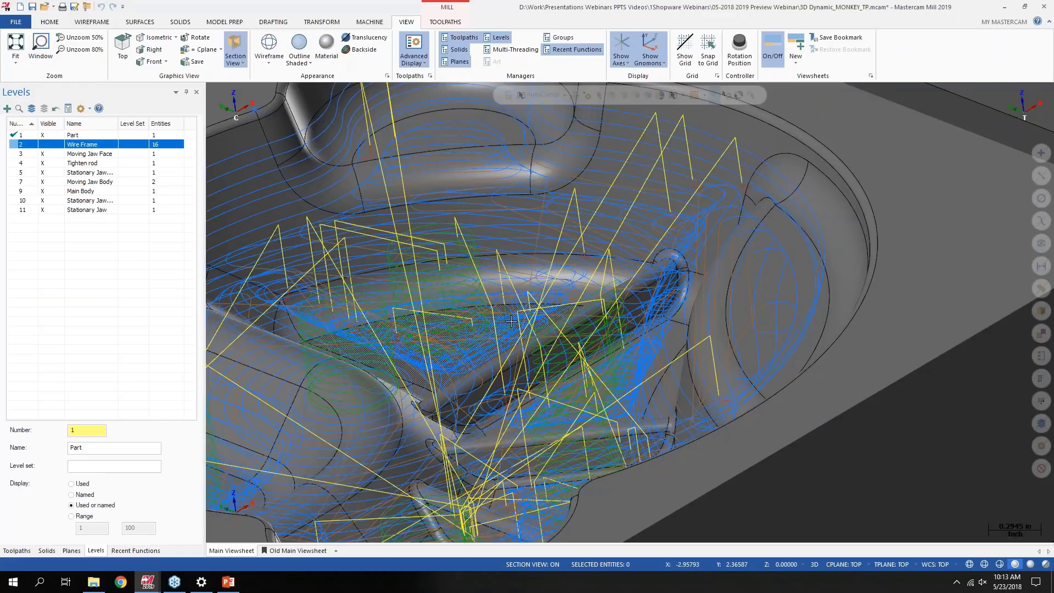
# Review the toolpath motions in the cavity and the lead-in and lead-out settings in the Dynamic OptiRough operation's linking parameters
pyautogui.scroll(3, 511, 321)
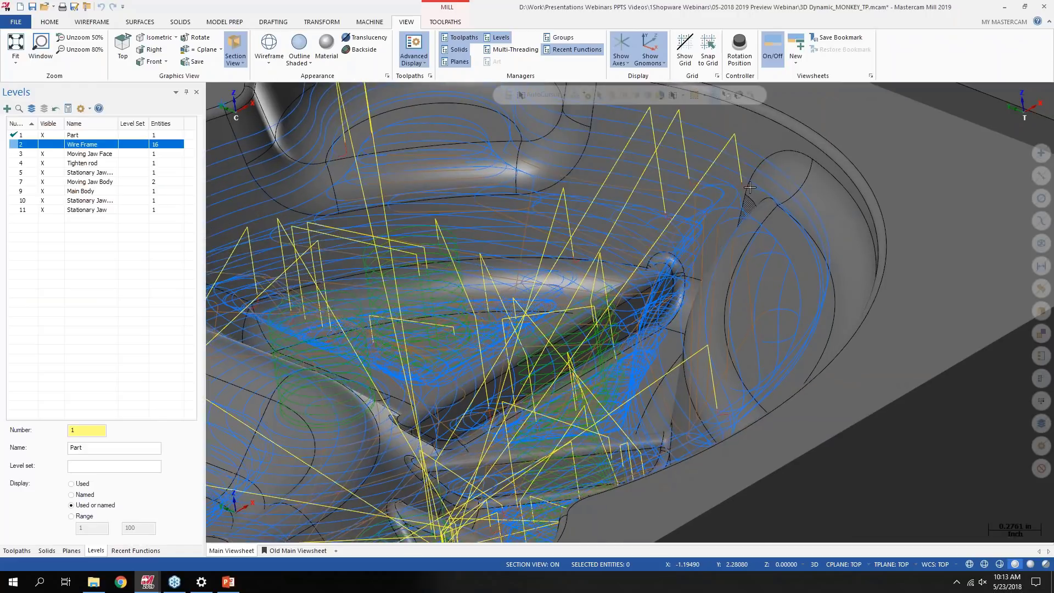
pyautogui.scroll(3, 750, 187)
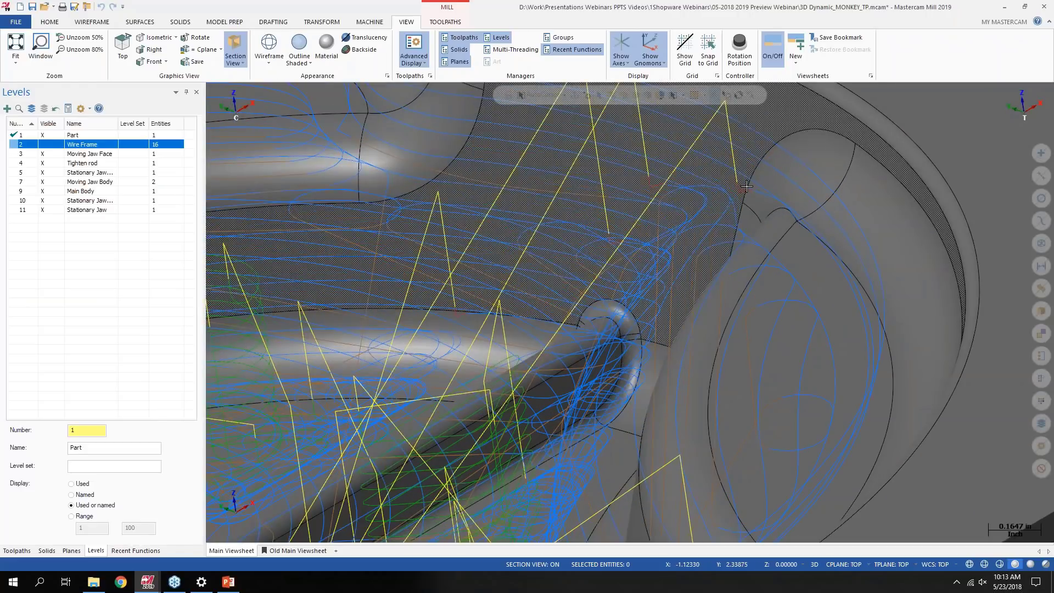
pyautogui.scroll(-3, 746, 186)
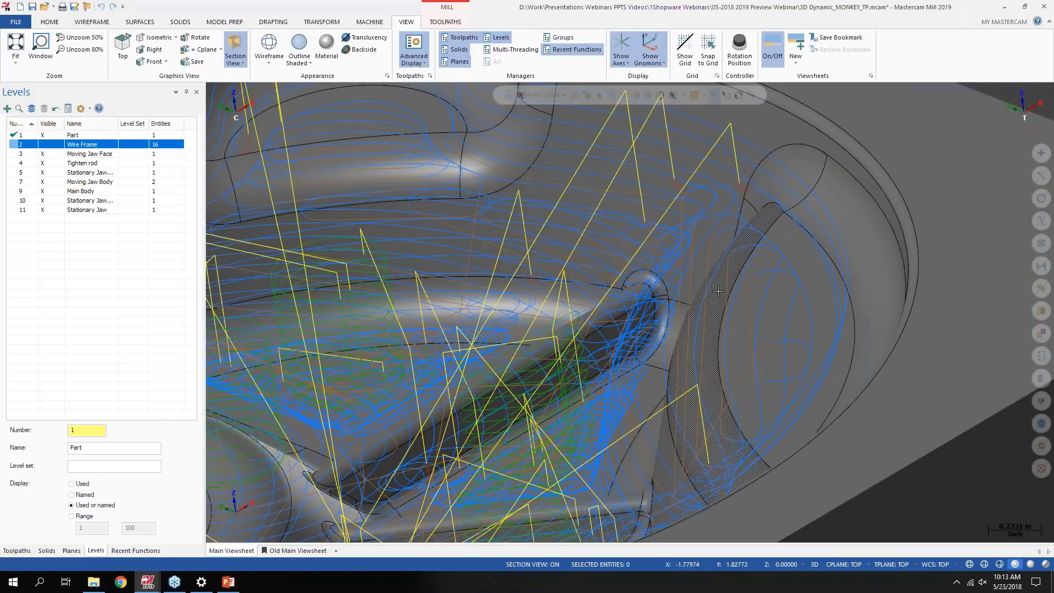
pyautogui.moveTo(722, 313)
pyautogui.mouseDown(button='middle')
pyautogui.moveTo(762, 311)
pyautogui.moveTo(734, 311)
pyautogui.moveTo(693, 220)
pyautogui.mouseUp(button='middle')
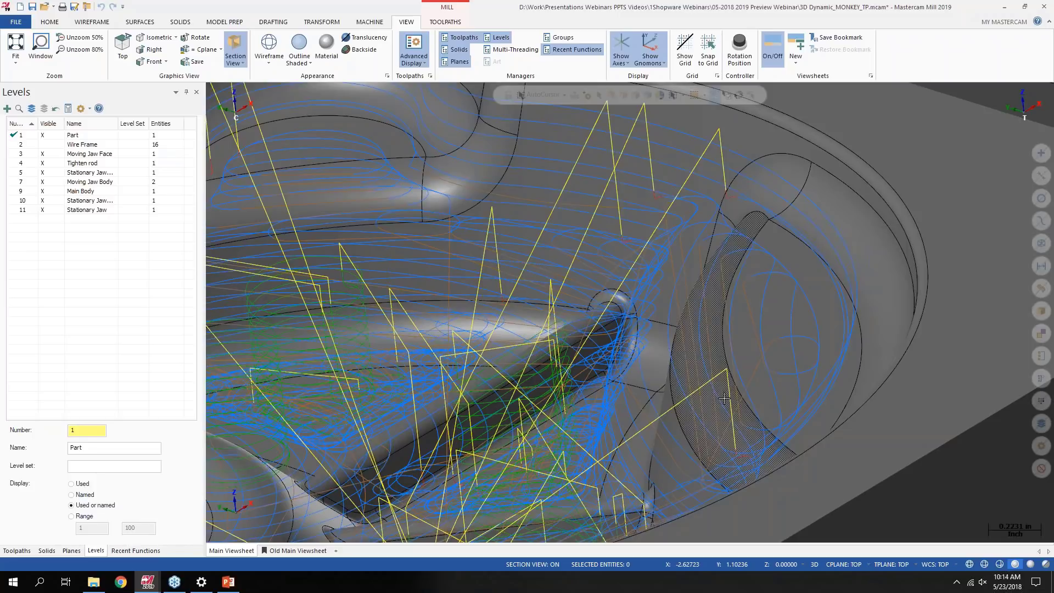
pyautogui.click(16, 551)
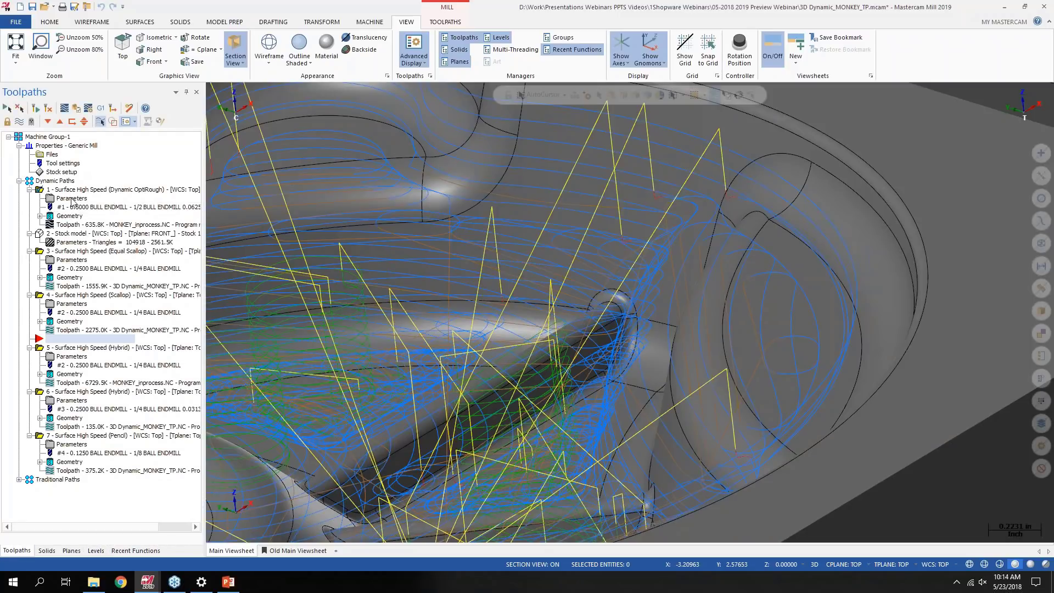
pyautogui.click(71, 200)
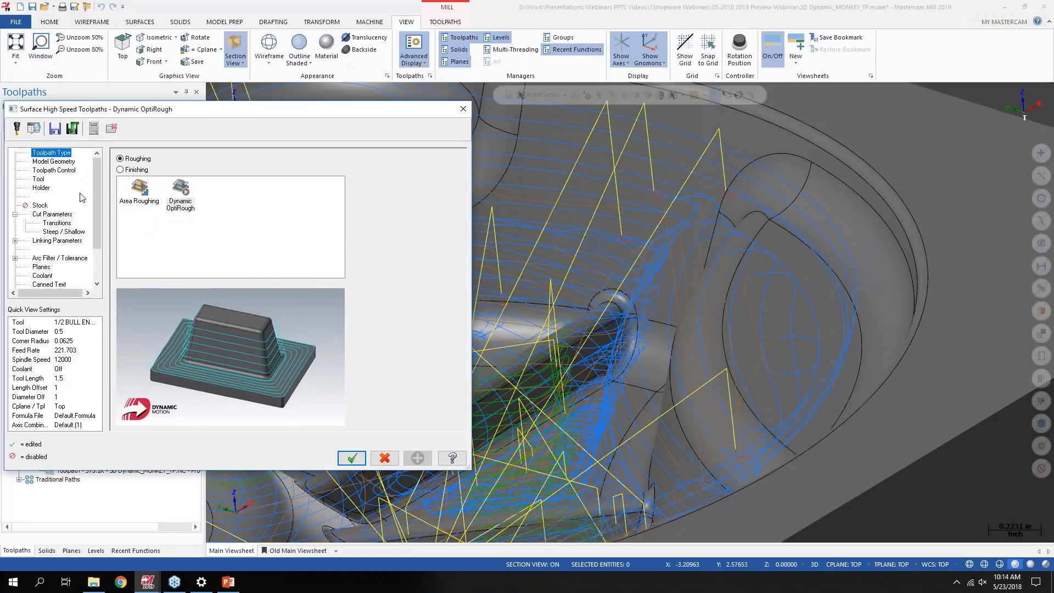
pyautogui.click(57, 241)
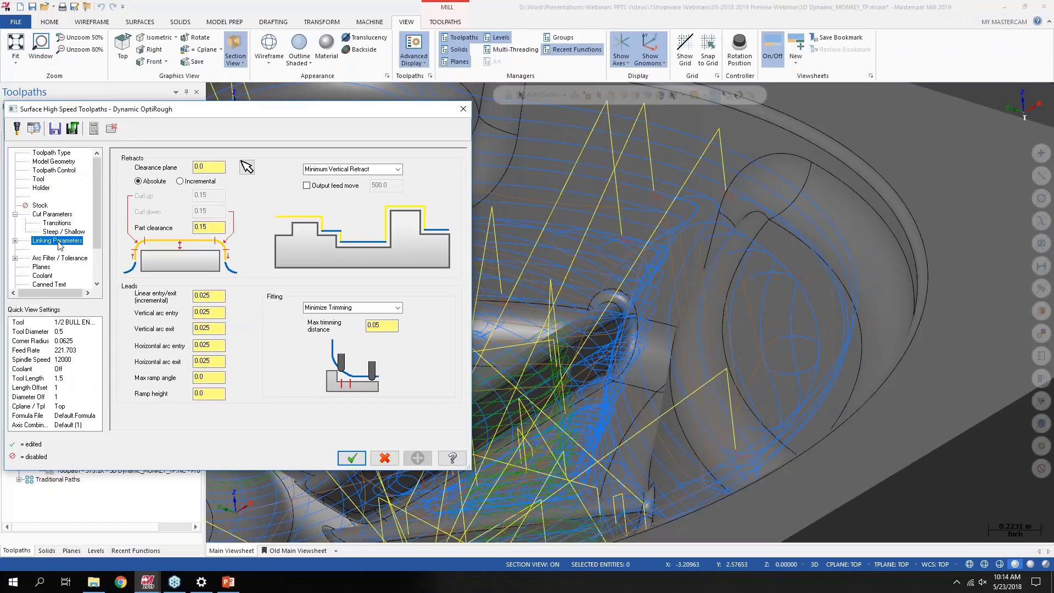
pyautogui.doubleClick(204, 299)
pyautogui.press('Tab')
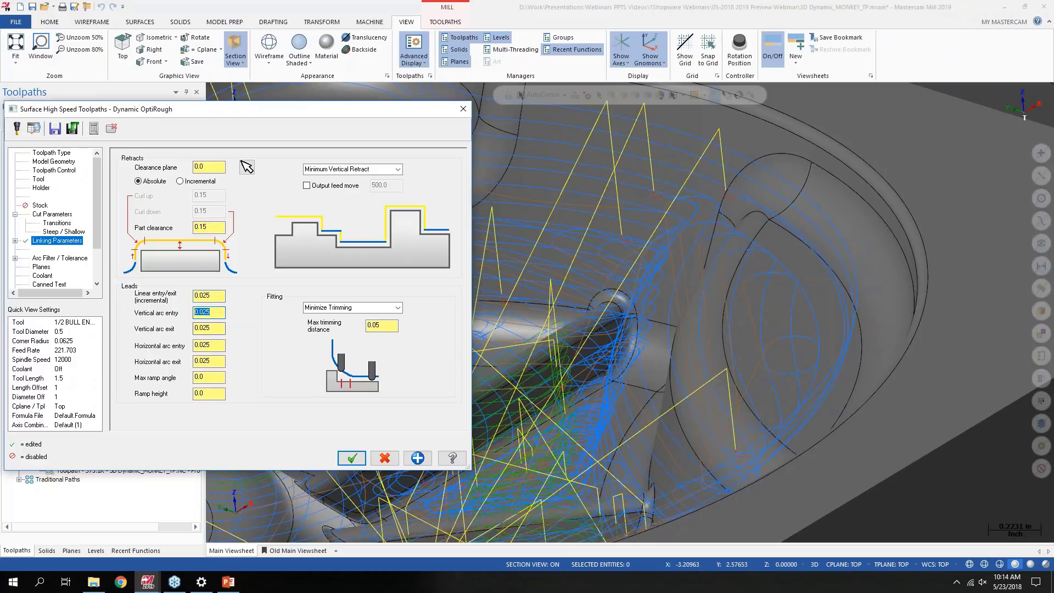
pyautogui.press('Tab')
pyautogui.click(463, 109)
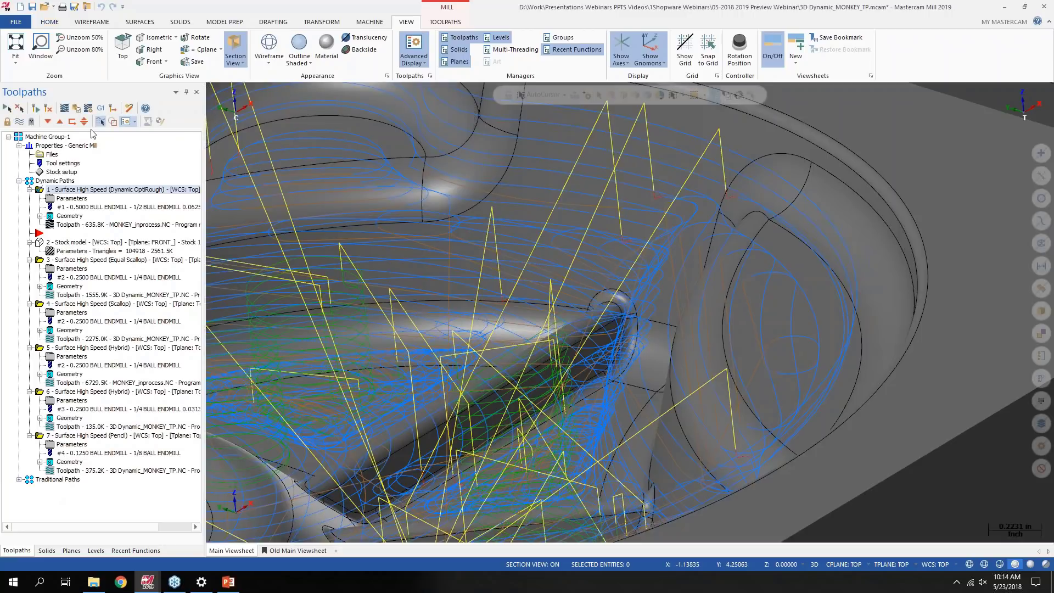
# Hide the Dynamic OptiRough toolpath and measure the distance across the small rounded pocket's opening between its two rim corners
pyautogui.click(20, 122)
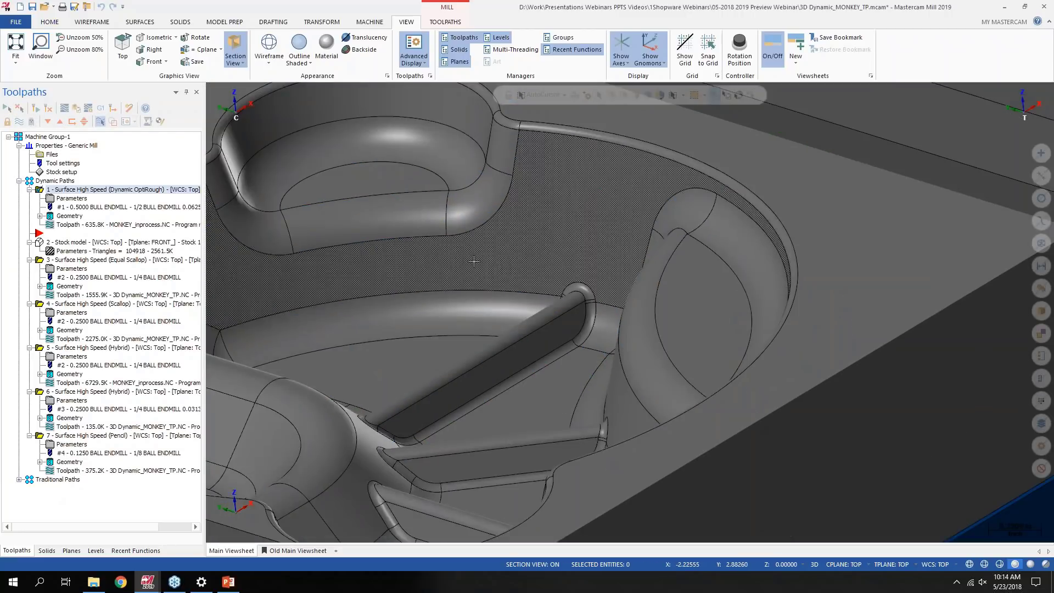
pyautogui.scroll(-3, 726, 235)
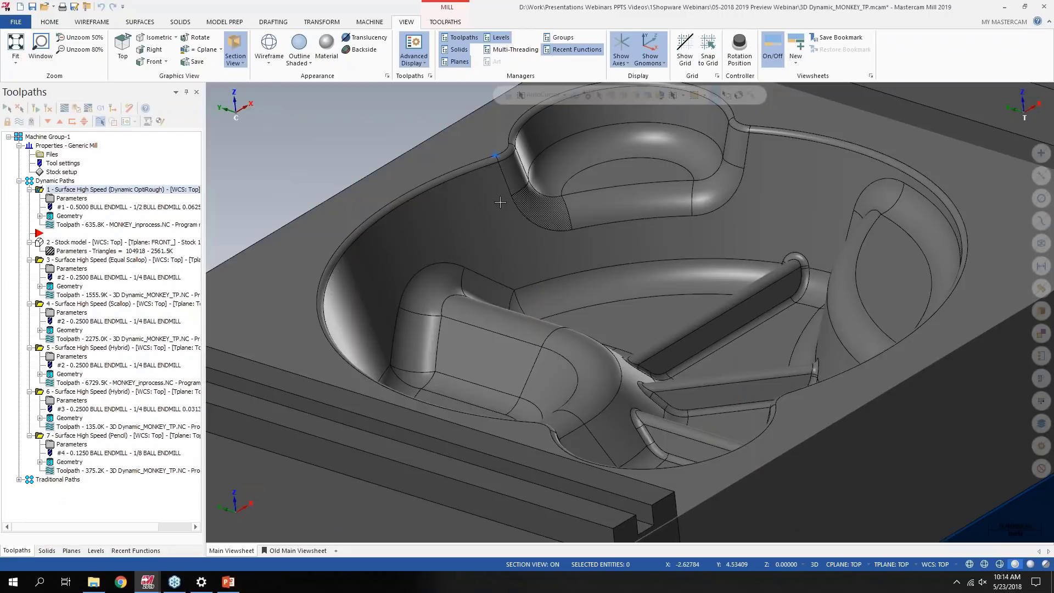
pyautogui.rightClick(336, 145)
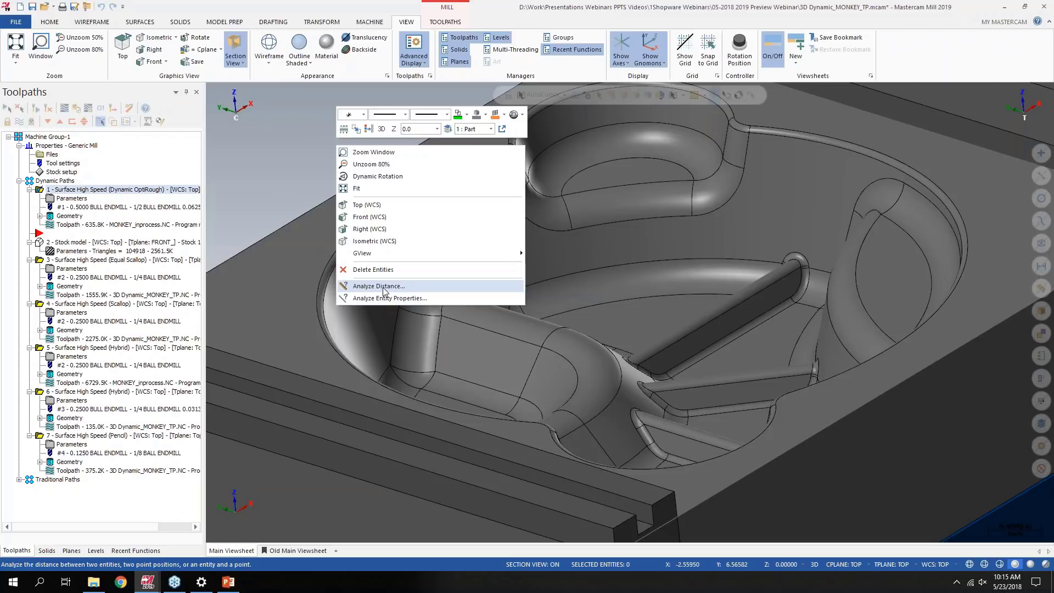
pyautogui.click(378, 286)
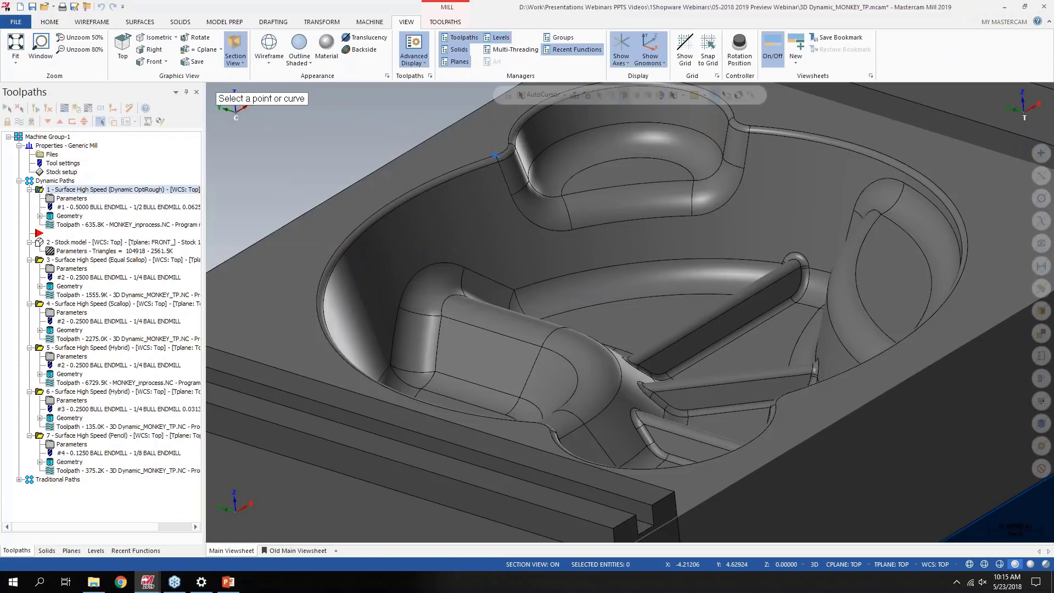
pyautogui.click(514, 146)
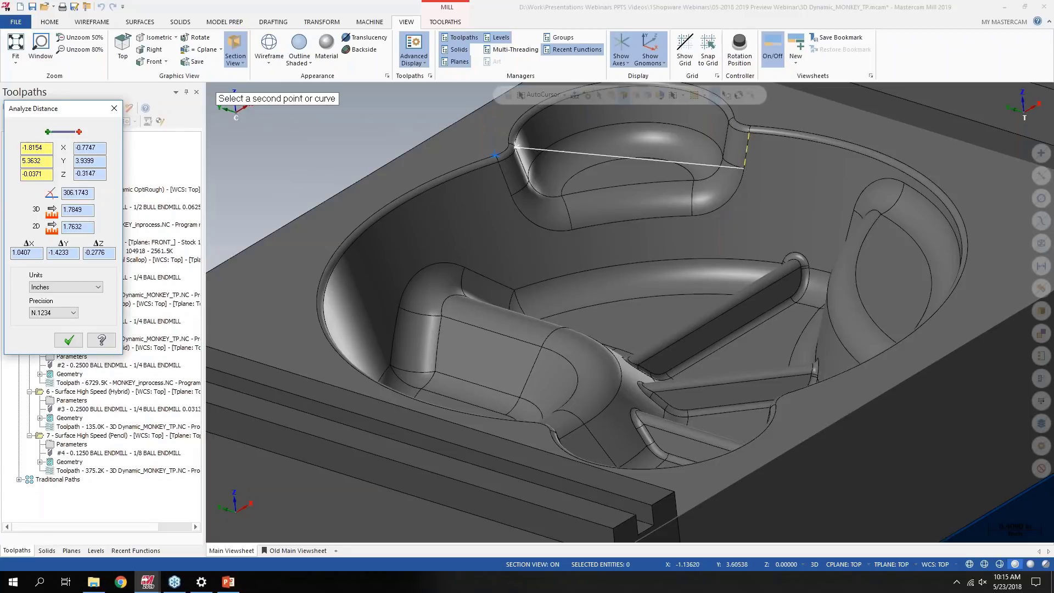
pyautogui.click(722, 157)
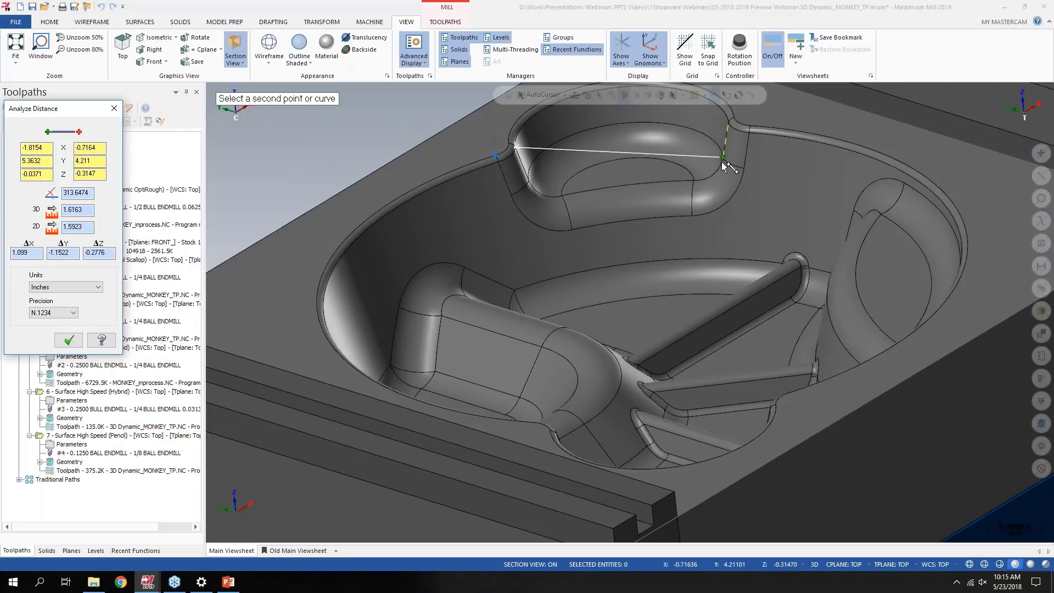
pyautogui.moveTo(722, 159); pyautogui.dragTo(650, 352)
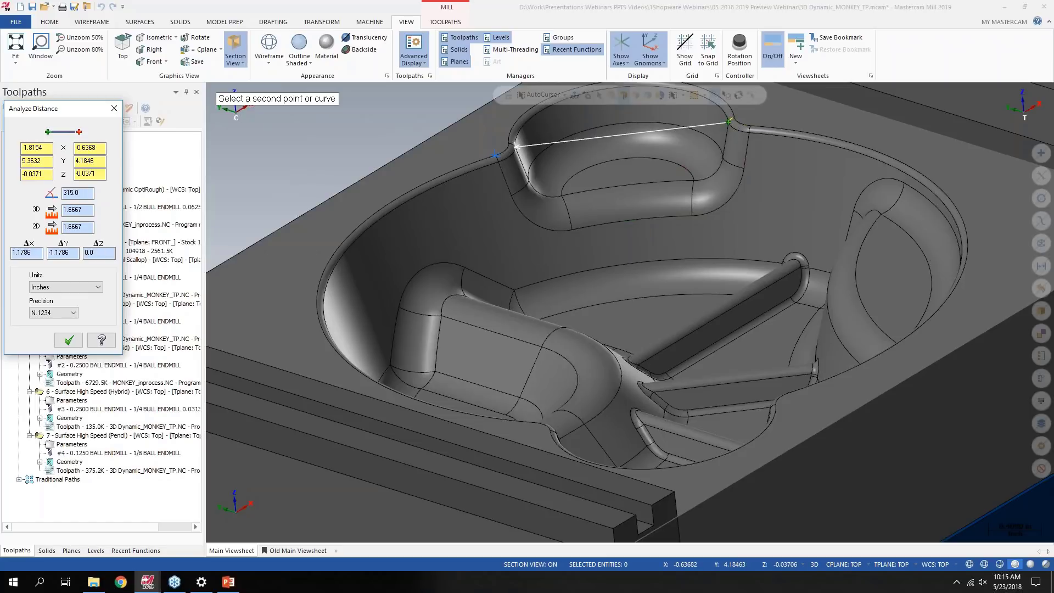
pyautogui.click(728, 122)
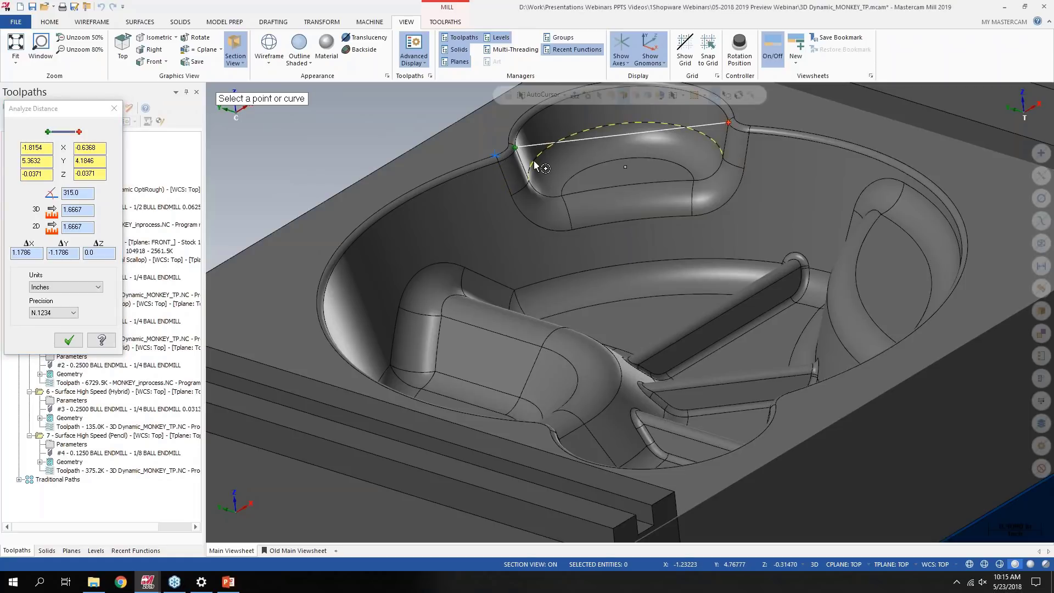
# End the distance analysis and redisplay the Dynamic OptiRough toolpath in the cavity
pyautogui.click(498, 163)
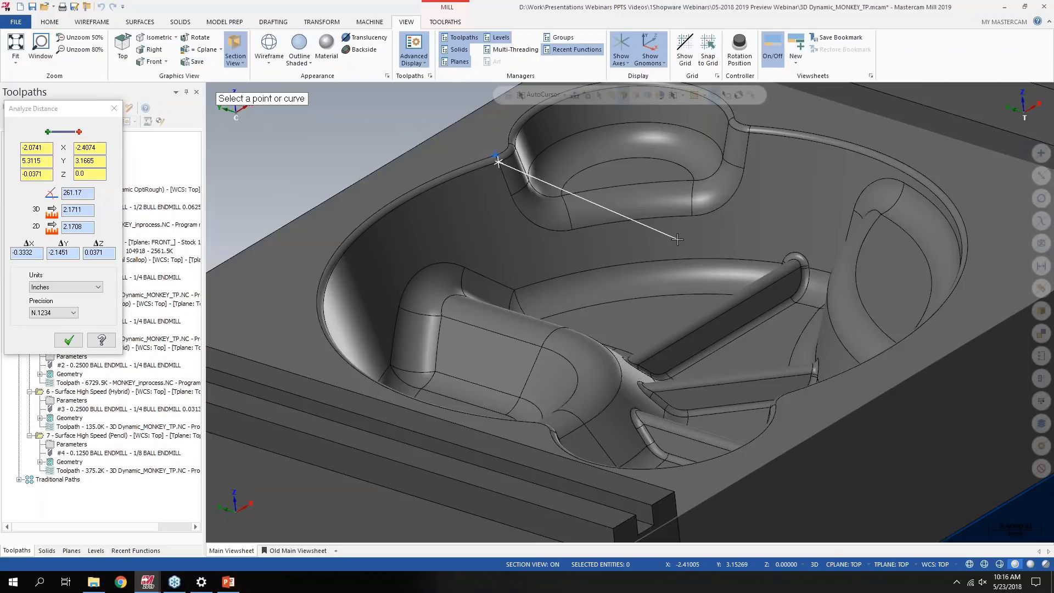
pyautogui.press('Escape')
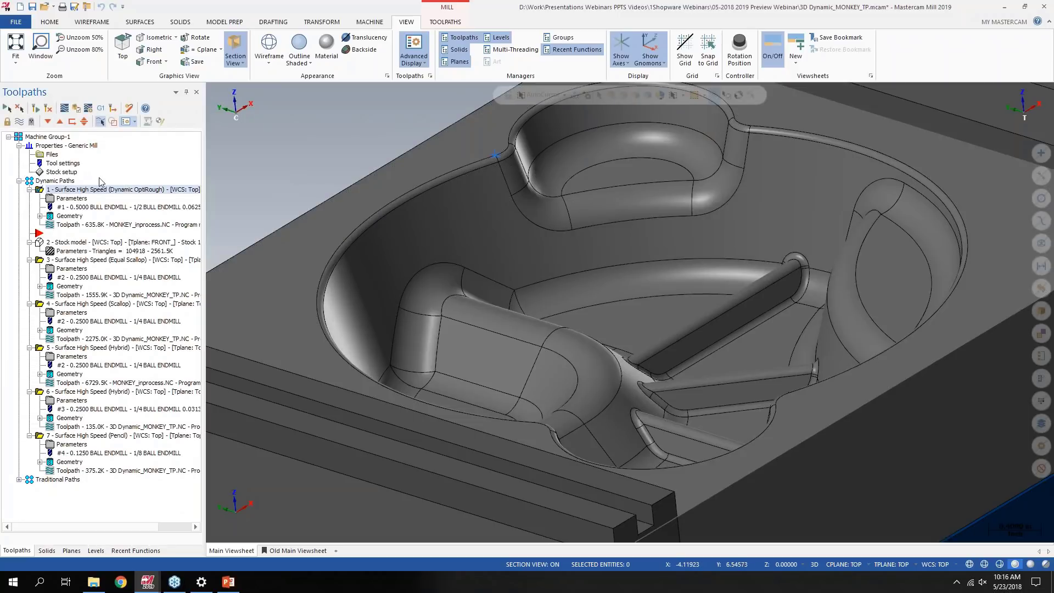
pyautogui.click(19, 122)
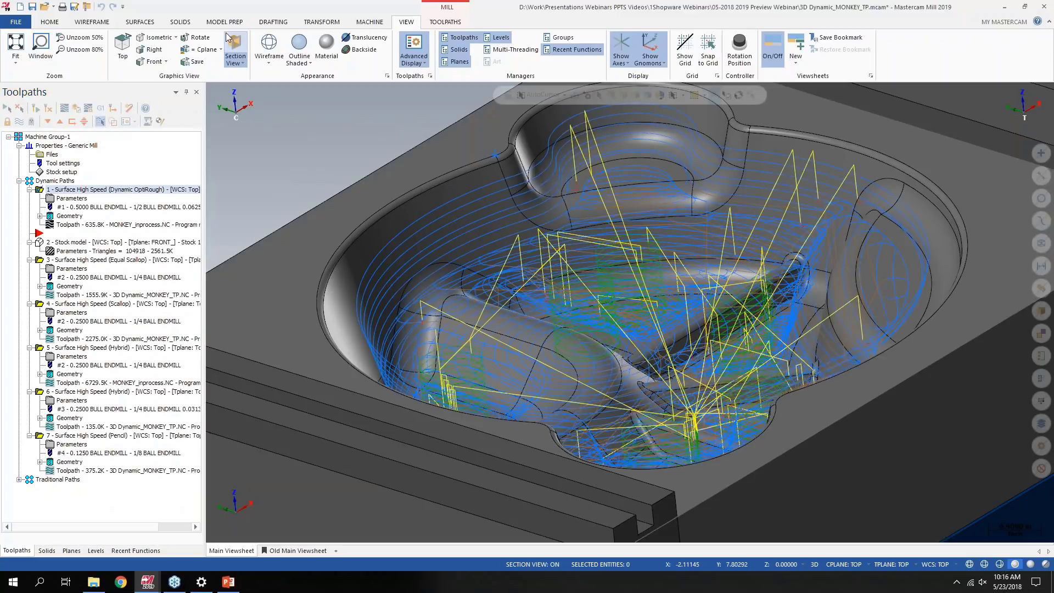
# Inspect the roughing passes along the cavity's upper wall with Analyze Toolpath, showing the tool and holder in place
pyautogui.click(49, 23)
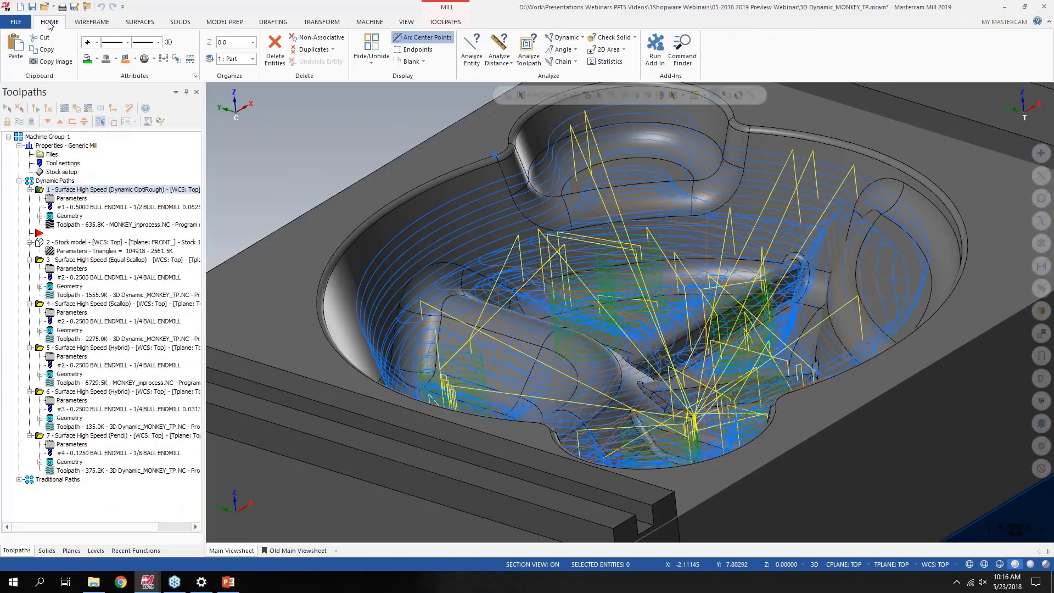
pyautogui.click(527, 51)
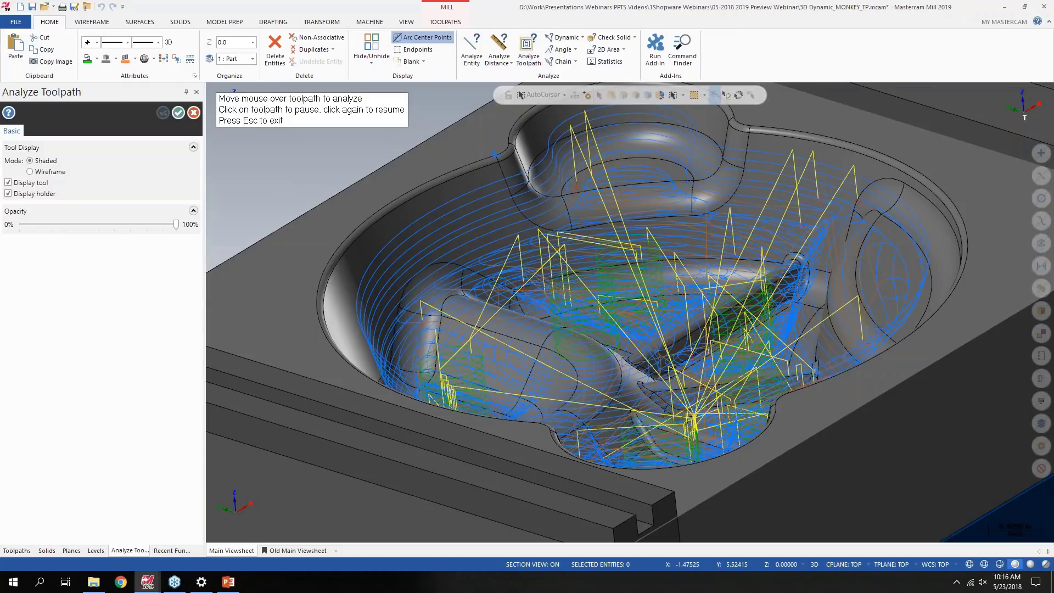
pyautogui.moveTo(504, 180)
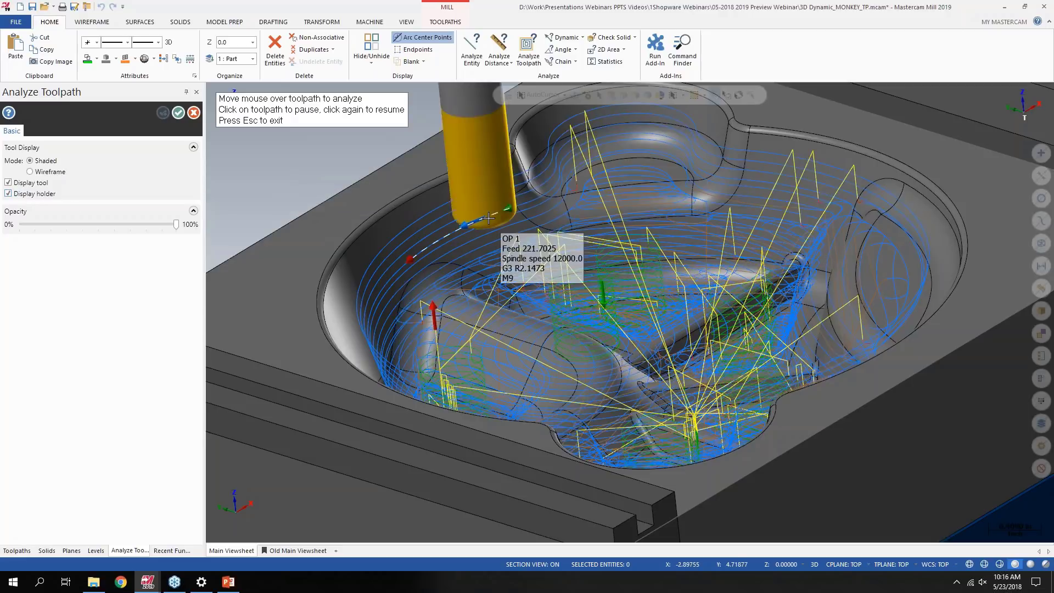
pyautogui.scroll(-3, 529, 240)
pyautogui.scroll(-3, 529, 240)
pyautogui.scroll(2, 535, 308)
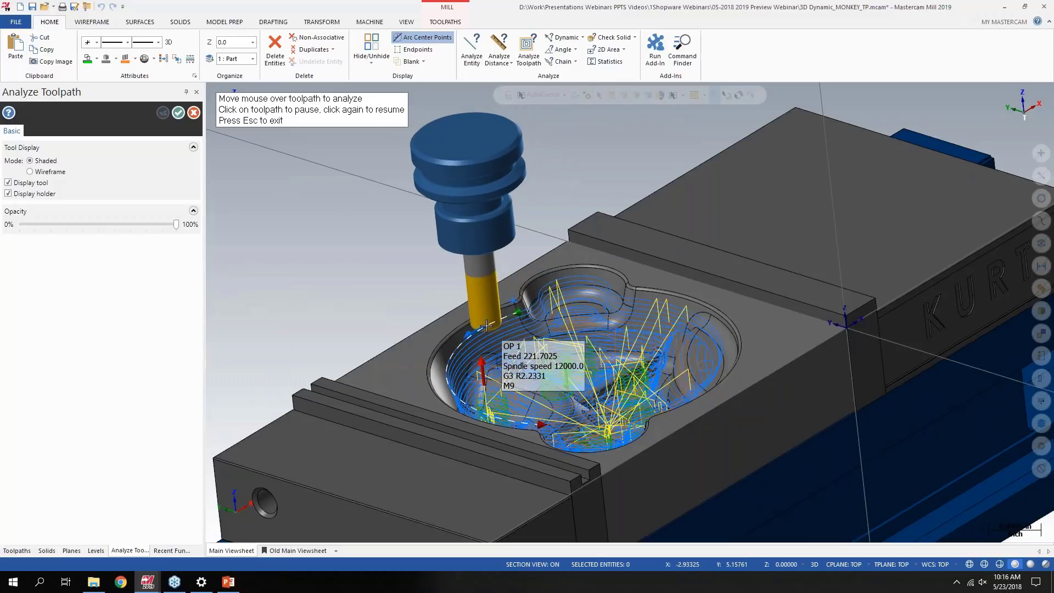
# Turn the tool and holder display off in the toolpath analysis and switch both back on
pyautogui.click(8, 182)
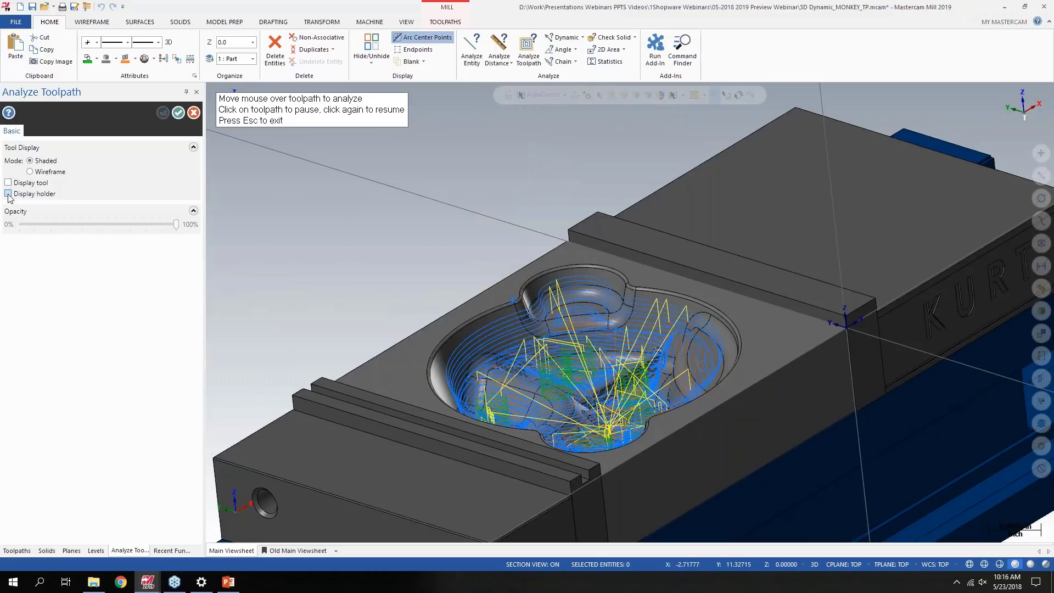
pyautogui.click(8, 193)
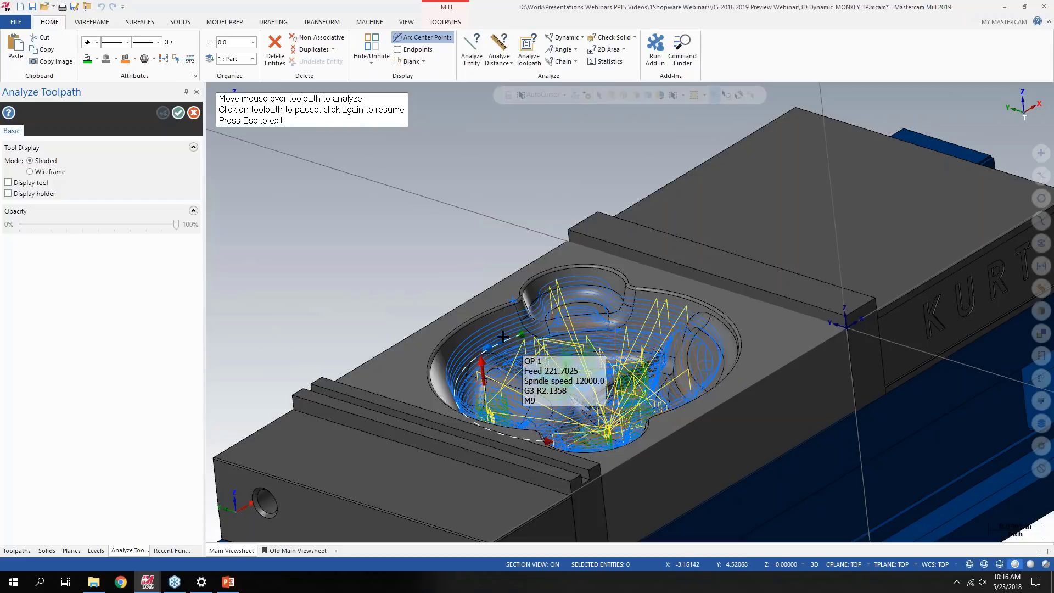
pyautogui.click(8, 182)
pyautogui.click(9, 193)
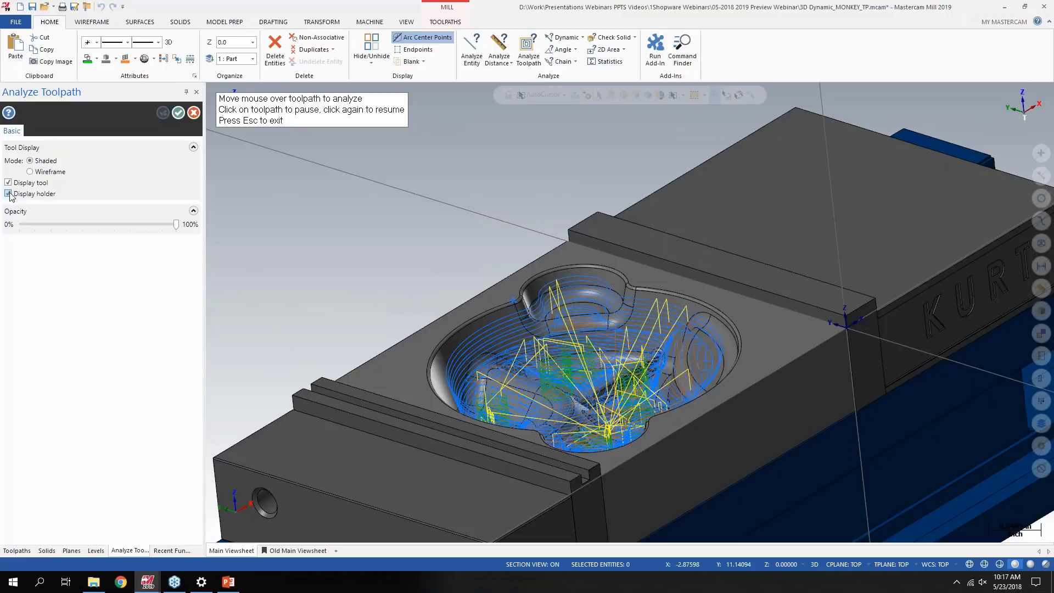
# Lower the tool display opacity to about 20%, inspect a rapid move in the cavity, and exit the toolpath analysis
pyautogui.moveTo(175, 224); pyautogui.dragTo(49, 222)
pyautogui.moveTo(532, 310)
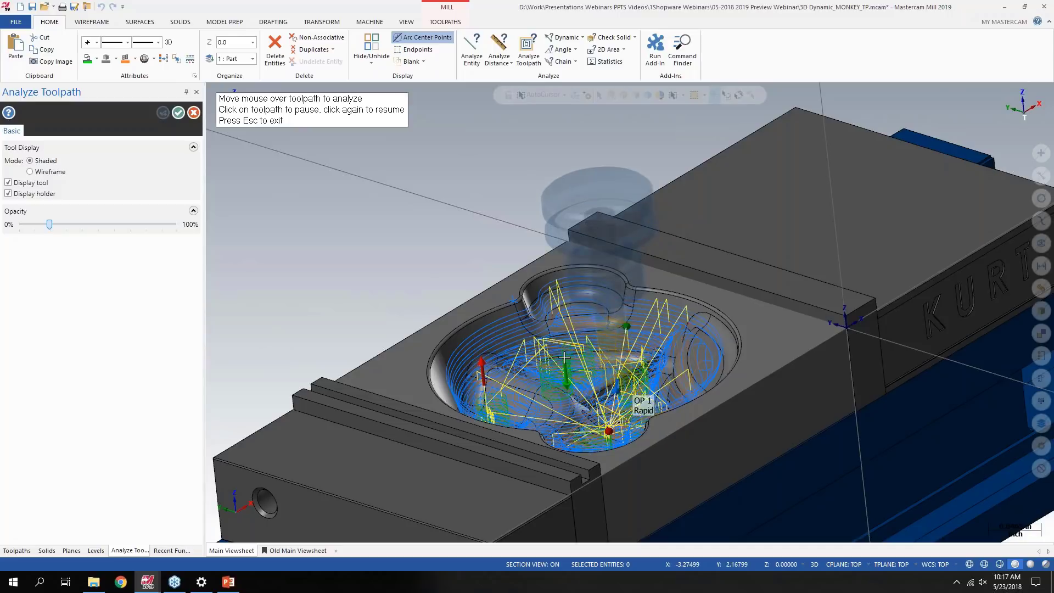
pyautogui.press('Escape')
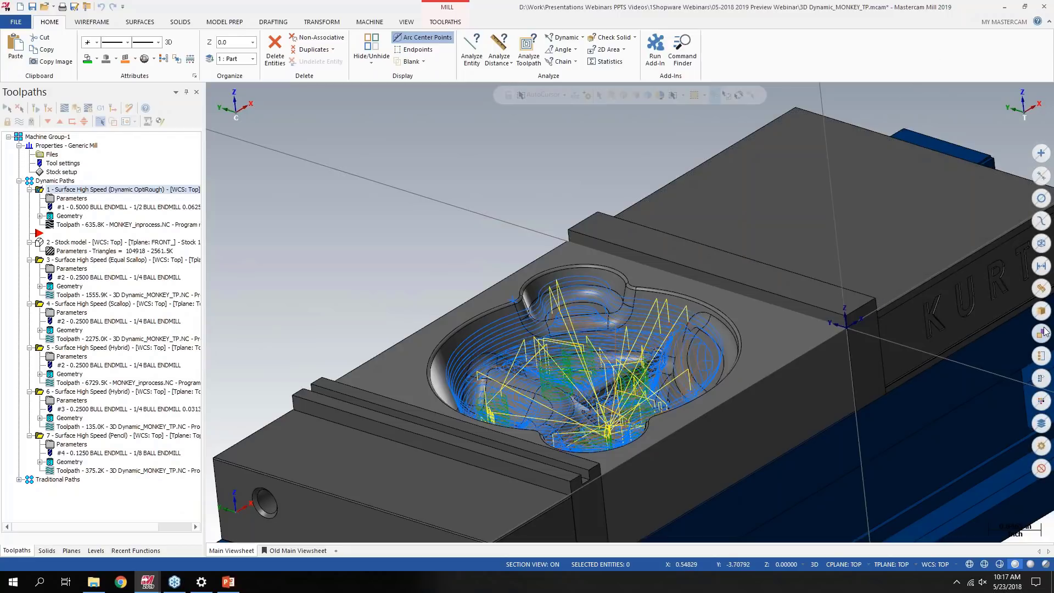
# Review the Customize Ribbon, Context Menu and general Options pages of the program options, then close them without changes
pyautogui.moveTo(1044, 323); pyautogui.dragTo(741, 332, button='middle')
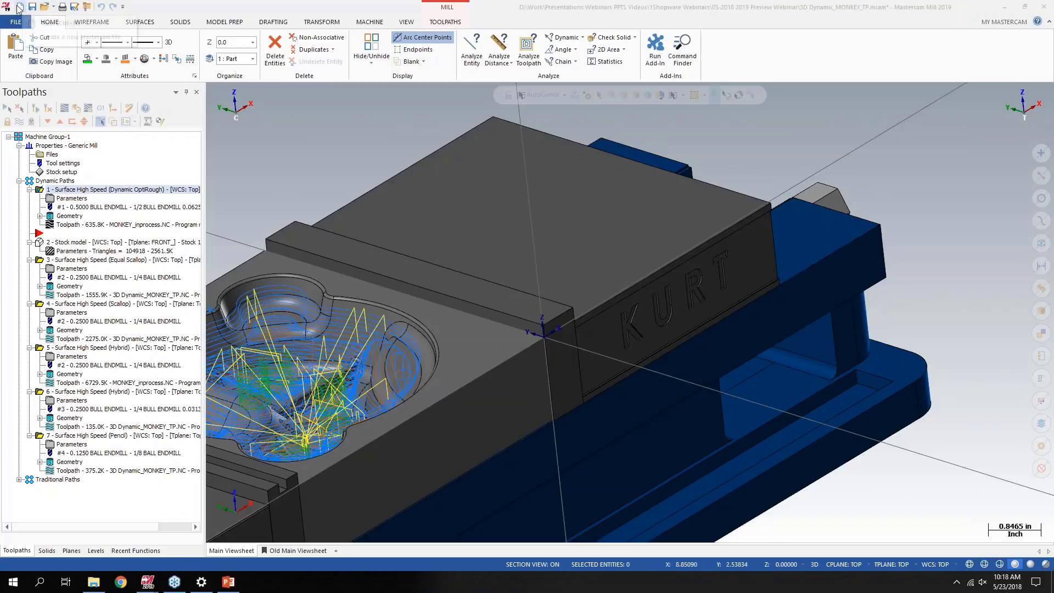
pyautogui.click(15, 22)
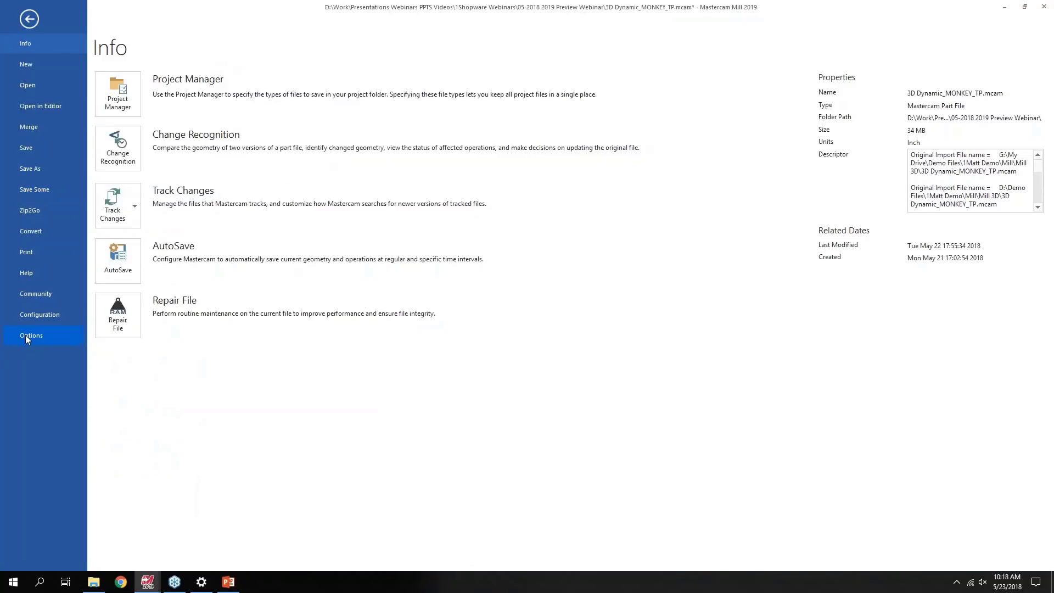
pyautogui.click(30, 20)
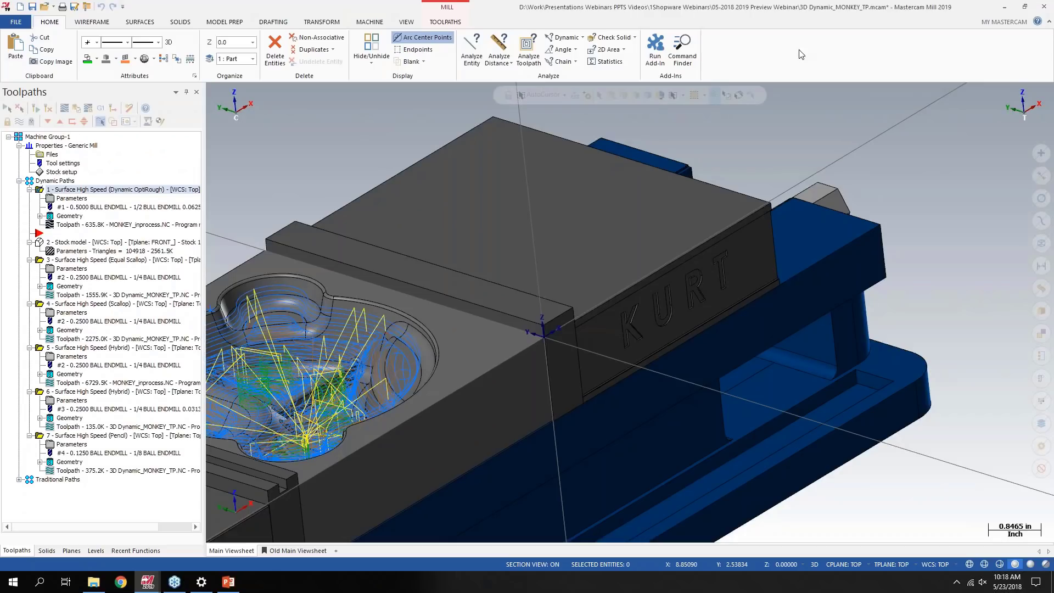
pyautogui.rightClick(745, 55)
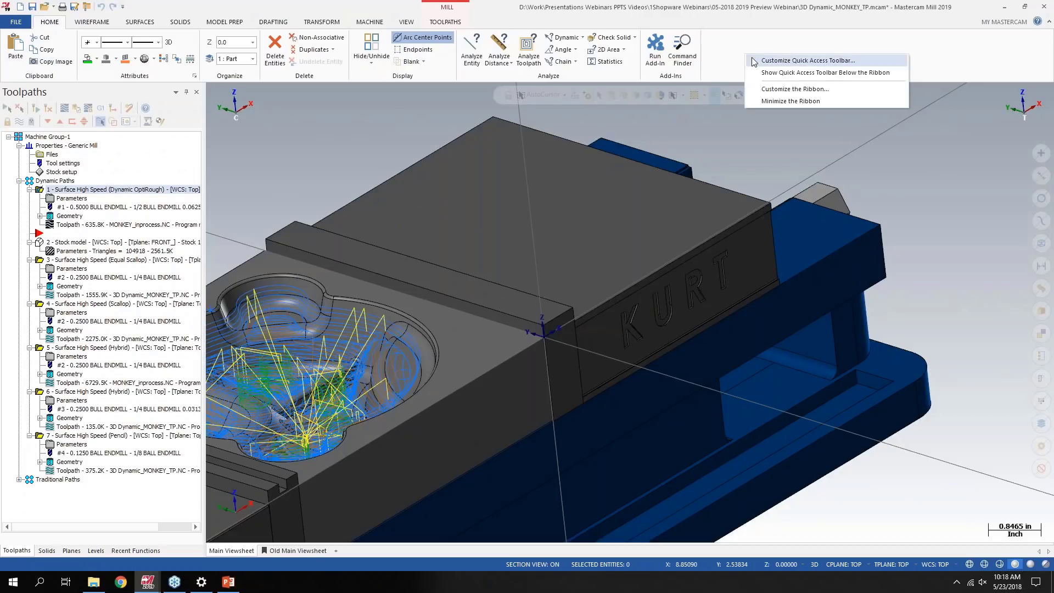
pyautogui.click(793, 89)
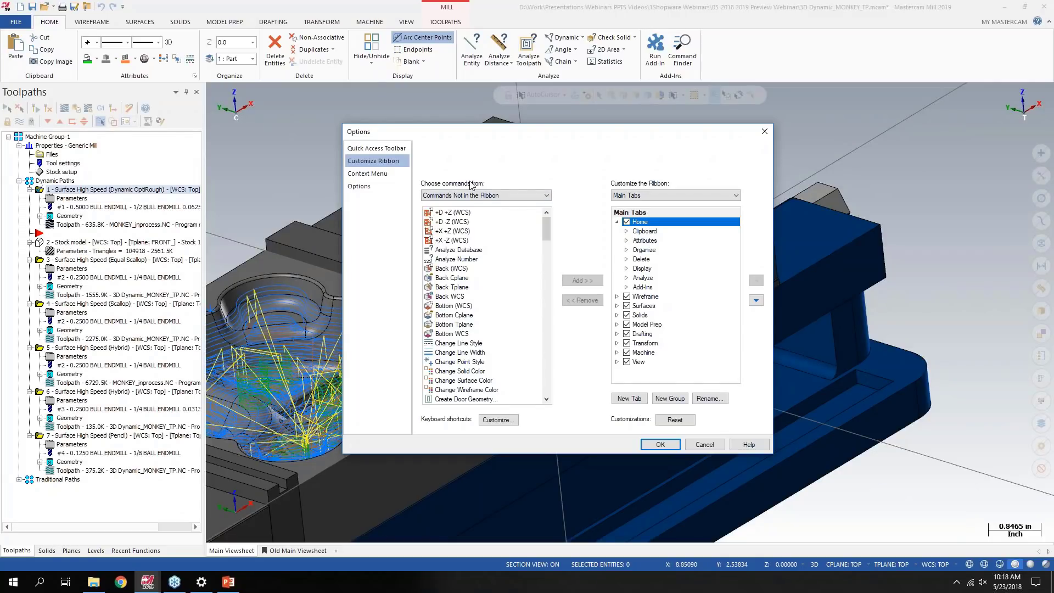
pyautogui.click(378, 173)
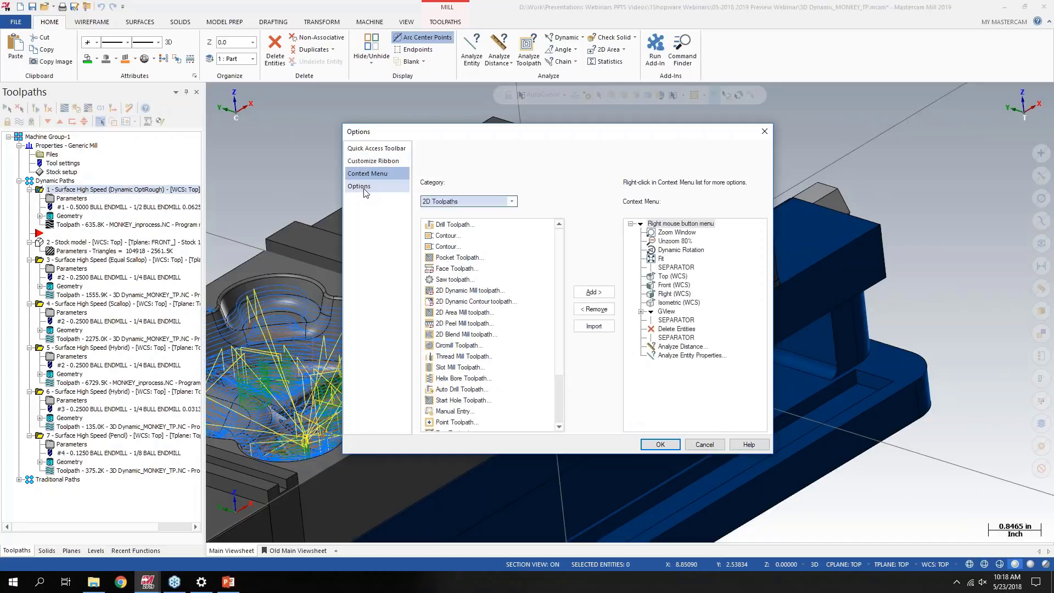
pyautogui.click(362, 187)
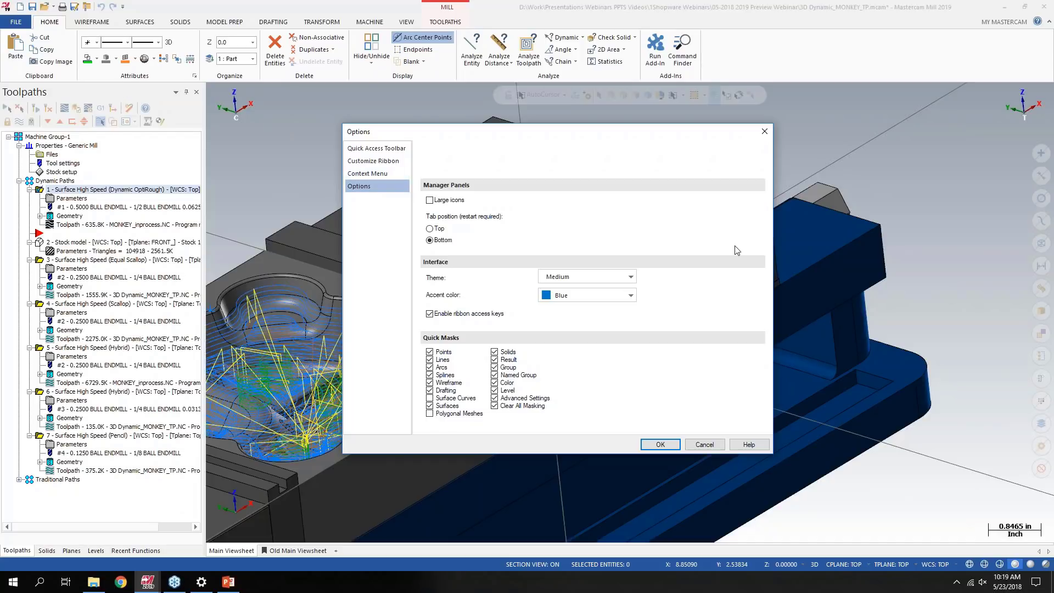
pyautogui.click(764, 131)
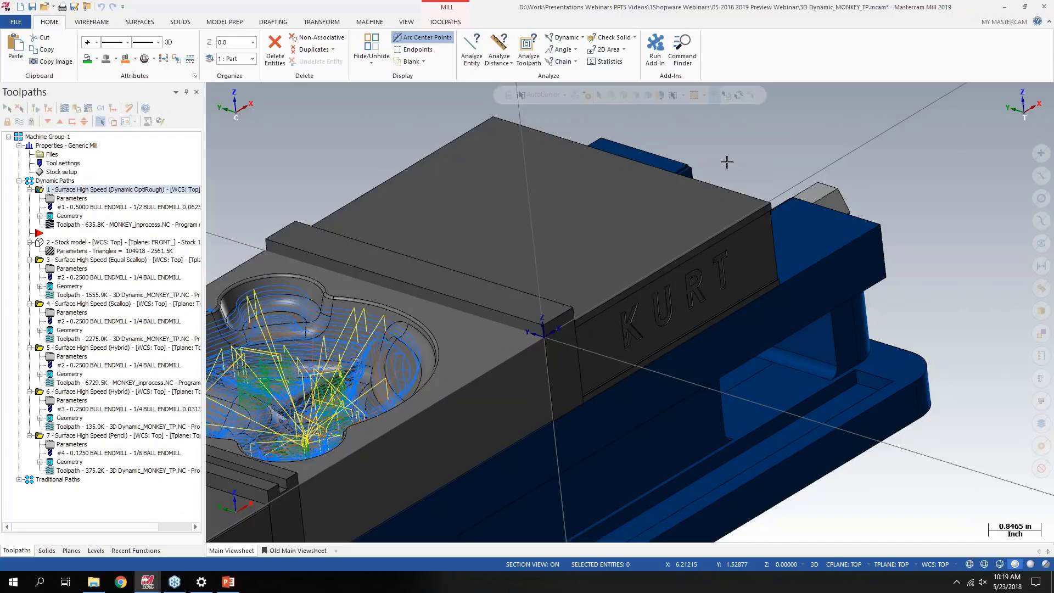
# Turn on the visibility of level 2, Wire Frame, to display the geometry above the cavity part
pyautogui.scroll(-3, 556, 264)
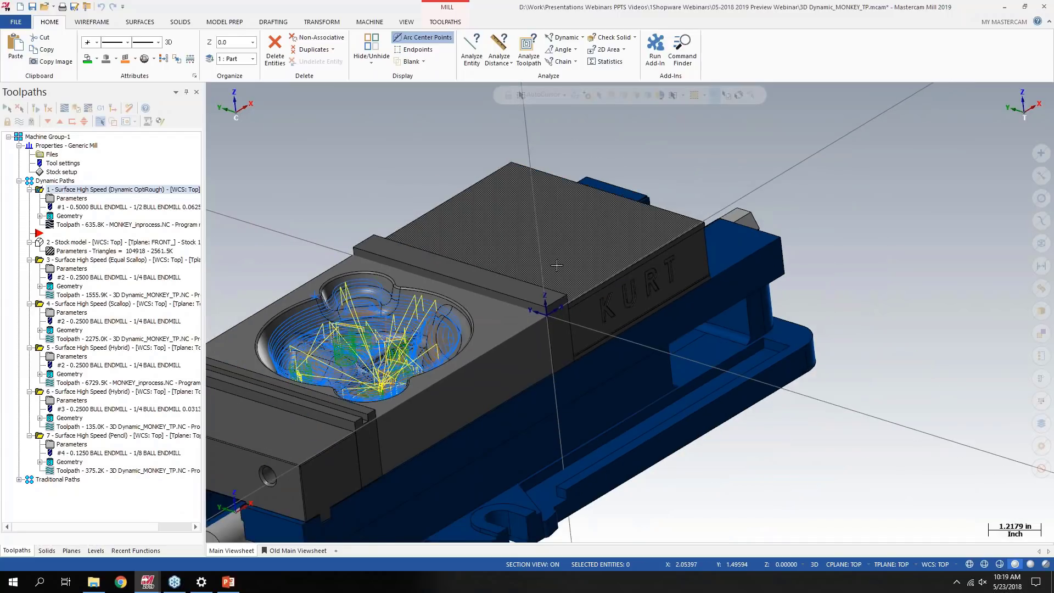
pyautogui.scroll(-3, 556, 265)
pyautogui.moveTo(535, 277); pyautogui.dragTo(636, 257, button='middle')
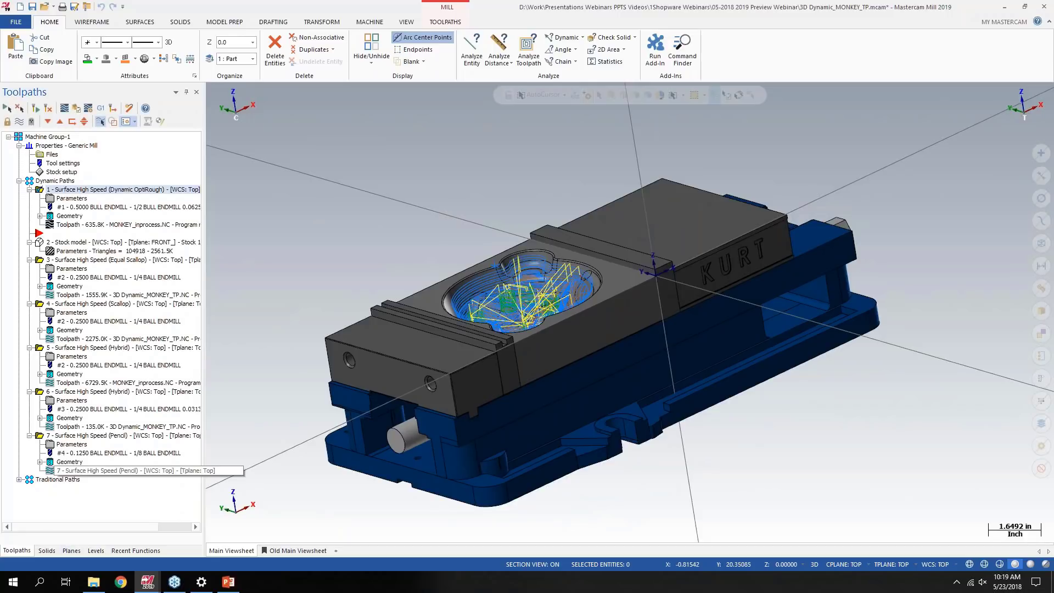
pyautogui.click(96, 550)
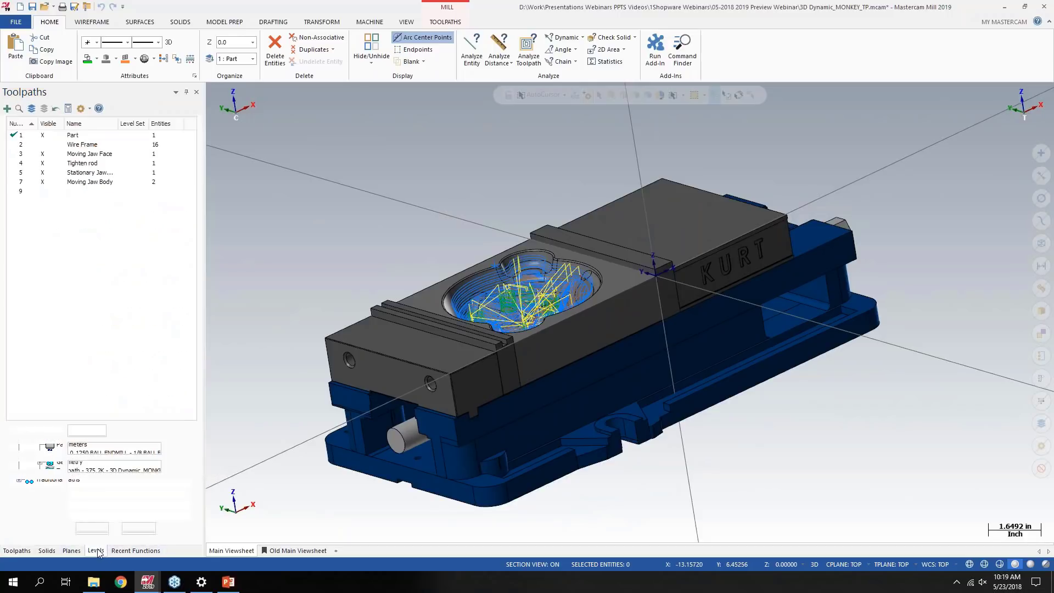
pyautogui.click(50, 145)
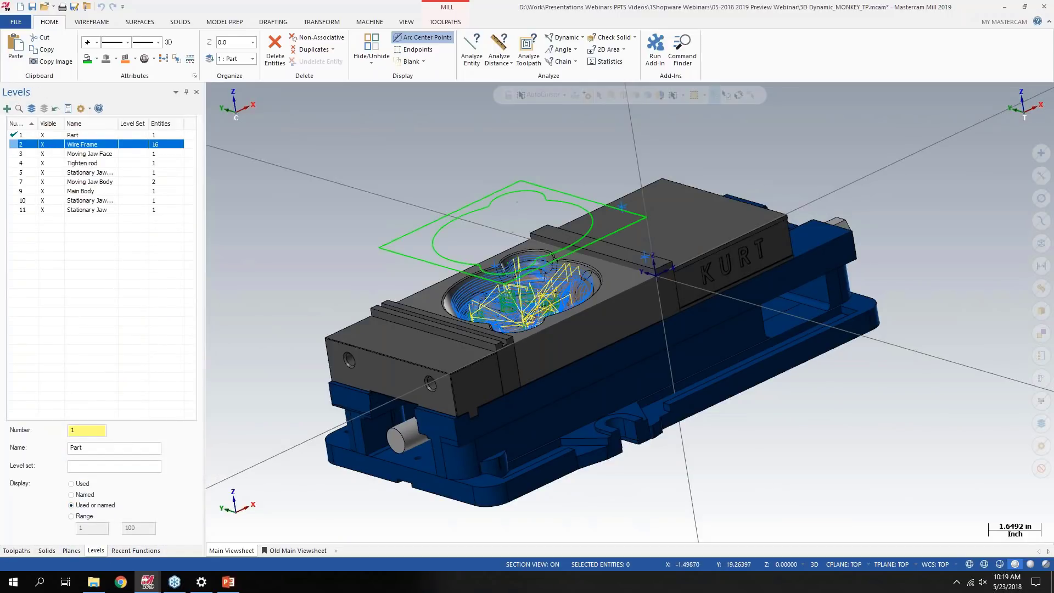
# Create a new active level numbered 12 and name it "Copy To"
pyautogui.keyDown('ctrl'); pyautogui.moveTo(465, 218); pyautogui.dragTo(446, 258, button='middle'); pyautogui.keyUp('ctrl')
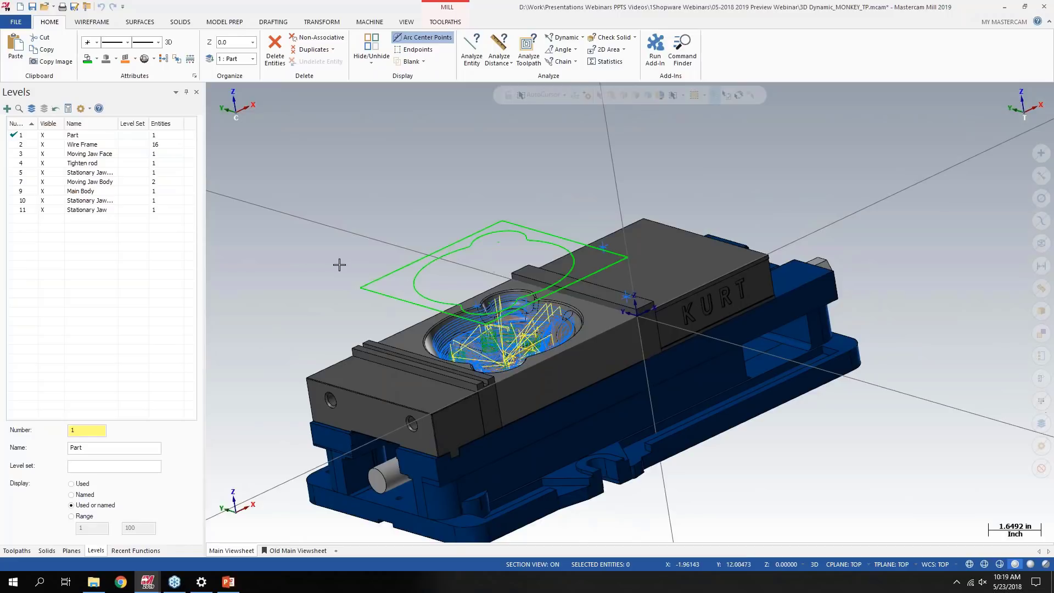
pyautogui.click(88, 426)
pyautogui.write('12')
pyautogui.press('Tab')
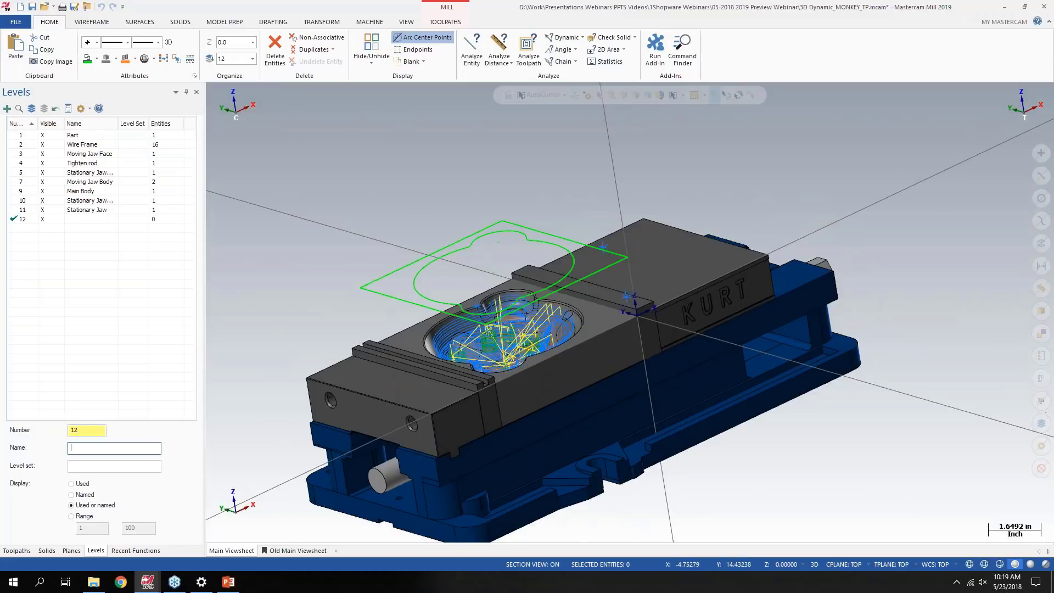
pyautogui.write('Copy To')
# Copy the rectangular boundary and the cavity outline chains above the part and paste them onto level 12, Copy To
pyautogui.click(380, 274)
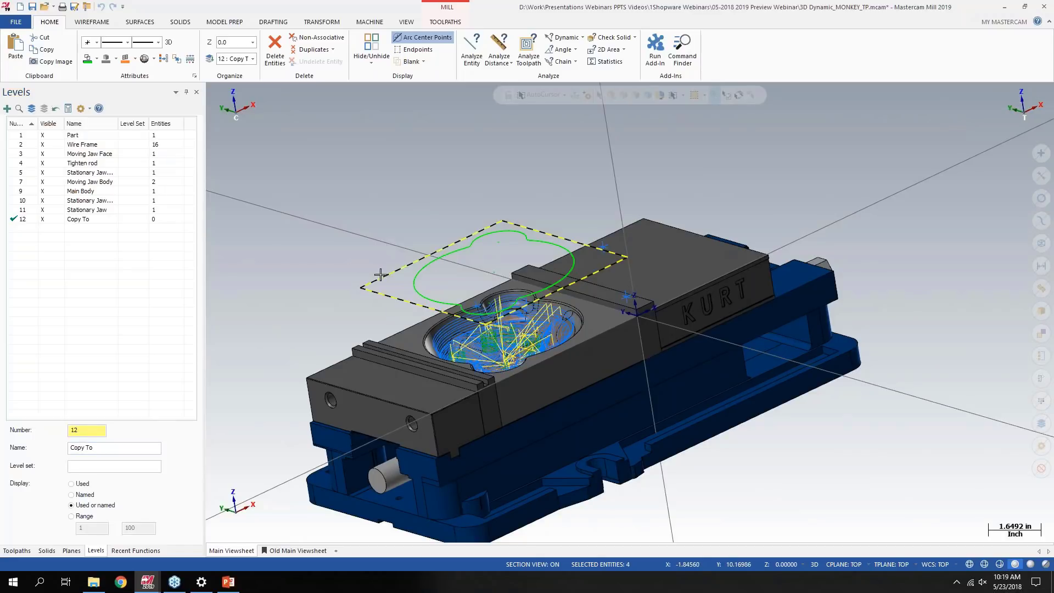
pyautogui.click(414, 286)
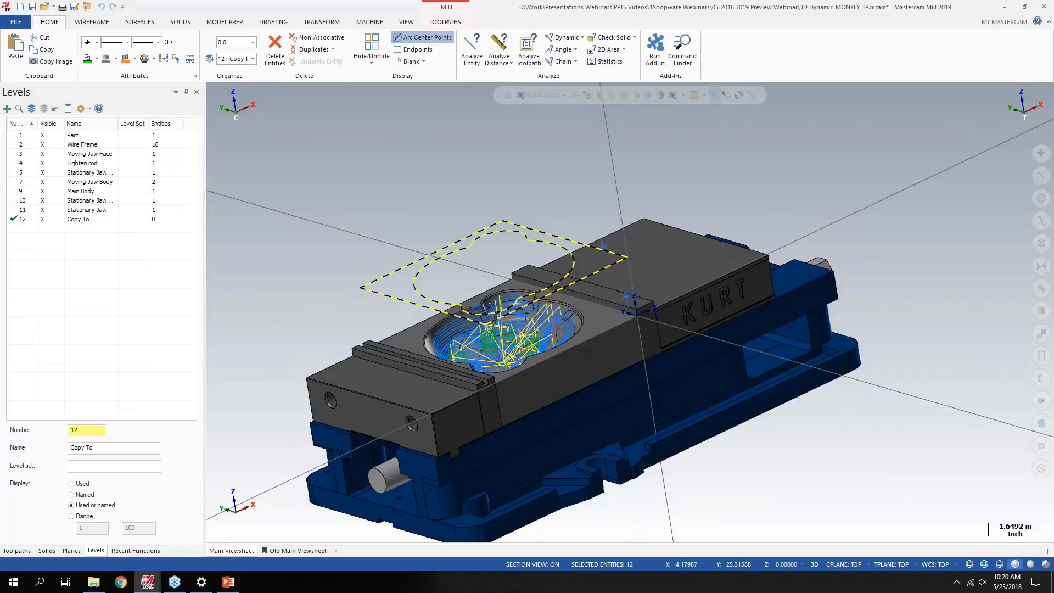
pyautogui.click(44, 50)
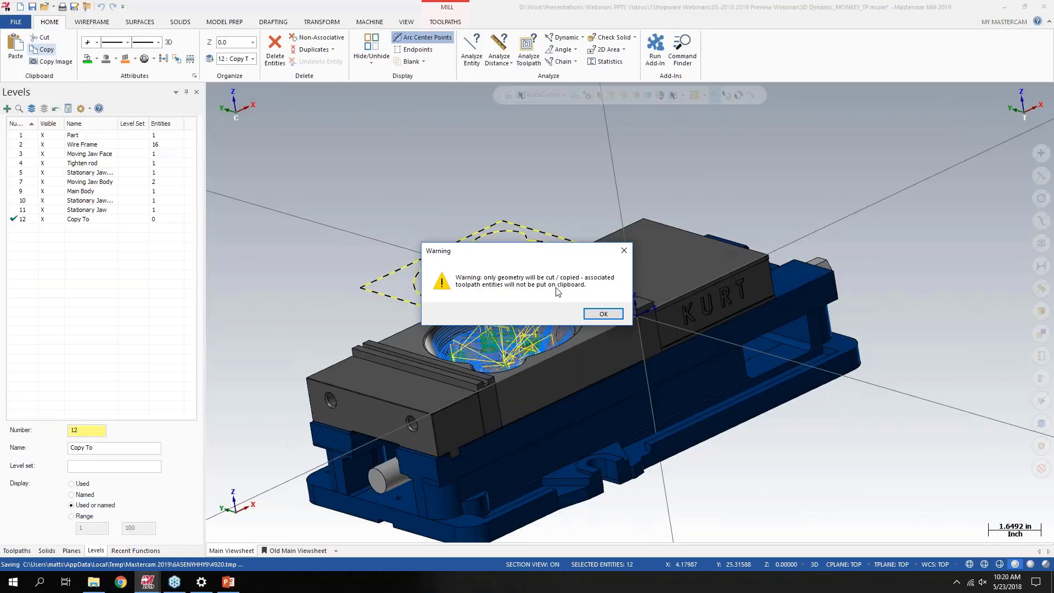
pyautogui.click(601, 319)
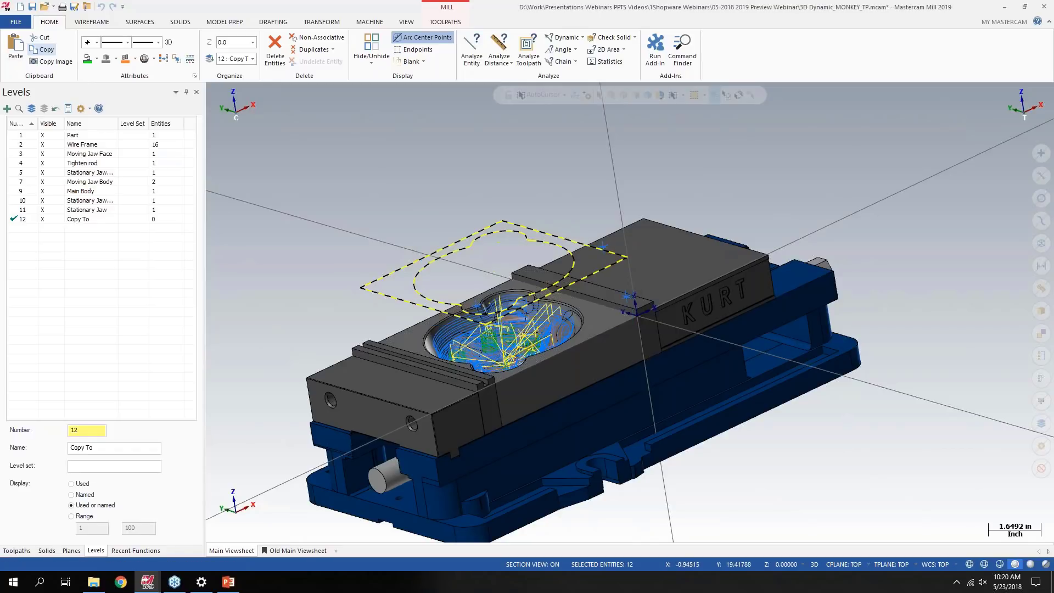
pyautogui.rightClick(92, 221)
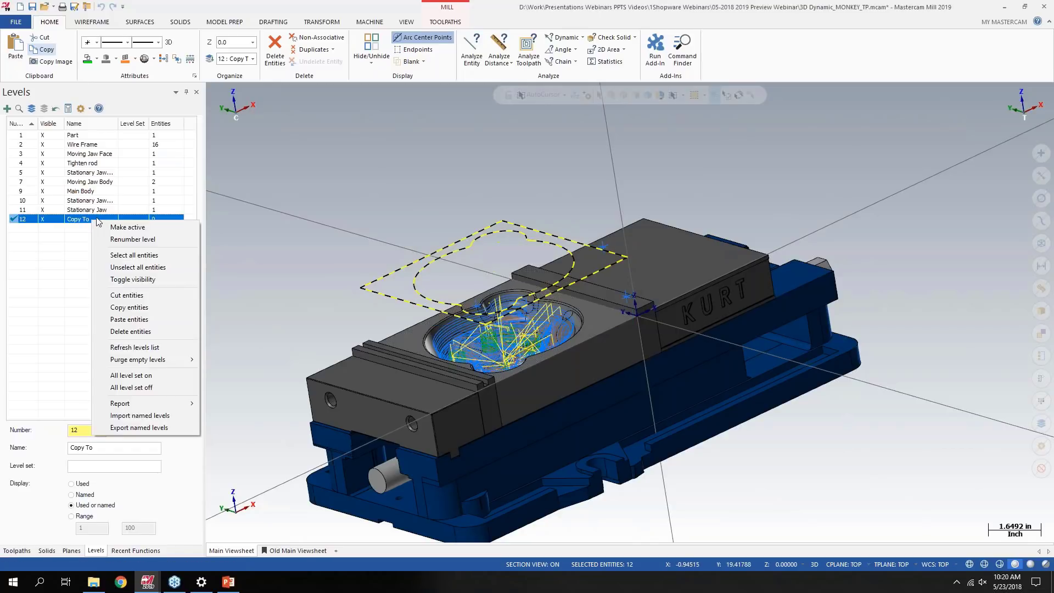
pyautogui.click(137, 321)
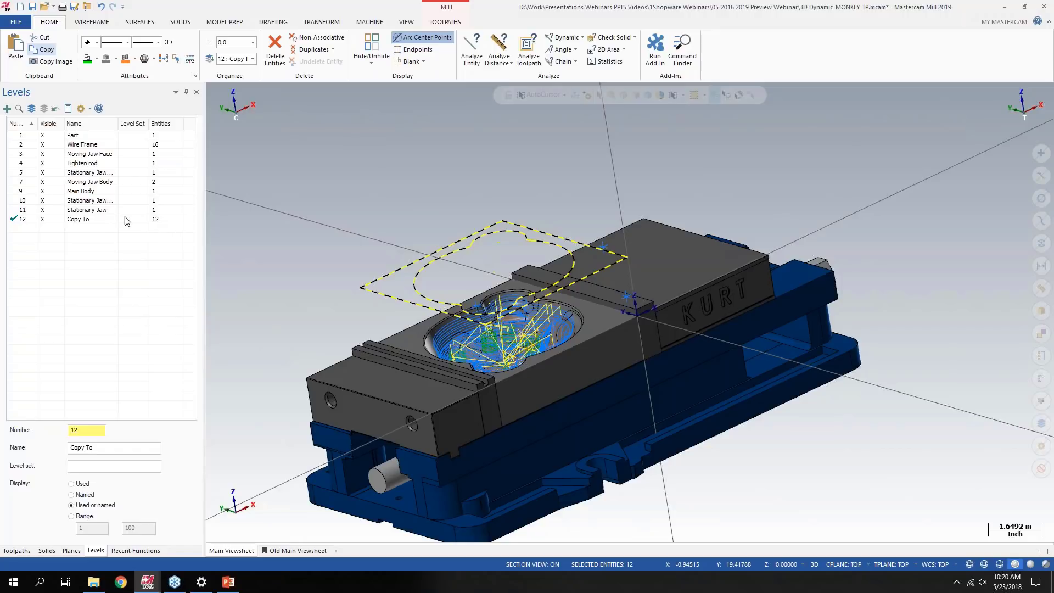
# Review the entity commands available for the Copy To level and clear the wireframe selection
pyautogui.rightClick(84, 220)
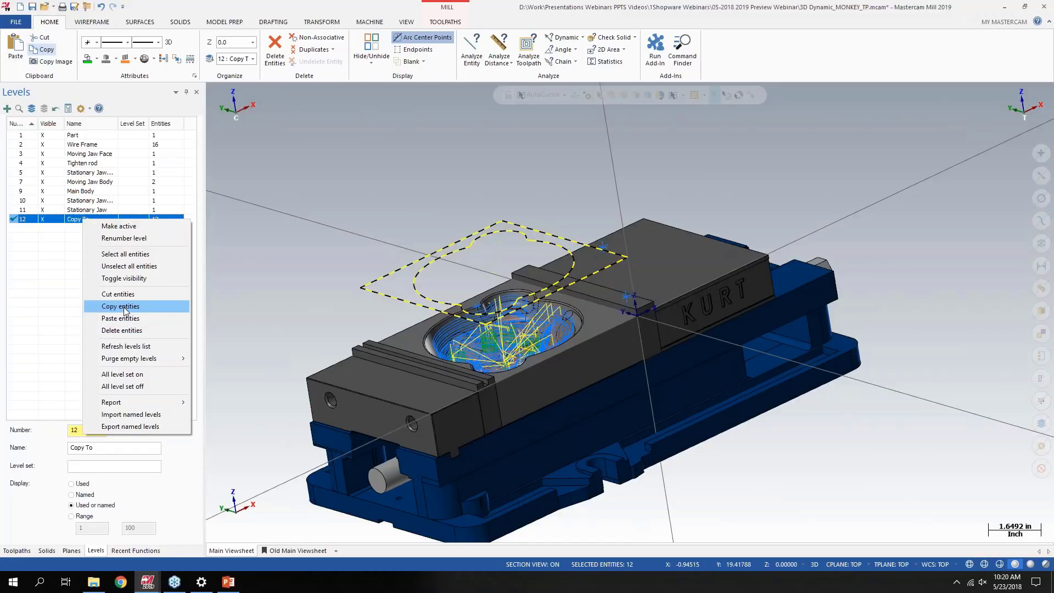
pyautogui.rightClick(361, 176)
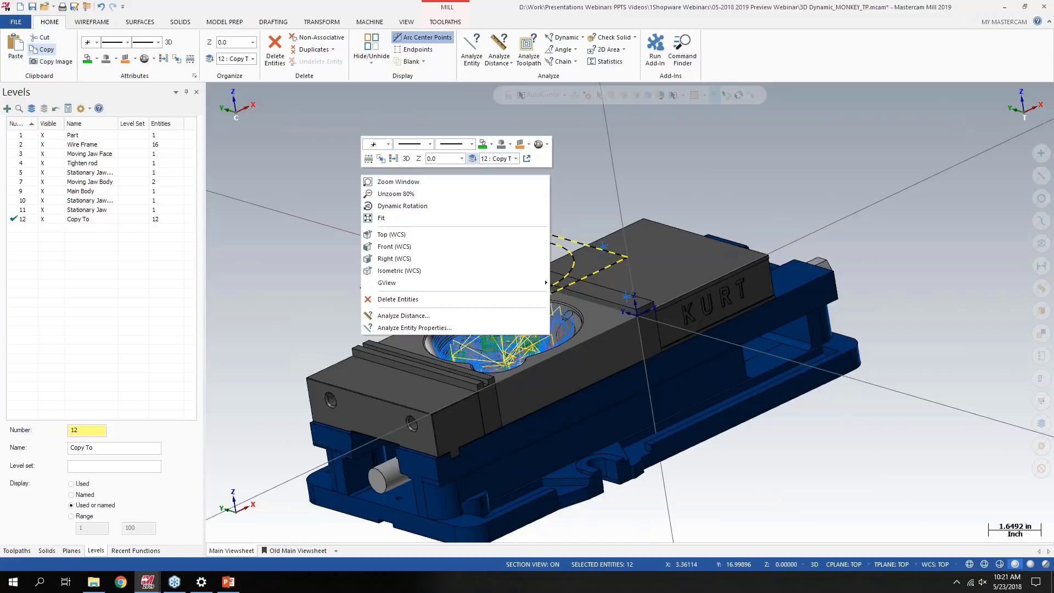
pyautogui.click(667, 179)
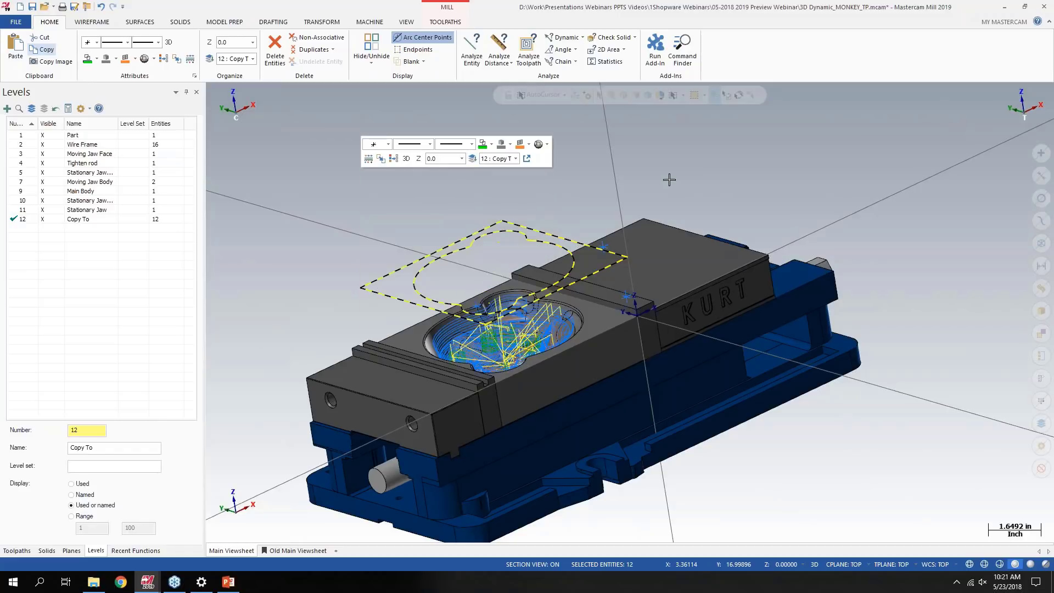
pyautogui.click(668, 180)
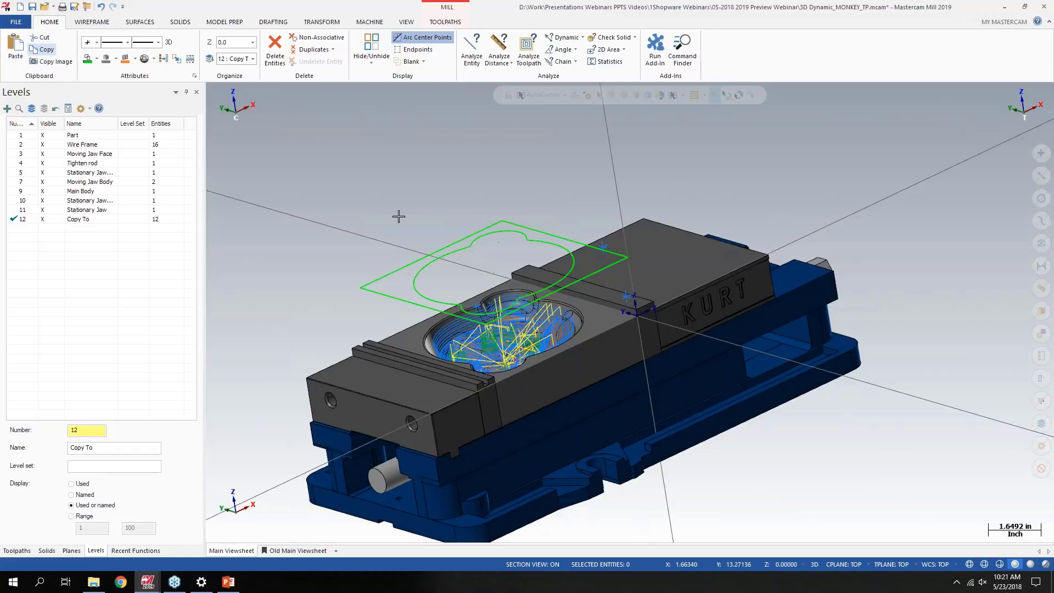
# Hide the Wire Frame, Moving Jaw Face and Moving Jaw Body levels plus level 5, keeping Tighten rod visible
pyautogui.click(43, 144)
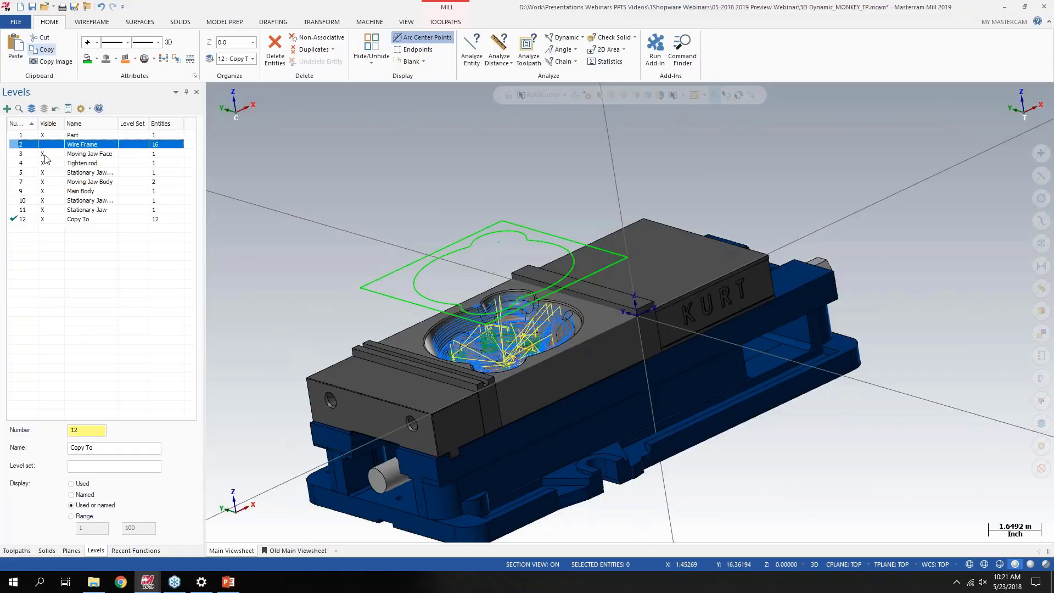
pyautogui.click(44, 155)
pyautogui.click(43, 163)
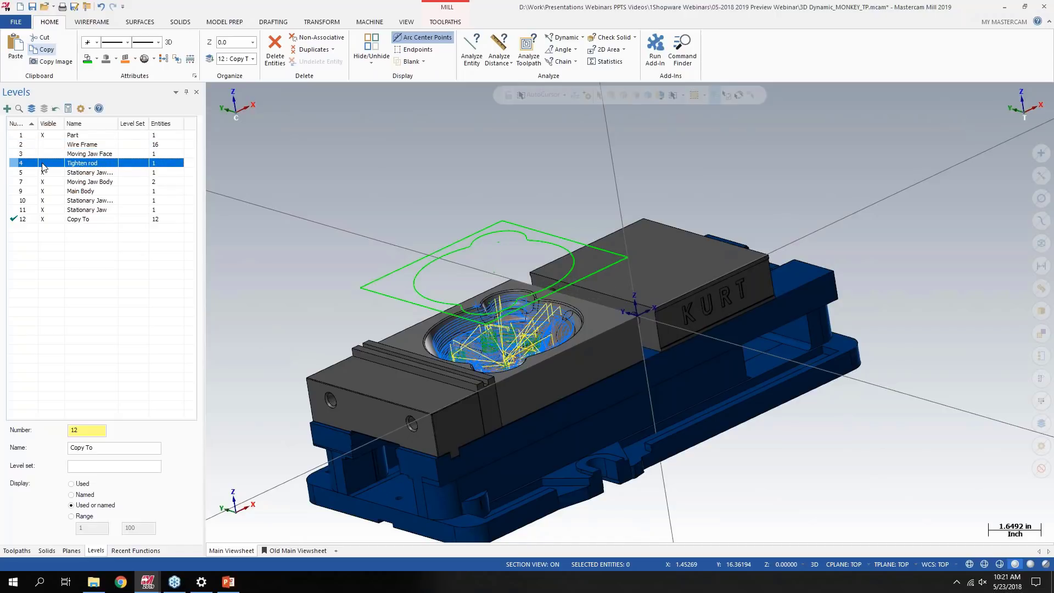
pyautogui.click(43, 164)
pyautogui.click(48, 172)
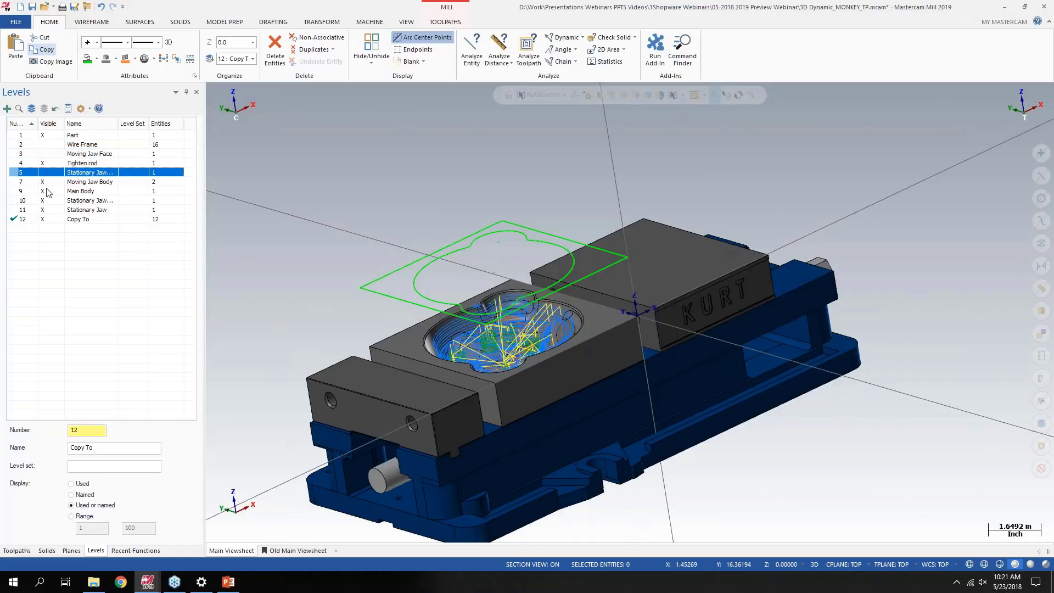
pyautogui.click(44, 181)
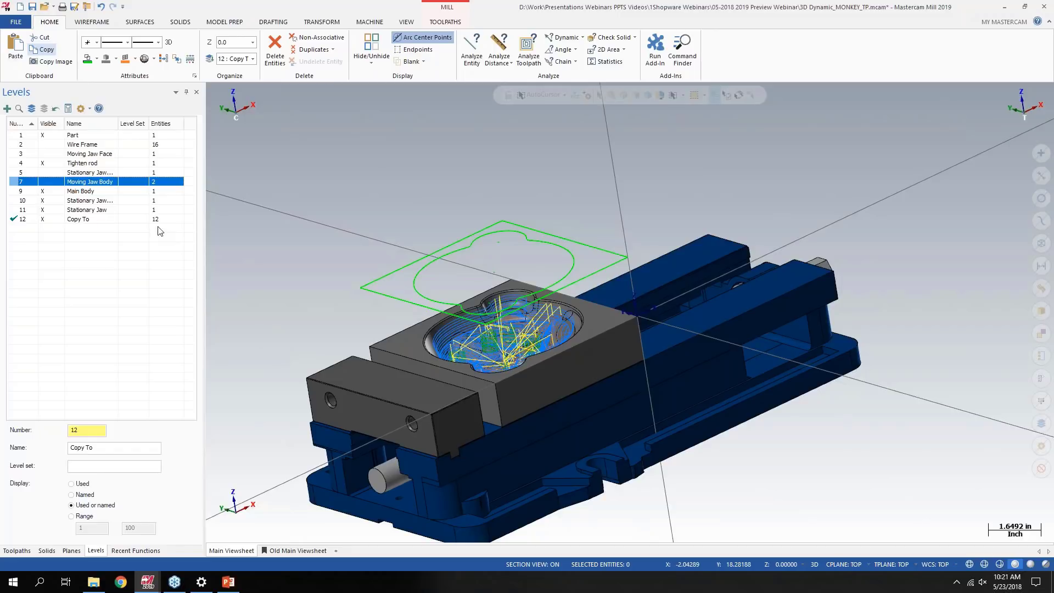
# Alternate several times between all levels on and the previous level visibility, ending with the previous visibility restored
pyautogui.click(31, 109)
pyautogui.click(32, 109)
pyautogui.click(32, 109)
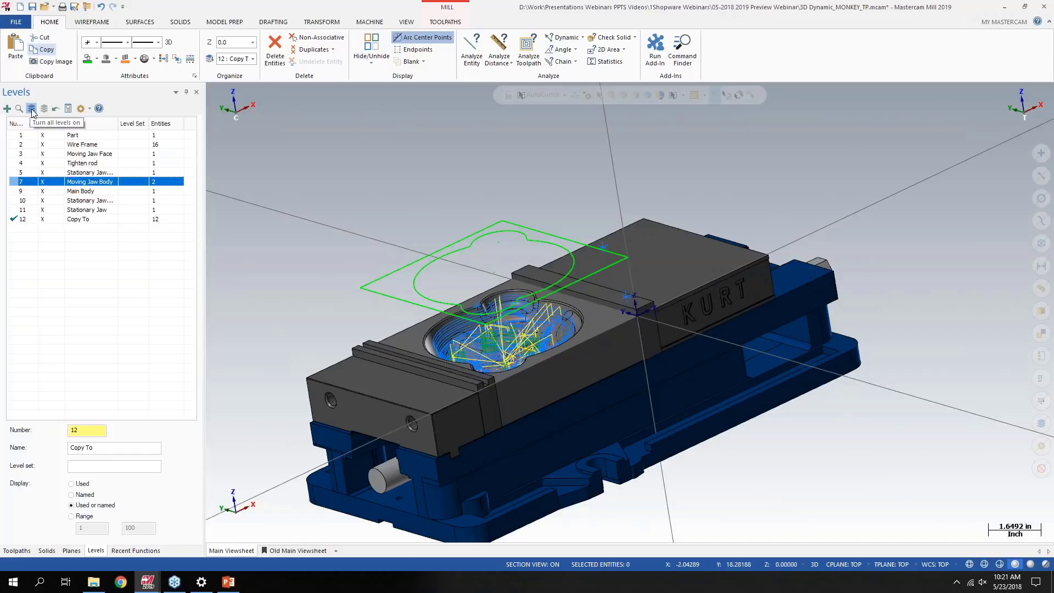
pyautogui.click(32, 109)
pyautogui.click(32, 109)
pyautogui.click(31, 109)
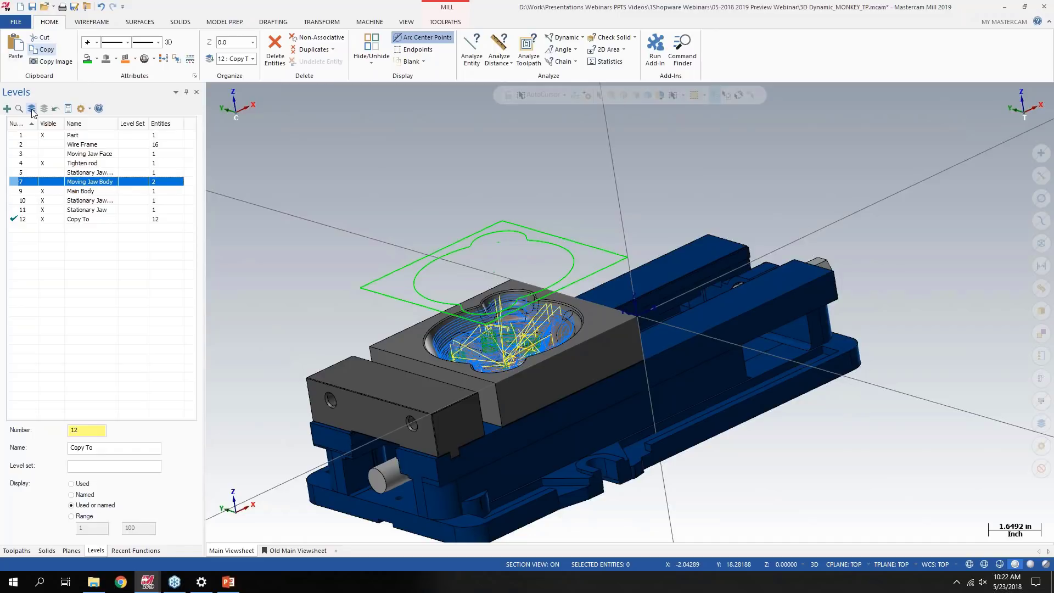
# Show the Wire Frame and Moving Jaw Face levels and level 5 again, and switch Moving Jaw Body on and back off
pyautogui.click(44, 144)
pyautogui.click(43, 154)
pyautogui.click(44, 173)
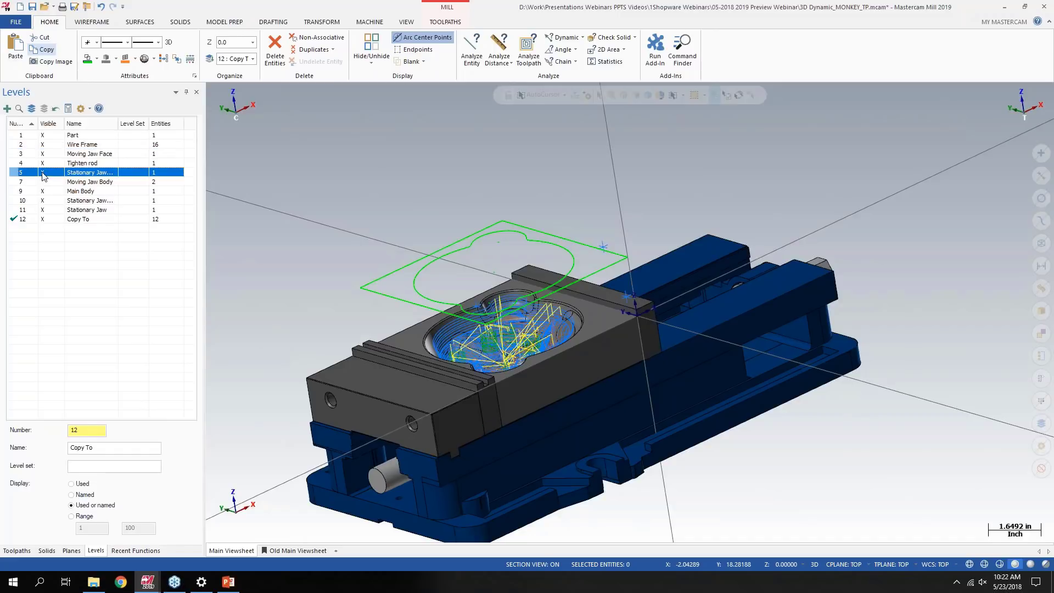
pyautogui.click(44, 182)
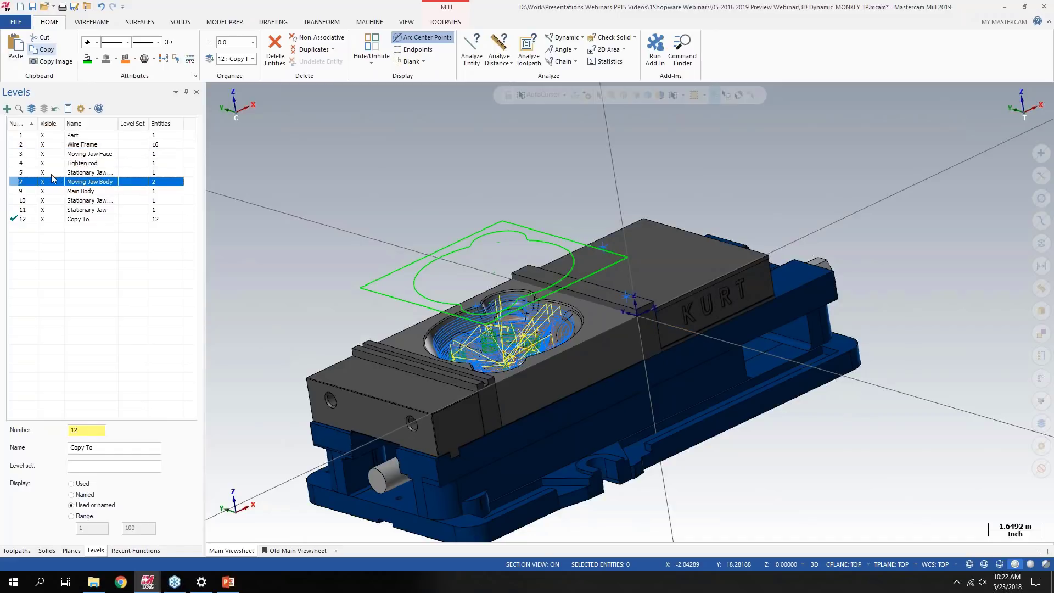
pyautogui.click(46, 183)
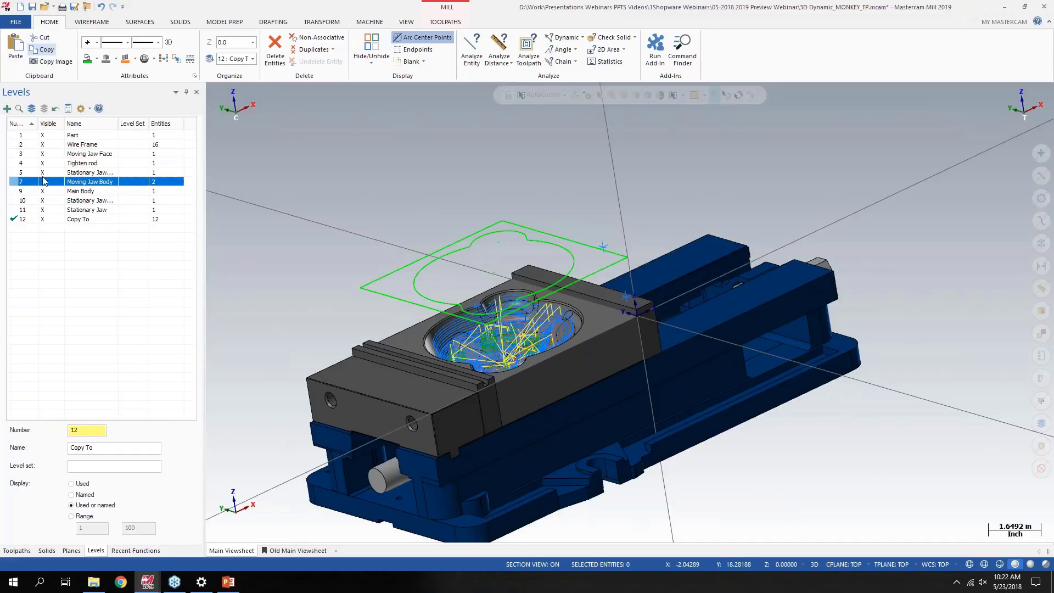
# Hide the Tighten rod level alongside Moving Jaw Body and alternate between all levels on and that previous visibility
pyautogui.click(45, 155)
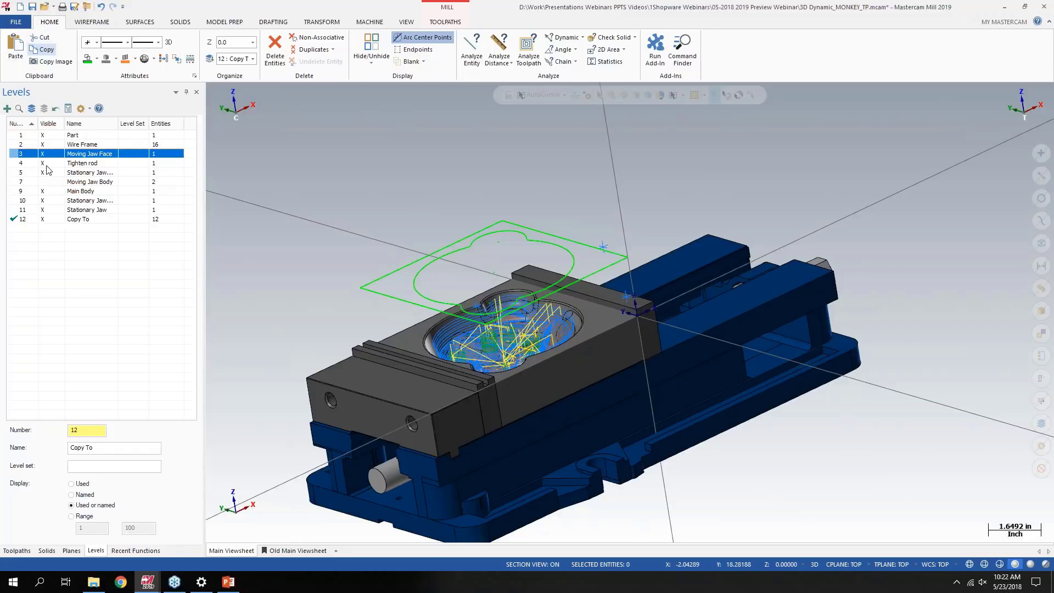
pyautogui.click(43, 163)
pyautogui.click(32, 109)
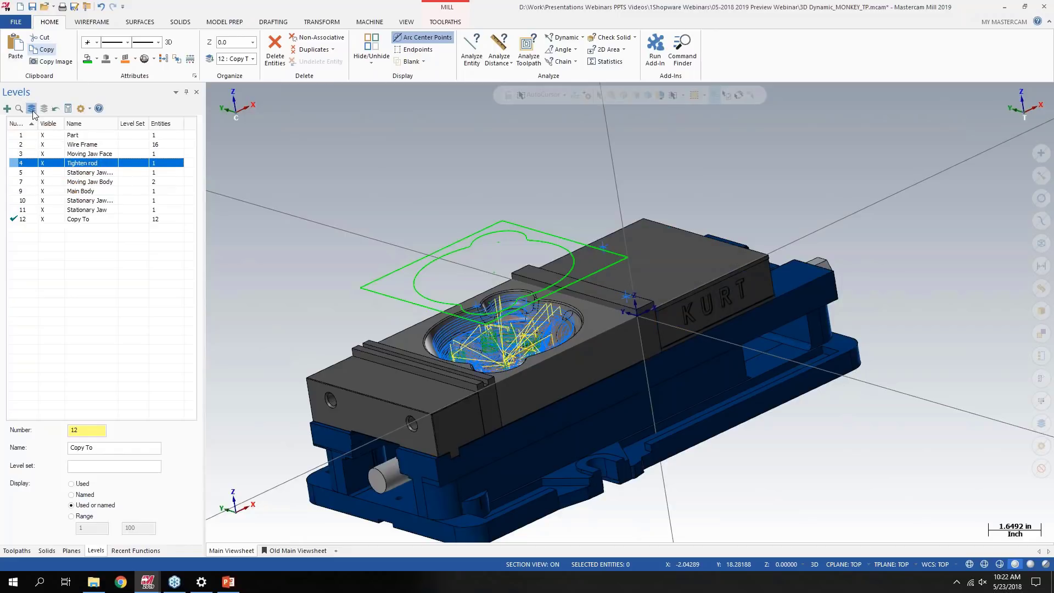
pyautogui.click(32, 109)
pyautogui.click(32, 110)
pyautogui.click(32, 110)
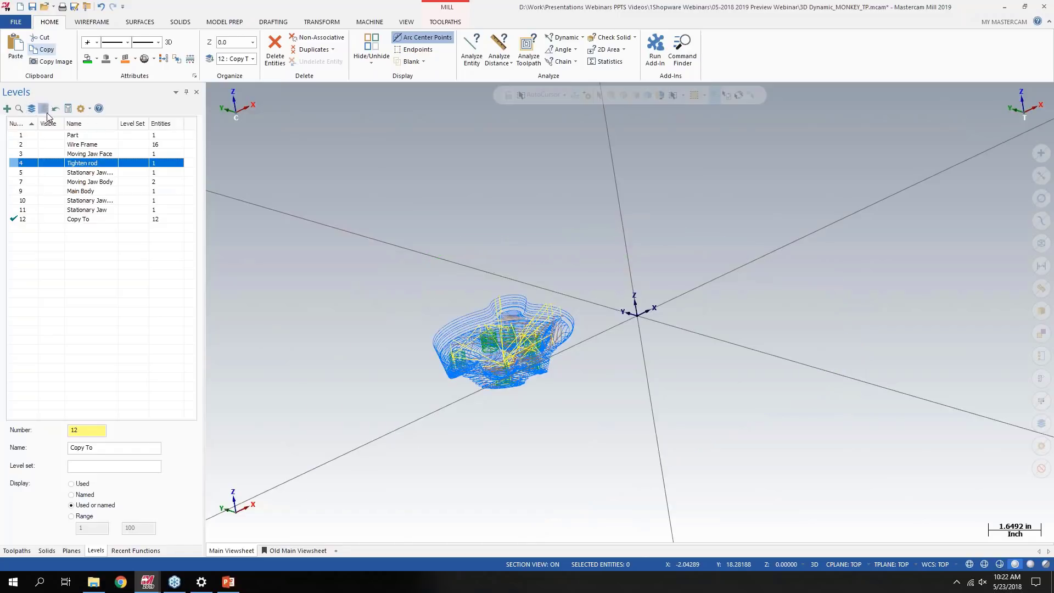
# Switch all levels off, alternate between all levels on and the previous visibility, and leave every level switched on
pyautogui.click(44, 108)
pyautogui.click(31, 110)
pyautogui.click(32, 109)
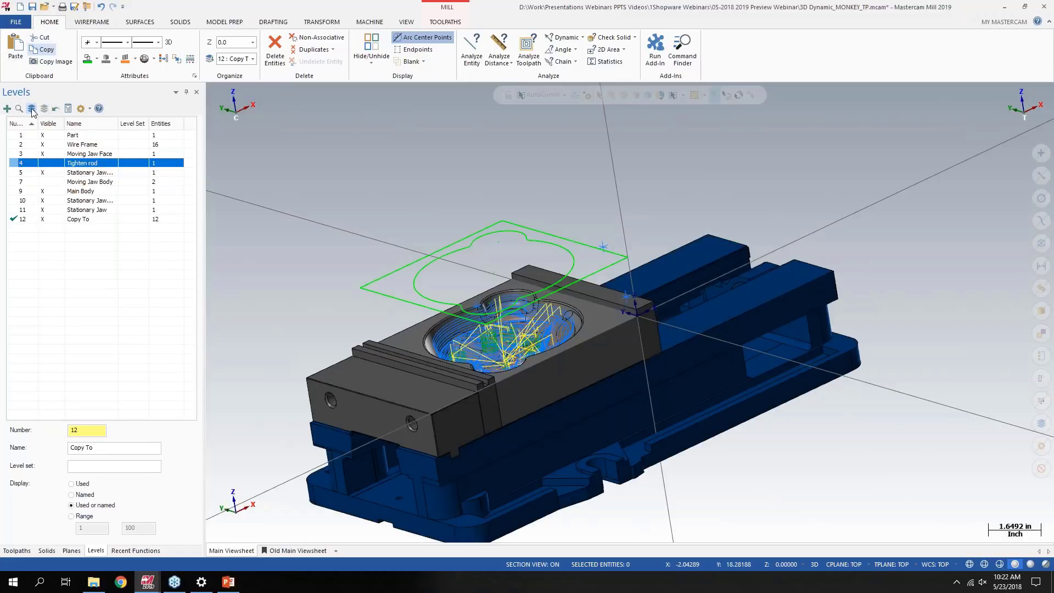
pyautogui.click(32, 110)
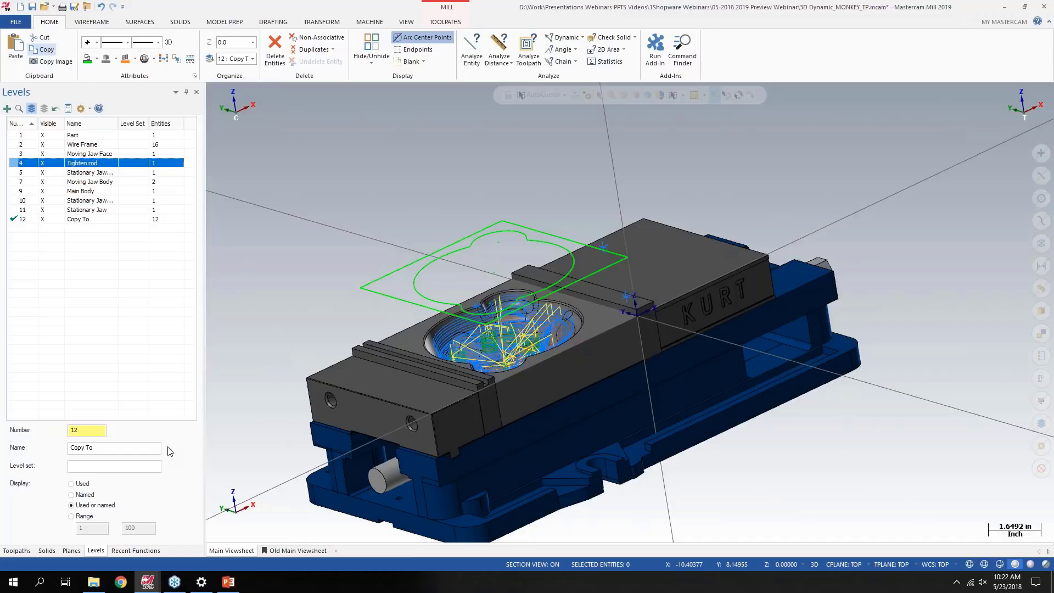
# Select Dynamic Paths operations 1 to 7 without stock model 2 and open them for verification in a maximized Mastercam Simulator
pyautogui.click(17, 551)
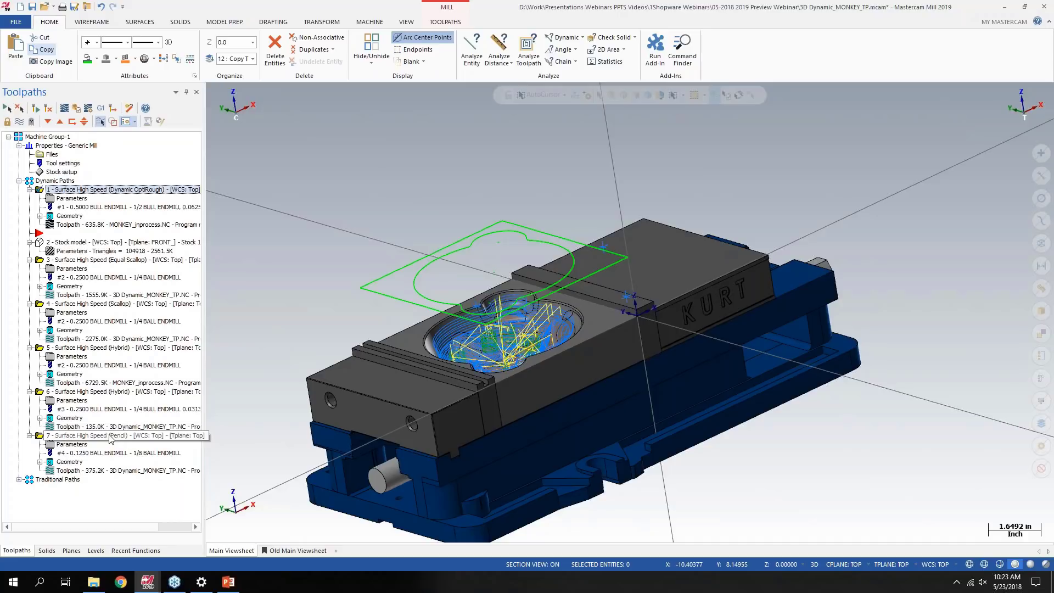
pyautogui.keyDown('shift'); pyautogui.click(136, 434); pyautogui.keyUp('shift')
pyautogui.click(44, 245)
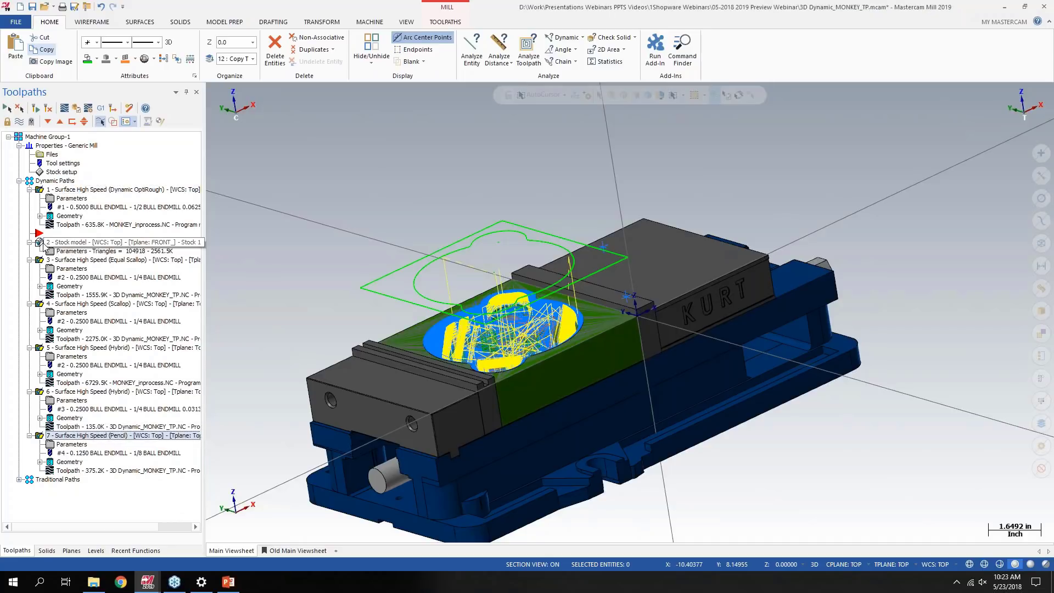
pyautogui.click(78, 111)
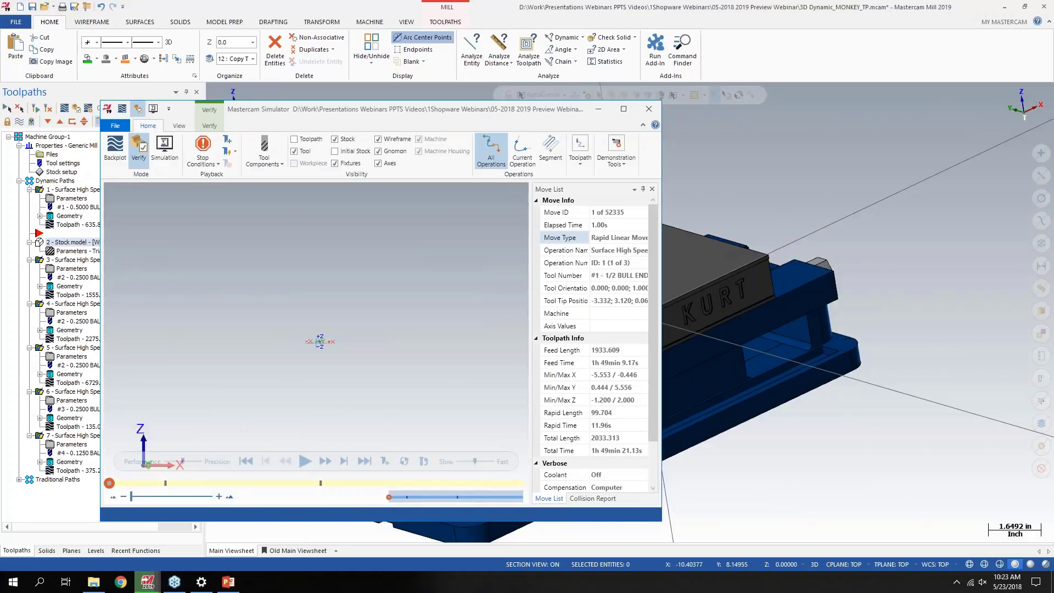
pyautogui.click(623, 109)
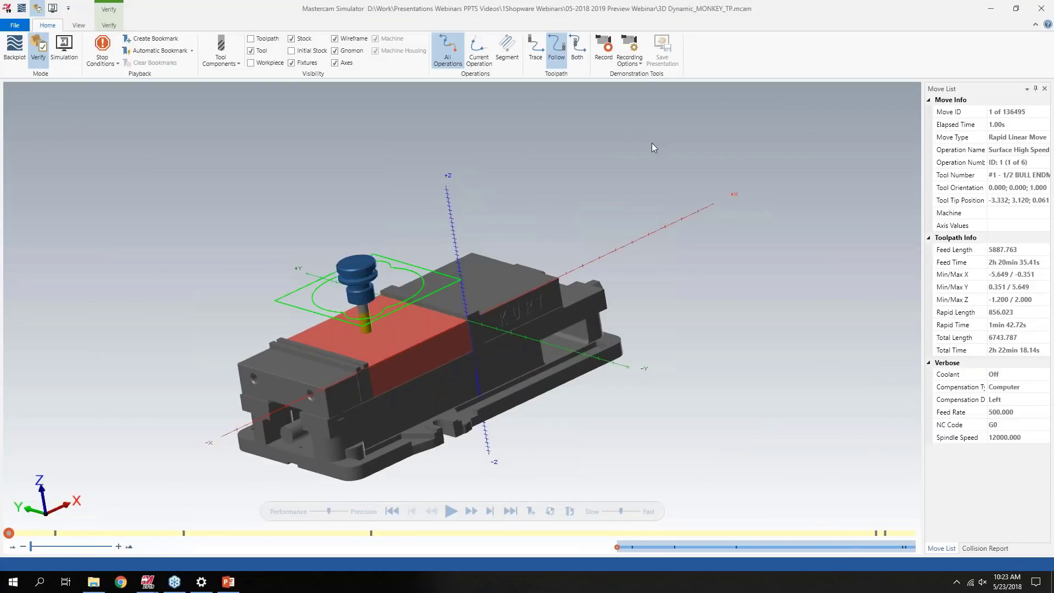
# Run the verification toward its end, pause it, and move playback back to about move 45421 to inspect the cavity
pyautogui.scroll(-2, 646, 251)
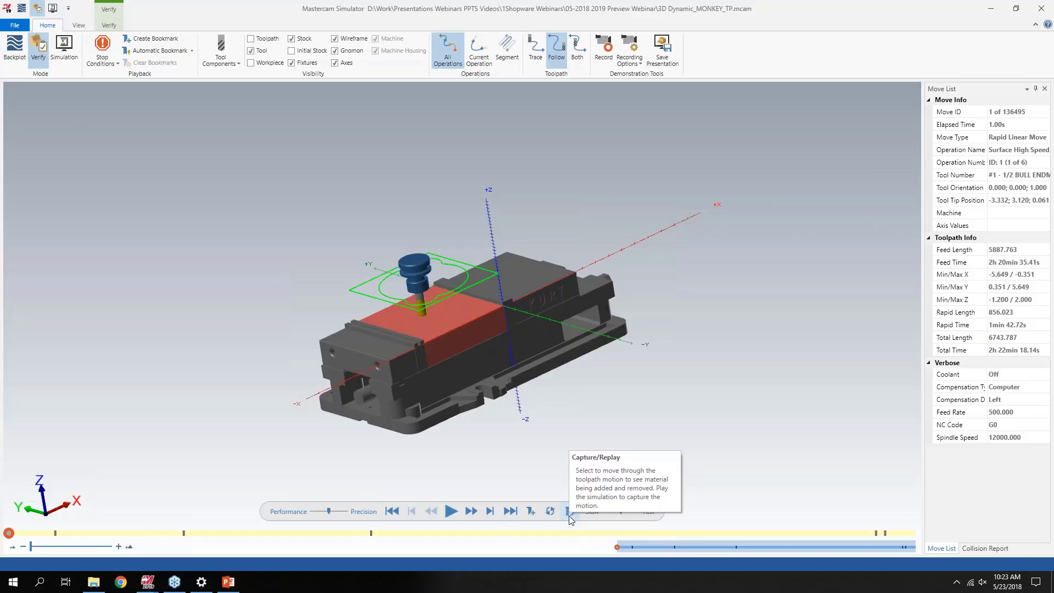
pyautogui.click(510, 511)
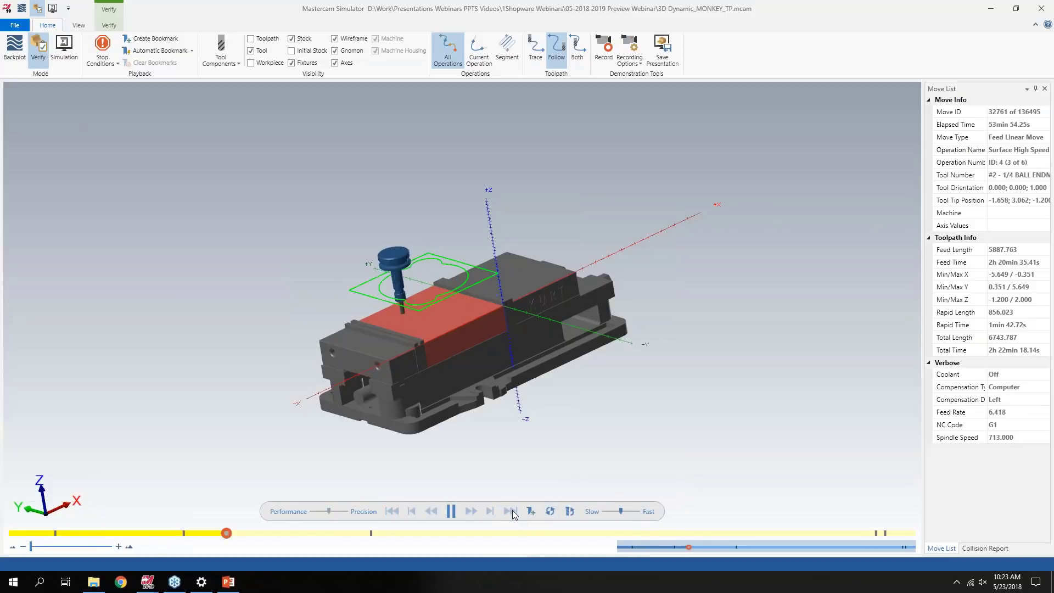
pyautogui.click(452, 511)
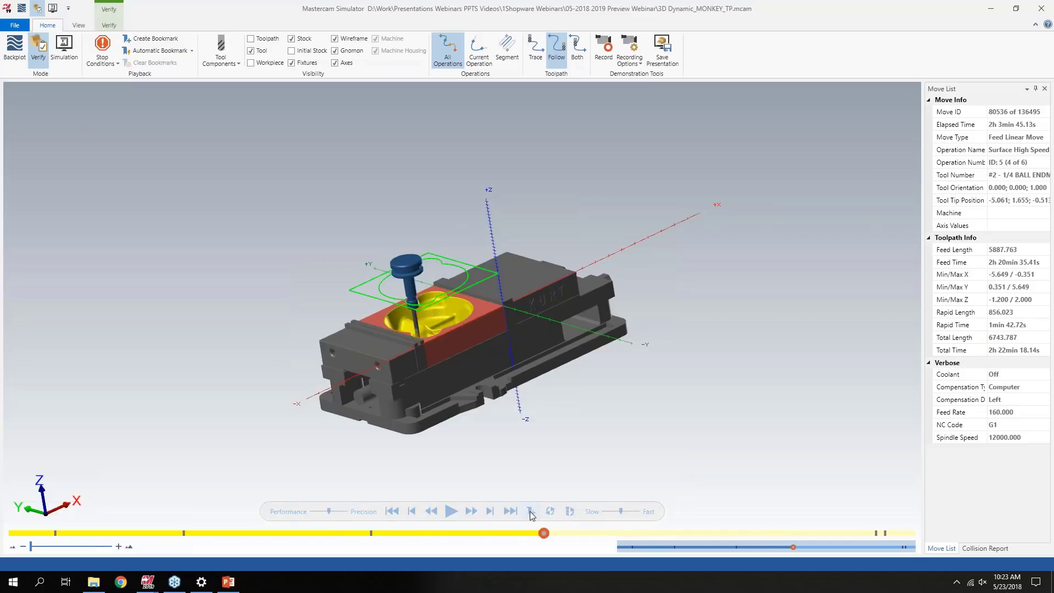
pyautogui.moveTo(543, 532); pyautogui.dragTo(310, 528)
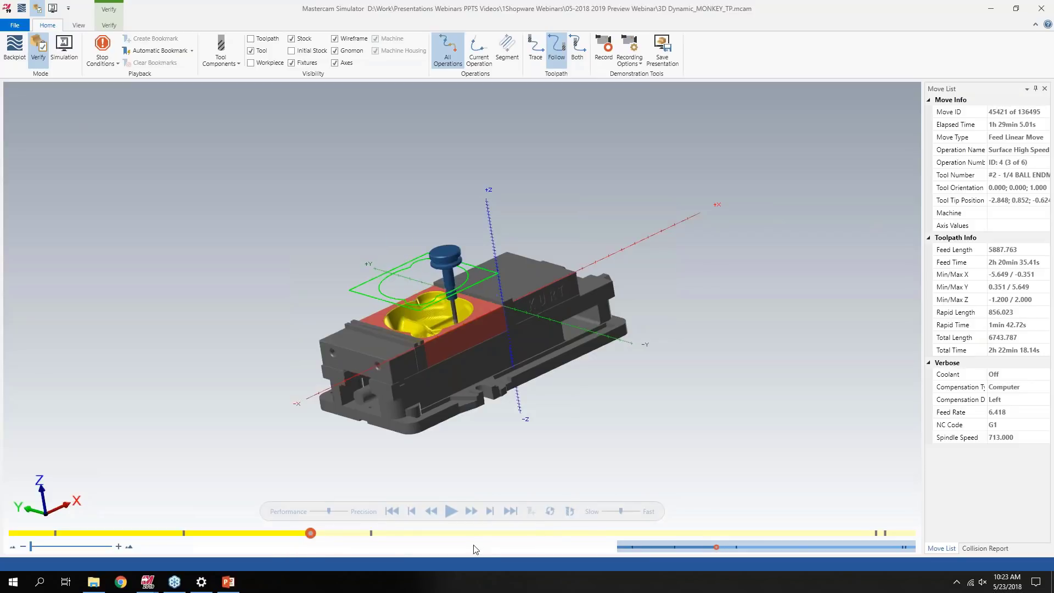
pyautogui.scroll(5, 448, 320)
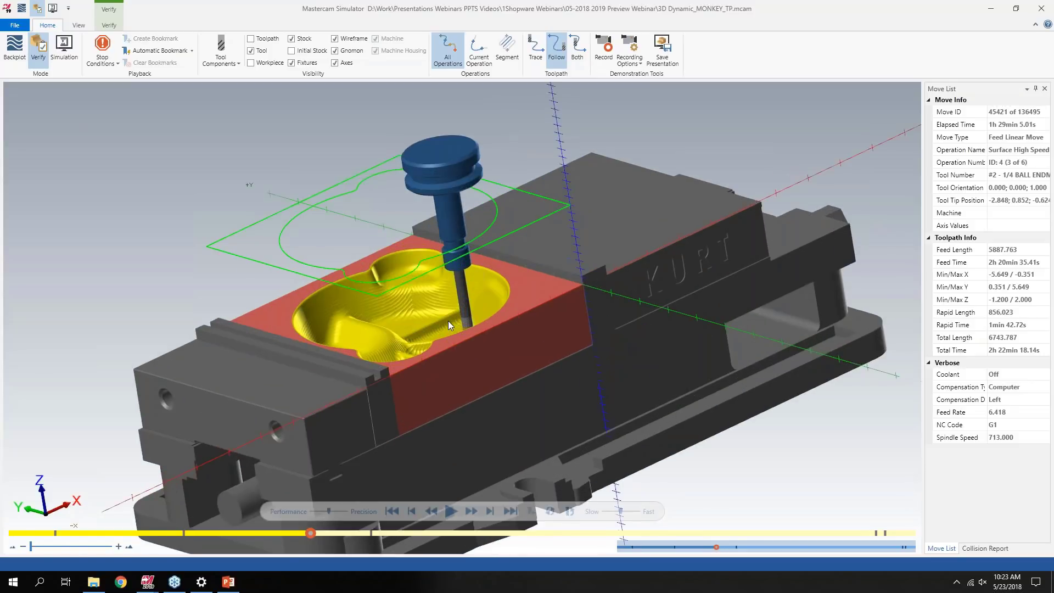
# Rewind the simulation to the first move, enable Capture/Replay and turn on Color Loop
pyautogui.click(391, 511)
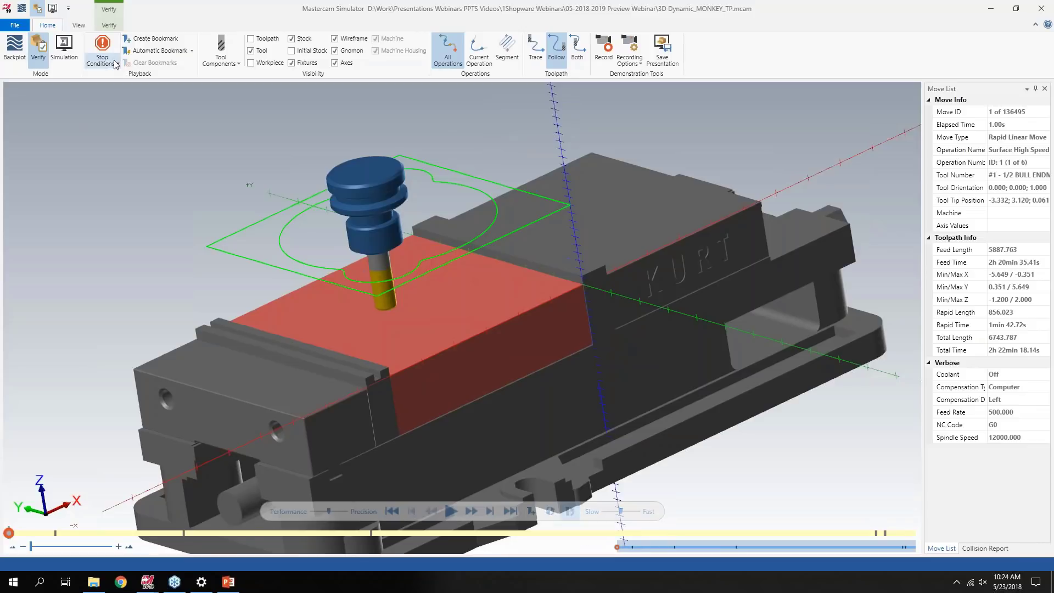
pyautogui.click(100, 26)
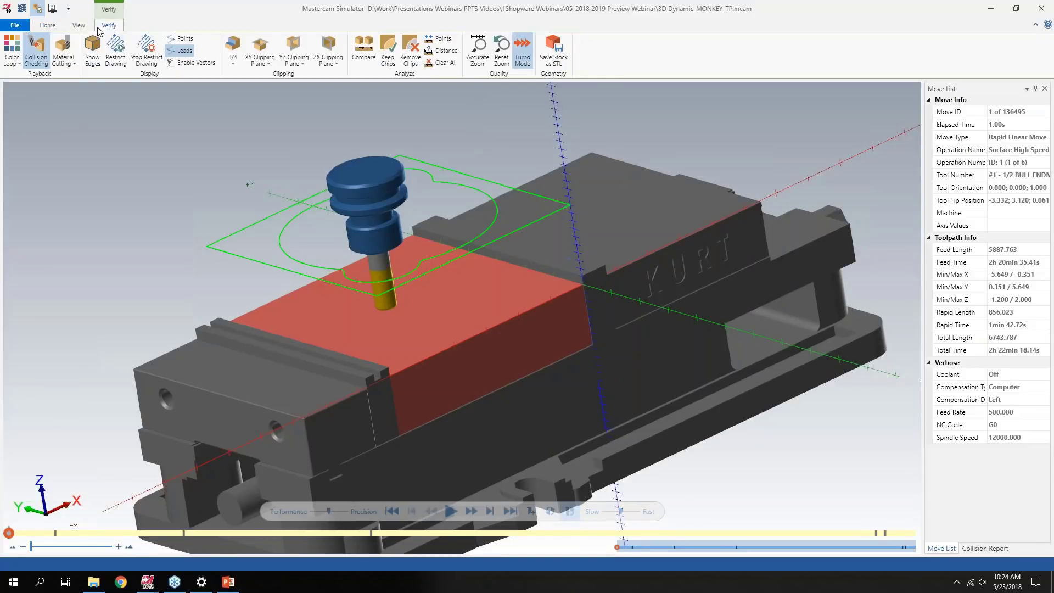
pyautogui.click(12, 48)
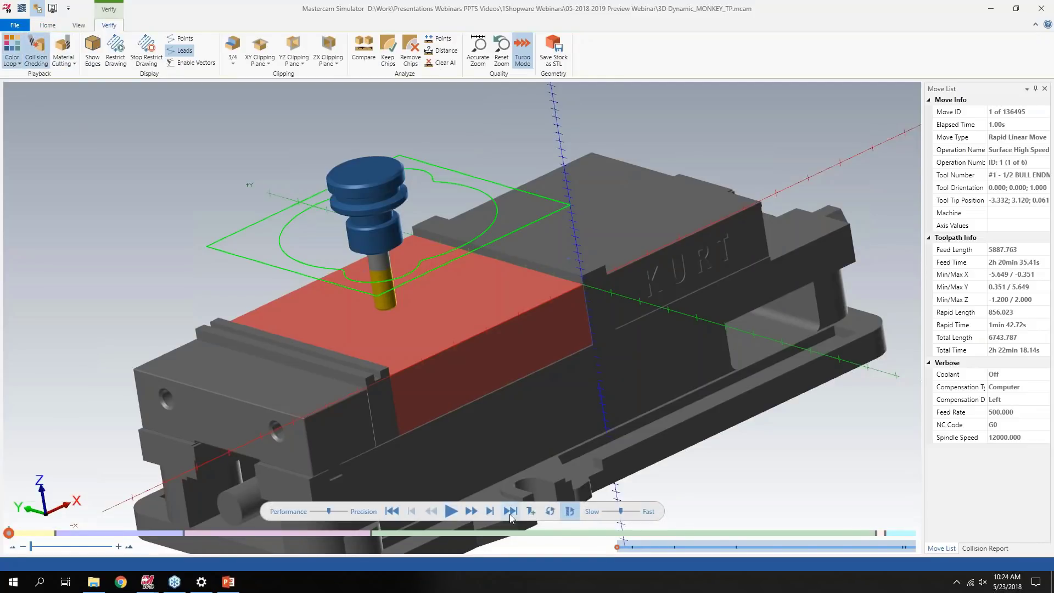
# Play and pause the first roughing operation, and replay the captured cut from about move 1747 on an enlarged timeline
pyautogui.press('space')
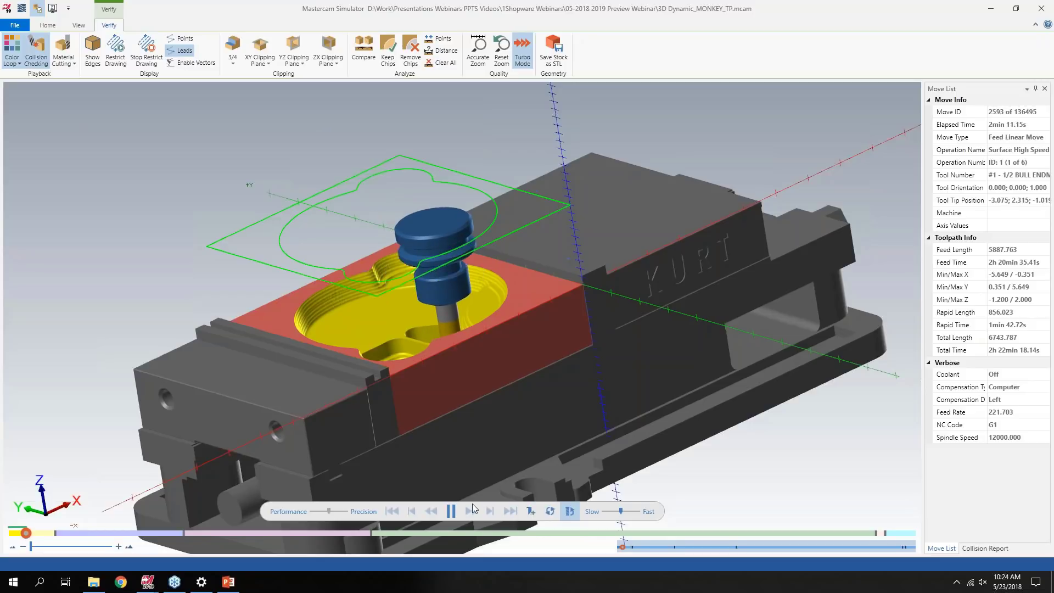
pyautogui.click(451, 510)
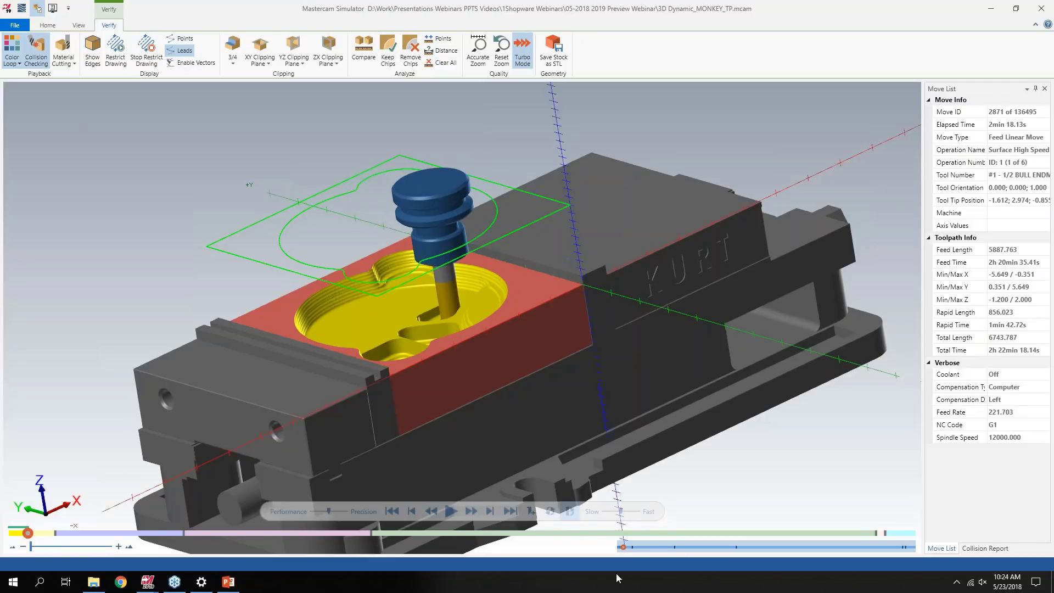
pyautogui.moveTo(30, 546); pyautogui.dragTo(56, 546)
pyautogui.click(110, 534)
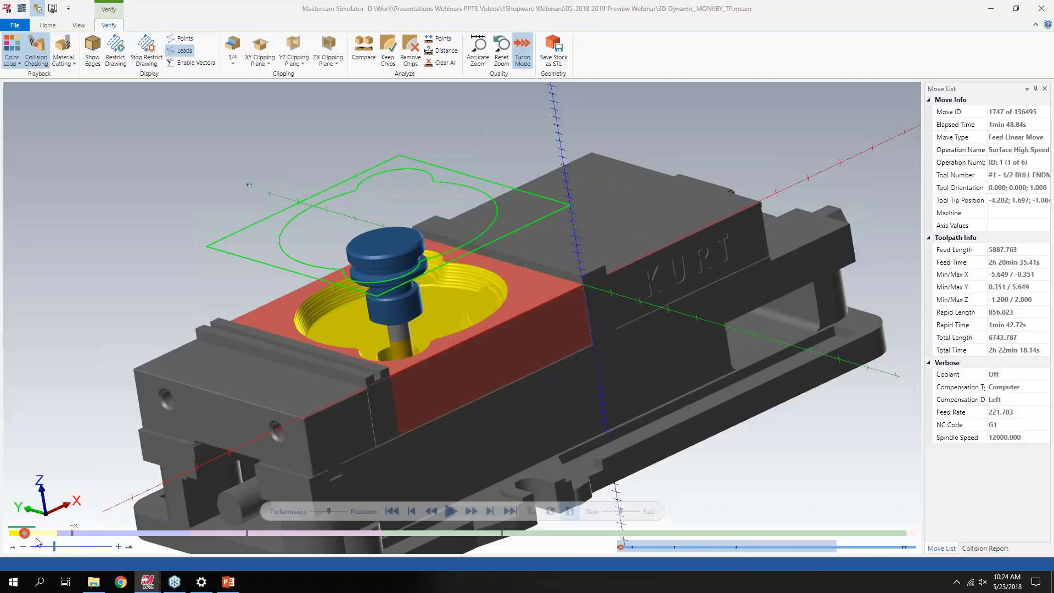
pyautogui.scroll(5, 387, 348)
pyautogui.scroll(2, 384, 351)
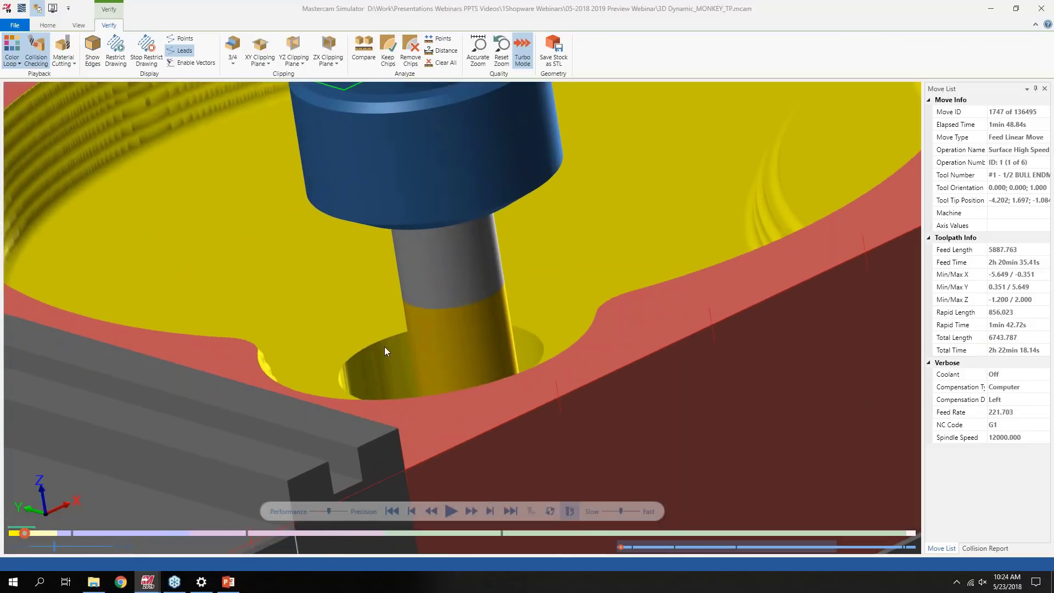
# Advance the captured replay to about move 2111, and continue the roughing simulation until pausing at about move 3652
pyautogui.moveTo(24, 531)
pyautogui.moveTo(24, 530); pyautogui.dragTo(29, 534)
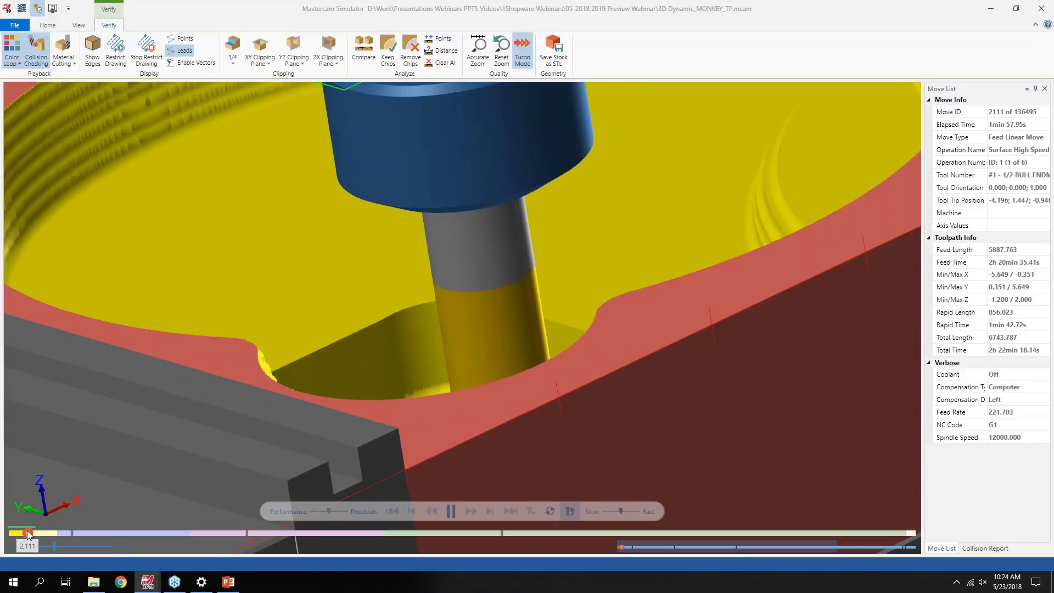
pyautogui.scroll(-2, 390, 294)
pyautogui.scroll(-2, 394, 292)
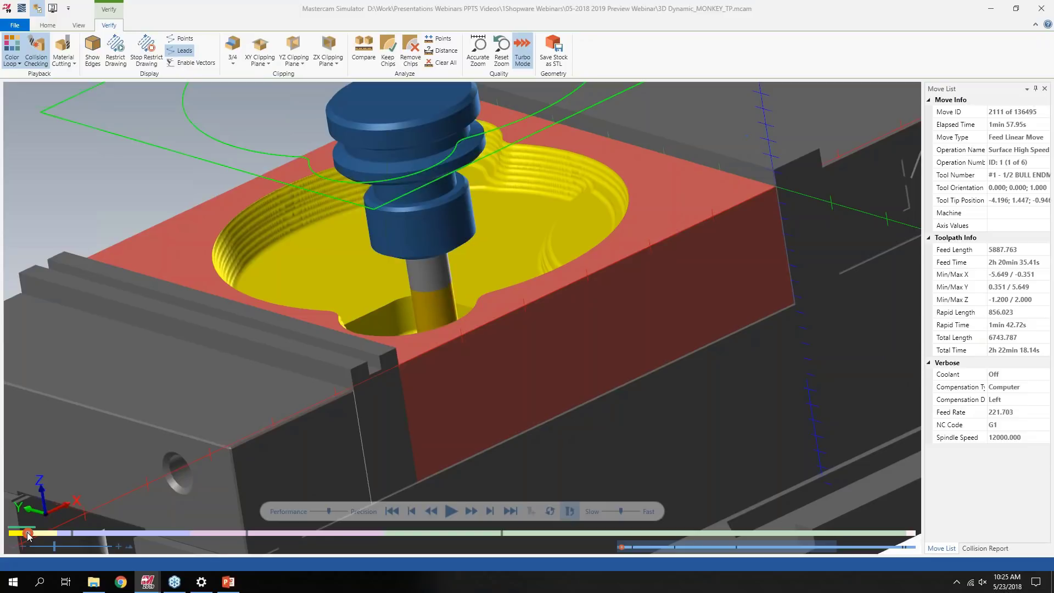
pyautogui.moveTo(27, 536); pyautogui.dragTo(46, 540)
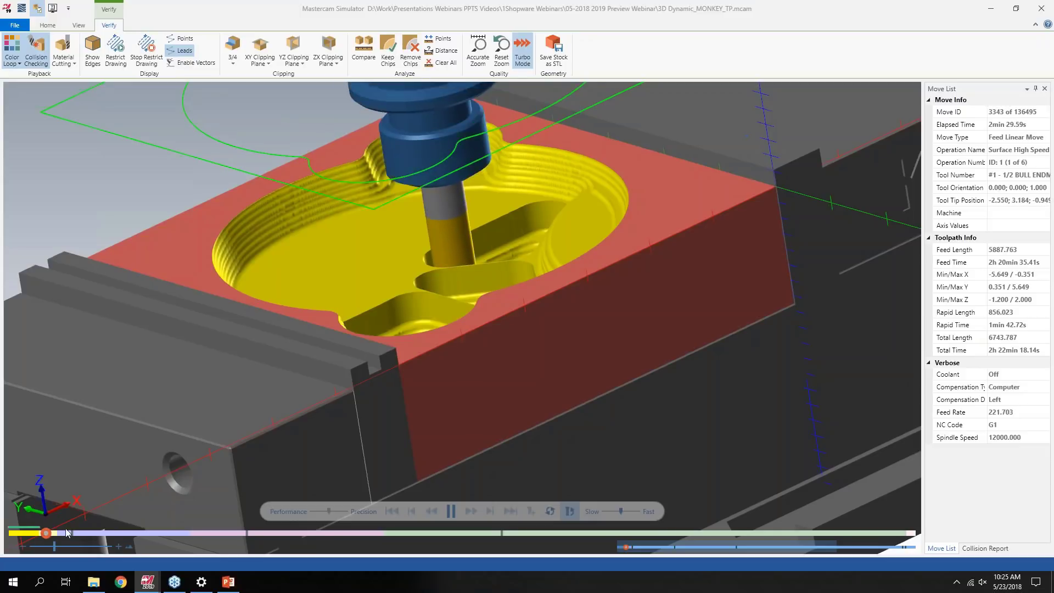
pyautogui.click(451, 512)
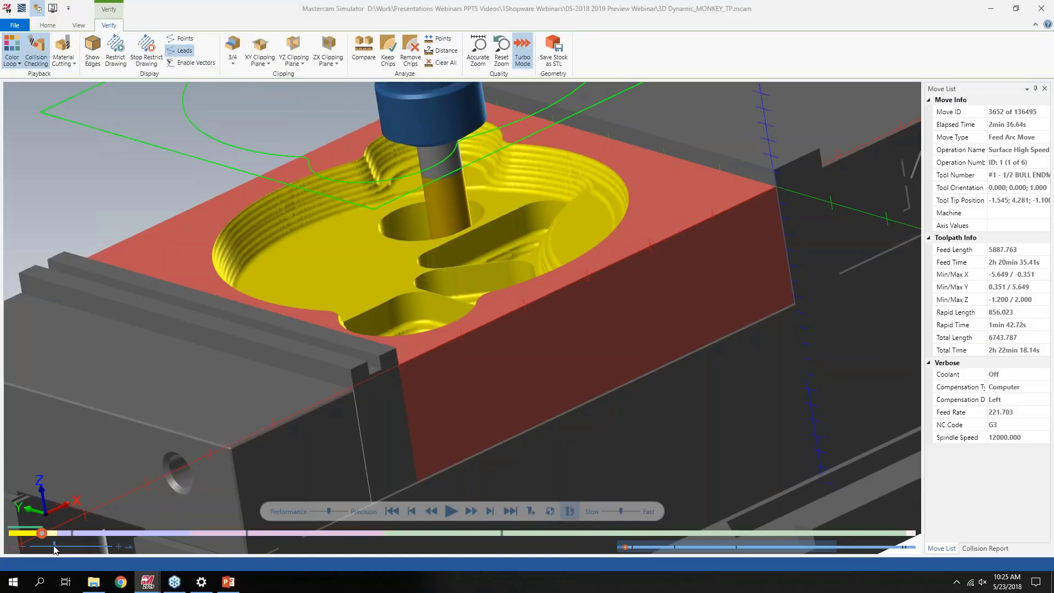
# Compare timeline scales by enlarging it, reducing it to the full program, and enlarging it to the maximum
pyautogui.moveTo(54, 548)
pyautogui.mouseDown()
pyautogui.moveTo(42, 549)
pyautogui.moveTo(92, 549)
pyautogui.moveTo(69, 548)
pyautogui.mouseUp()
pyautogui.scroll(-5, 673, 487)
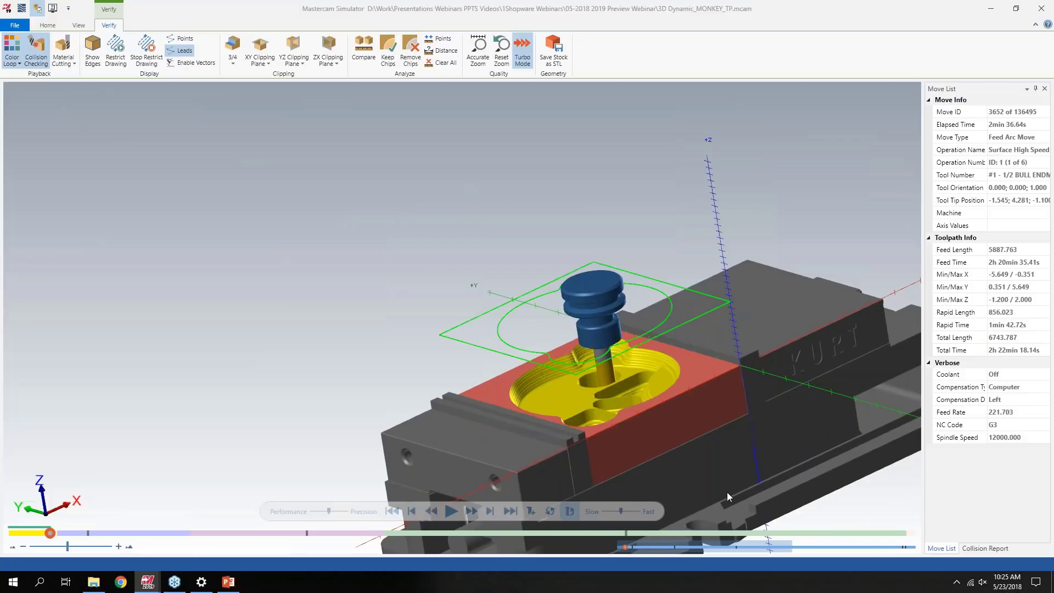
pyautogui.moveTo(728, 498); pyautogui.dragTo(640, 451, button='middle')
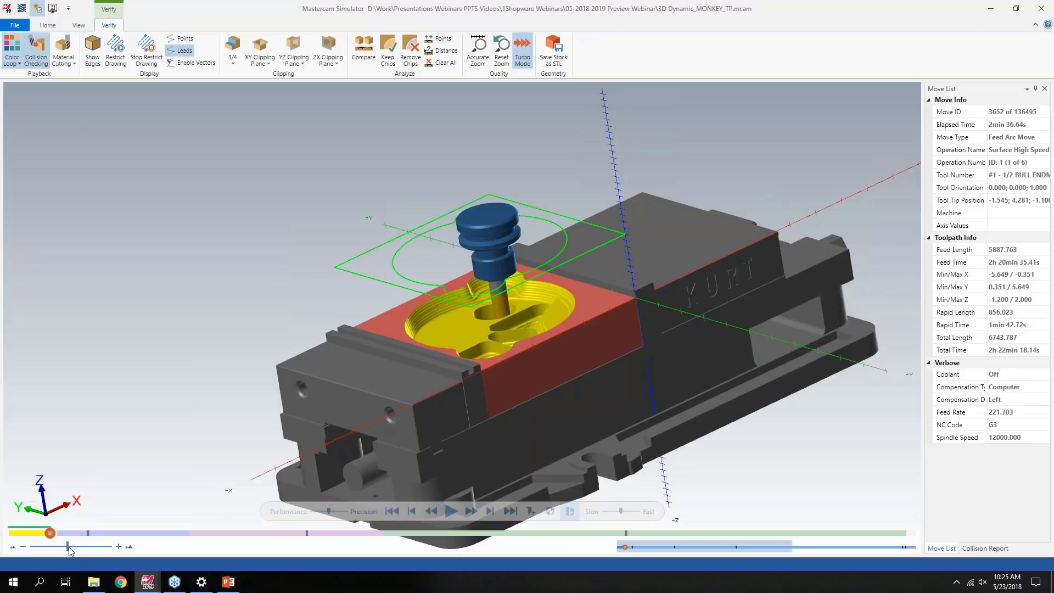
pyautogui.moveTo(67, 547); pyautogui.dragTo(25, 545)
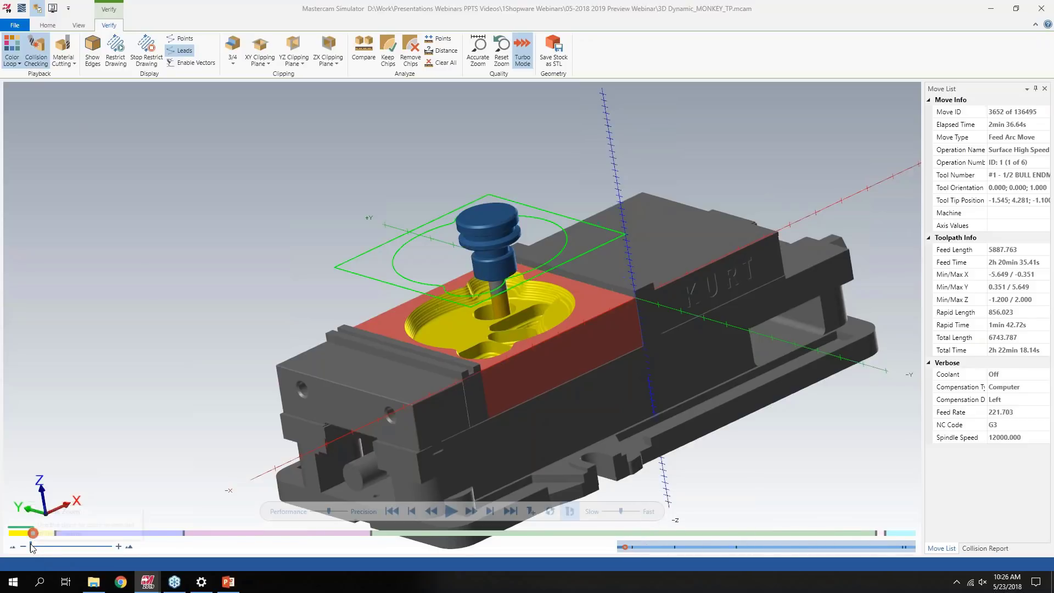
pyautogui.moveTo(31, 548); pyautogui.dragTo(110, 547)
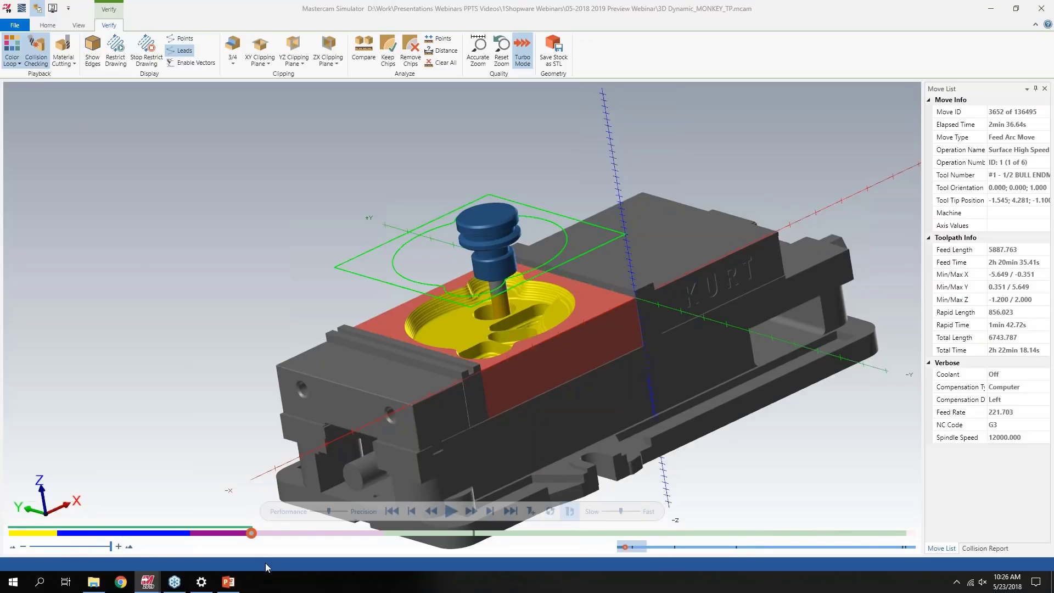
# Resume the roughing simulation, pause it at about move 5720, and examine the stepped cavity surface up close
pyautogui.click(451, 512)
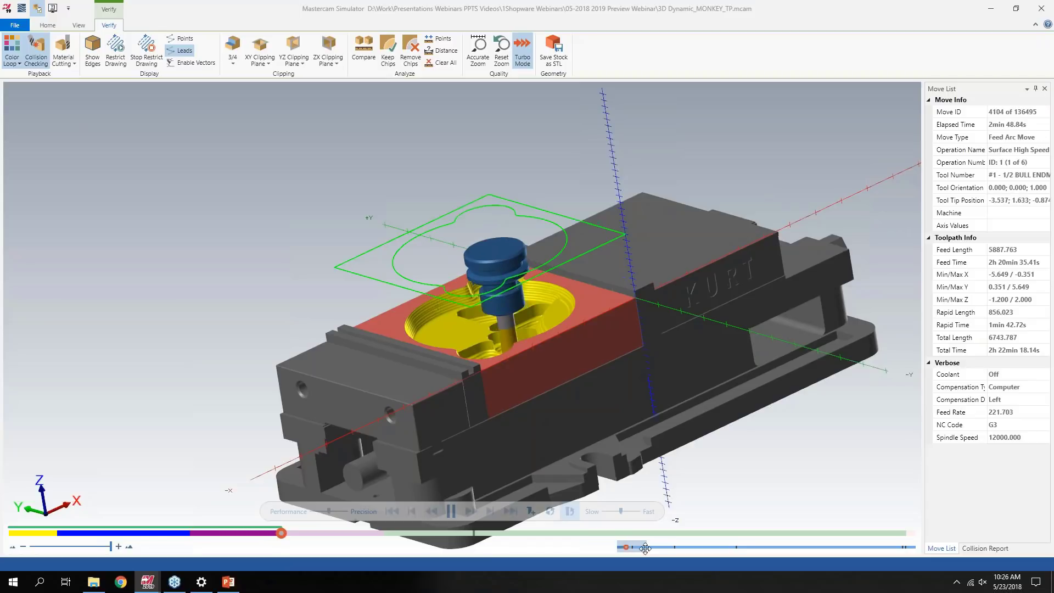
pyautogui.scroll(-3, 488, 457)
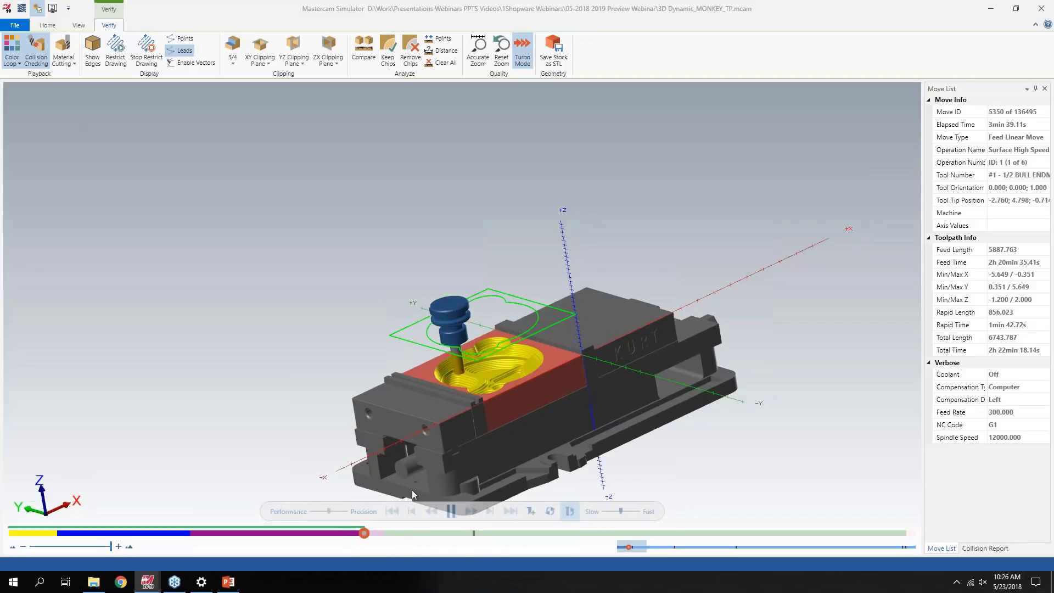
pyautogui.click(451, 512)
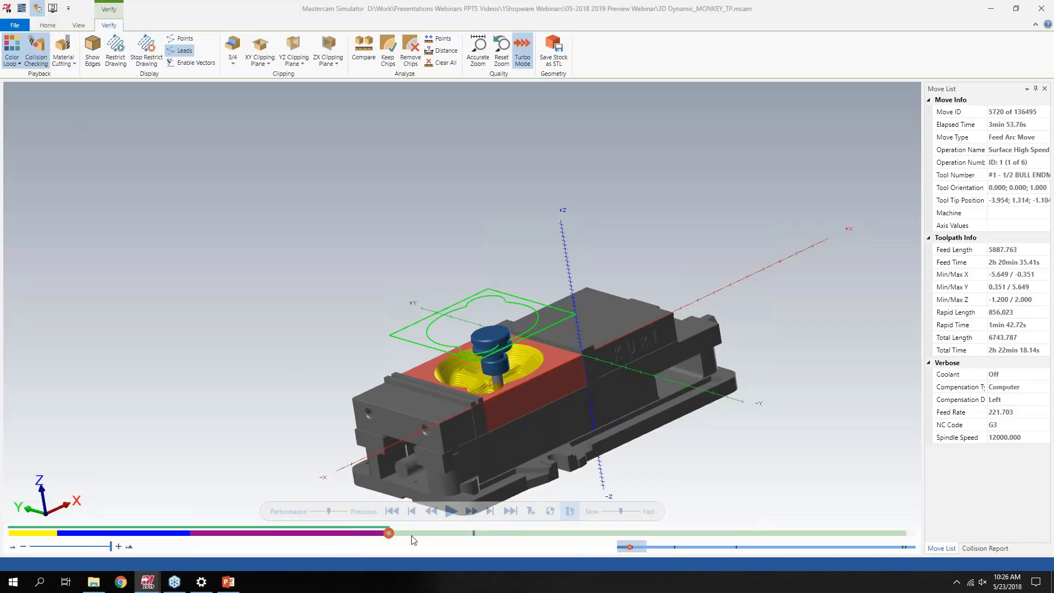
pyautogui.scroll(5, 472, 412)
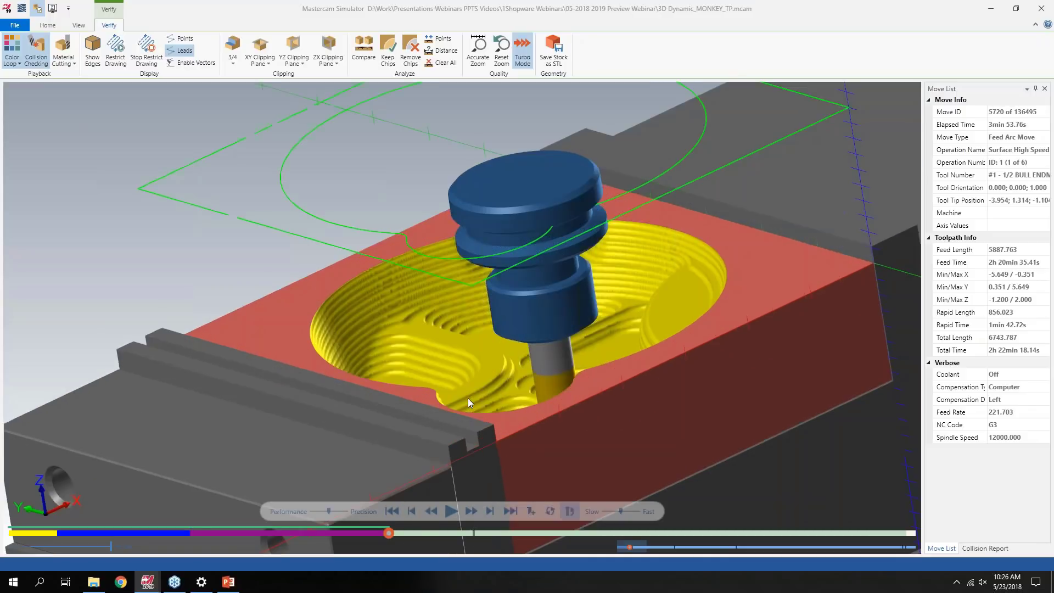
# Replay the captured cut back to about move 5356 and minimize the simulator to return to Mastercam
pyautogui.moveTo(391, 536); pyautogui.dragTo(364, 537)
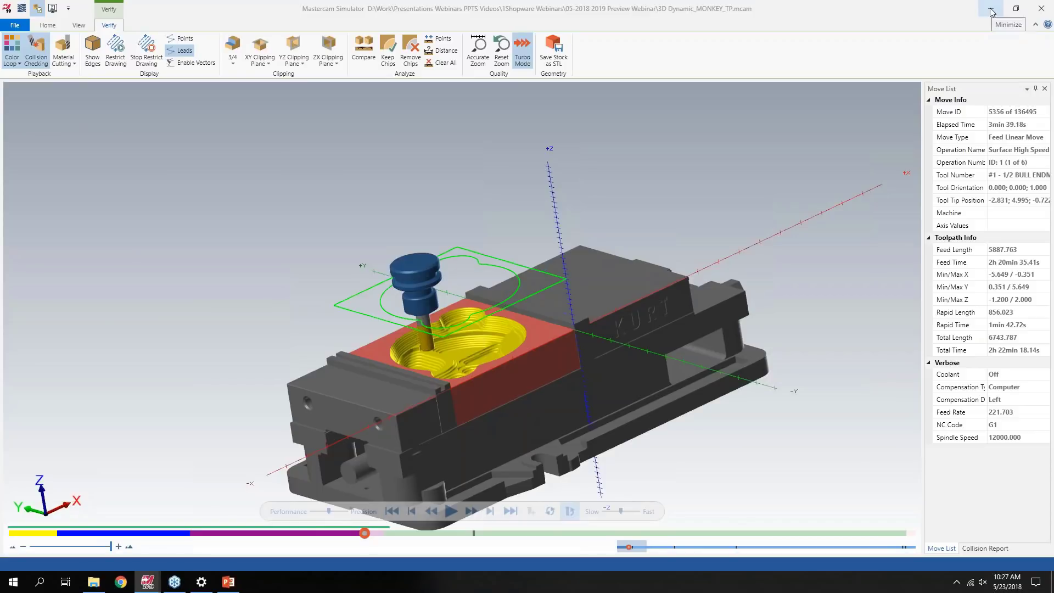
pyautogui.click(991, 12)
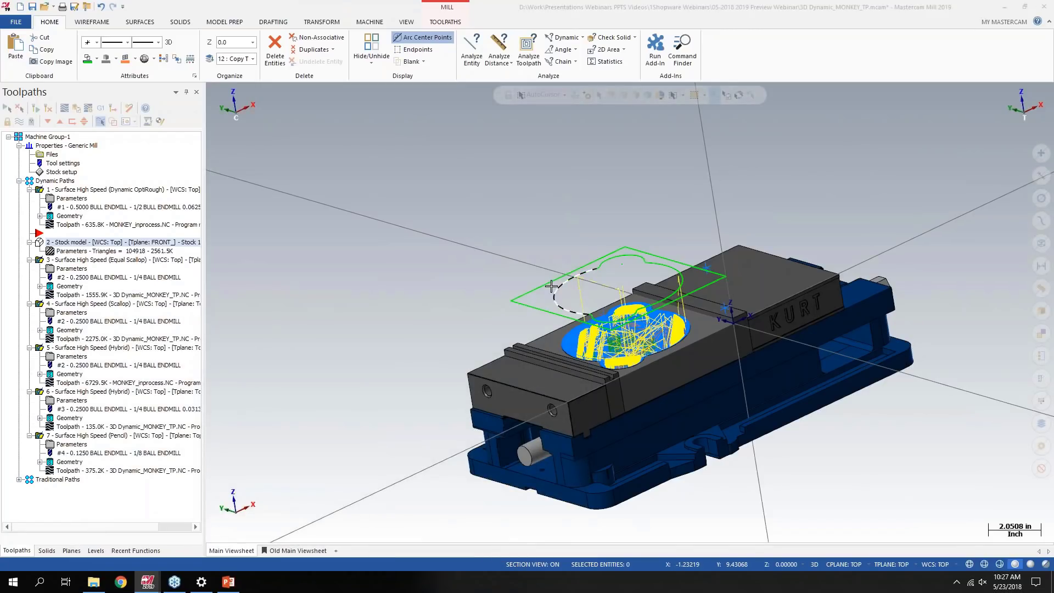
pyautogui.click(554, 289)
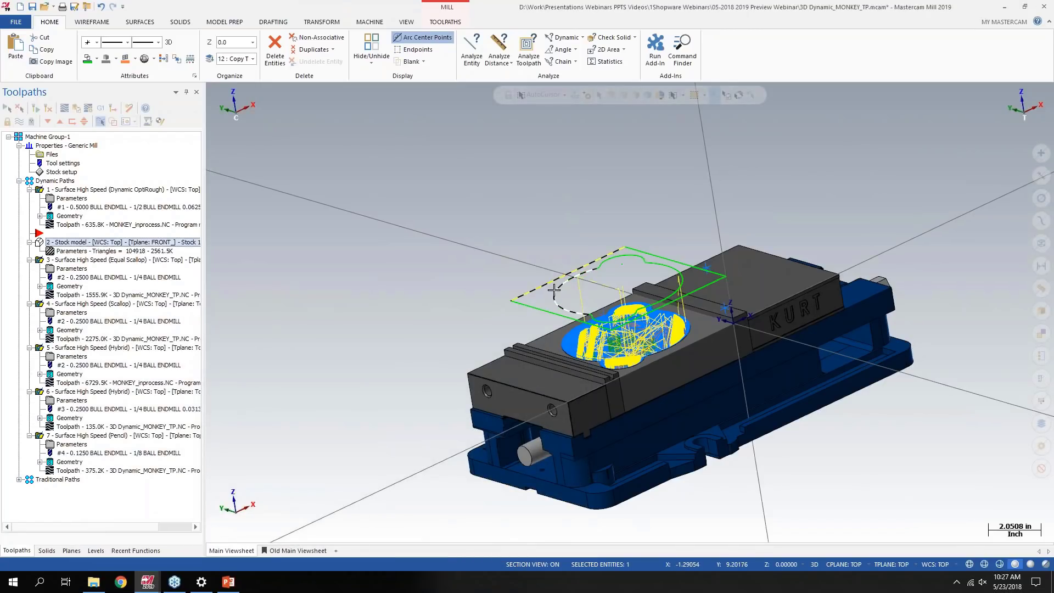
pyautogui.click(555, 290)
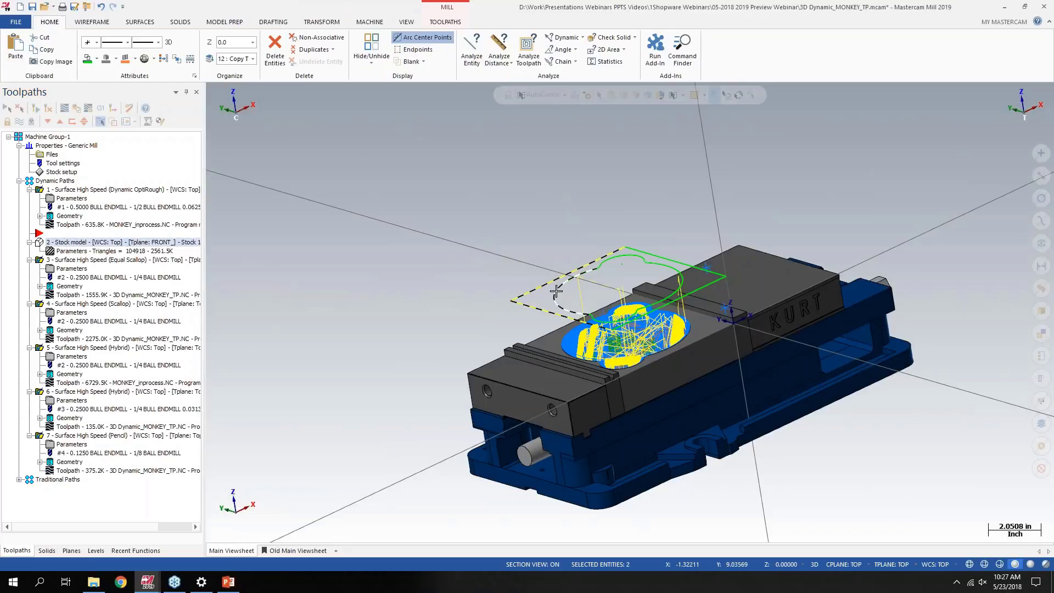
pyautogui.click(505, 207)
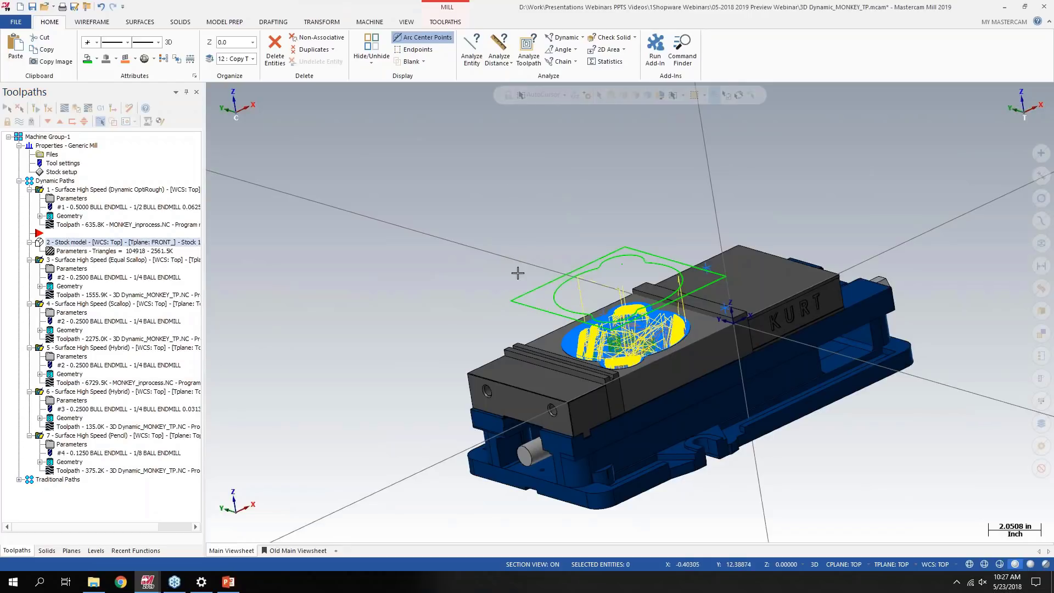
# Create level 13 named copy 2 and clear the current entity selection
pyautogui.click(527, 293)
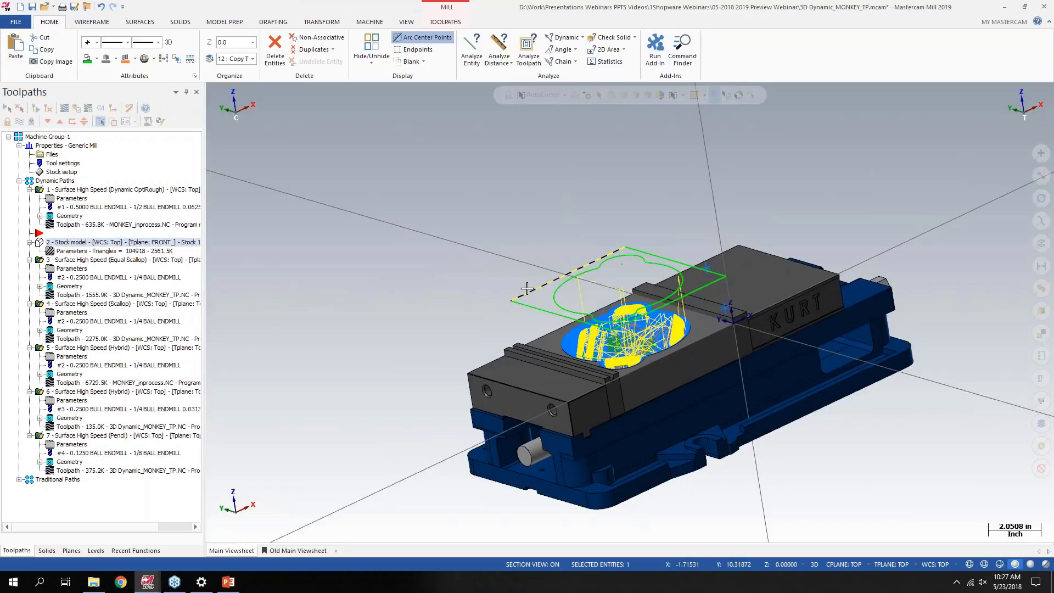
pyautogui.click(96, 550)
pyautogui.write('13')
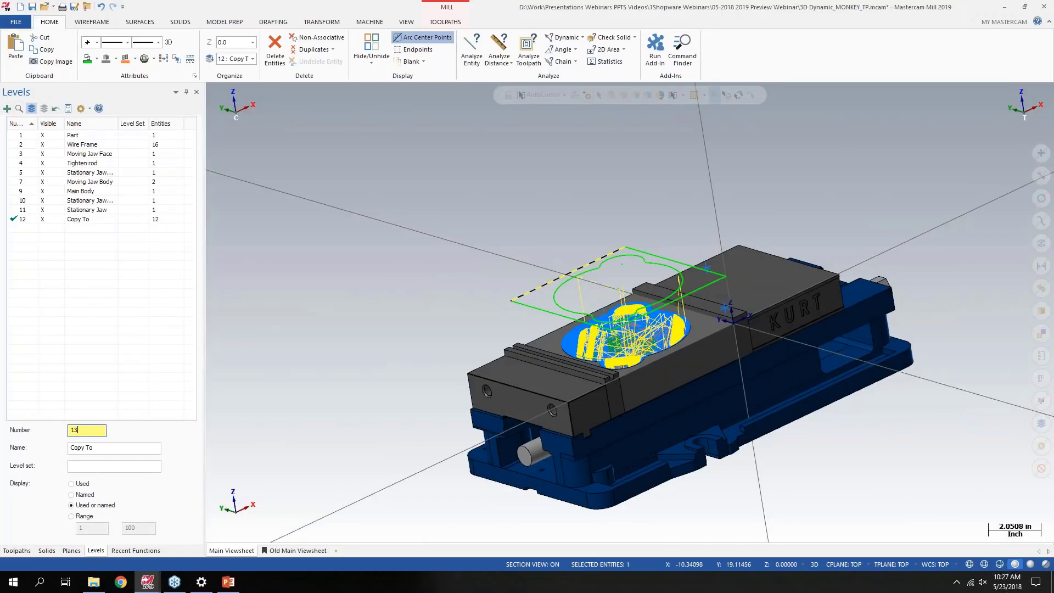
pyautogui.click(102, 447)
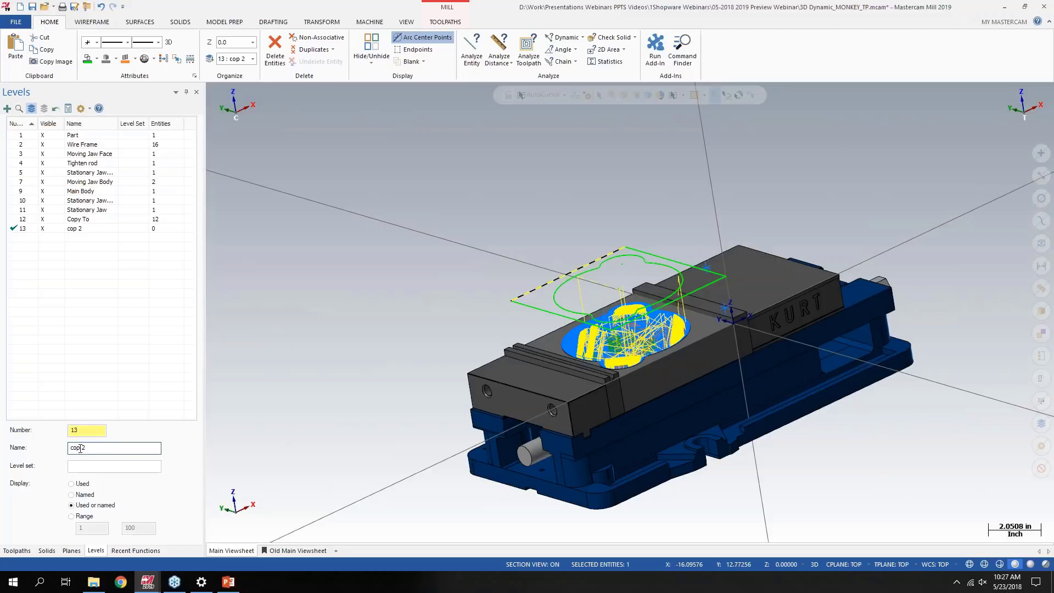
pyautogui.write('u')
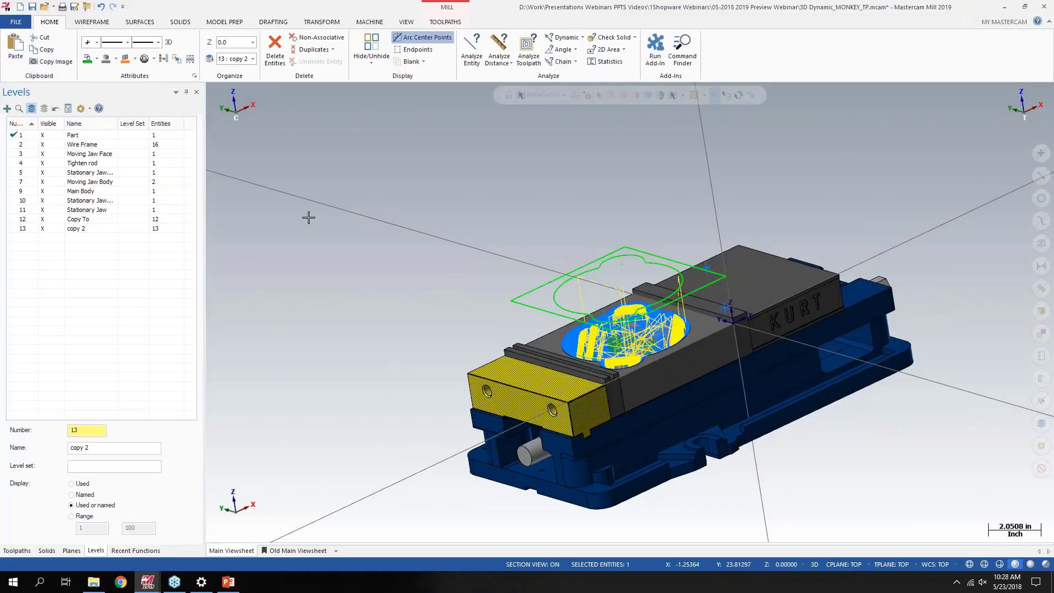
pyautogui.press('Escape')
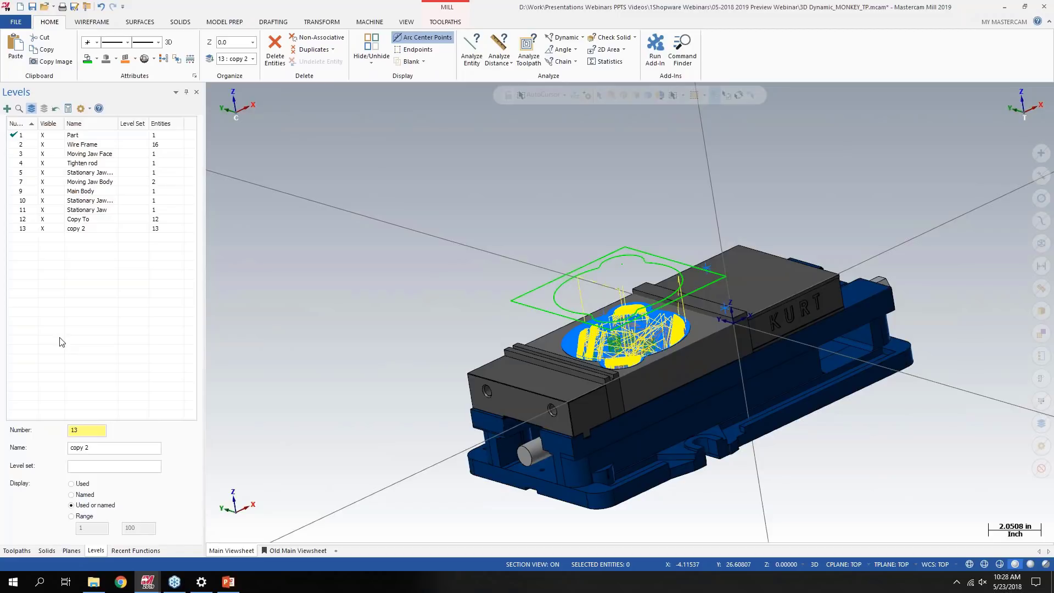
# Bring up the list of planes and toggle the section view, leaving it switched on
pyautogui.click(17, 551)
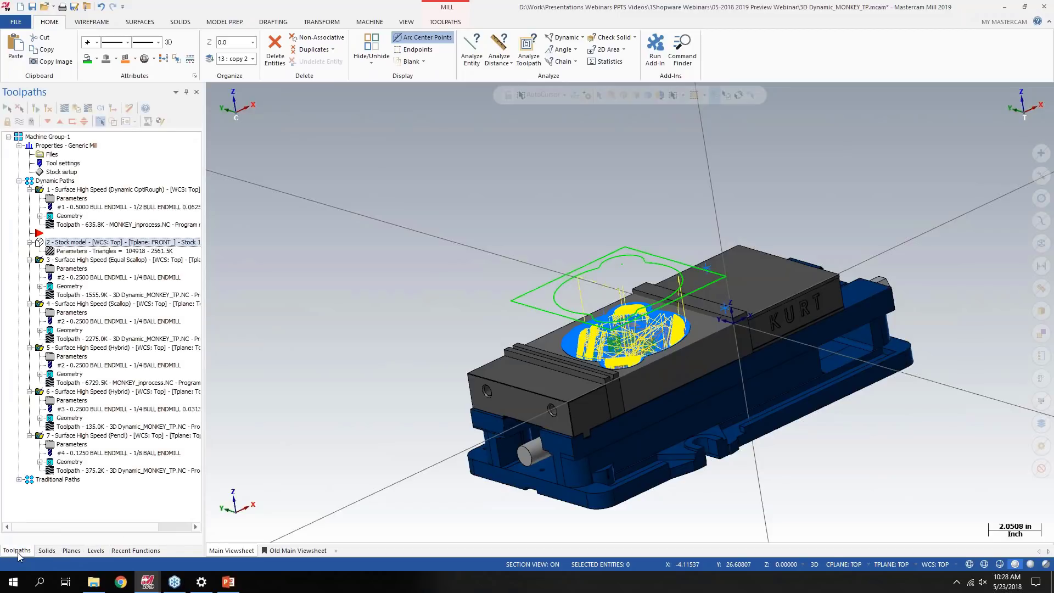
pyautogui.click(71, 551)
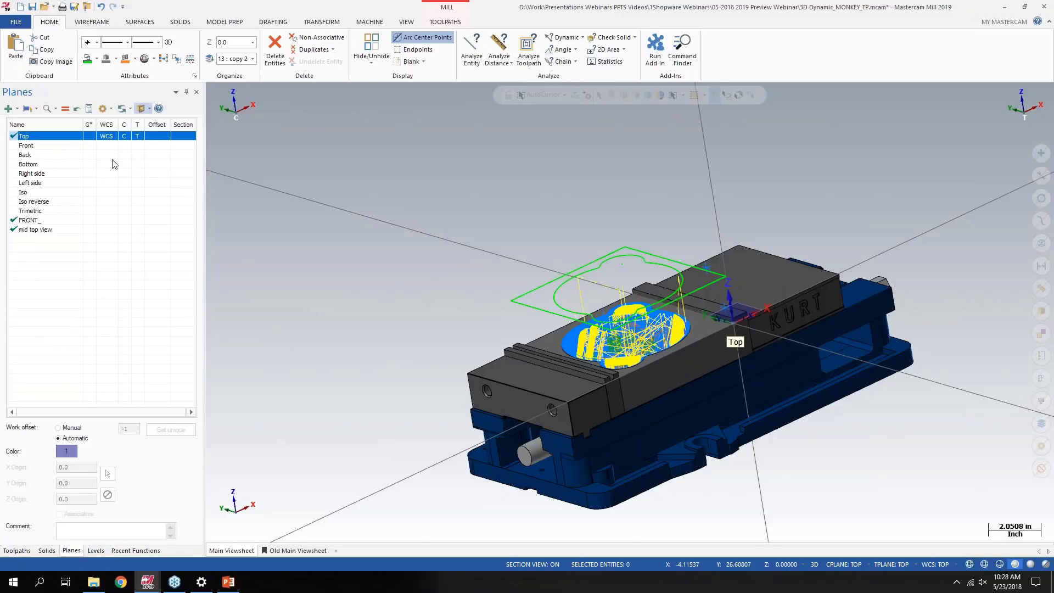
pyautogui.click(406, 22)
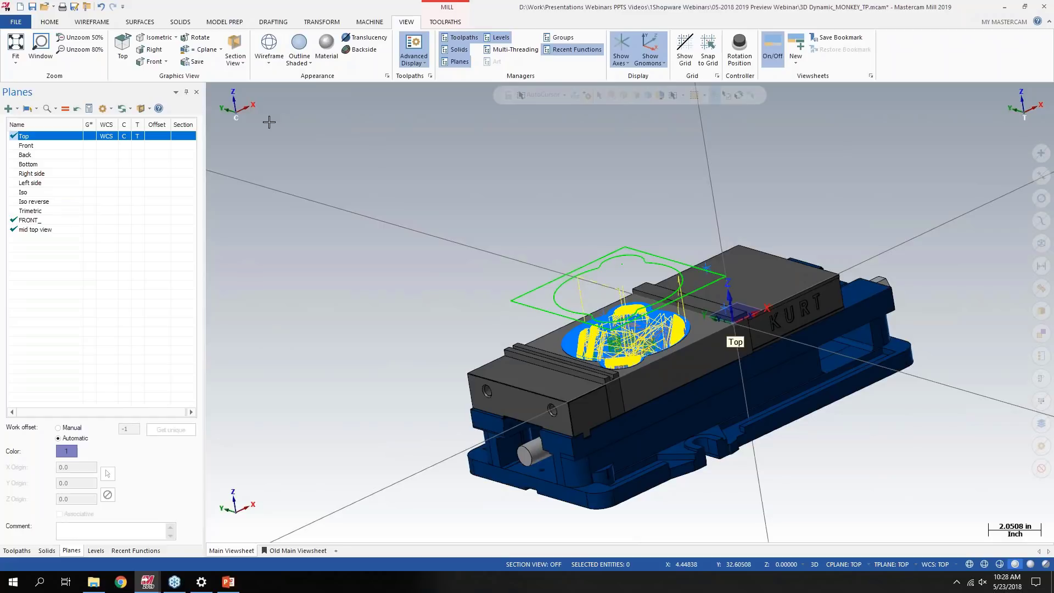
pyautogui.click(236, 50)
pyautogui.click(236, 49)
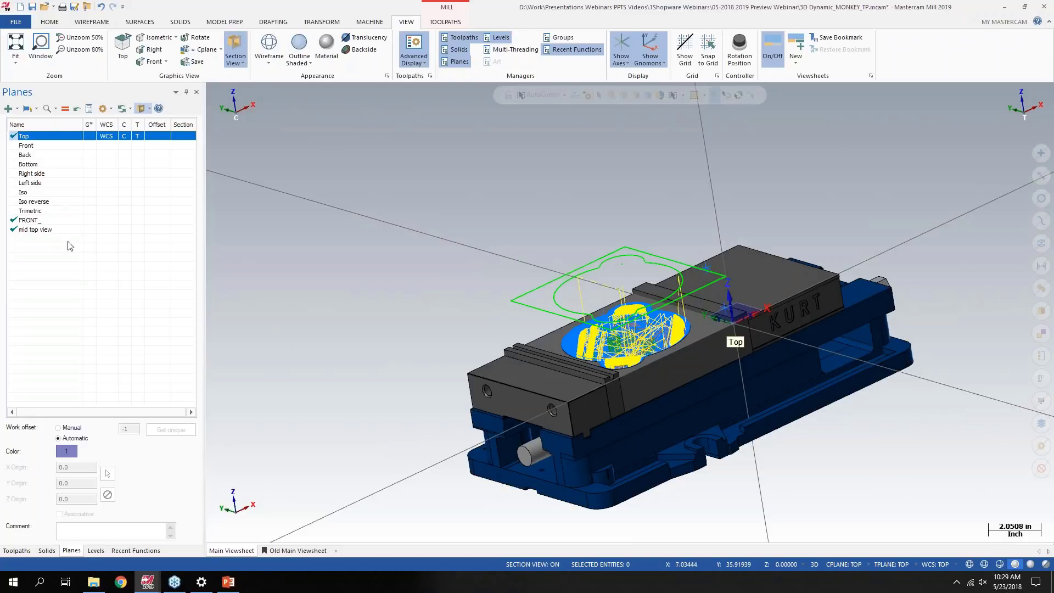
# Set the mid top view plane as the WCS, construction plane and tool plane
pyautogui.click(49, 231)
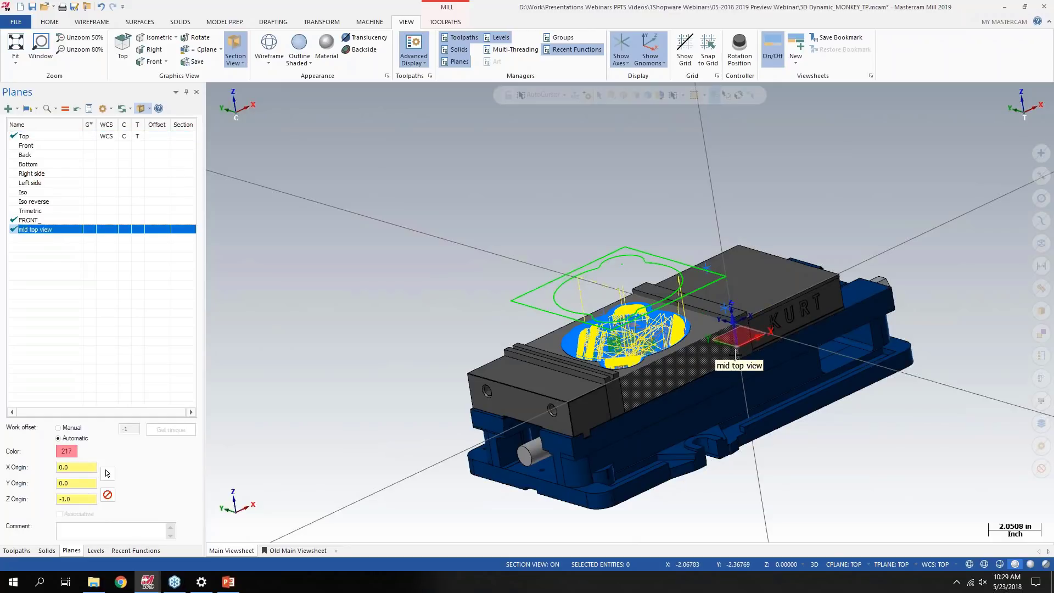
pyautogui.scroll(3, 740, 344)
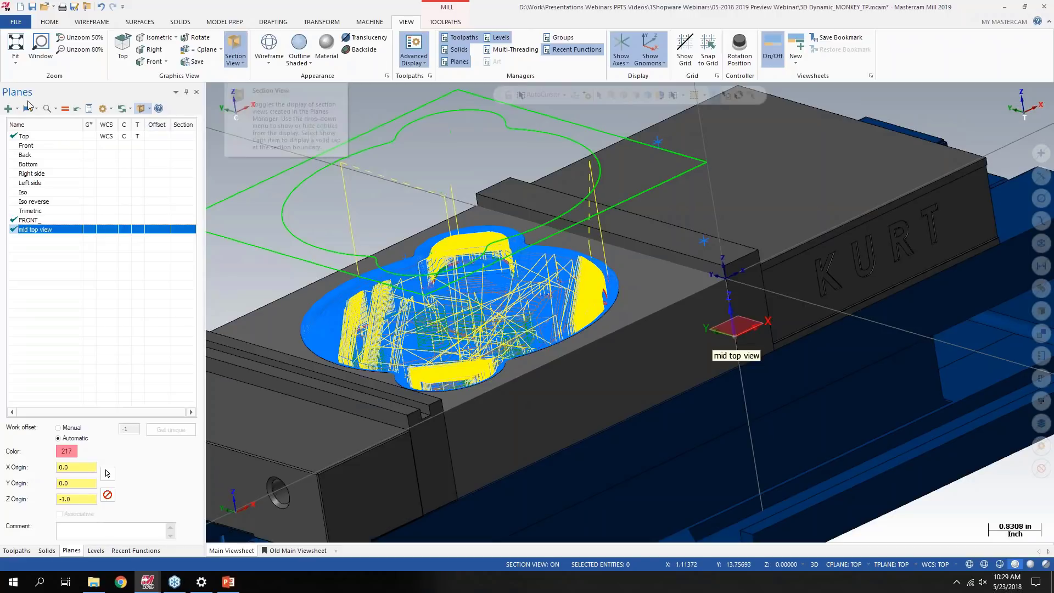
pyautogui.click(65, 108)
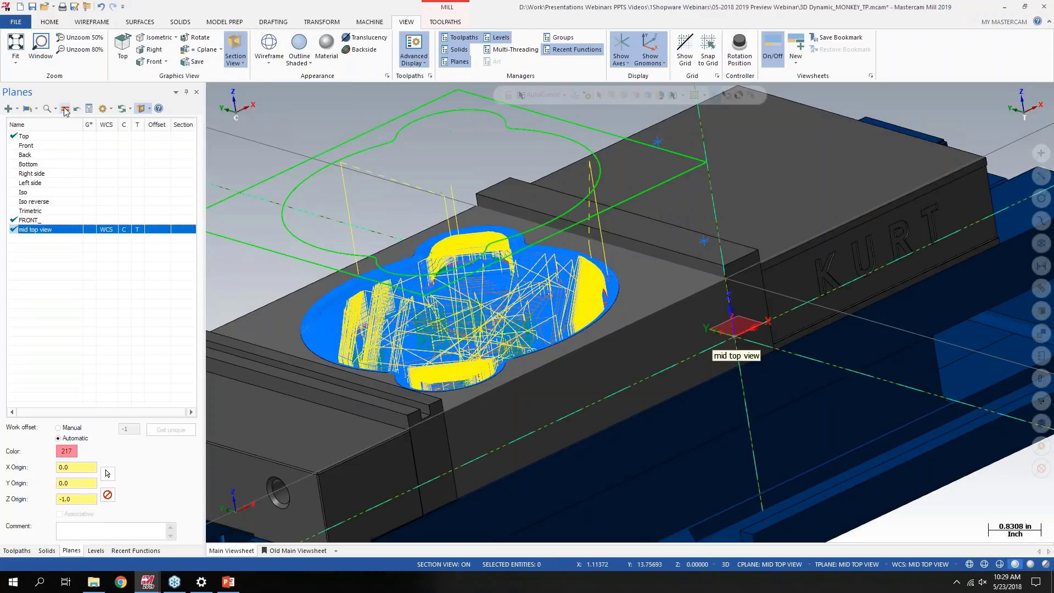
# Section the vise and part at the mid top view plane, comparing the cut with the unsectioned model
pyautogui.click(233, 48)
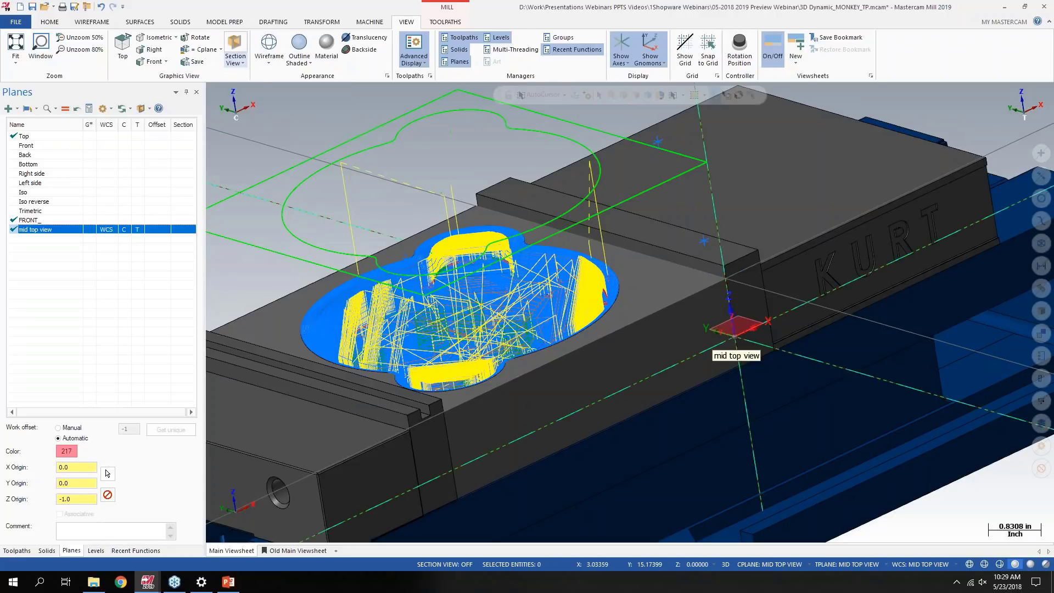
pyautogui.click(231, 44)
pyautogui.scroll(-3, 422, 166)
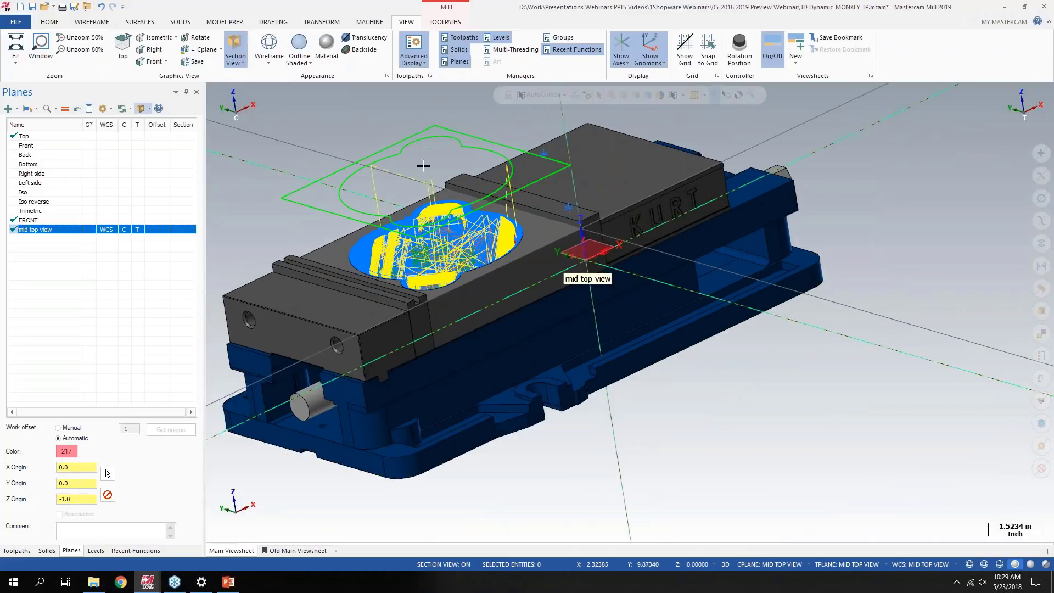
pyautogui.click(183, 229)
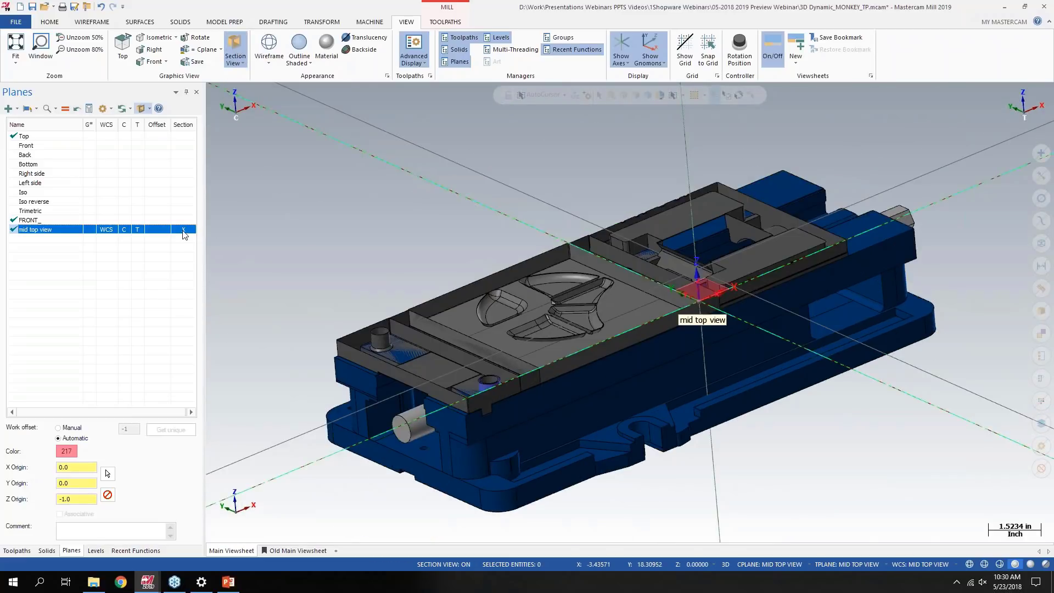
pyautogui.click(184, 229)
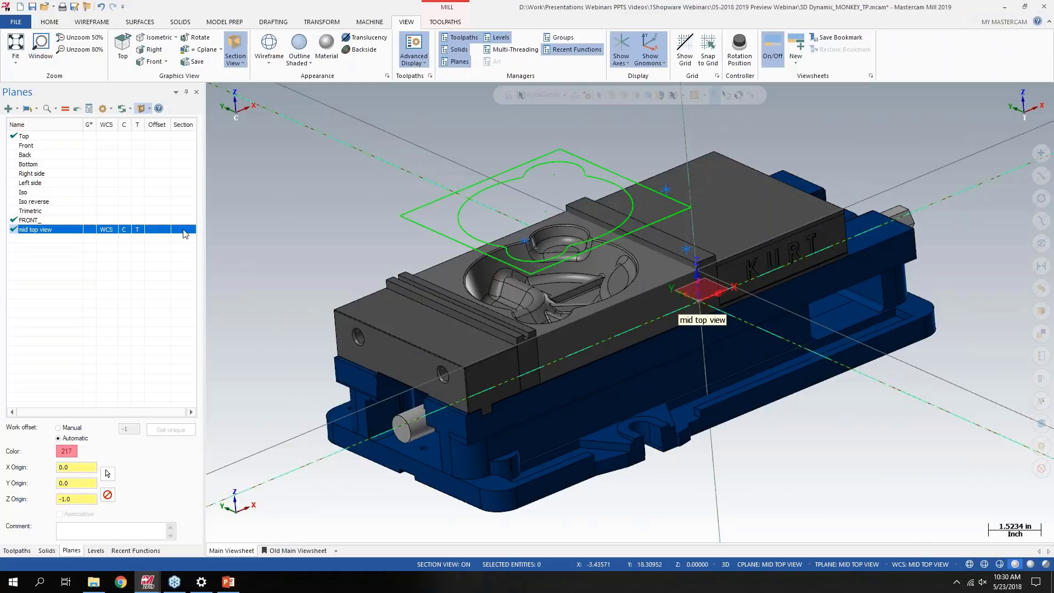
pyautogui.click(183, 230)
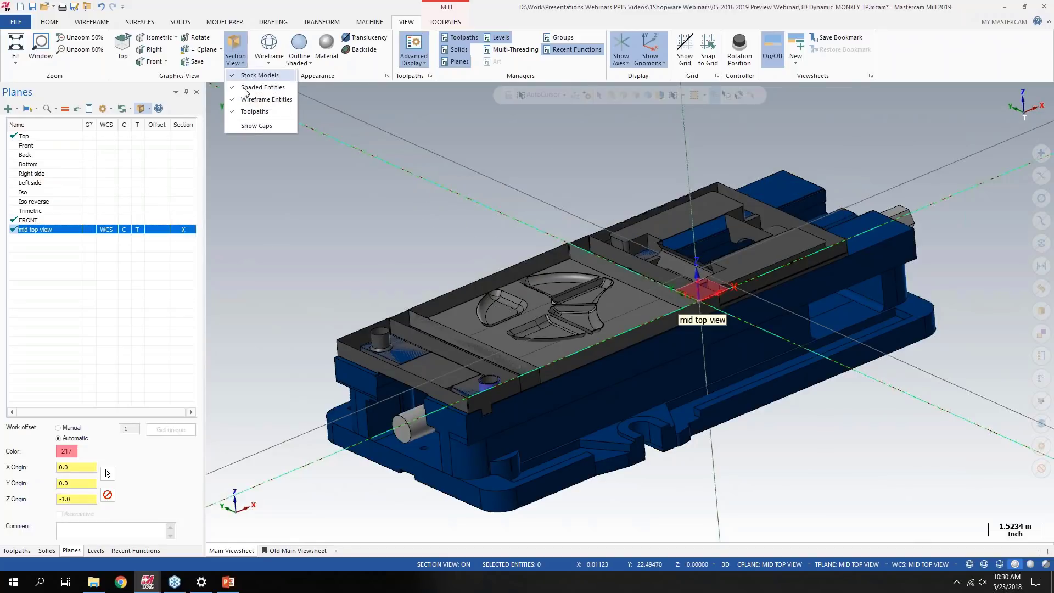
# Turn on caps for the section view and orbit the capped model
pyautogui.click(256, 125)
pyautogui.click(253, 126)
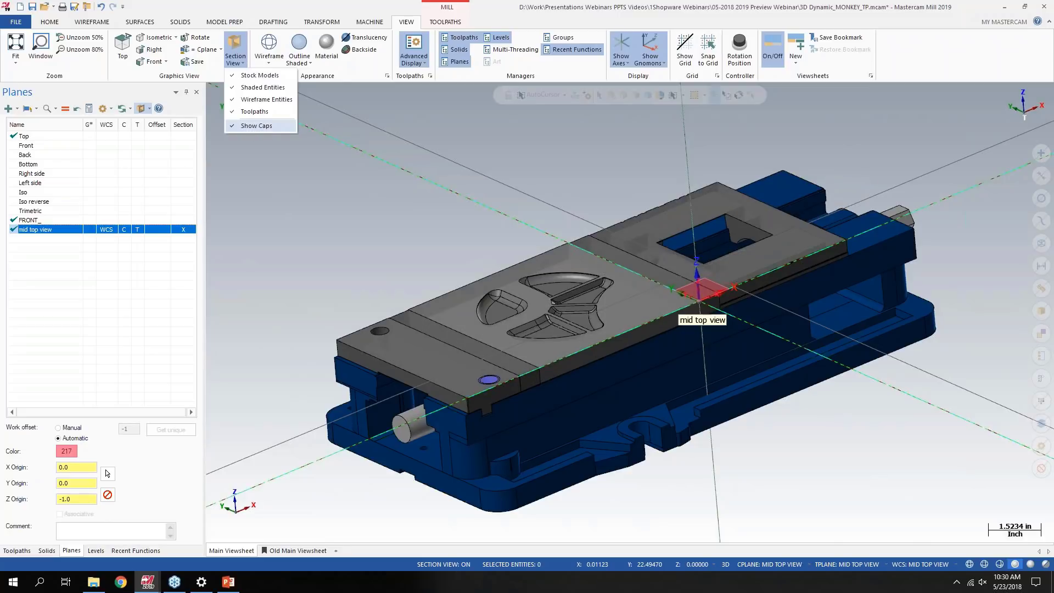
pyautogui.moveTo(500, 240); pyautogui.dragTo(481, 250, button='middle')
# Display the Dynamic OptiRough toolpath of operation 1 in the sectioned cavity and examine it up close
pyautogui.click(17, 550)
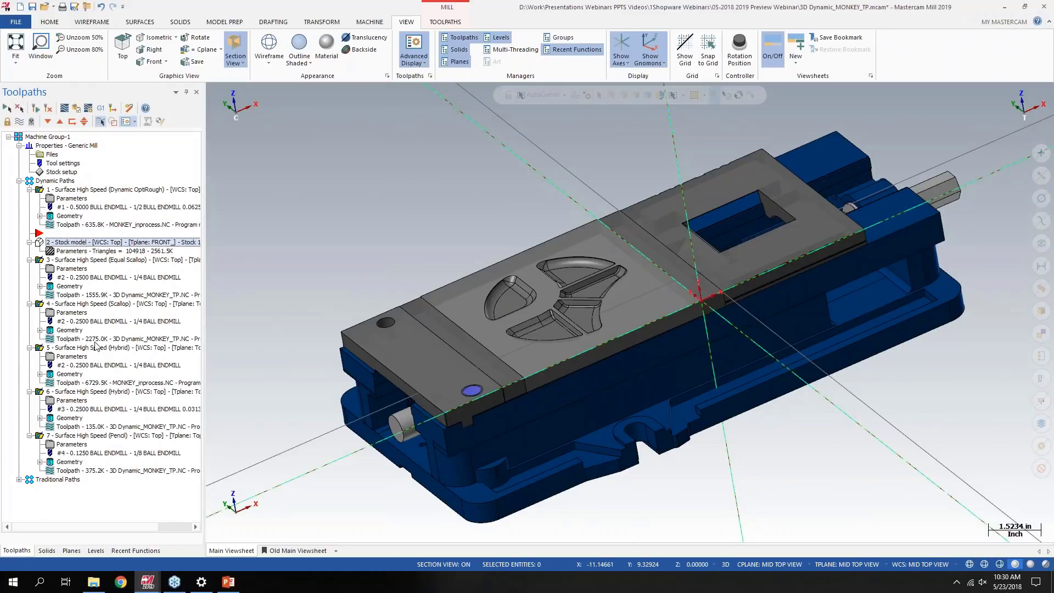
pyautogui.click(70, 190)
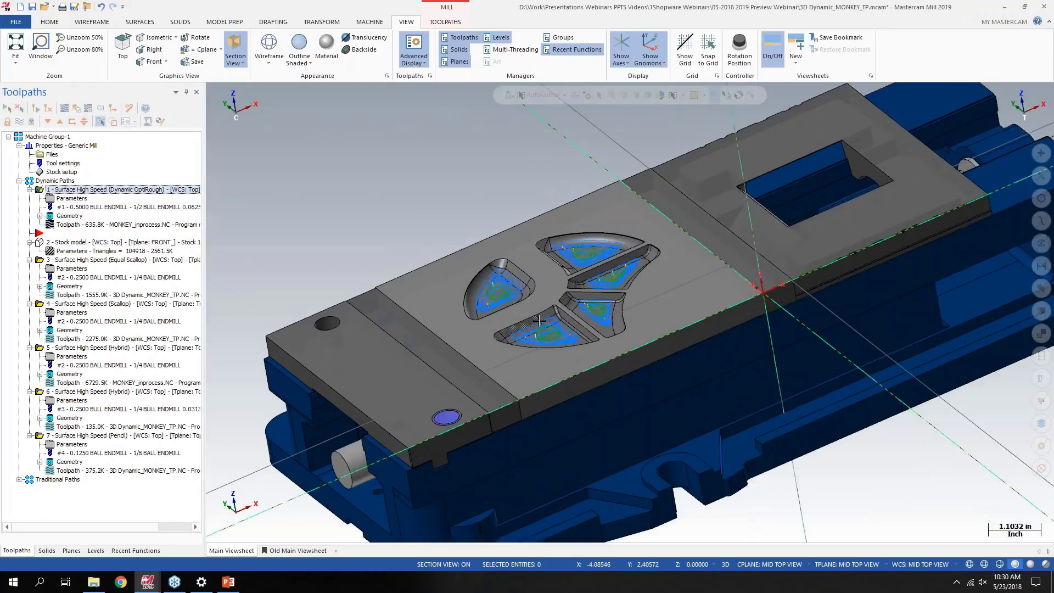
pyautogui.scroll(4, 540, 331)
pyautogui.moveTo(567, 307)
pyautogui.mouseDown(button='middle')
pyautogui.moveTo(504, 306)
pyautogui.moveTo(210, 173)
pyautogui.mouseUp(button='middle')
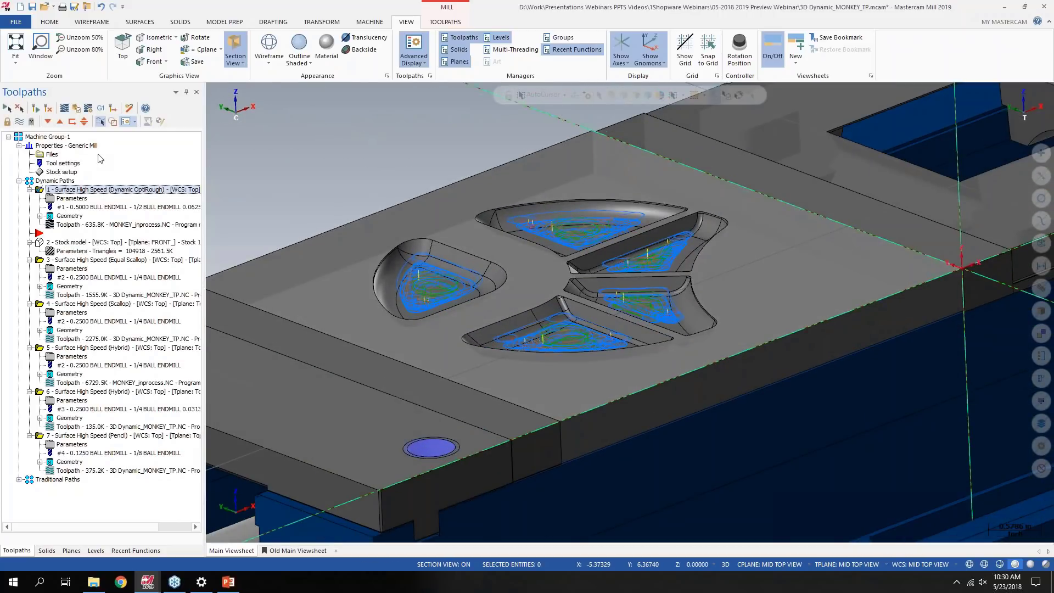
# Compare a section at the Top plane with the section at the mid top view plane
pyautogui.click(80, 551)
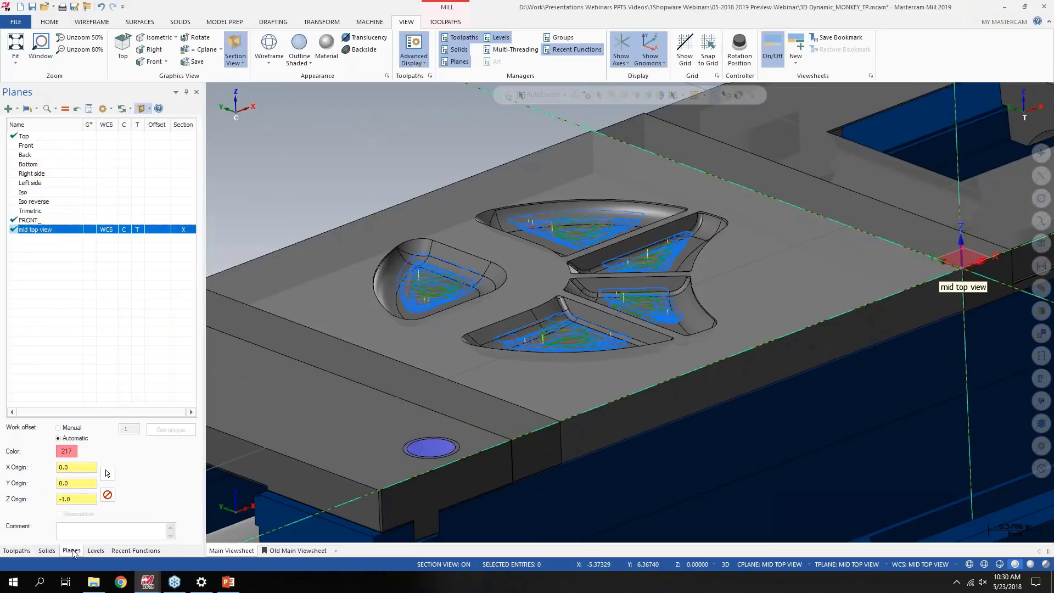
pyautogui.click(181, 137)
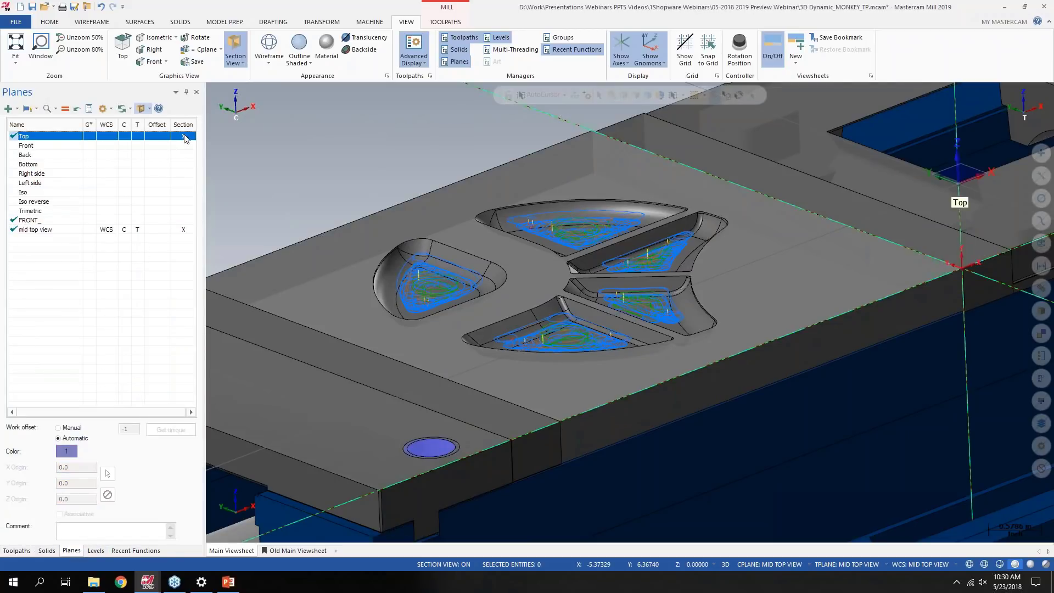
pyautogui.click(184, 231)
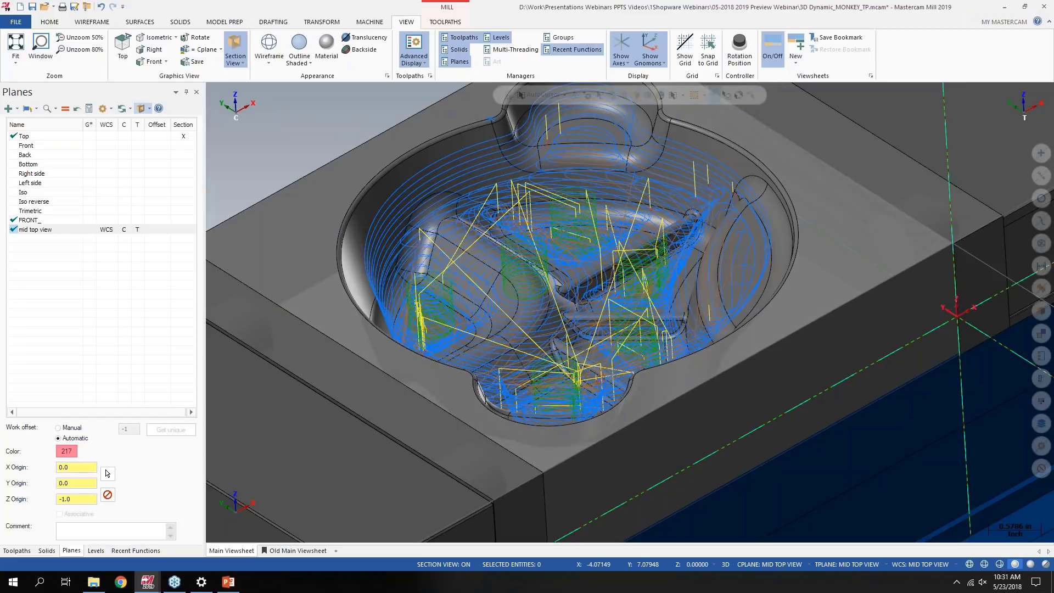
pyautogui.click(186, 137)
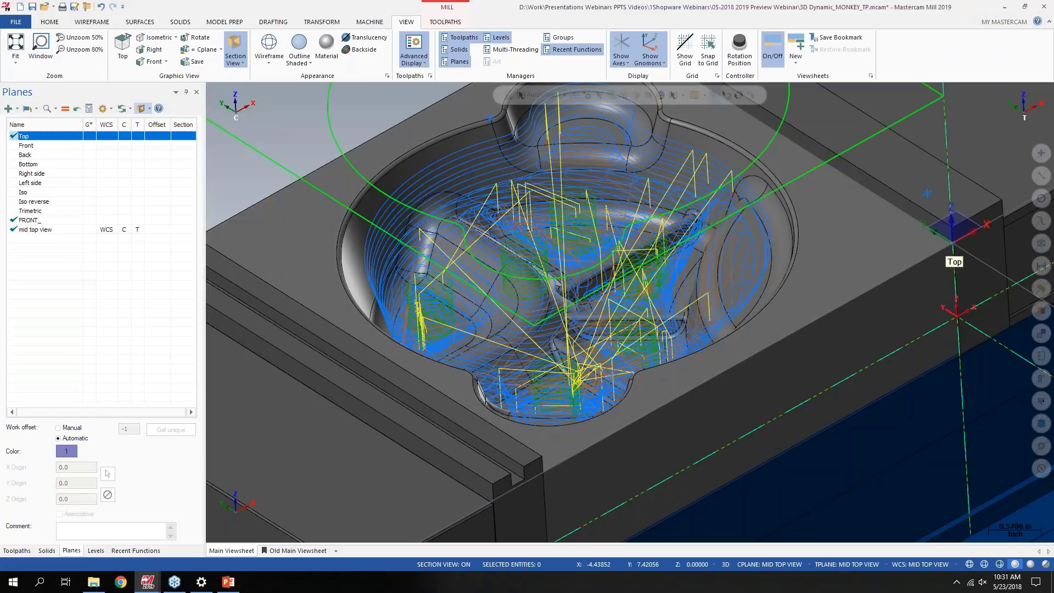
pyautogui.click(183, 230)
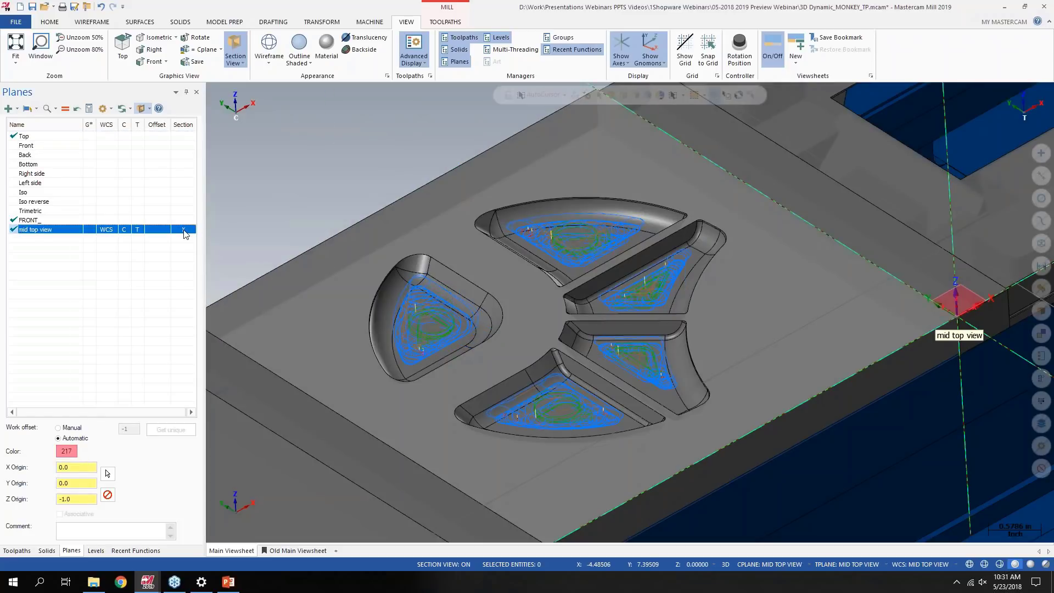
# Examine the roughing moves inside the sectioned pockets up close, and turn off the section at the mid top view plane
pyautogui.moveTo(626, 328); pyautogui.dragTo(986, 245, button='middle')
pyautogui.scroll(1, 986, 246)
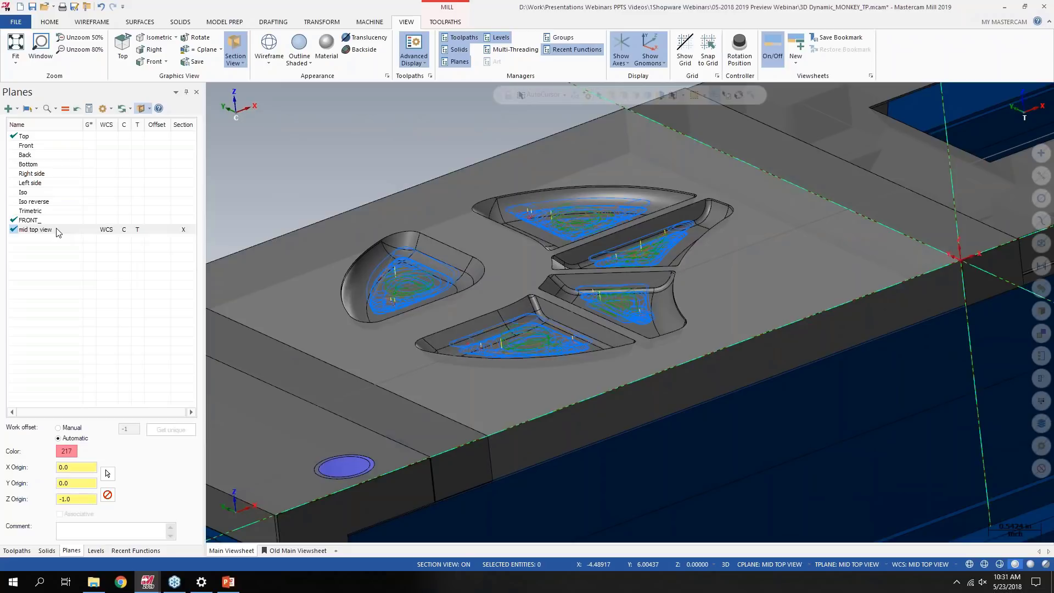
pyautogui.scroll(2, 664, 267)
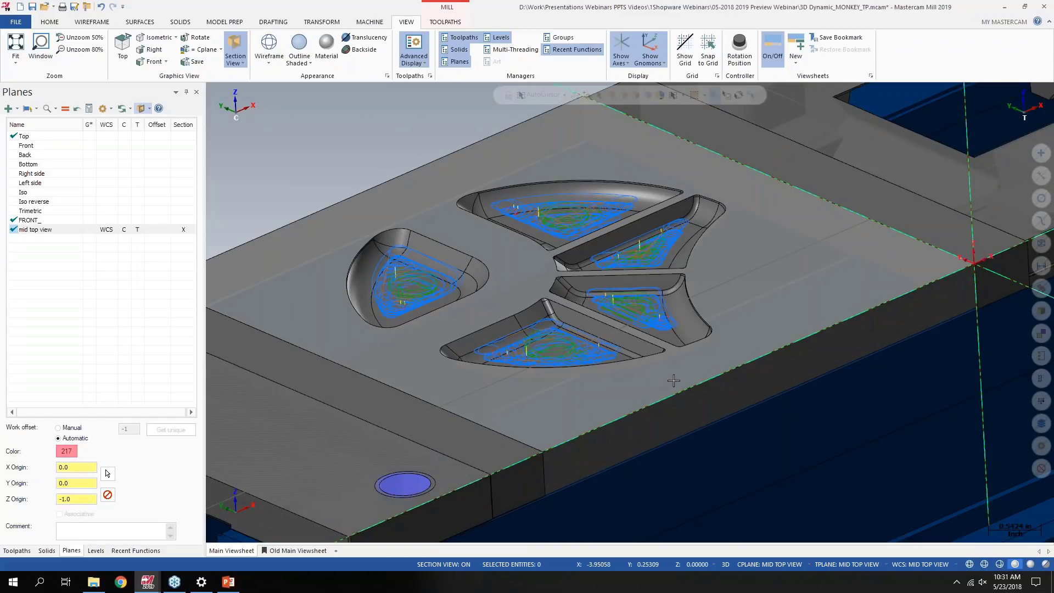
pyautogui.moveTo(673, 380); pyautogui.dragTo(620, 281, button='middle')
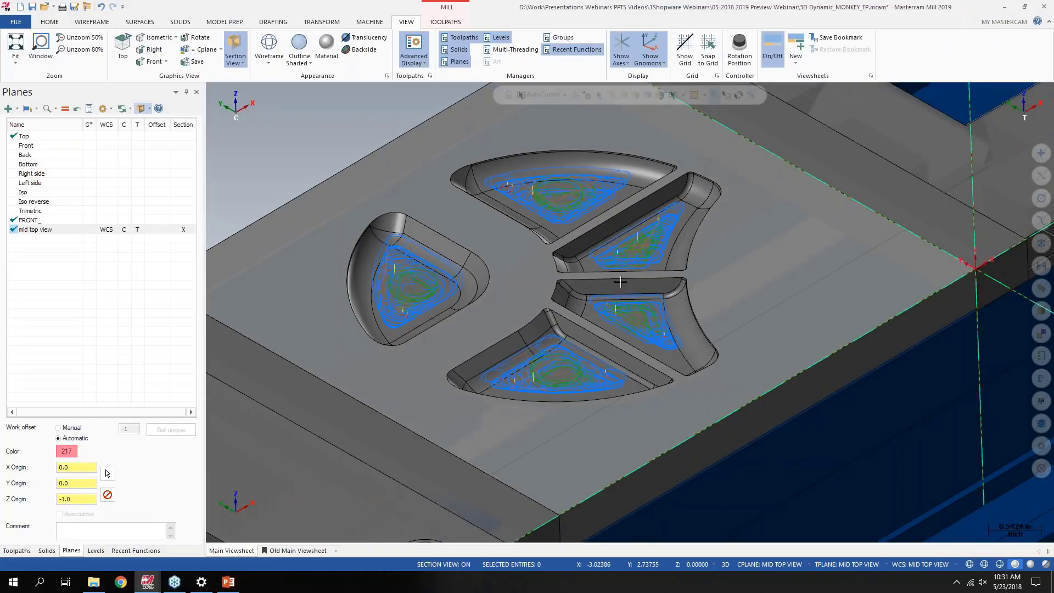
pyautogui.scroll(5, 631, 274)
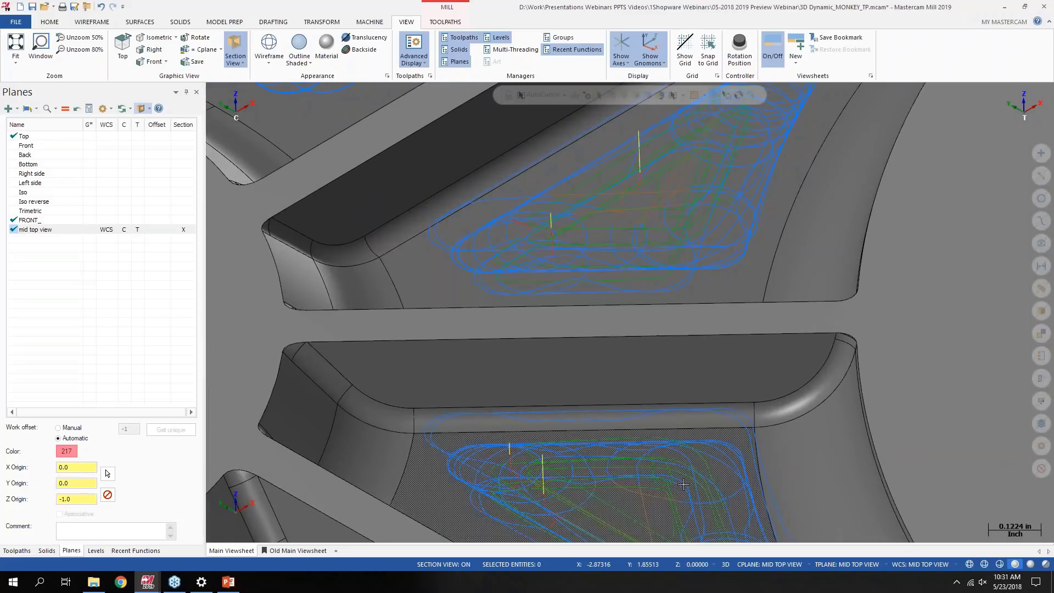
pyautogui.moveTo(683, 484)
pyautogui.mouseDown(button='middle')
pyautogui.moveTo(580, 433)
pyautogui.moveTo(627, 447)
pyautogui.mouseUp(button='middle')
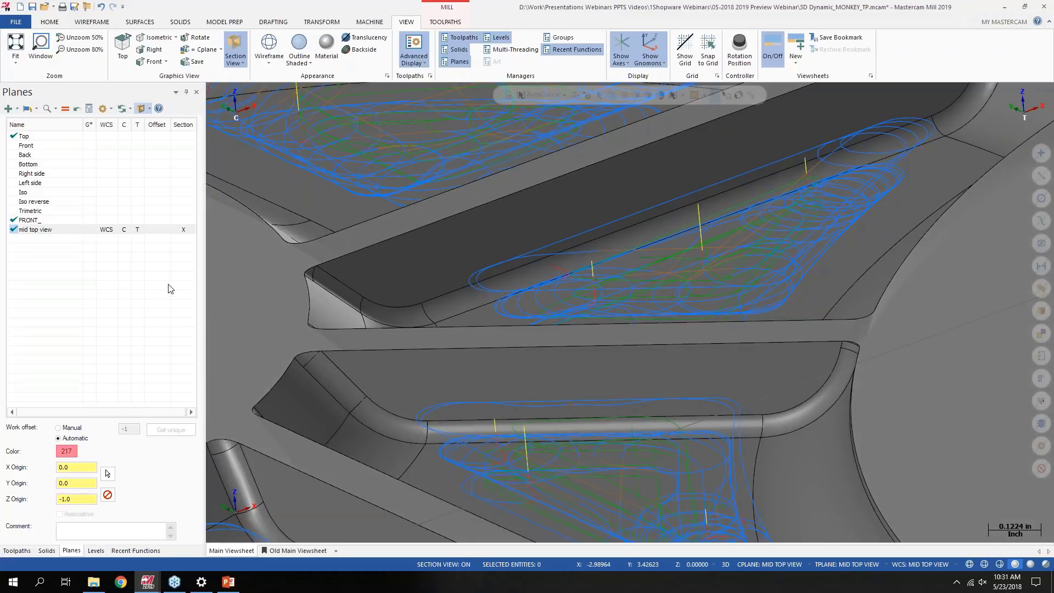
pyautogui.click(183, 230)
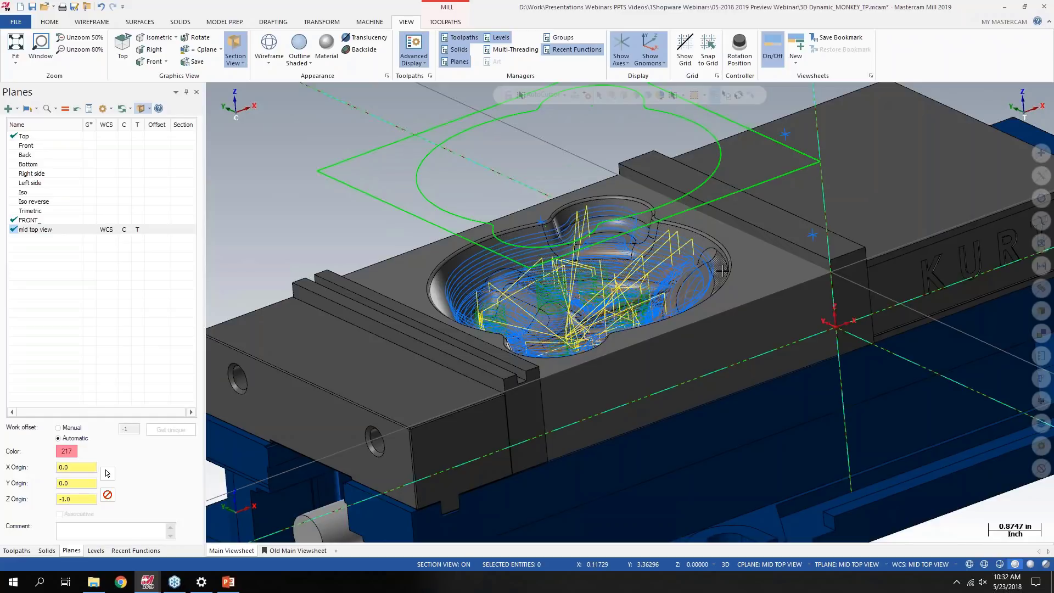
# Hide the Wire Frame, Copy To and copy 2 levels to leave the sectioned part and vise displayed
pyautogui.click(96, 550)
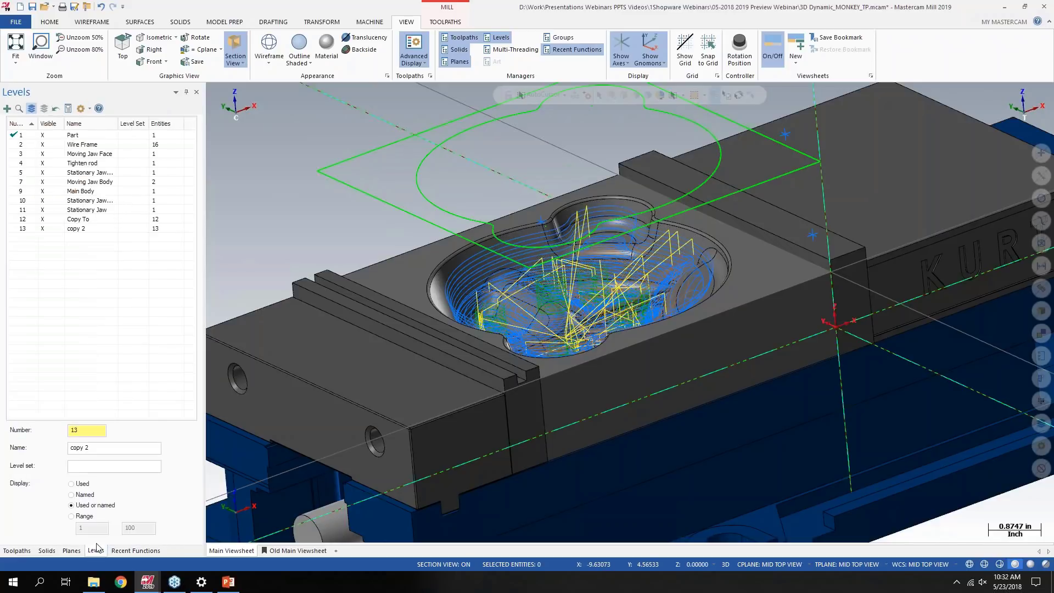
pyautogui.click(43, 144)
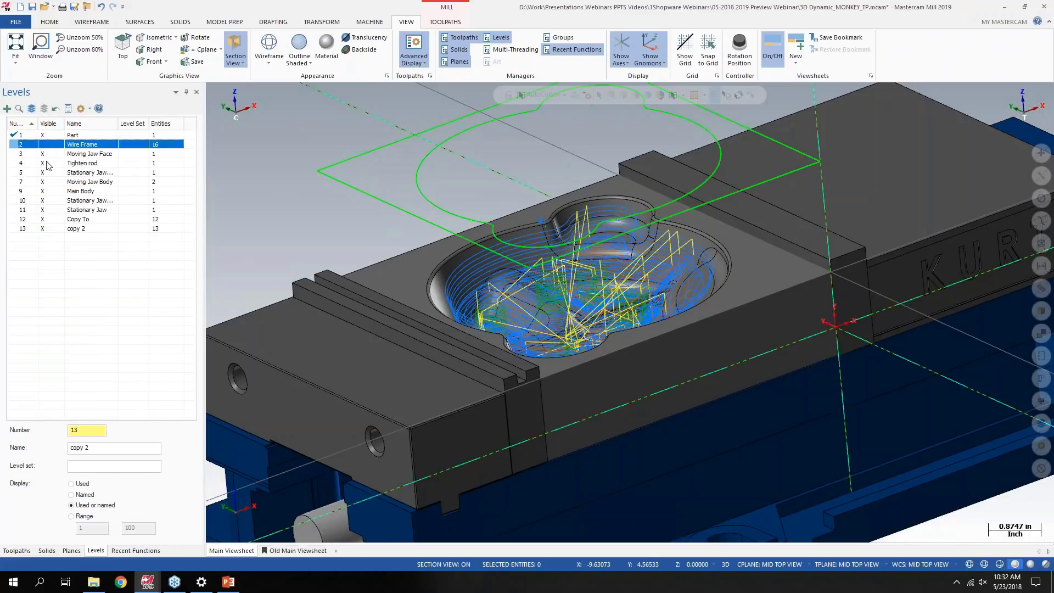
pyautogui.click(45, 228)
pyautogui.click(45, 219)
pyautogui.moveTo(384, 218); pyautogui.dragTo(417, 286, button='middle')
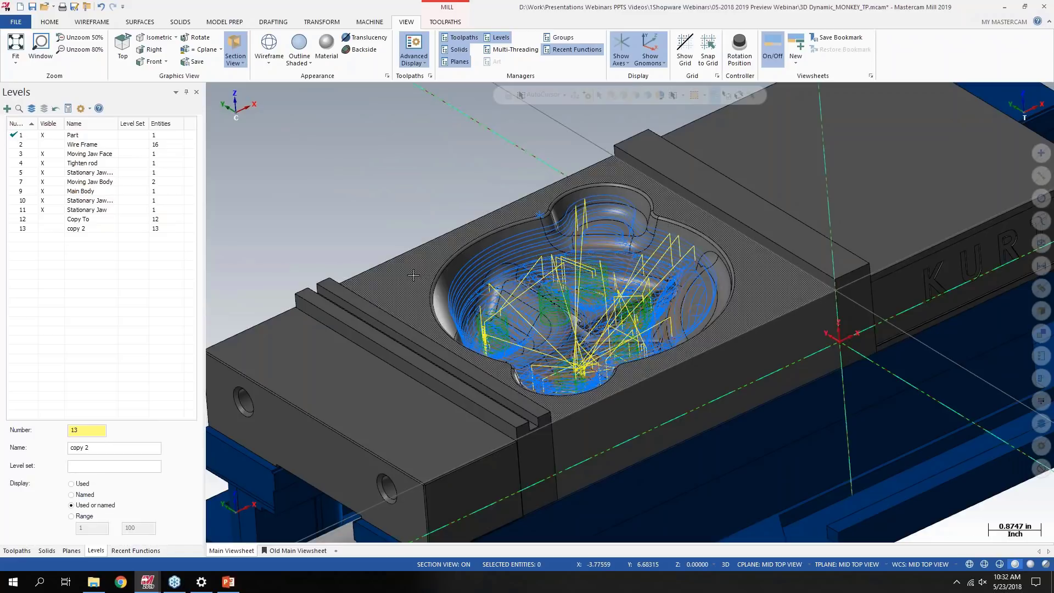
# Turn on glow highlighting in the Screen page of the system configuration and check the highlighting on the cavity faces
pyautogui.click(15, 23)
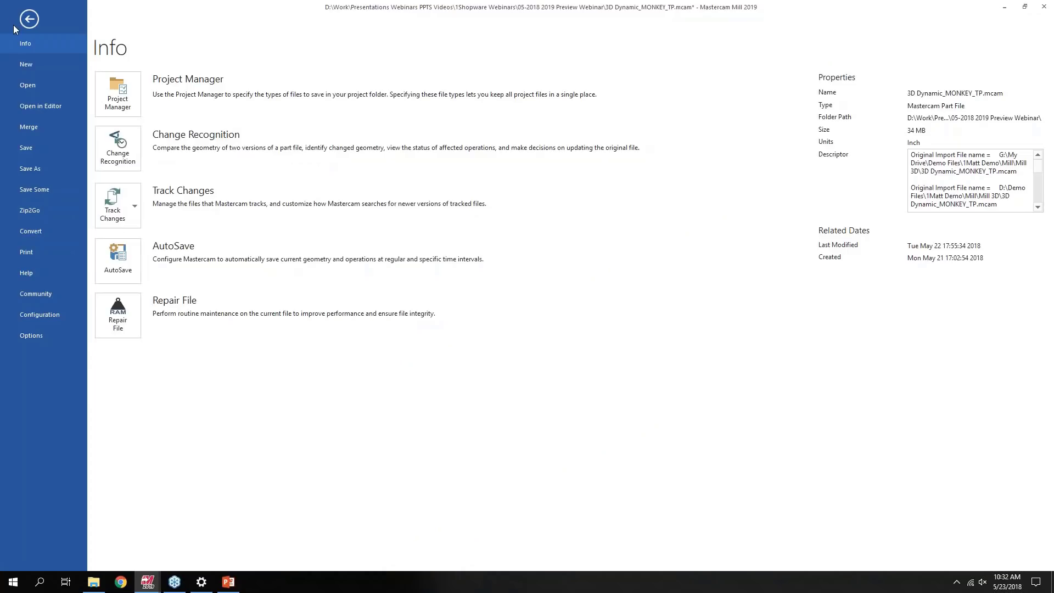
pyautogui.click(50, 313)
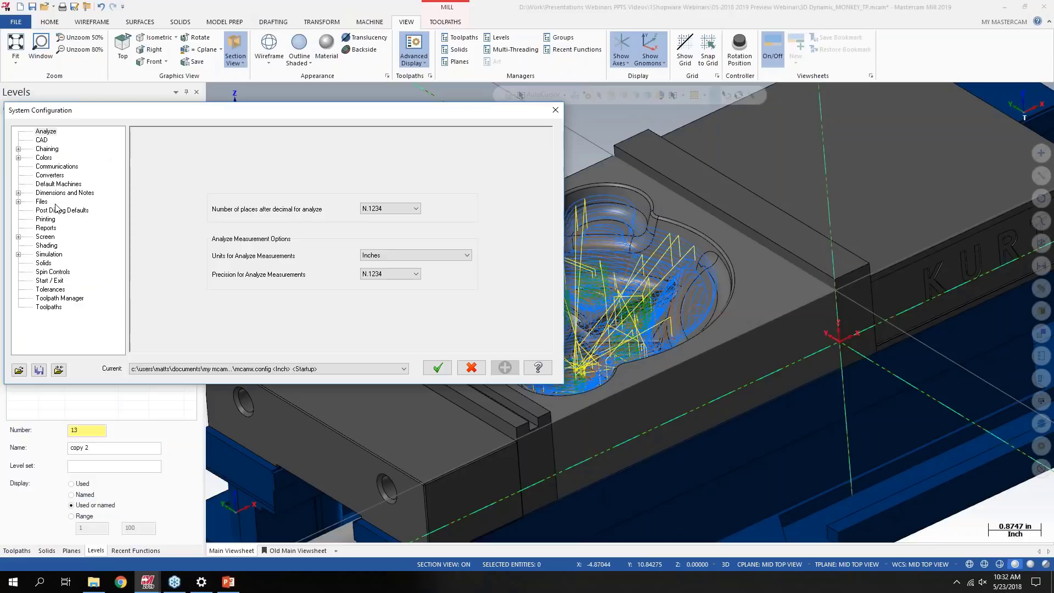
pyautogui.click(48, 237)
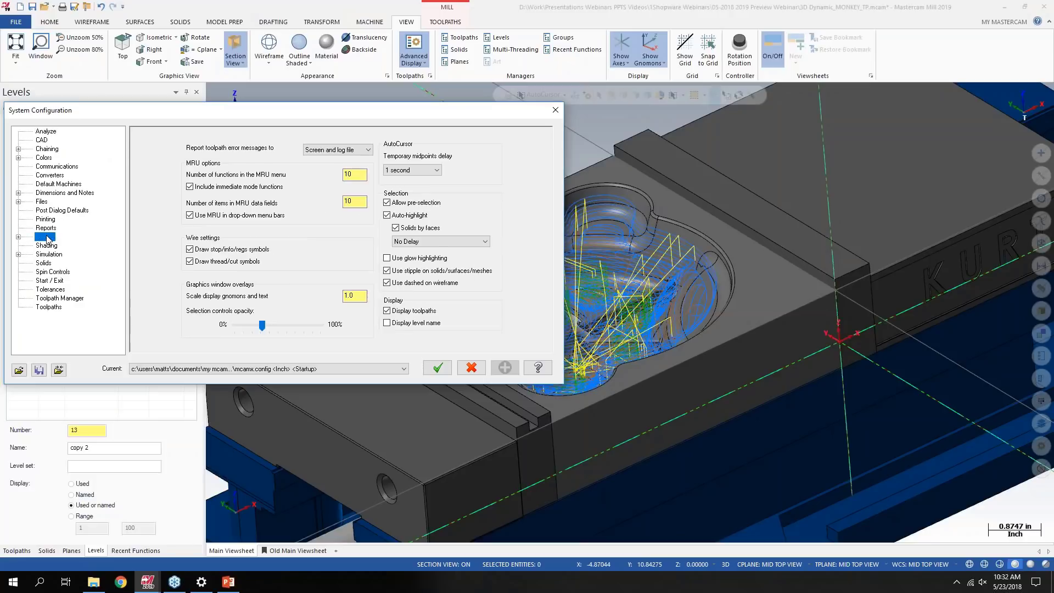
pyautogui.click(387, 258)
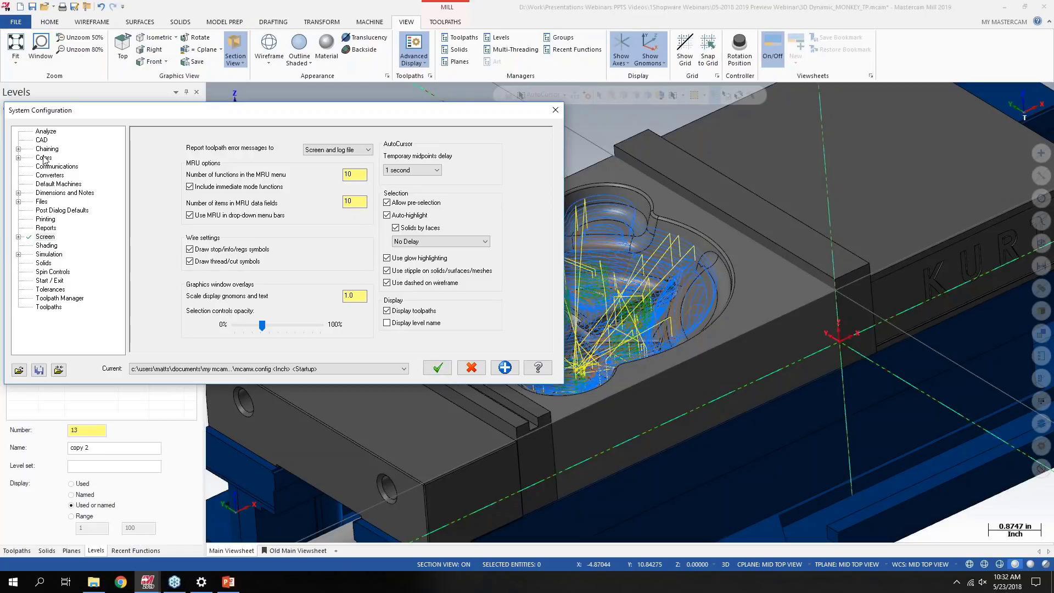
pyautogui.click(436, 368)
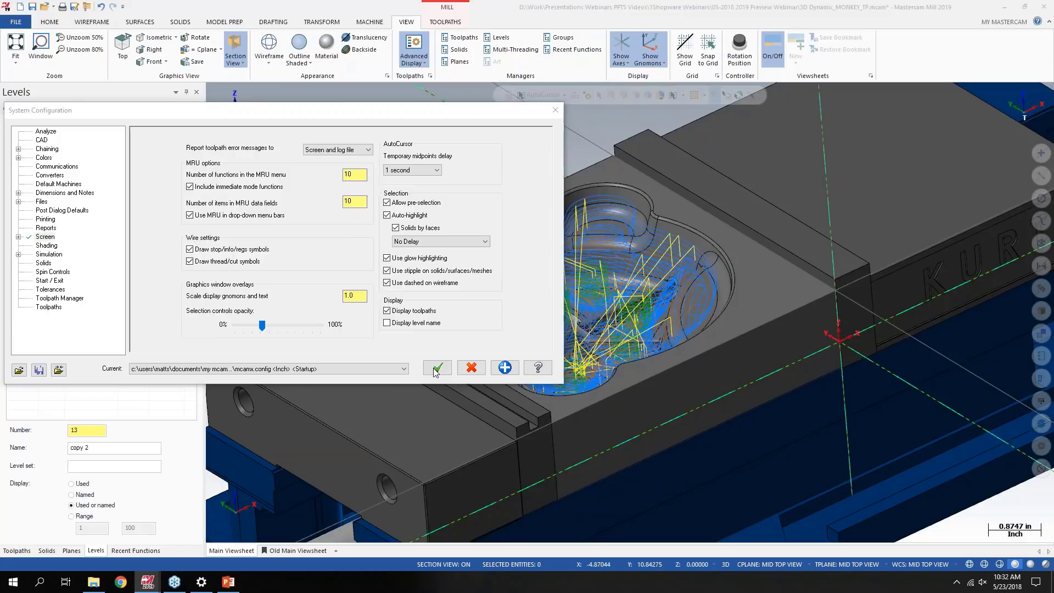
pyautogui.click(318, 285)
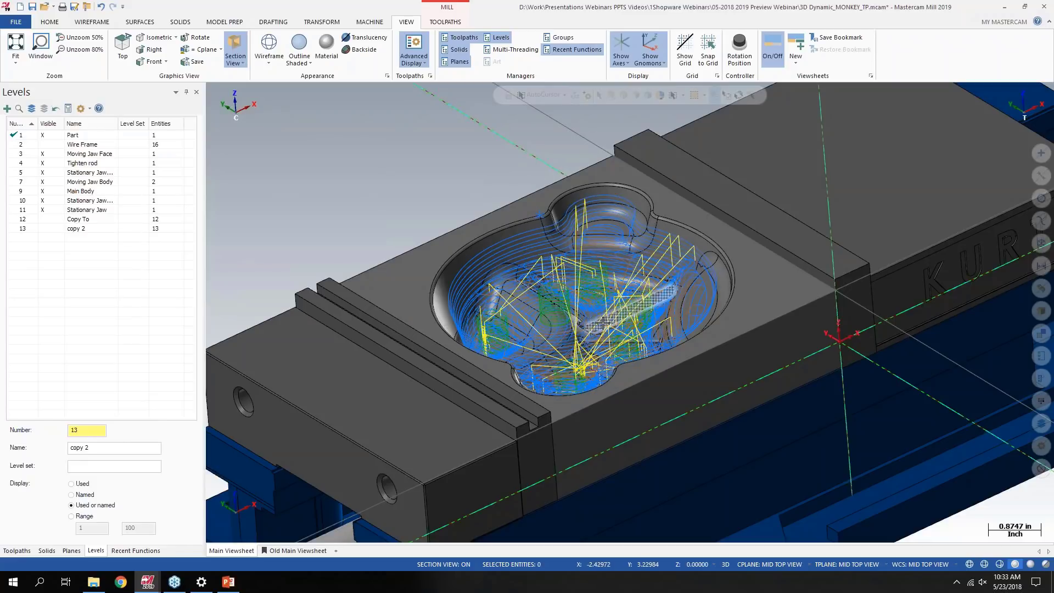
pyautogui.scroll(4, 602, 324)
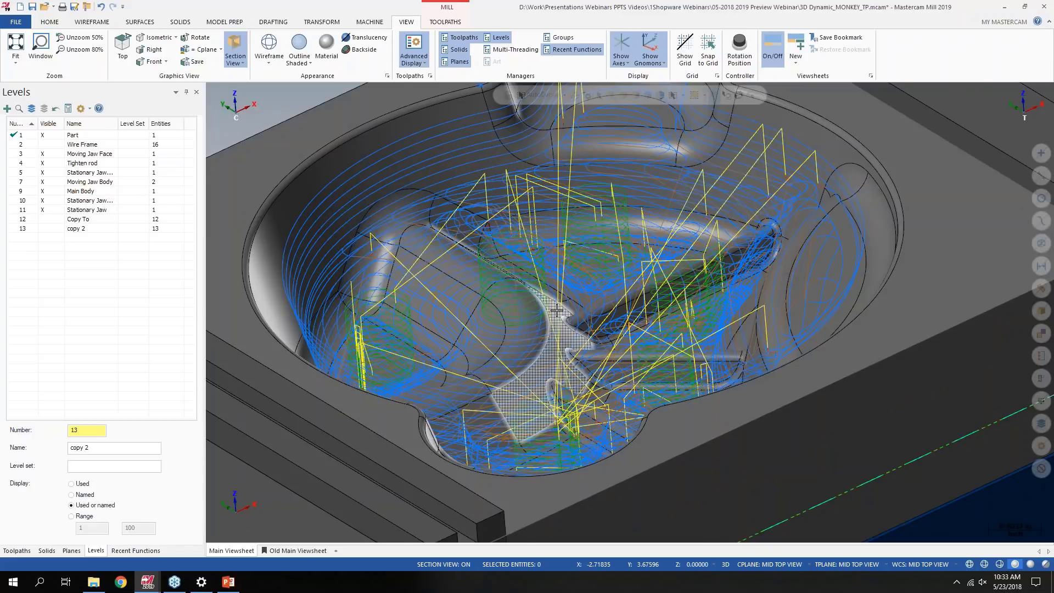
pyautogui.scroll(-7, 556, 311)
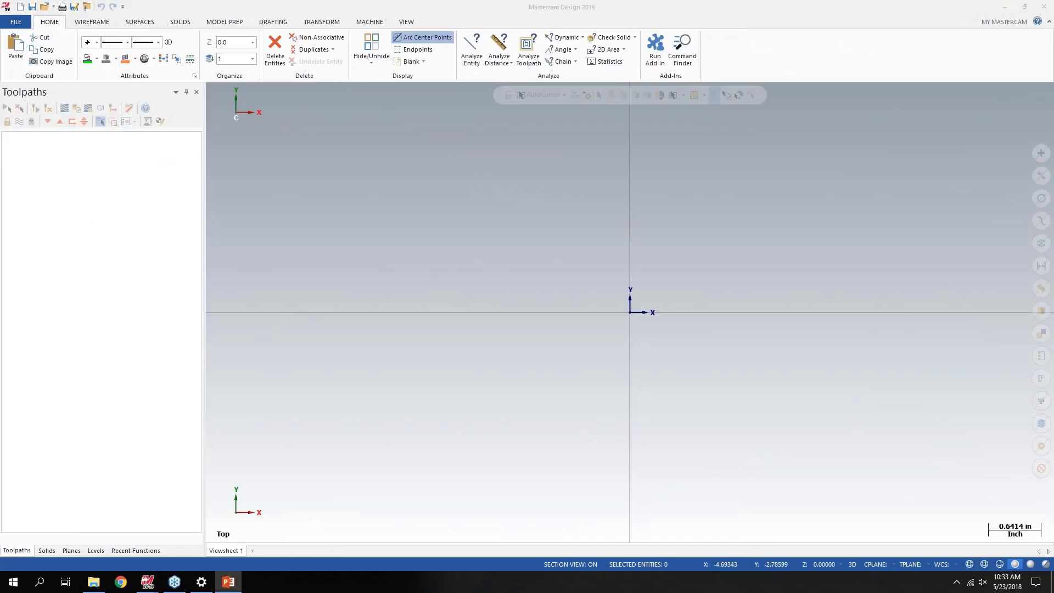
# Close the Mastercam Simulator window and switch to the VMC_plate1_NoTP_wVISE file, showing the vise and the separate magenta block
pyautogui.moveTo(147, 582)
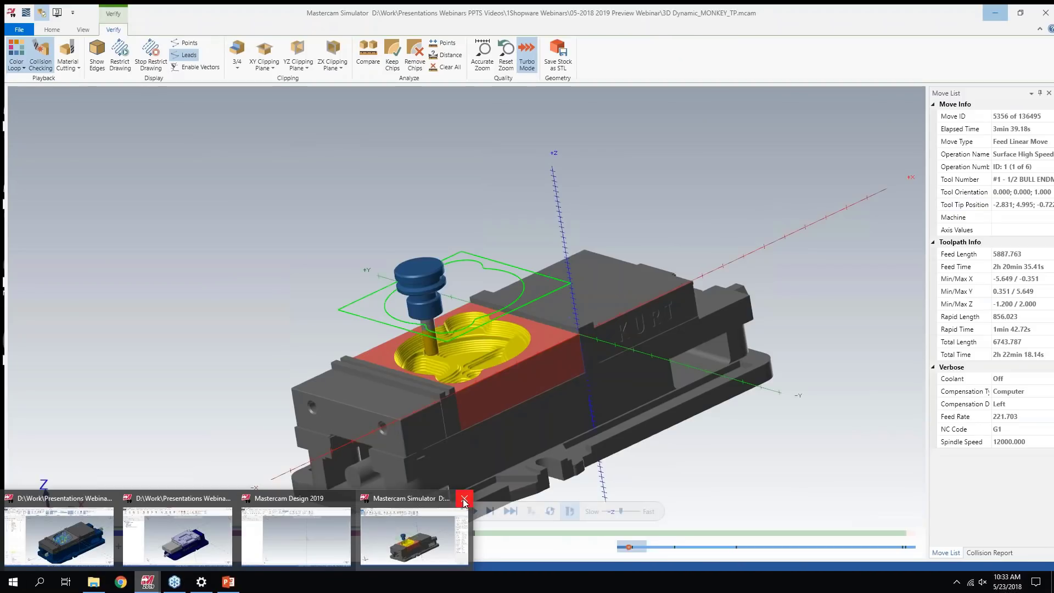
pyautogui.click(463, 499)
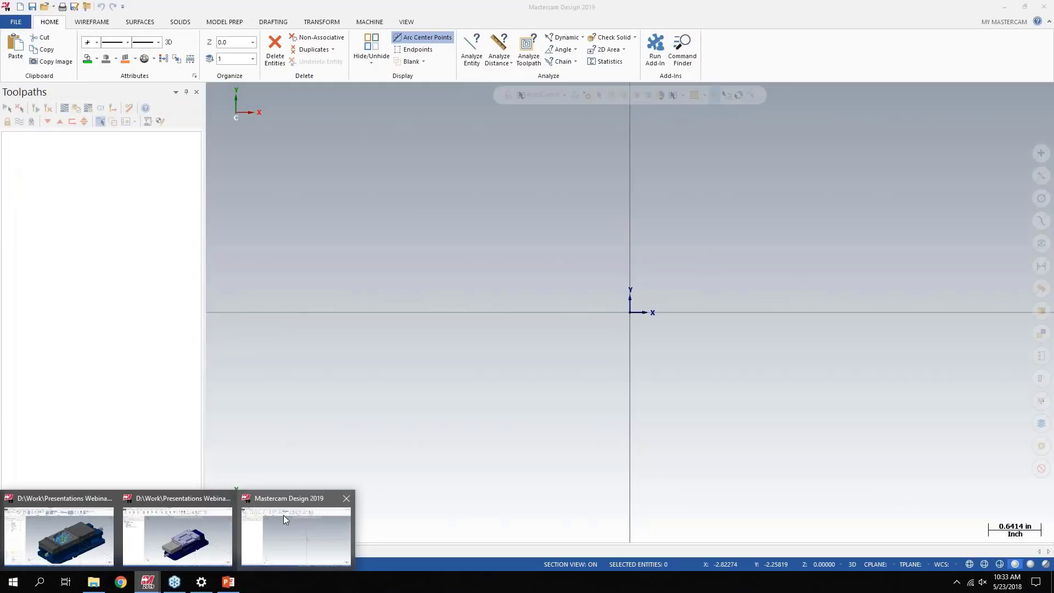
pyautogui.click(177, 535)
pyautogui.moveTo(545, 278)
pyautogui.mouseDown(button='middle')
pyautogui.moveTo(592, 258)
pyautogui.moveTo(636, 266)
pyautogui.moveTo(607, 267)
pyautogui.moveTo(609, 257)
pyautogui.mouseUp(button='middle')
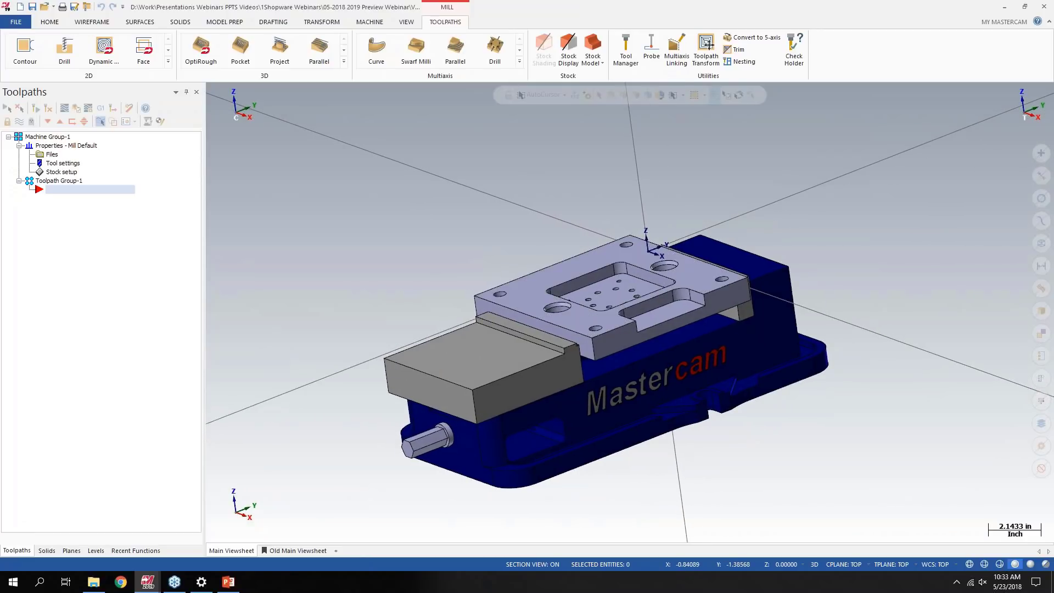
pyautogui.scroll(-5, 768, 217)
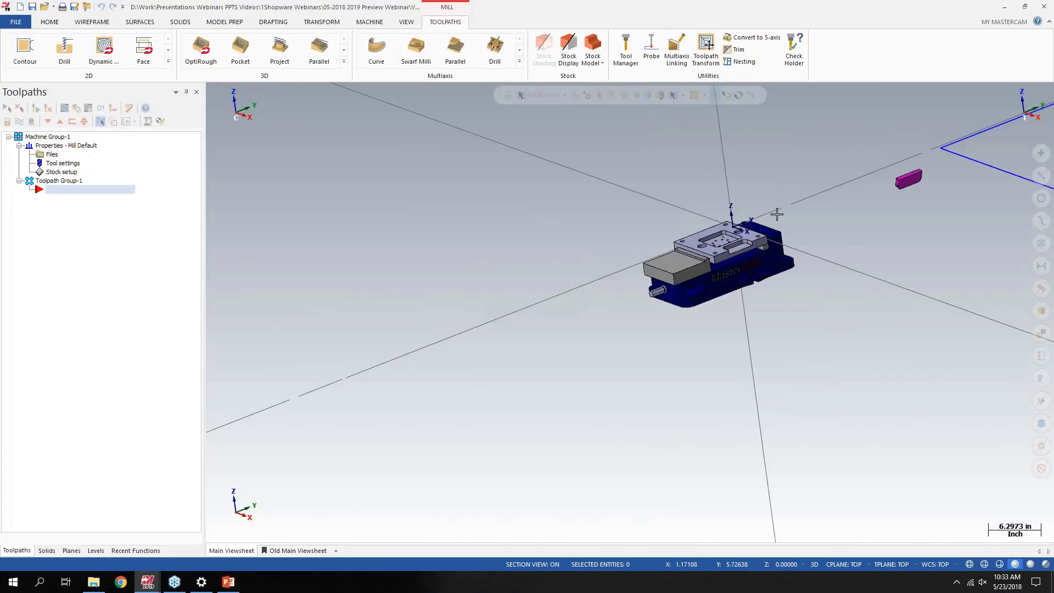
pyautogui.keyDown('ctrl'); pyautogui.moveTo(818, 212); pyautogui.dragTo(603, 305, button='middle'); pyautogui.keyUp('ctrl')
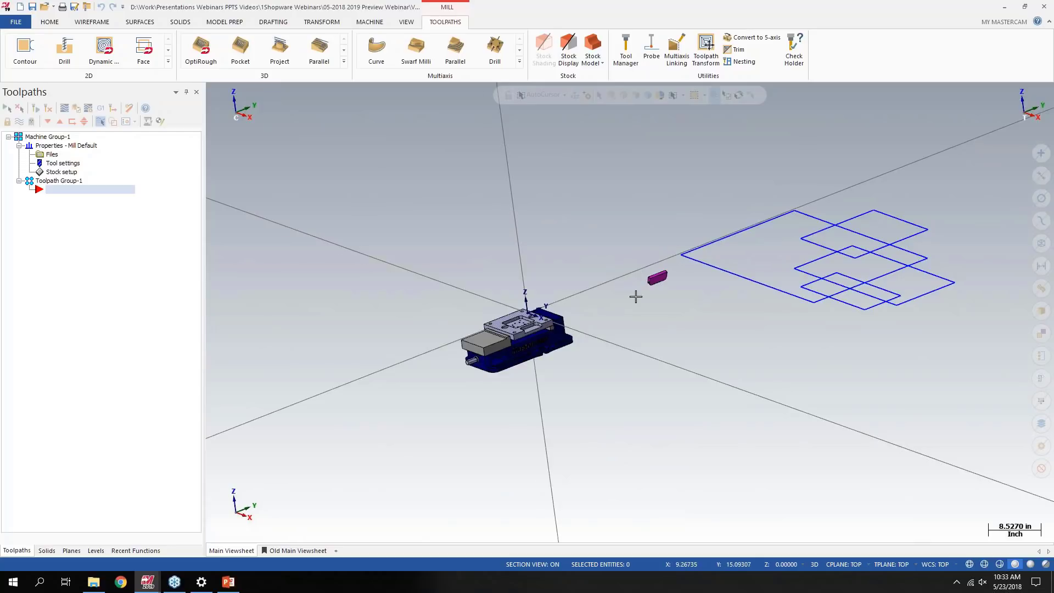
pyautogui.scroll(5, 635, 296)
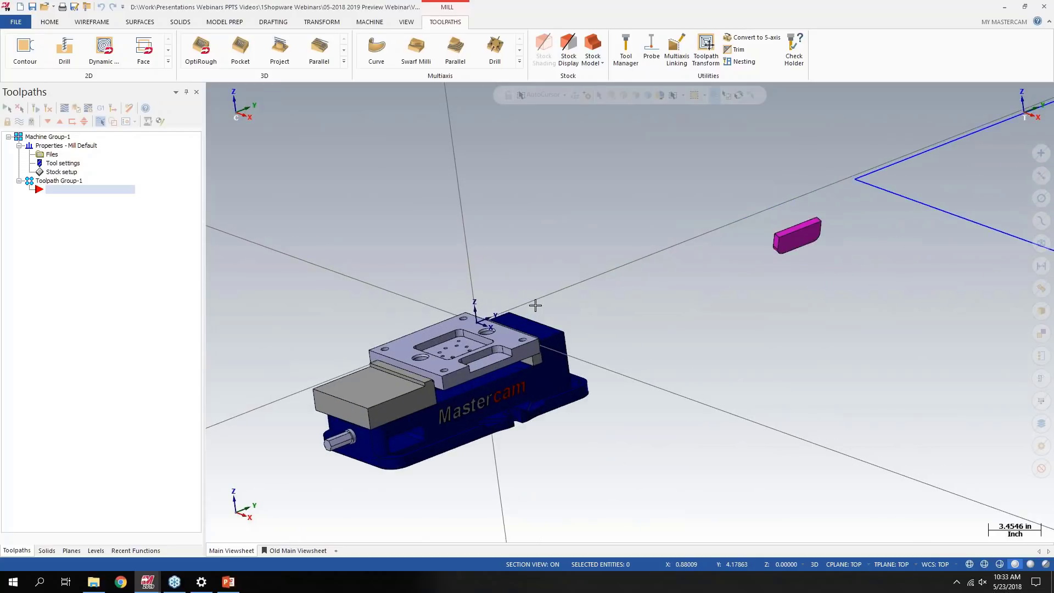
# Examine the Create body, Remove, and Remove and create body options of Modify Feature, and close the function
pyautogui.click(219, 23)
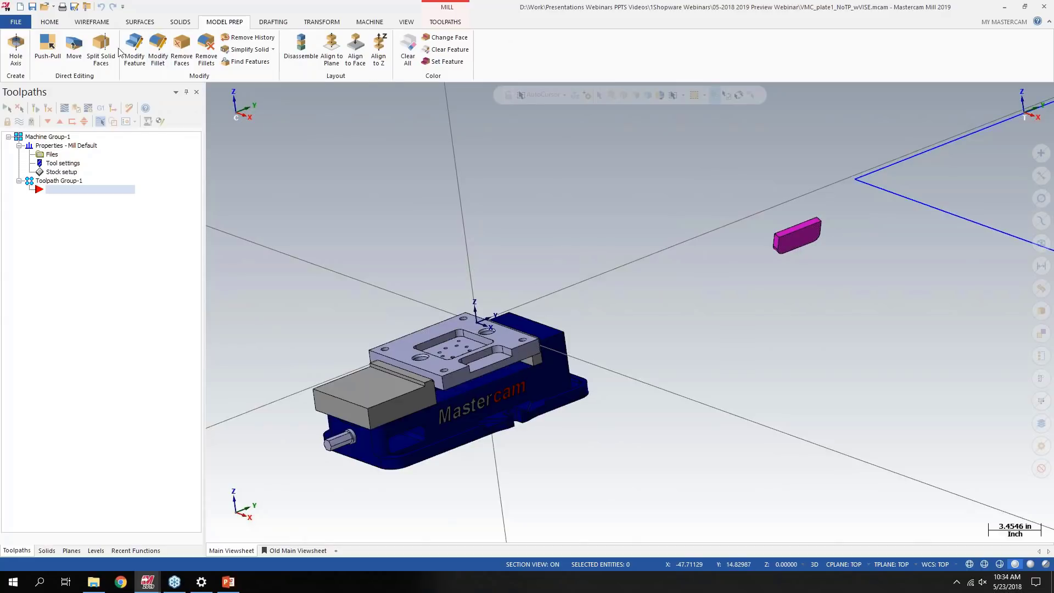
pyautogui.click(135, 51)
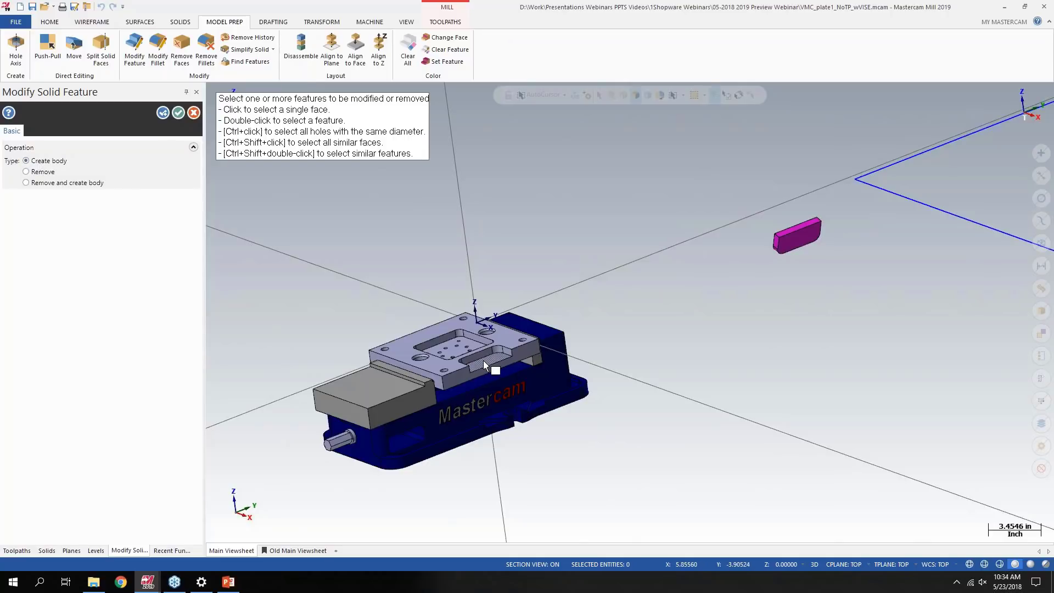
pyautogui.click(193, 113)
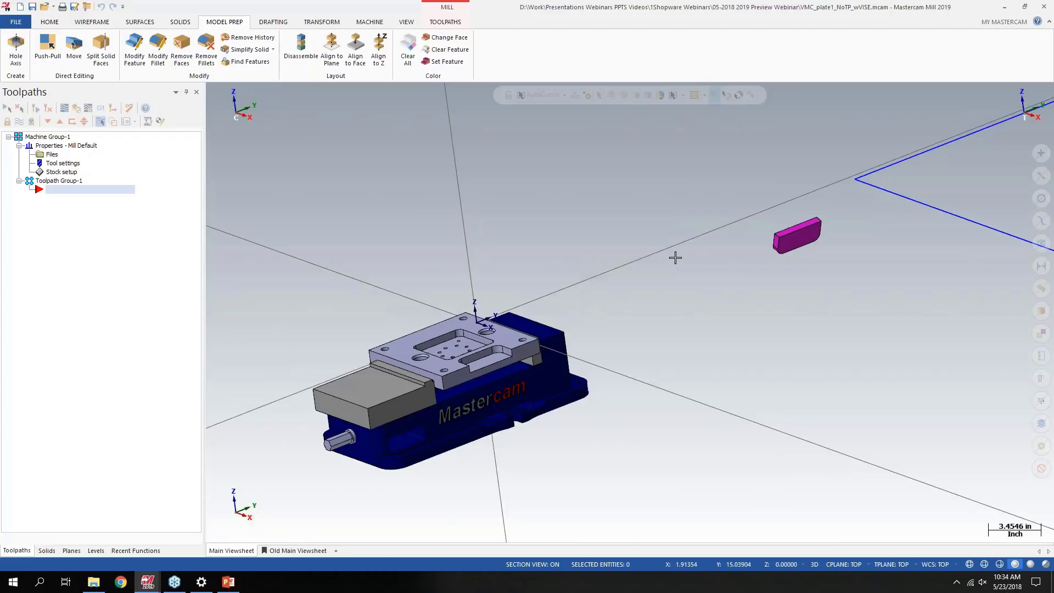
# Try to align the separate block's large front face to the plate's open side pocket with Align to Face in Move, Coincident mode
pyautogui.click(356, 51)
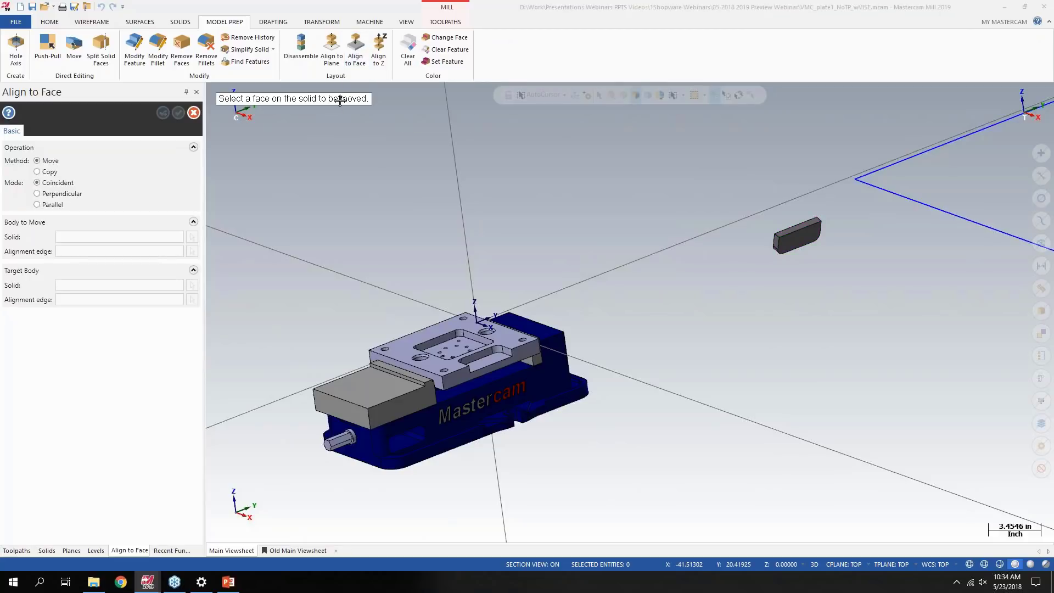
pyautogui.scroll(1, 780, 264)
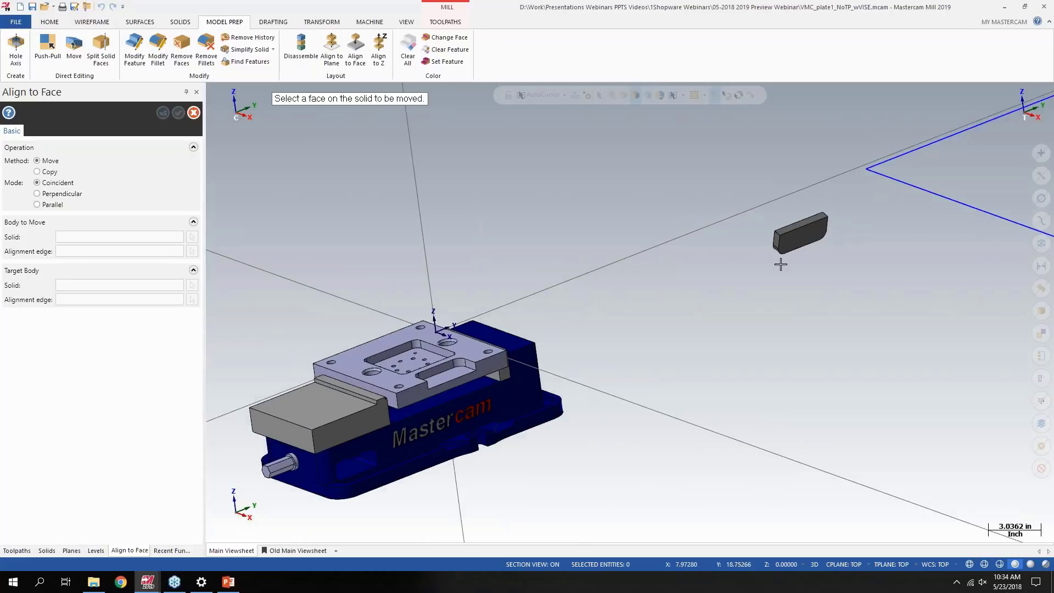
pyautogui.scroll(2, 787, 258)
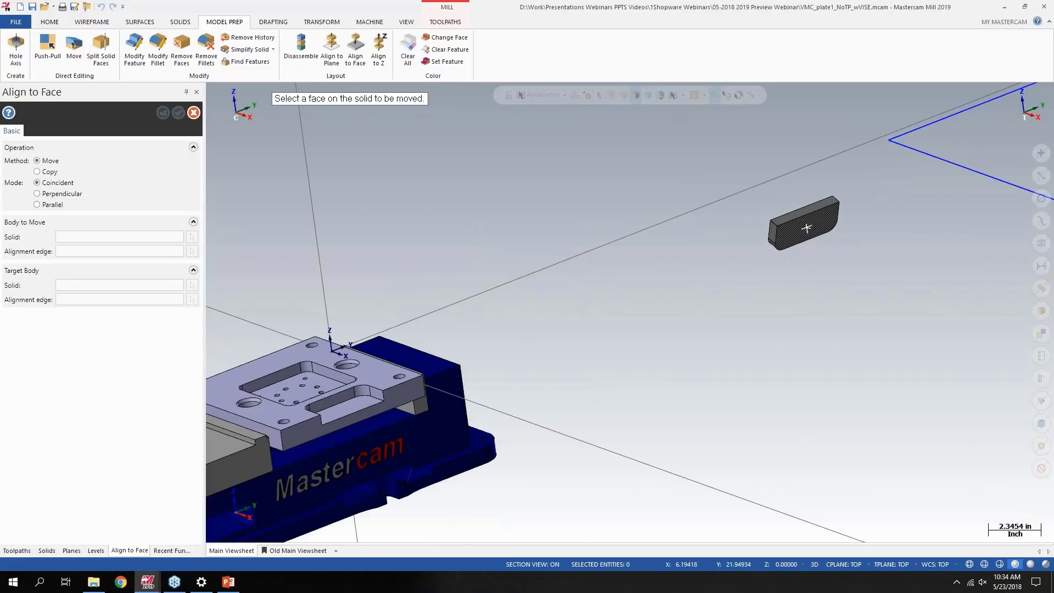
pyautogui.click(805, 228)
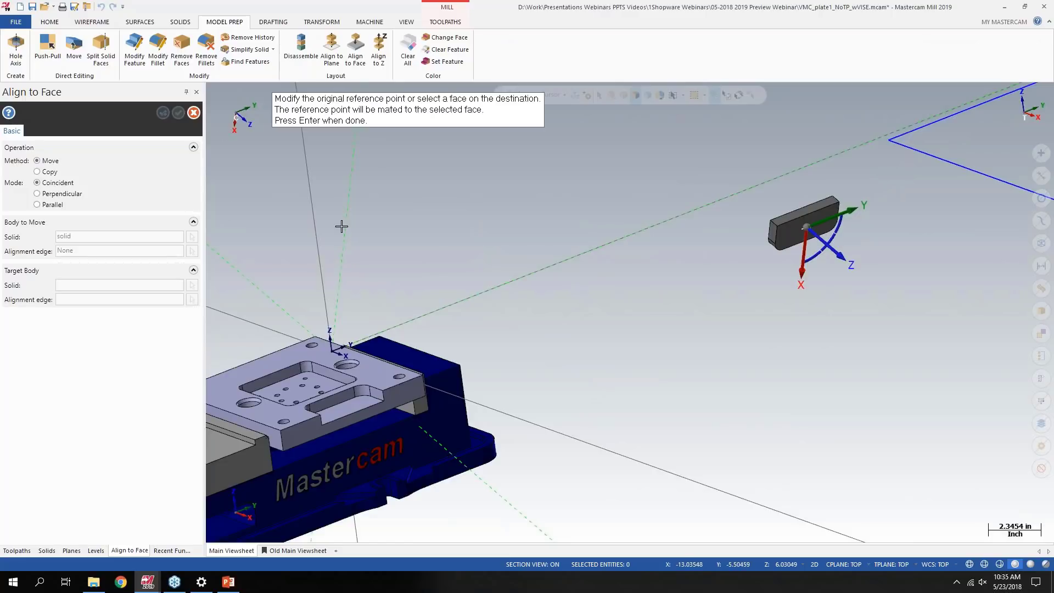
pyautogui.click(341, 408)
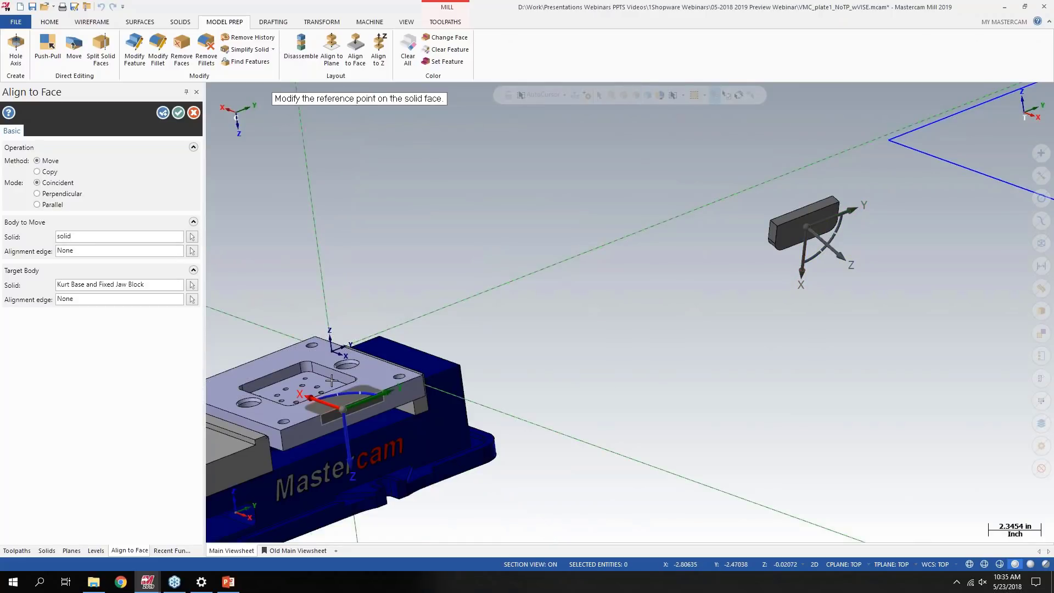
# Try to adjust the reference gnomon of the previewed block on the plate's open side pocket
pyautogui.moveTo(334, 425); pyautogui.dragTo(439, 410, button='middle')
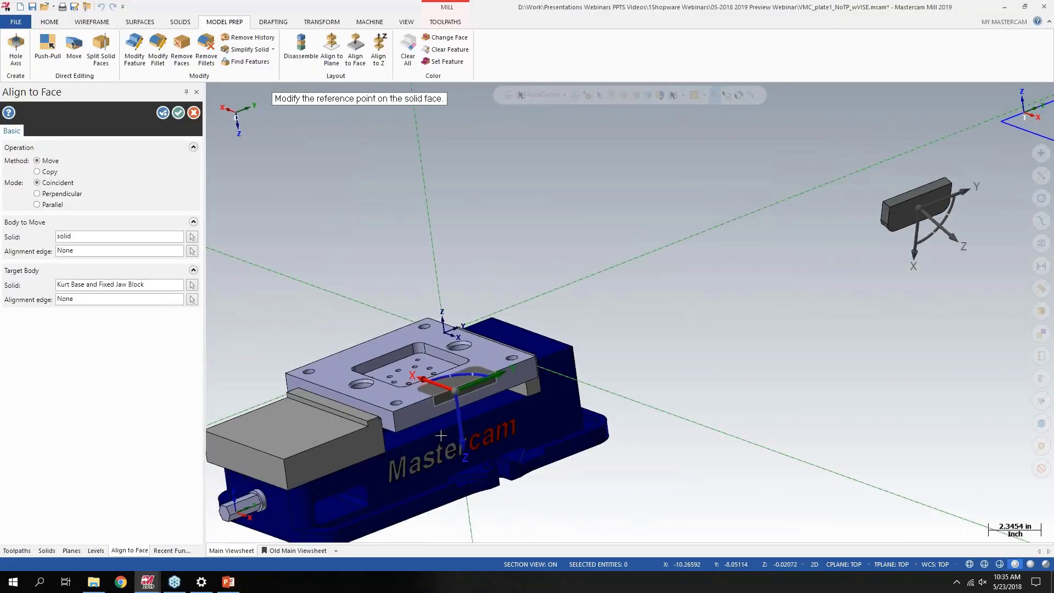
pyautogui.scroll(6, 438, 410)
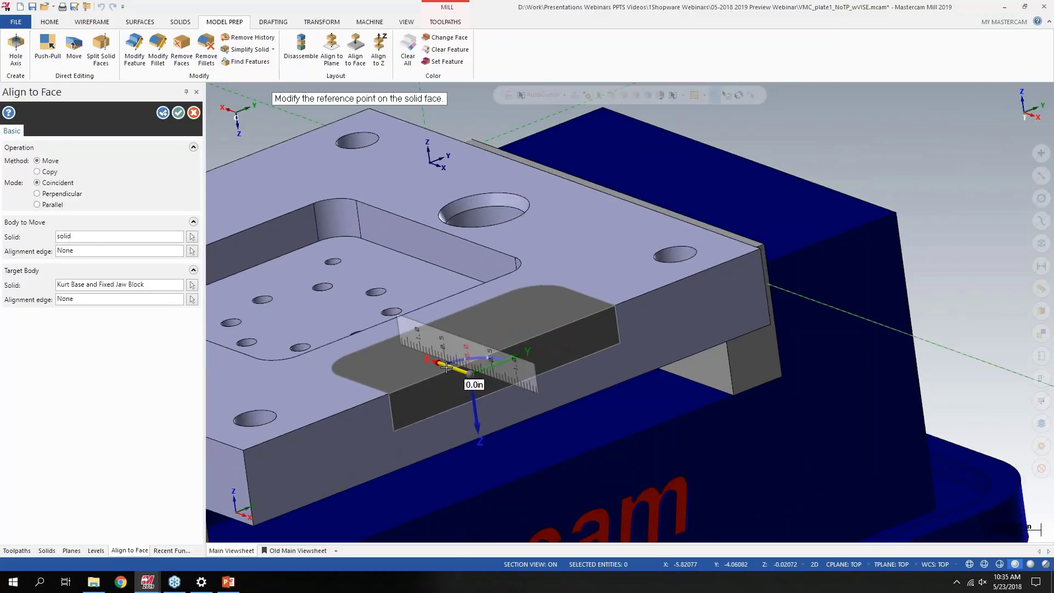
pyautogui.moveTo(479, 358); pyautogui.dragTo(493, 342)
pyautogui.scroll(-1, 492, 341)
pyautogui.scroll(-5, 494, 342)
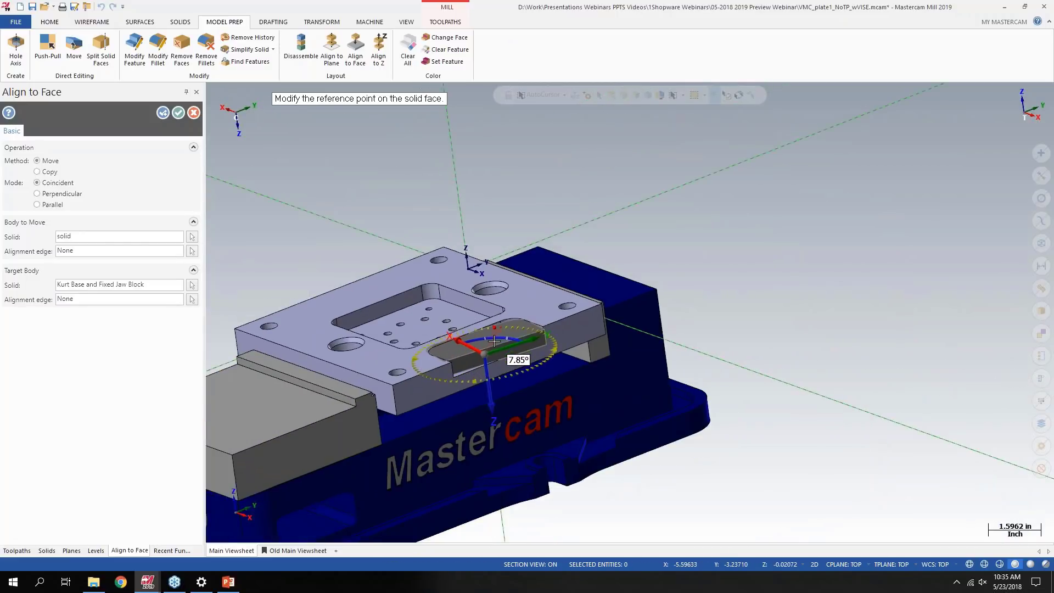
pyautogui.scroll(-2, 821, 360)
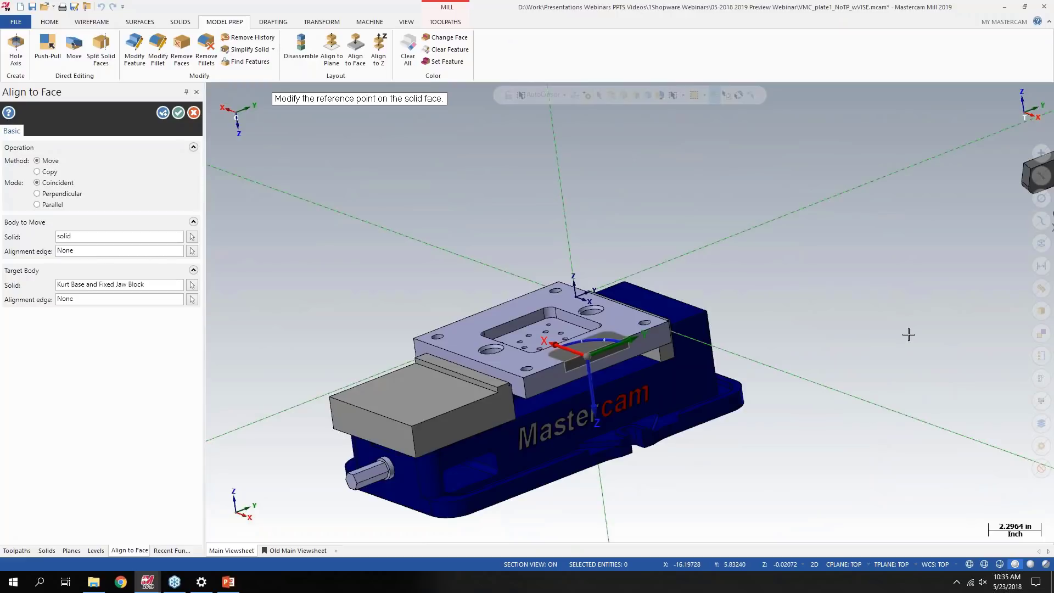
# Compare the previewed block on the plate with its original location, and cancel the face alignment
pyautogui.moveTo(918, 334); pyautogui.dragTo(573, 424, button='middle')
pyautogui.moveTo(695, 267); pyautogui.dragTo(712, 252, button='middle')
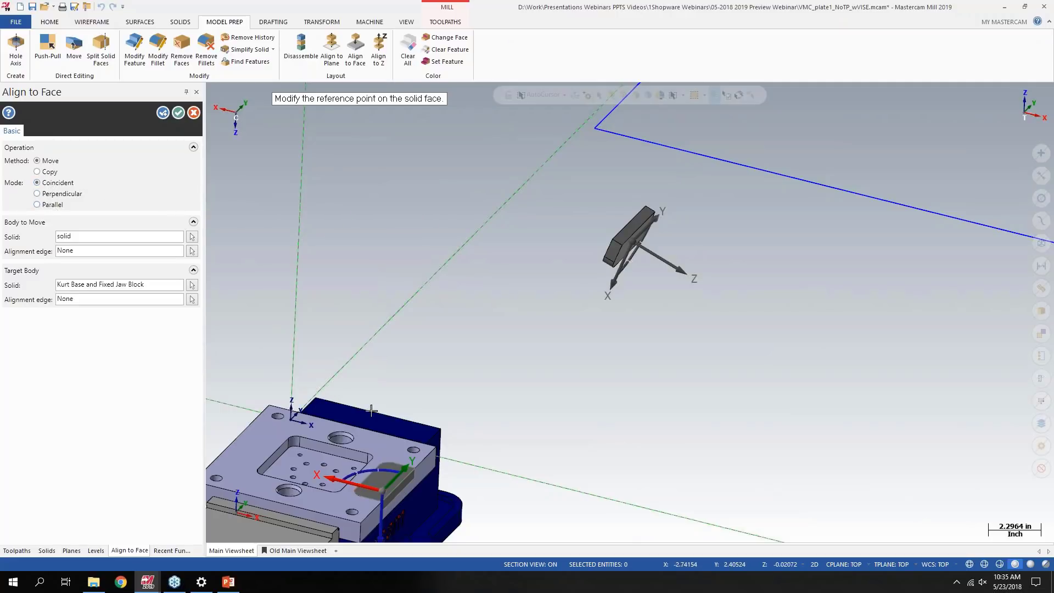
pyautogui.moveTo(369, 405); pyautogui.dragTo(423, 308, button='middle')
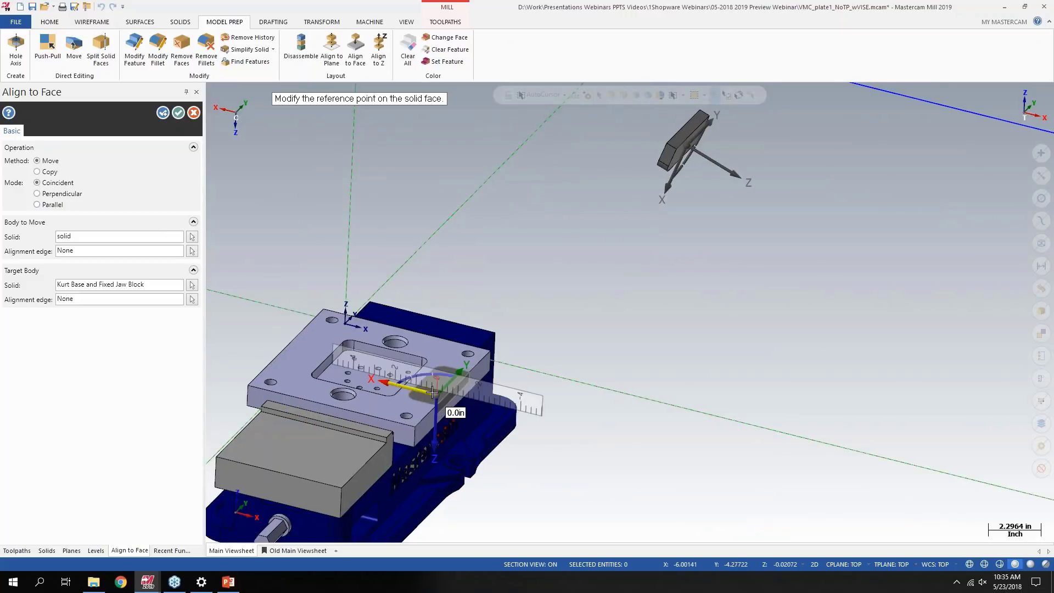
pyautogui.moveTo(431, 389); pyautogui.dragTo(609, 307, button='middle')
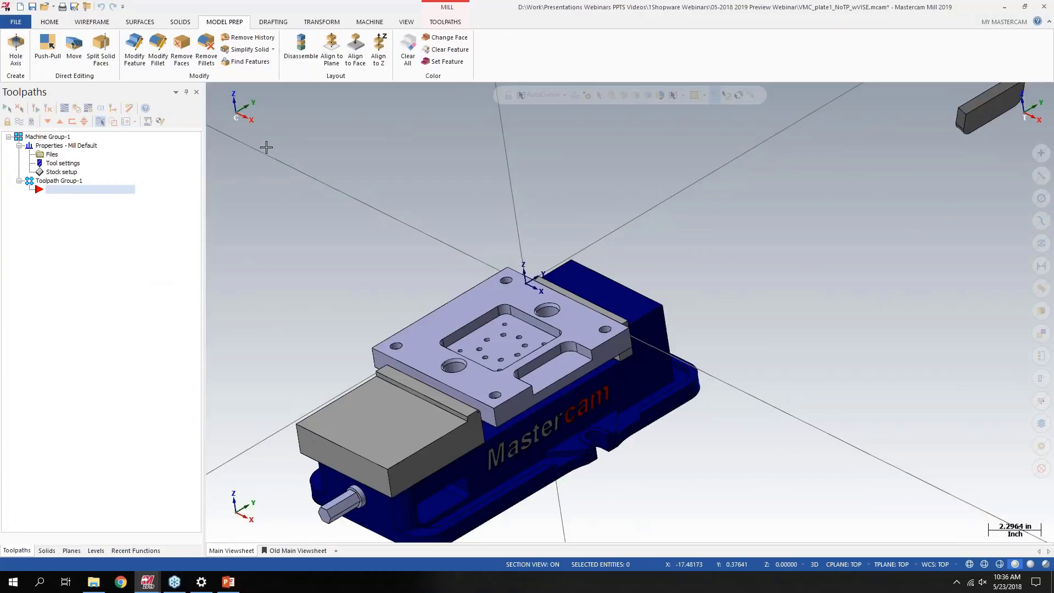
# Start a solid Hole on the plate and place one position on its top face between the two corner holes beside the pocket
pyautogui.click(181, 23)
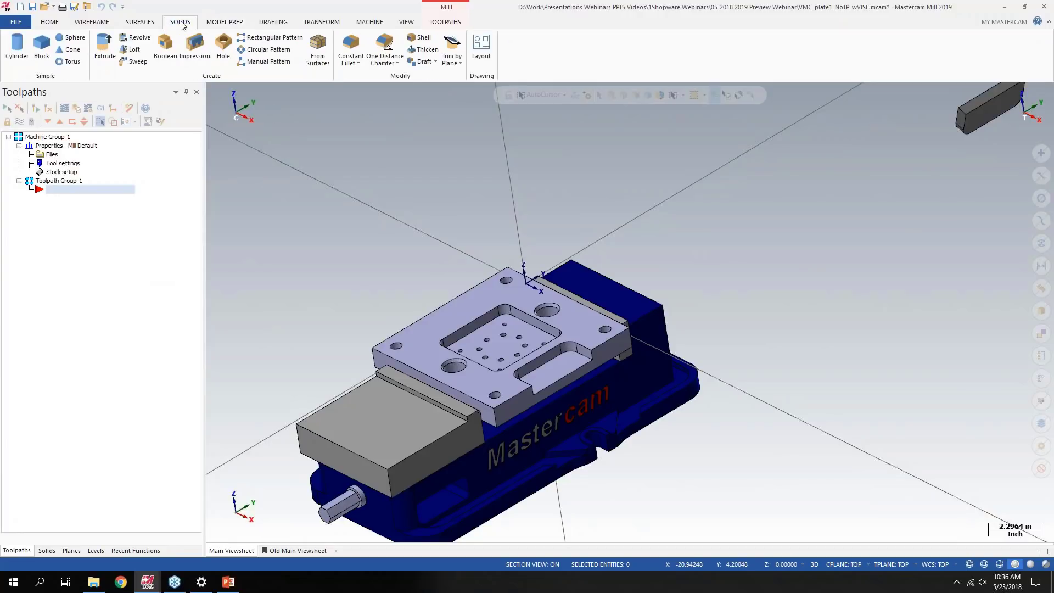
pyautogui.click(226, 51)
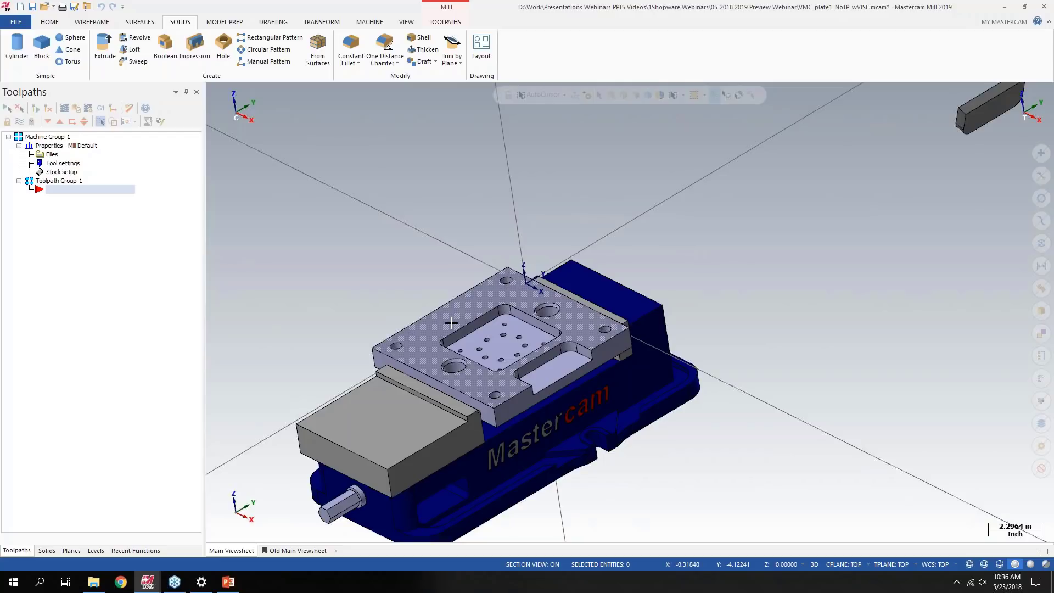
pyautogui.click(223, 43)
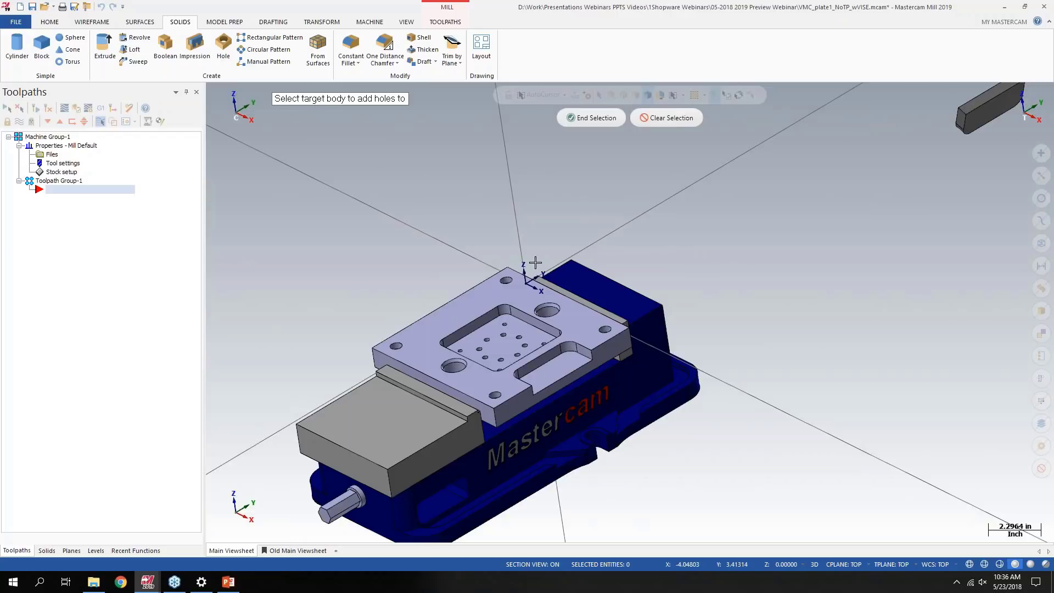
pyautogui.click(463, 322)
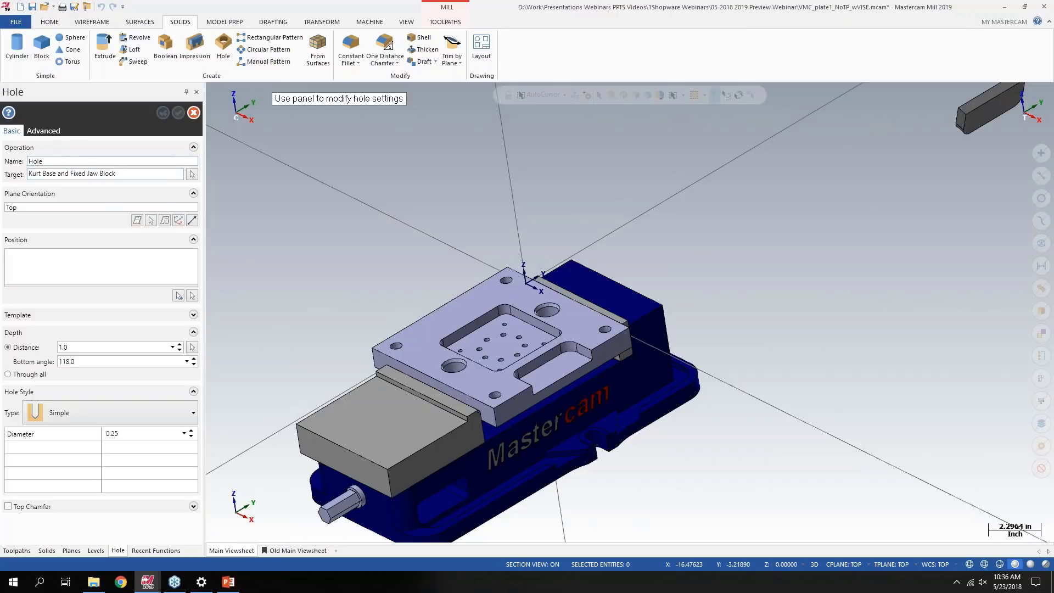
pyautogui.click(178, 296)
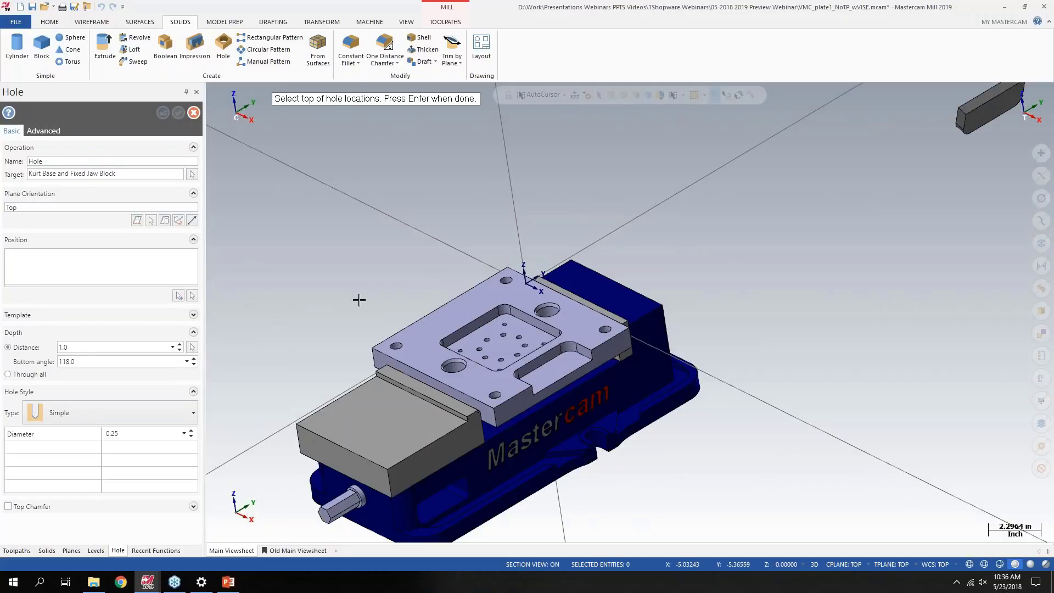
pyautogui.scroll(3, 378, 316)
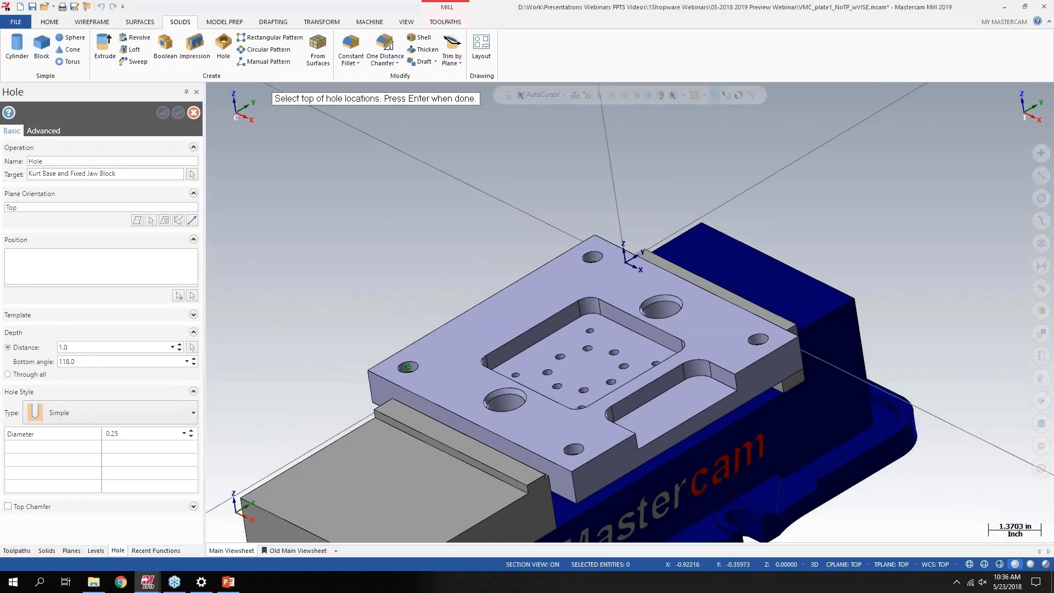
pyautogui.click(594, 257)
pyautogui.press('Return')
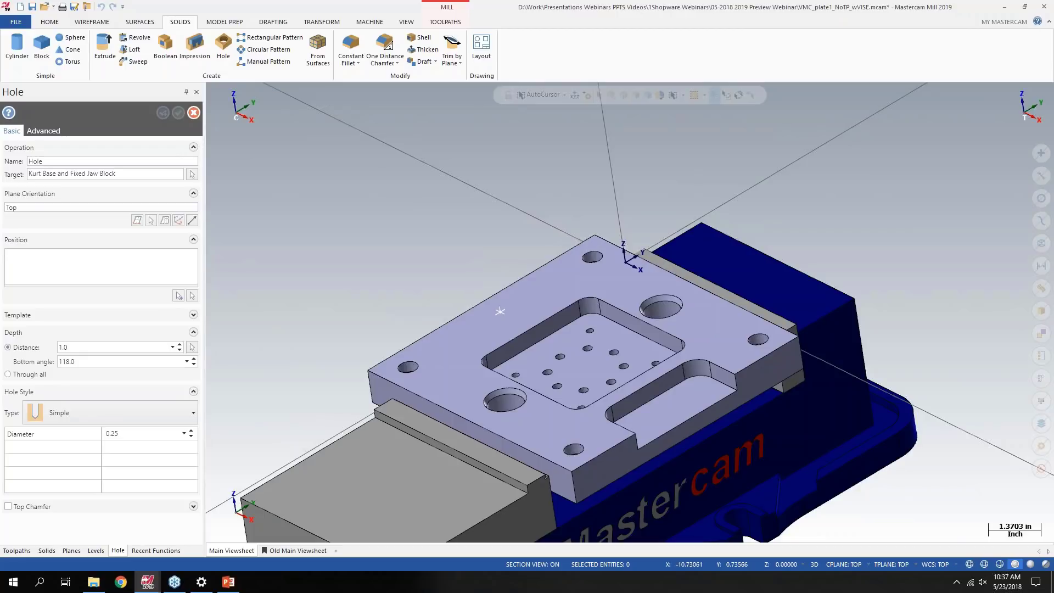
# Change the hole style to Counterbore with a diameter of 0.3 and a counterbore diameter of 0.75
pyautogui.scroll(1, 397, 272)
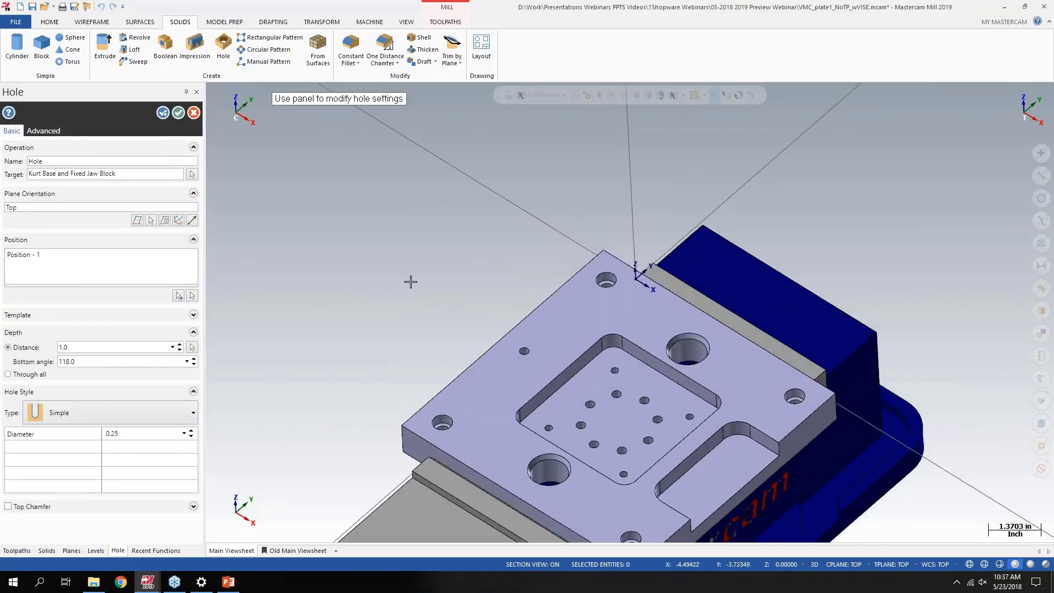
pyautogui.scroll(2, 526, 362)
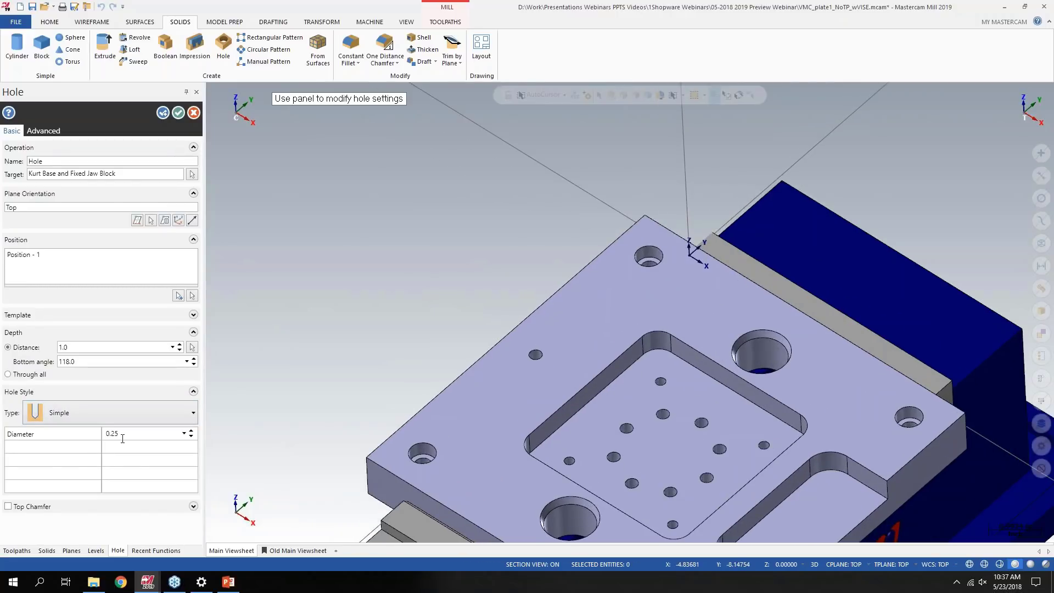
pyautogui.click(155, 436)
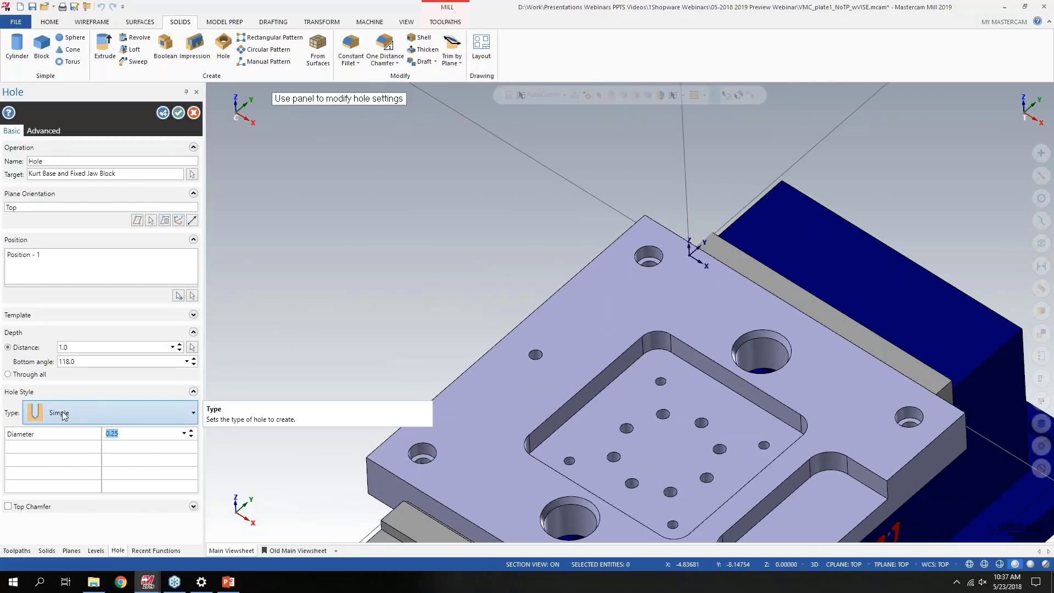
pyautogui.click(101, 416)
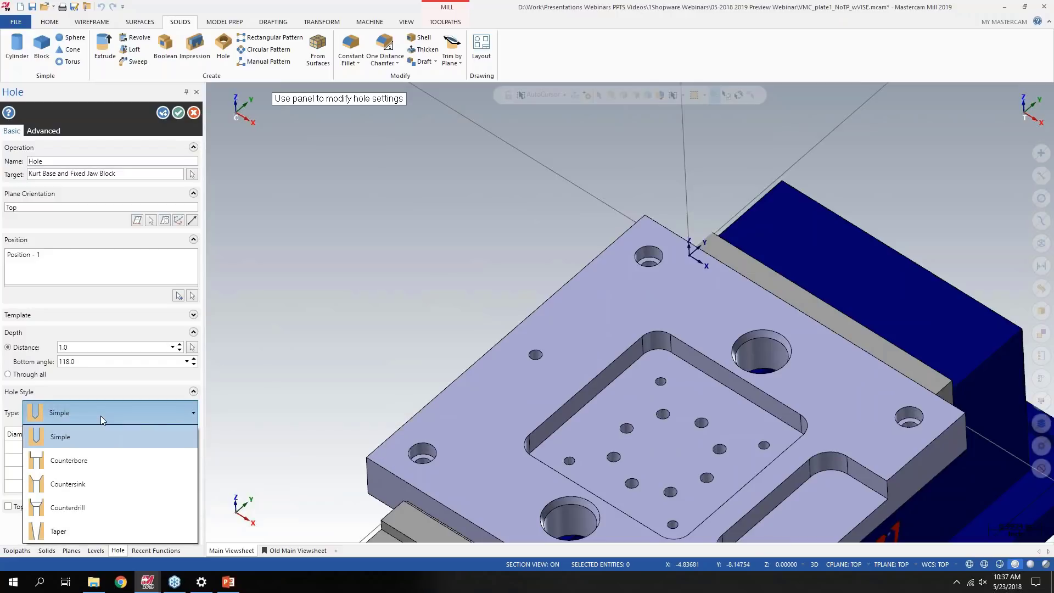
pyautogui.click(76, 464)
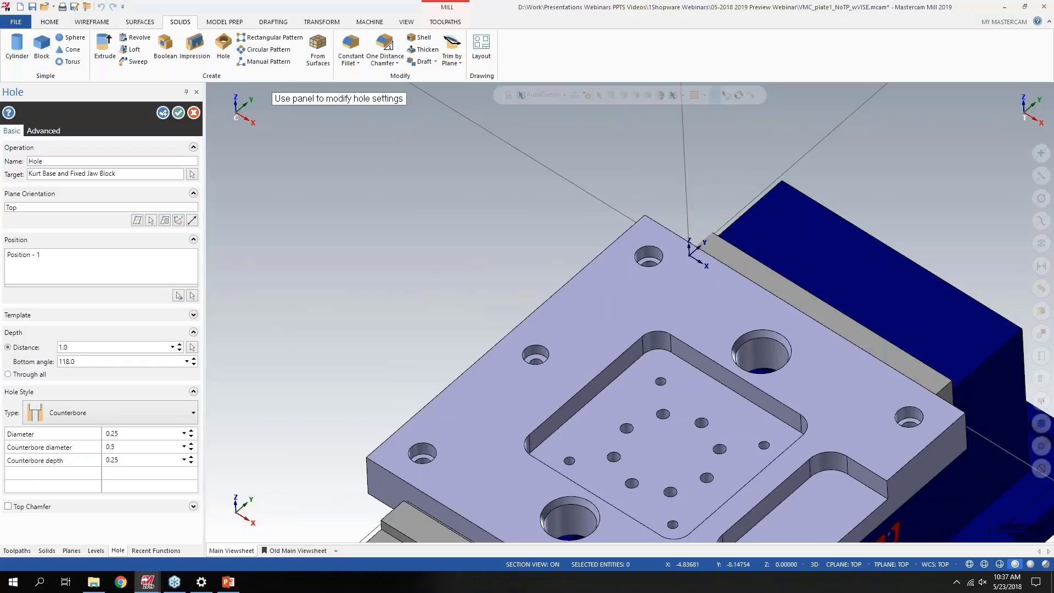
pyautogui.doubleClick(121, 433)
pyautogui.moveTo(121, 434); pyautogui.dragTo(112, 433)
pyautogui.write('30')
pyautogui.click(116, 446)
pyautogui.write('75')
# Set the counterbore depth to 0.3, and reduce it to 0.1
pyautogui.click(125, 464)
pyautogui.write('0.3')
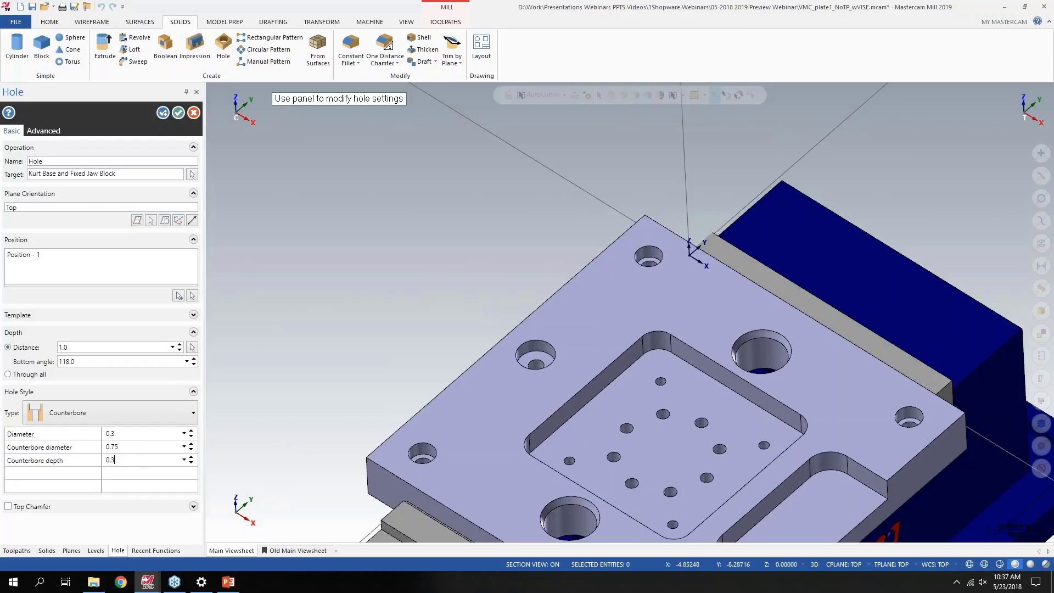
pyautogui.moveTo(118, 459); pyautogui.dragTo(111, 458)
pyautogui.write('.1')
pyautogui.press('BackSpace')
pyautogui.press('BackSpace')
pyautogui.write('10')
pyautogui.click(133, 446)
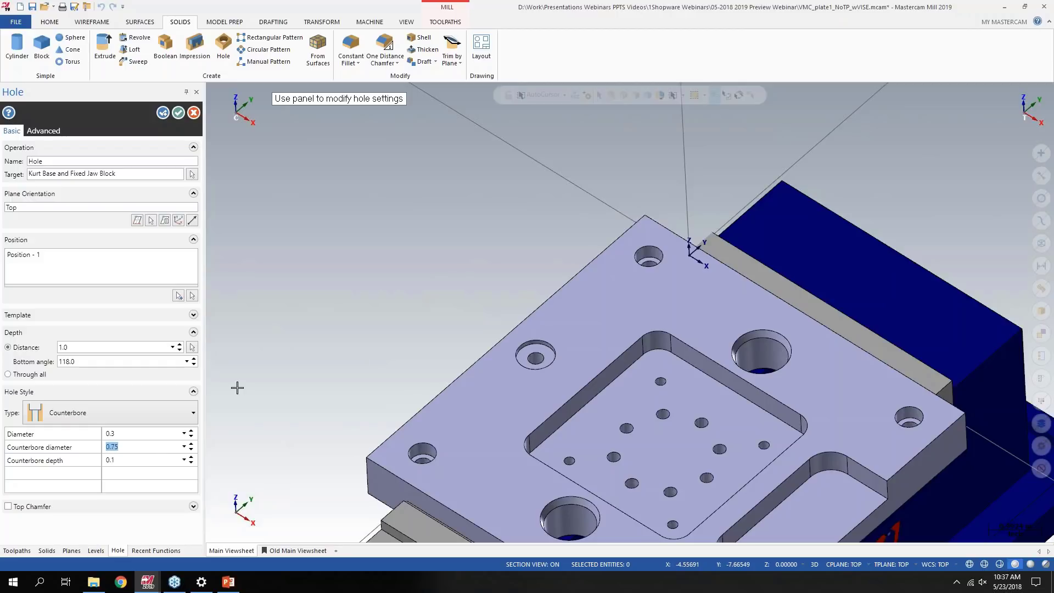
# Examine the counterbored hole and its bottom angle, and add a top chamfer with 5.0 percent diameter and a 45.0 degree angle
pyautogui.scroll(2, 540, 353)
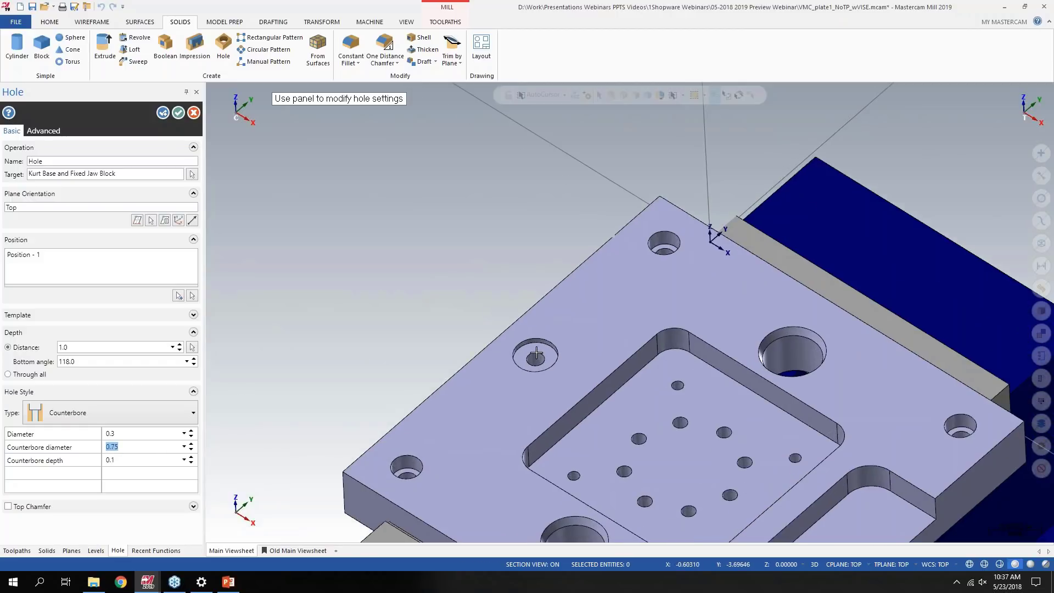
pyautogui.scroll(2, 539, 354)
pyautogui.moveTo(540, 354)
pyautogui.mouseDown(button='middle')
pyautogui.moveTo(551, 402)
pyautogui.moveTo(535, 362)
pyautogui.mouseUp(button='middle')
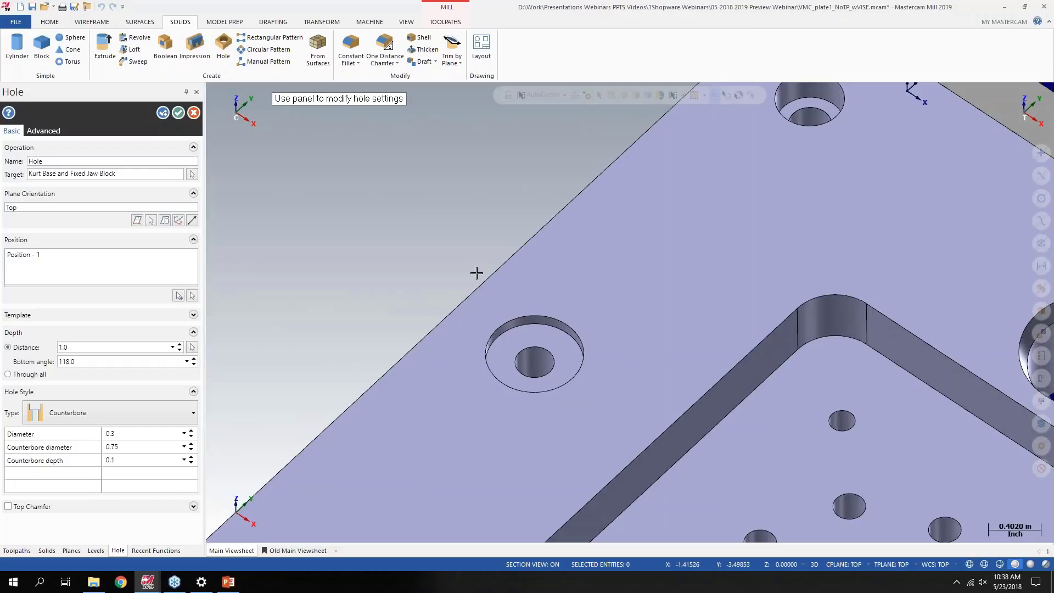
pyautogui.scroll(-3, 541, 262)
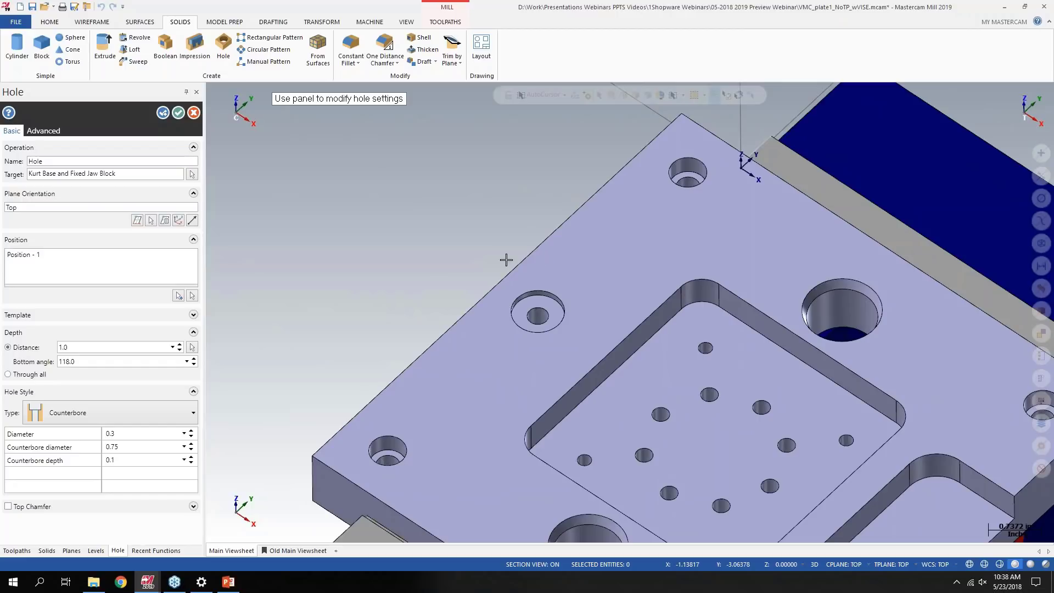
pyautogui.click(66, 361)
pyautogui.moveTo(544, 255)
pyautogui.mouseDown(button='middle')
pyautogui.moveTo(531, 289)
pyautogui.moveTo(666, 256)
pyautogui.moveTo(577, 287)
pyautogui.mouseUp(button='middle')
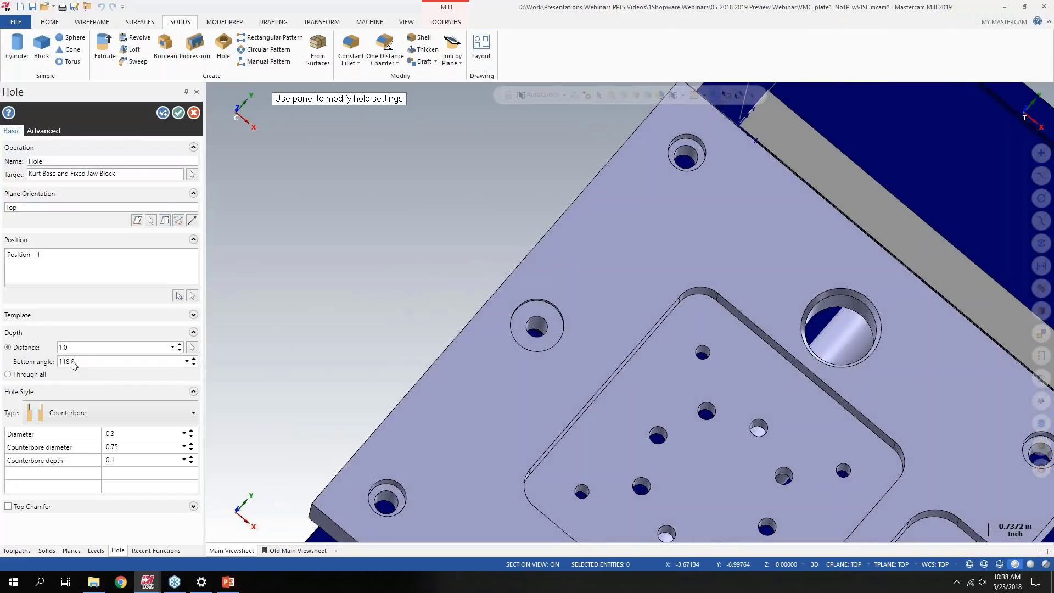
pyautogui.click(7, 506)
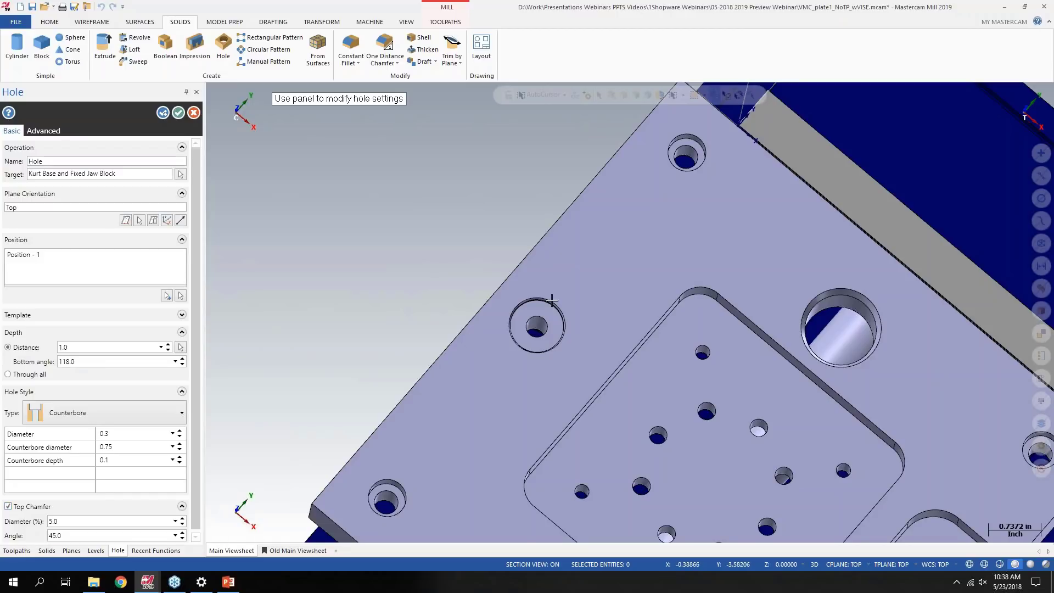
pyautogui.scroll(2, 532, 327)
pyautogui.moveTo(533, 326); pyautogui.dragTo(536, 265, button='middle')
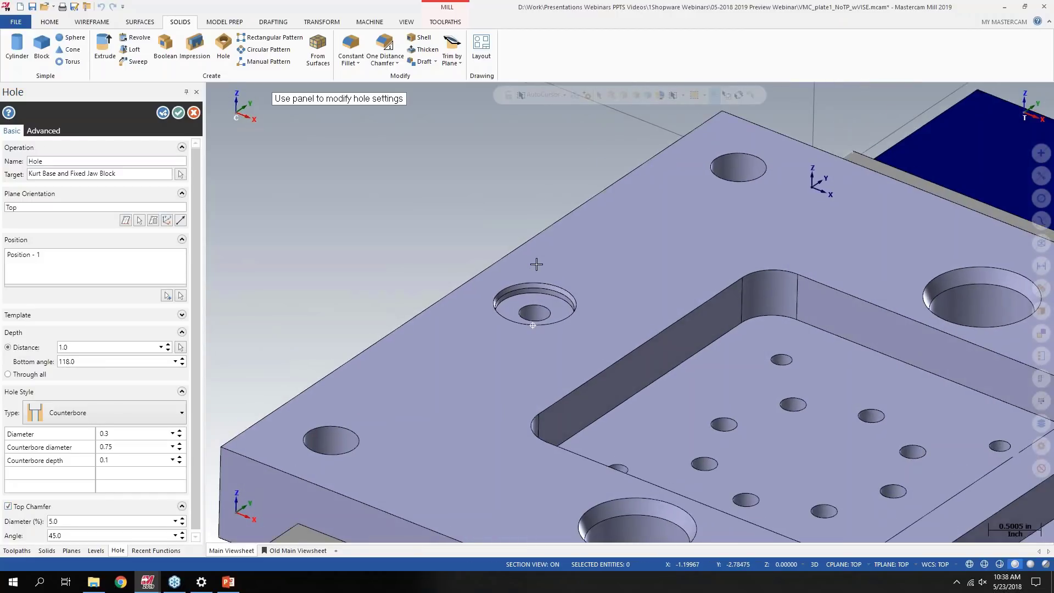
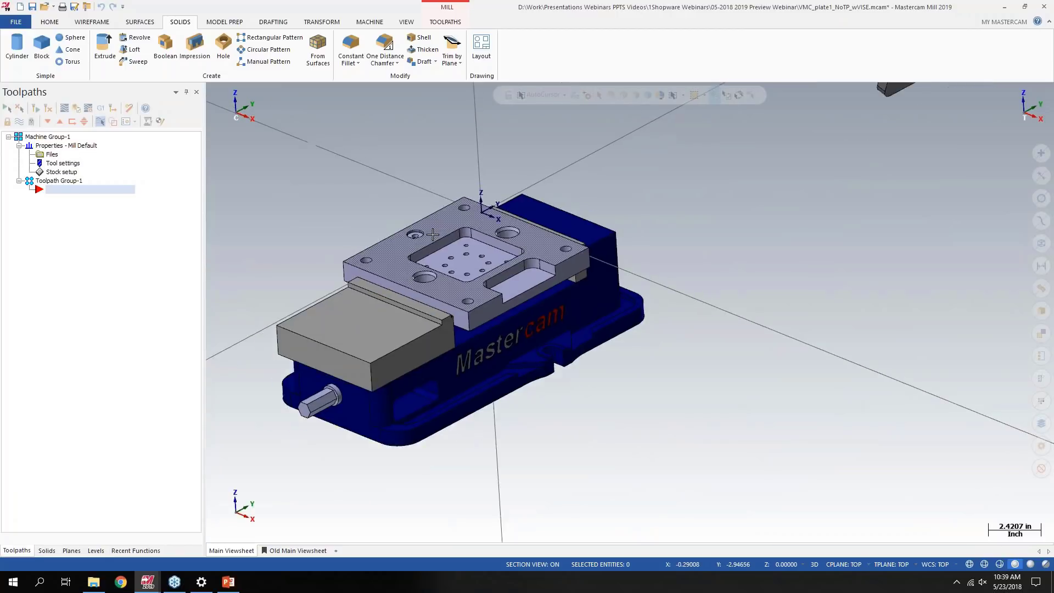
# Try to trim the overlapping inner segments of the wireframe rectangles with Divide in Trim mode
pyautogui.scroll(-5, 403, 281)
pyautogui.moveTo(402, 281); pyautogui.dragTo(456, 319, button='middle')
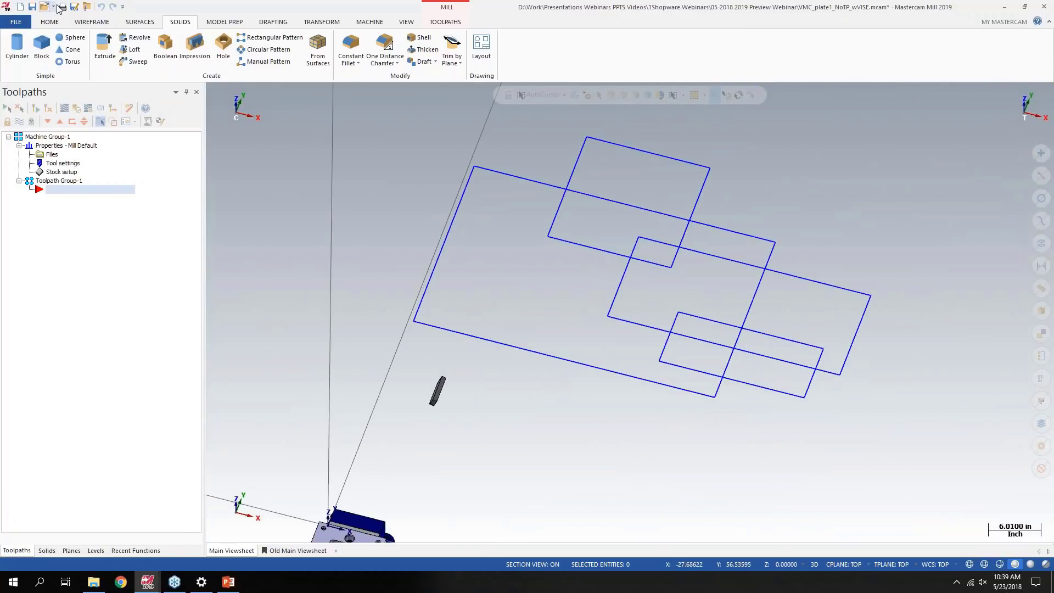
pyautogui.click(49, 22)
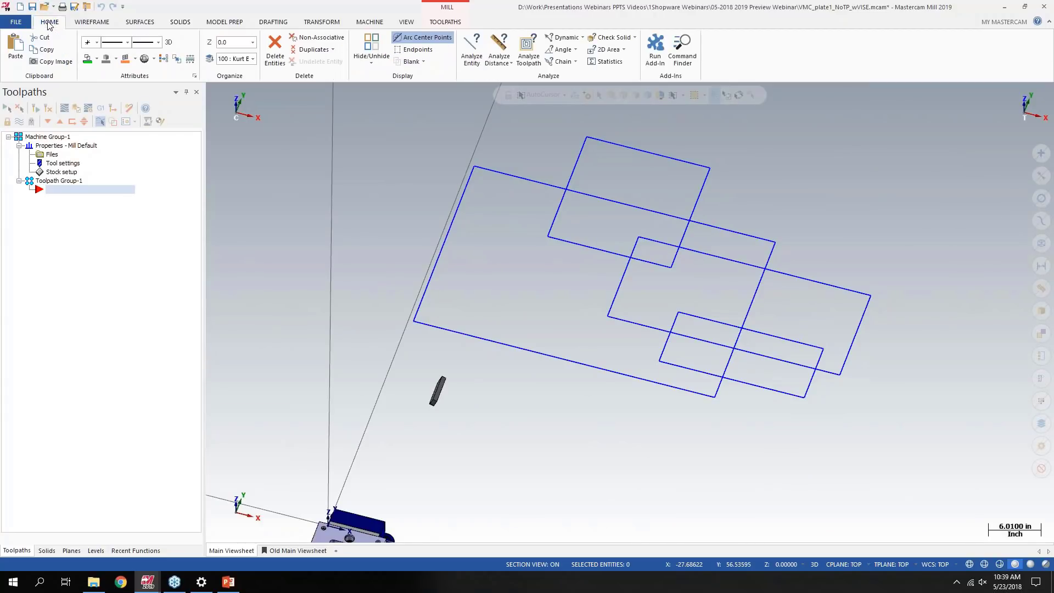
pyautogui.click(88, 23)
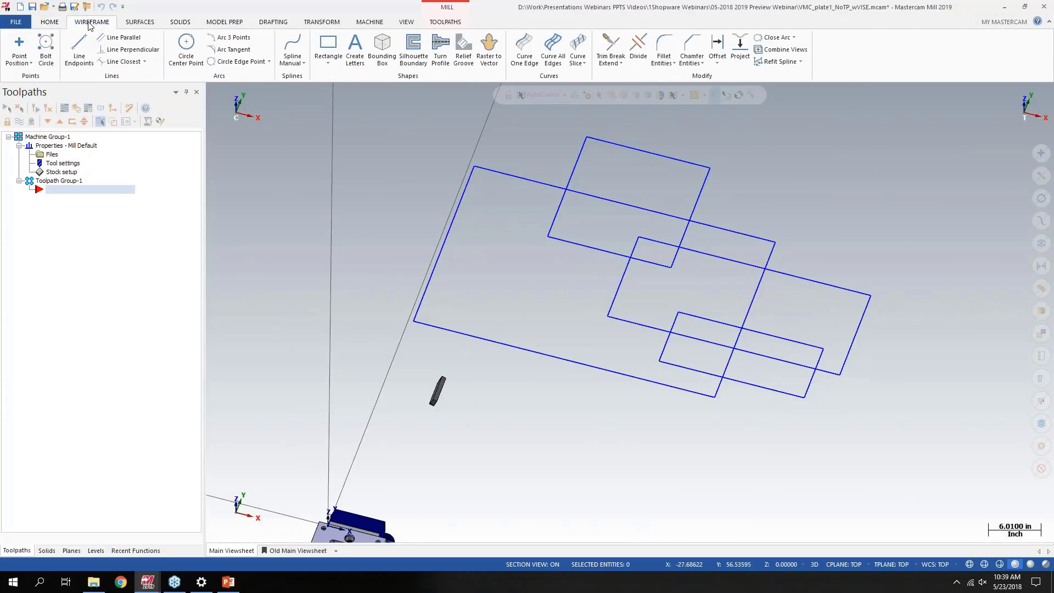
pyautogui.click(612, 59)
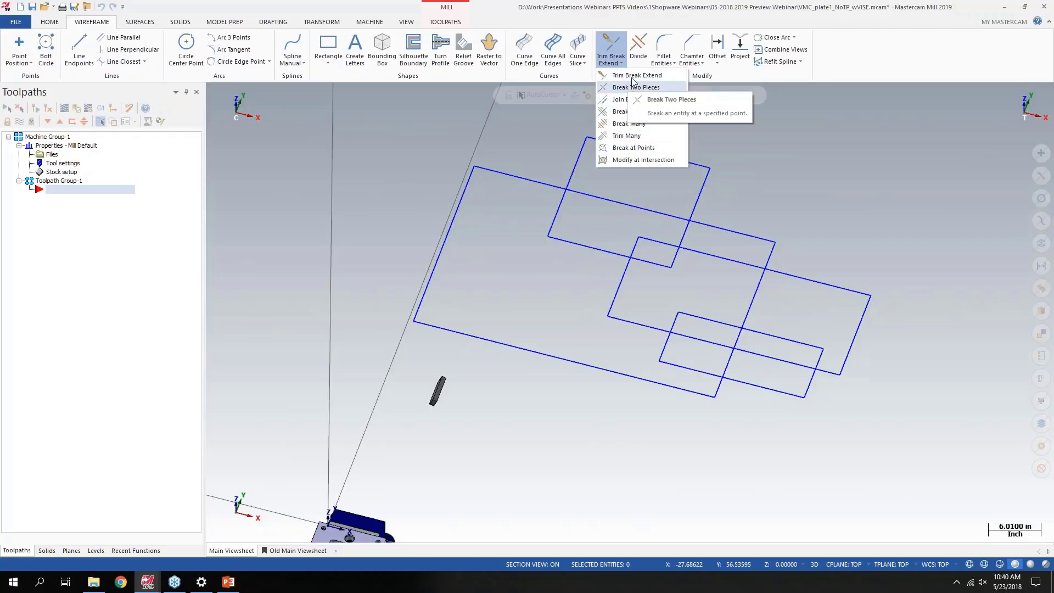
pyautogui.click(638, 48)
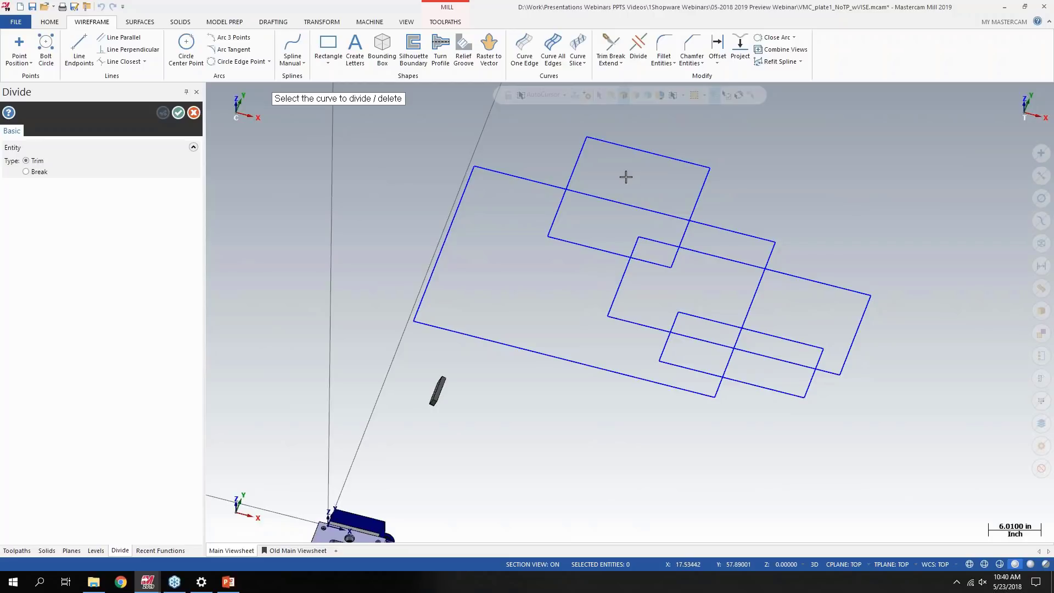
pyautogui.moveTo(625, 176)
pyautogui.mouseDown()
pyautogui.moveTo(609, 187)
pyautogui.moveTo(615, 248)
pyautogui.moveTo(661, 242)
pyautogui.moveTo(708, 261)
pyautogui.moveTo(604, 275)
pyautogui.moveTo(695, 327)
pyautogui.moveTo(631, 348)
pyautogui.moveTo(752, 332)
pyautogui.moveTo(749, 315)
pyautogui.mouseUp()
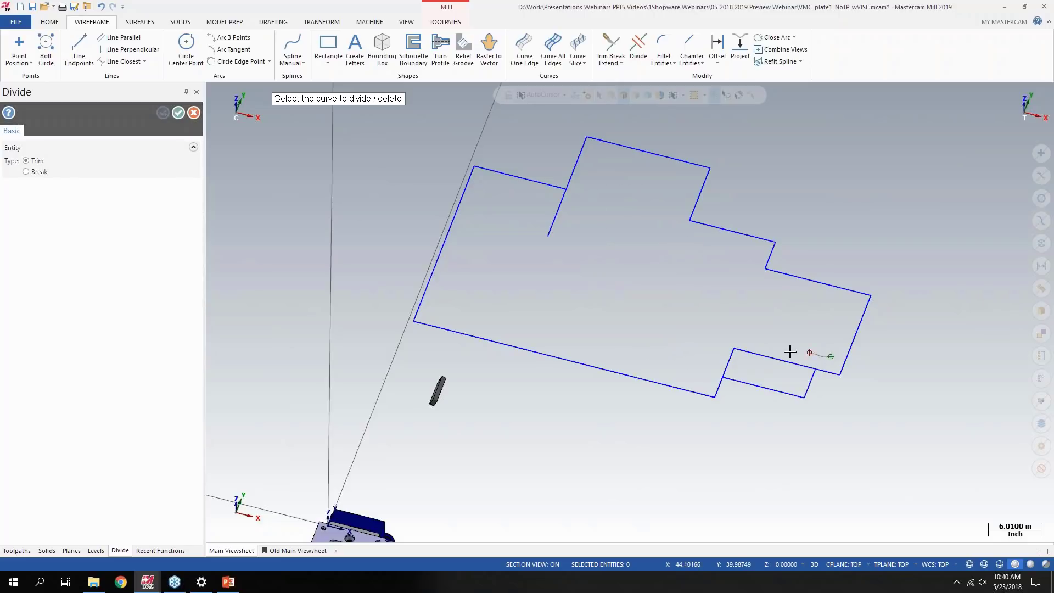
# Try to trim the leftover protruding segments of the small rectangle and the stray line inside the outline
pyautogui.click(818, 359)
pyautogui.moveTo(869, 416); pyautogui.dragTo(837, 425)
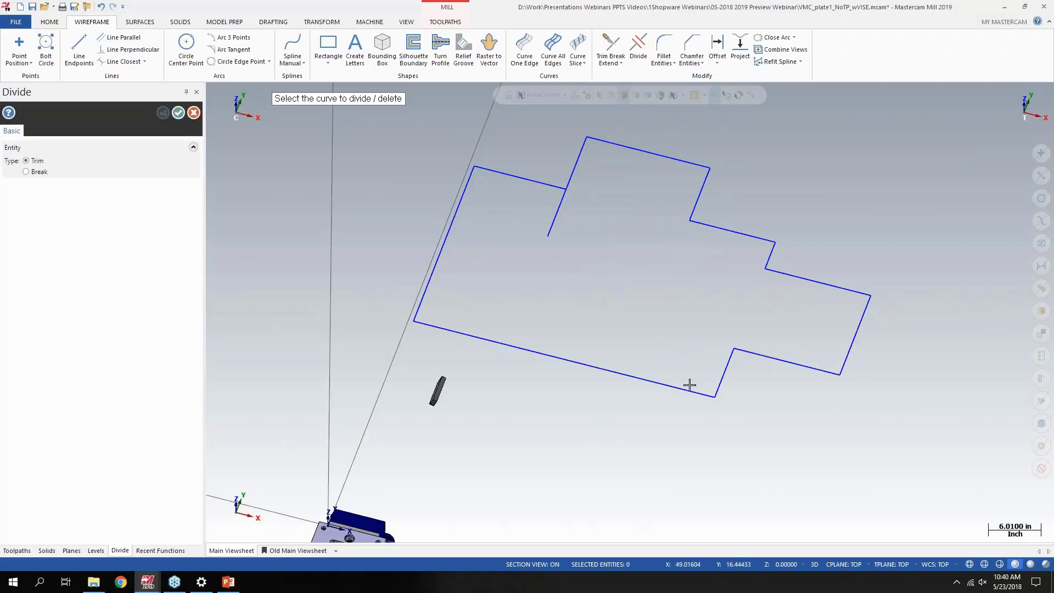
pyautogui.moveTo(609, 261); pyautogui.dragTo(511, 214)
pyautogui.moveTo(697, 313)
pyautogui.mouseDown()
pyautogui.moveTo(540, 284)
pyautogui.moveTo(593, 247)
pyautogui.moveTo(549, 262)
pyautogui.moveTo(543, 245)
pyautogui.moveTo(603, 225)
pyautogui.moveTo(598, 285)
pyautogui.moveTo(565, 294)
pyautogui.moveTo(590, 290)
pyautogui.moveTo(575, 277)
pyautogui.mouseUp()
# Undo the Divide trims, and trim the rectangles' inner segments again with Divide in Trim mode
pyautogui.click(100, 7)
pyautogui.click(100, 8)
pyautogui.click(100, 8)
pyautogui.click(100, 8)
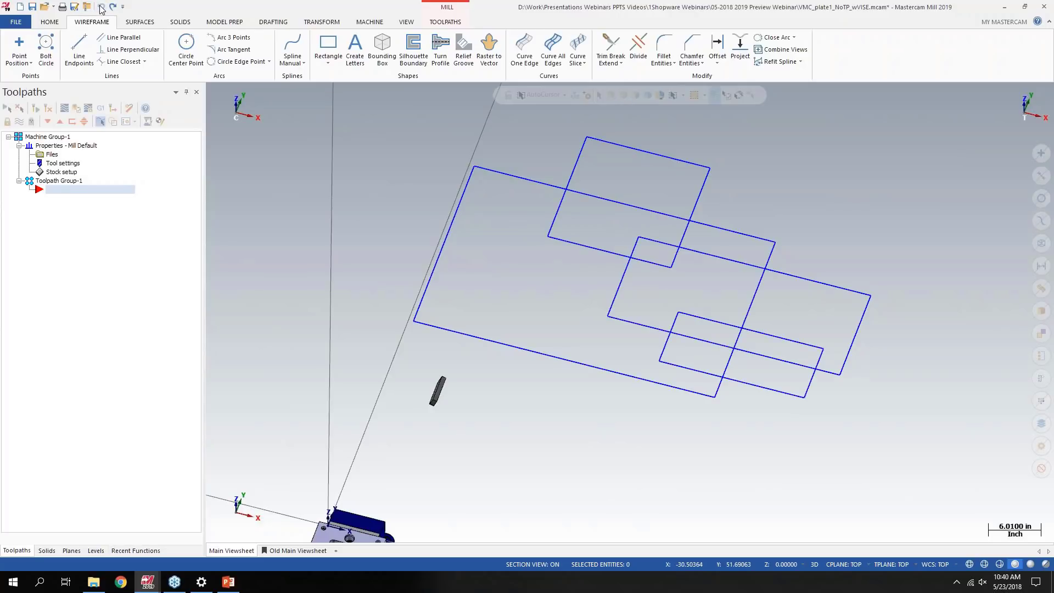
pyautogui.click(638, 48)
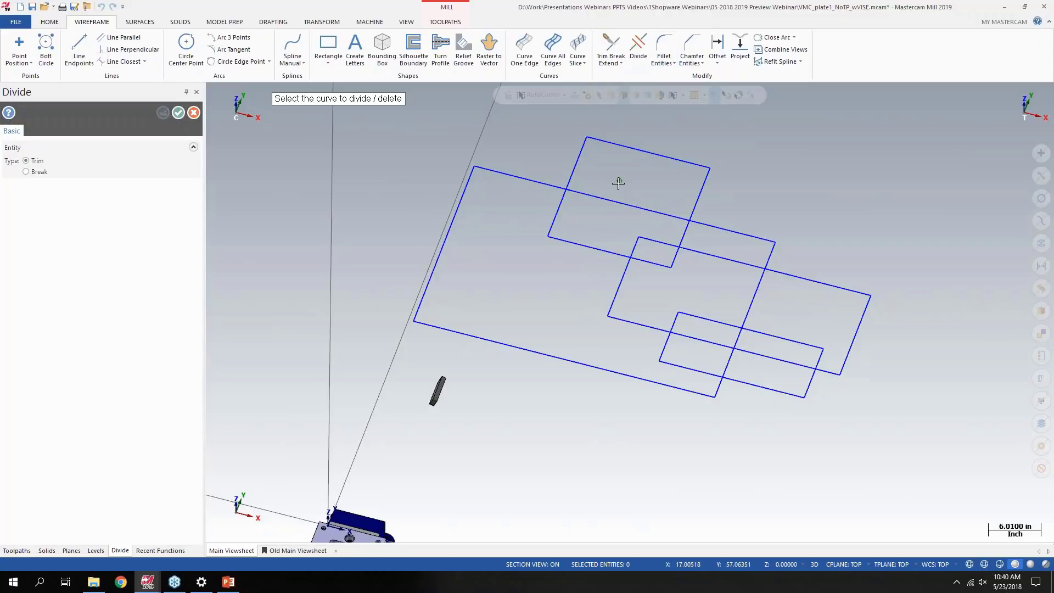
pyautogui.moveTo(618, 182)
pyautogui.mouseDown()
pyautogui.moveTo(602, 199)
pyautogui.moveTo(558, 207)
pyautogui.moveTo(569, 237)
pyautogui.moveTo(681, 244)
pyautogui.moveTo(622, 265)
pyautogui.mouseUp()
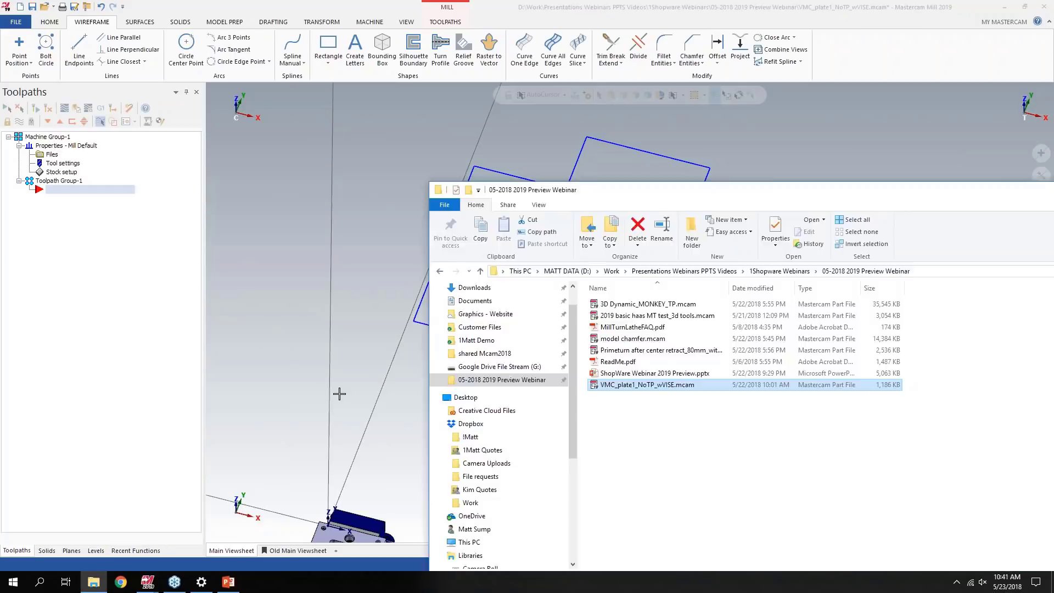
pyautogui.moveTo(767, 283); pyautogui.dragTo(535, 258)
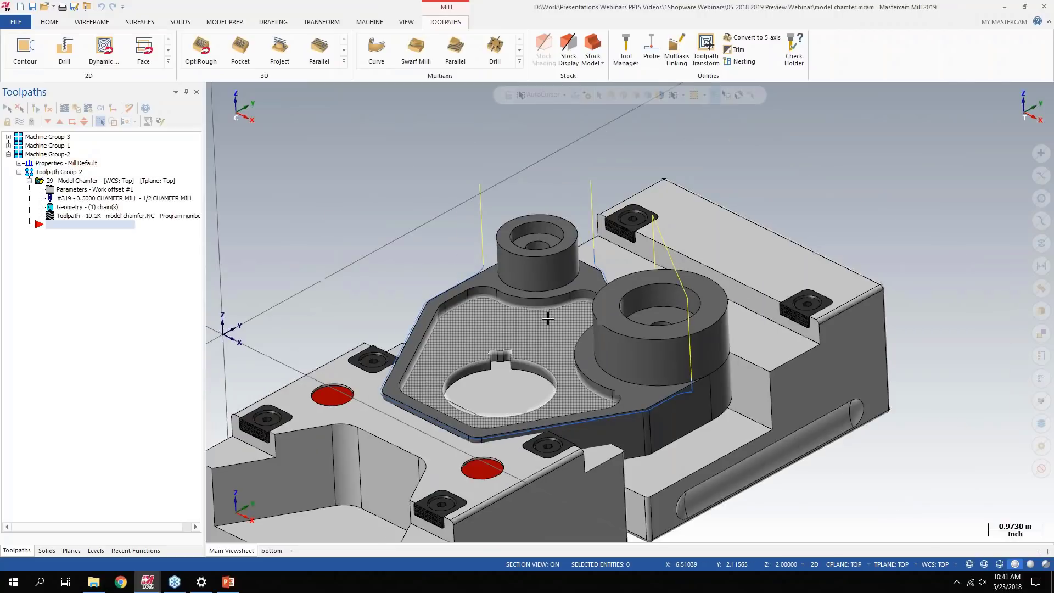
pyautogui.click(548, 311)
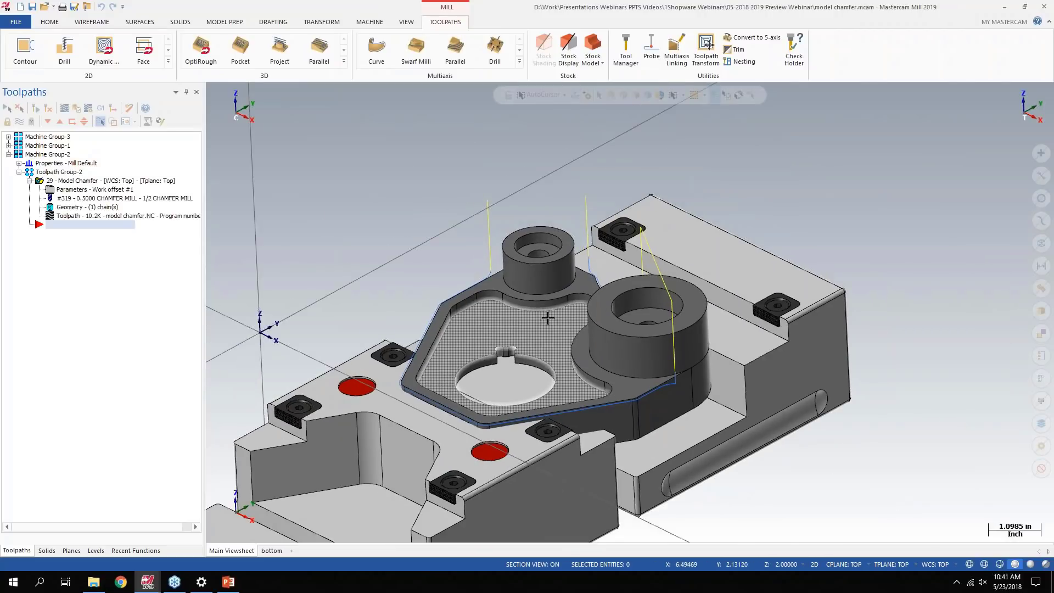
pyautogui.moveTo(548, 368); pyautogui.dragTo(586, 372, button='middle')
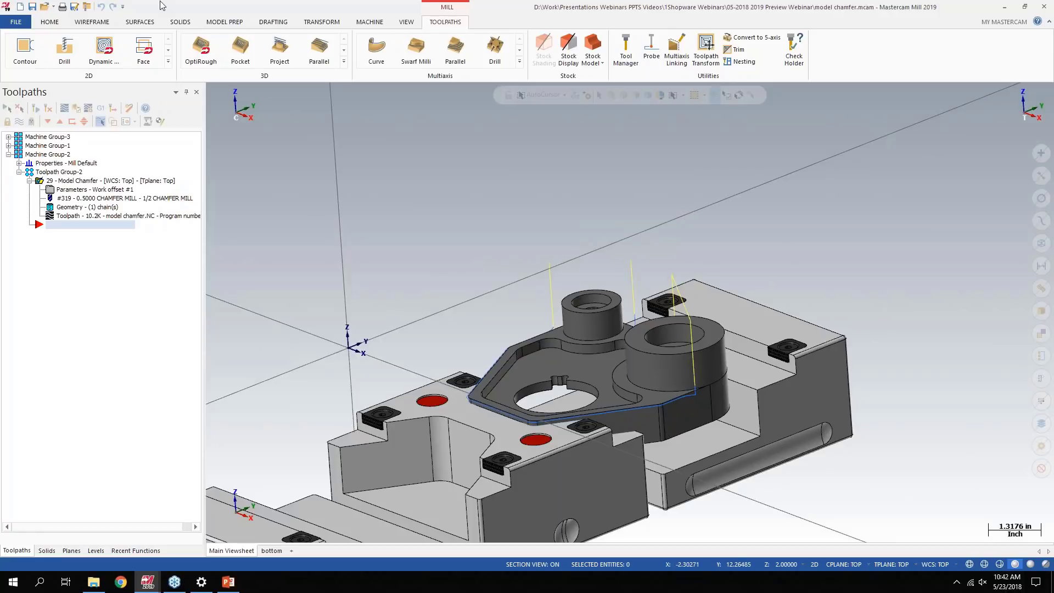
pyautogui.click(168, 61)
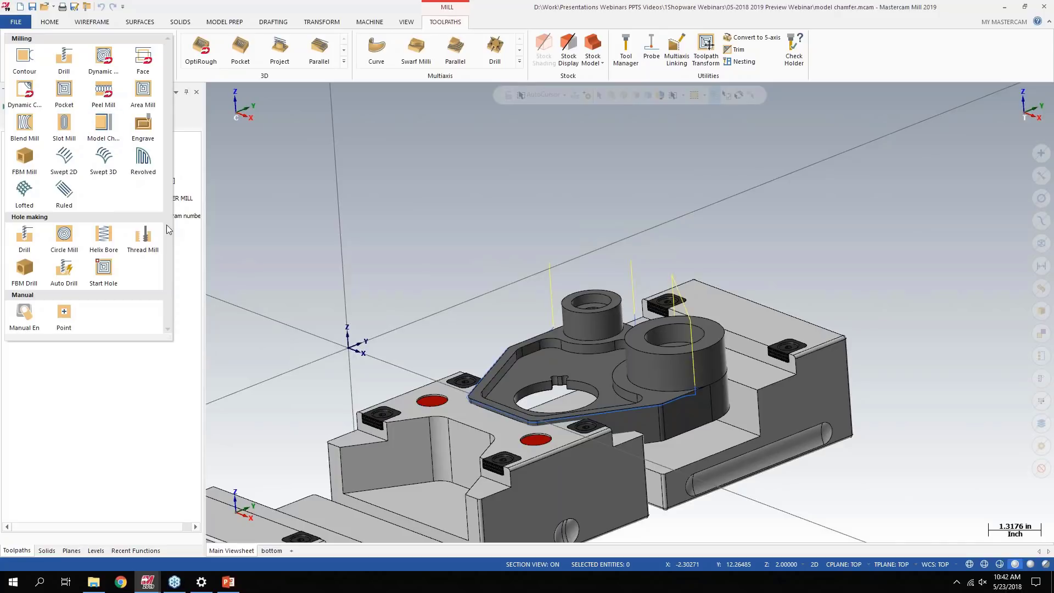
# Open the parameters of the existing Model Chamfer operation and review its chained outer edge on the part
pyautogui.click(193, 305)
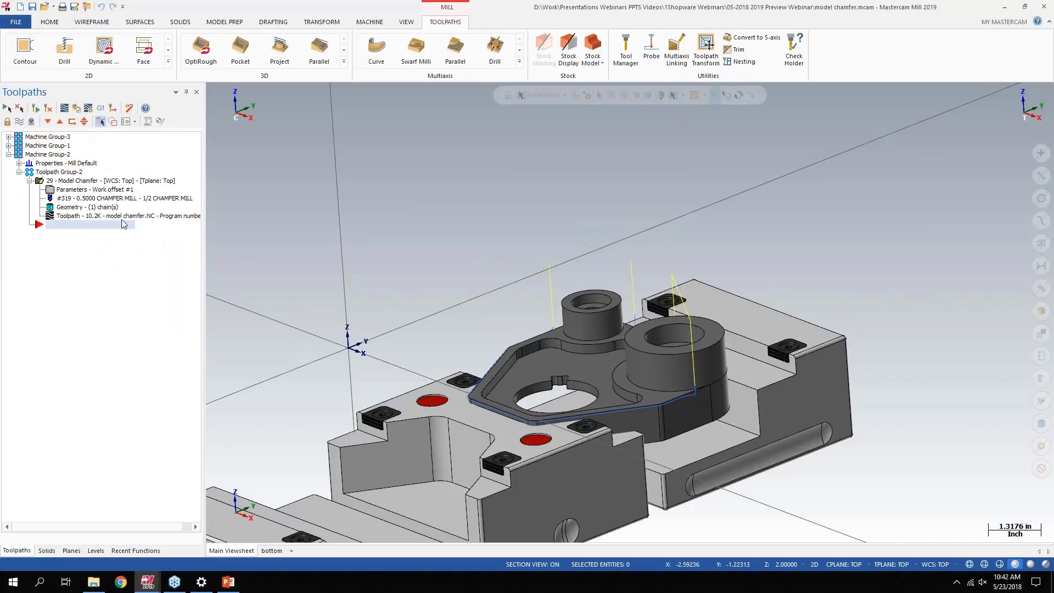
pyautogui.click(77, 190)
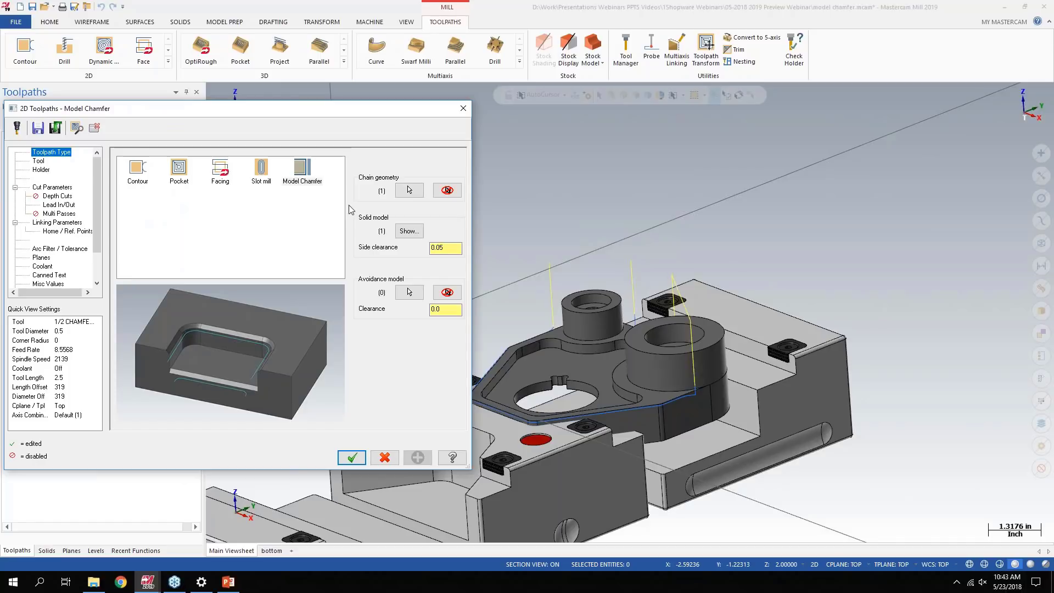
pyautogui.click(409, 190)
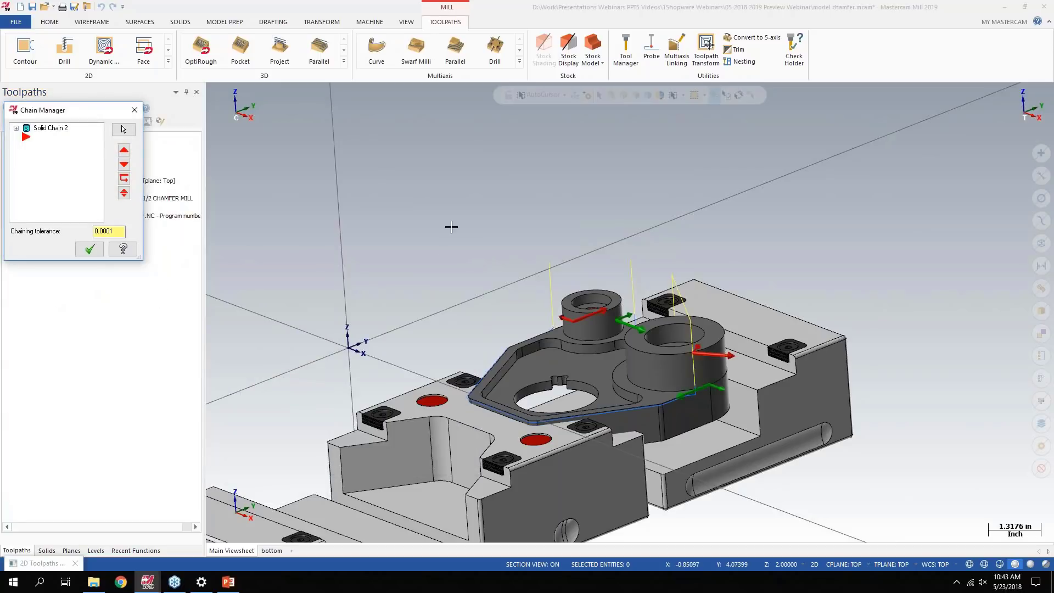
pyautogui.moveTo(604, 284); pyautogui.dragTo(486, 348, button='middle')
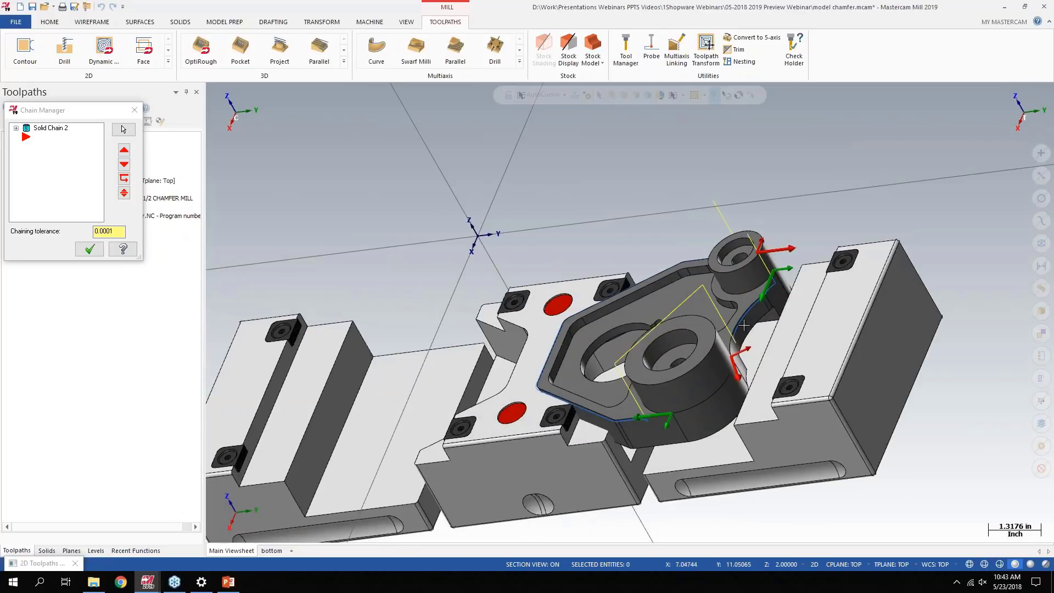
pyautogui.press('Return')
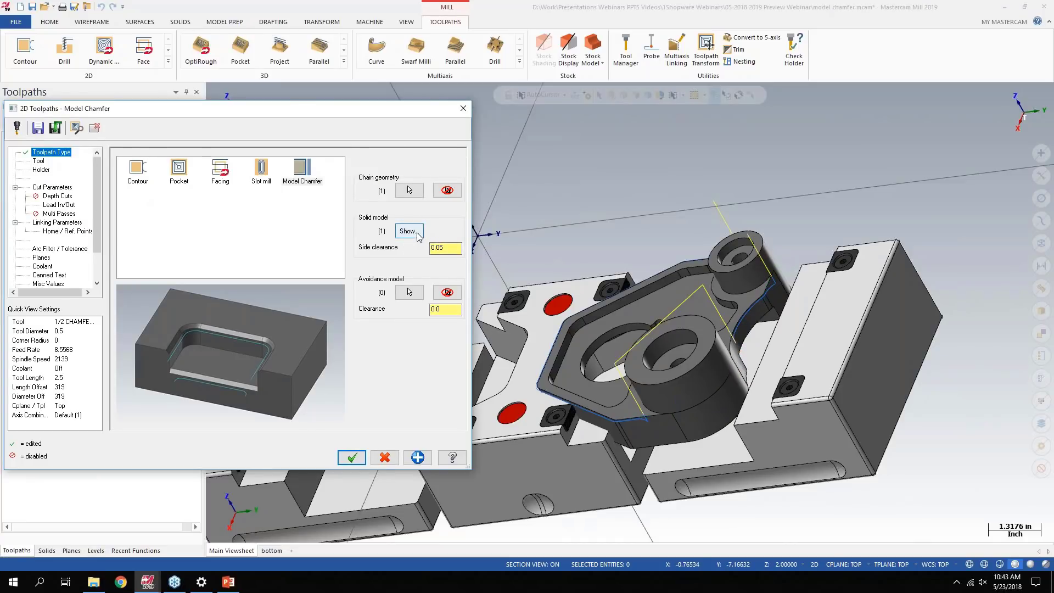
# Review the existing chamfer operation's side clearance, cut parameters, lead in/out and linking parameters, and close its settings
pyautogui.doubleClick(446, 247)
pyautogui.click(55, 189)
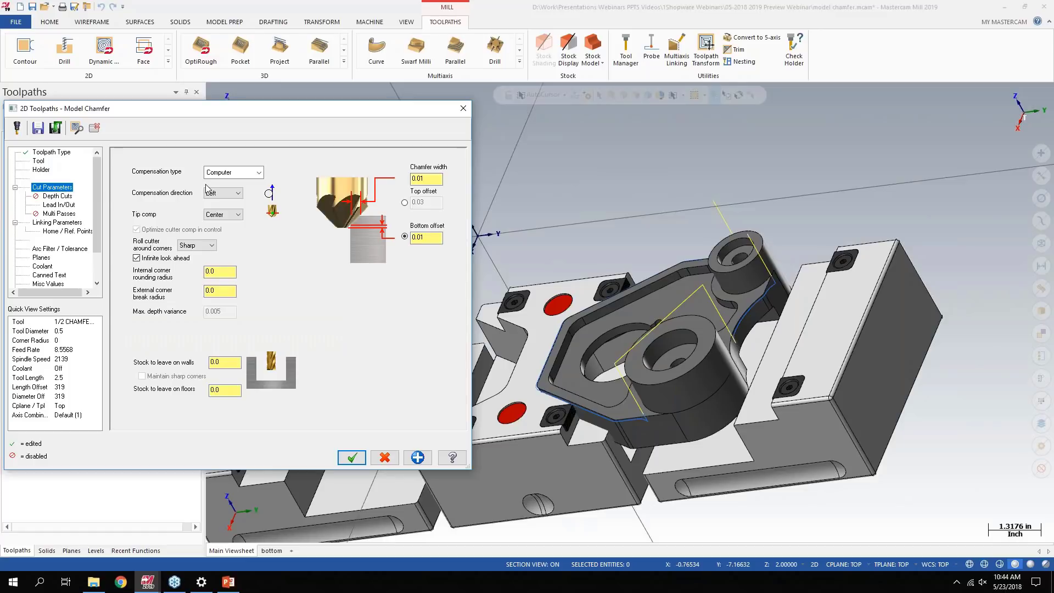
pyautogui.moveTo(424, 180); pyautogui.dragTo(406, 180)
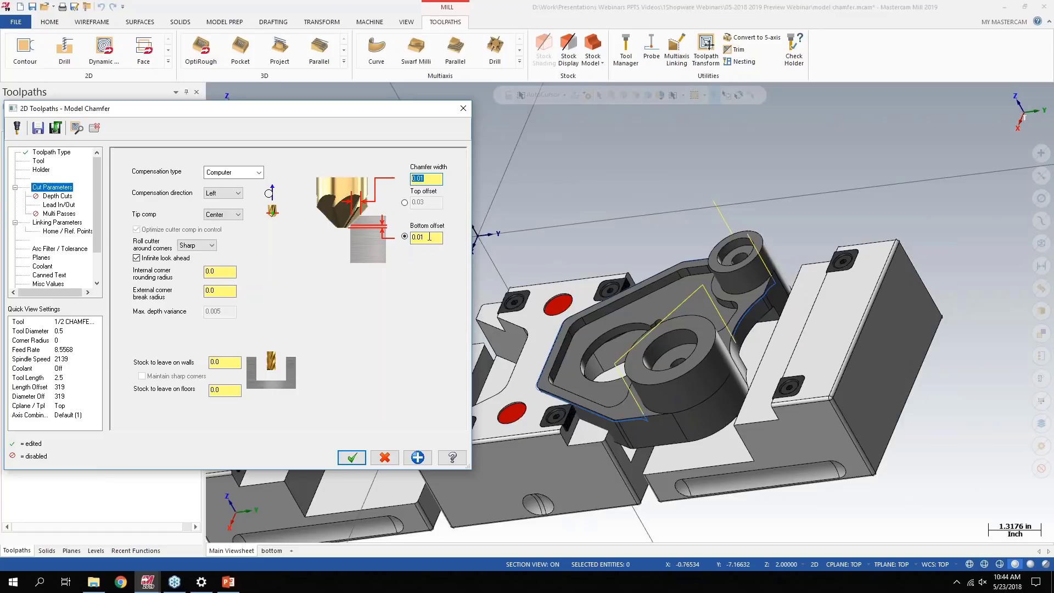
pyautogui.click(60, 205)
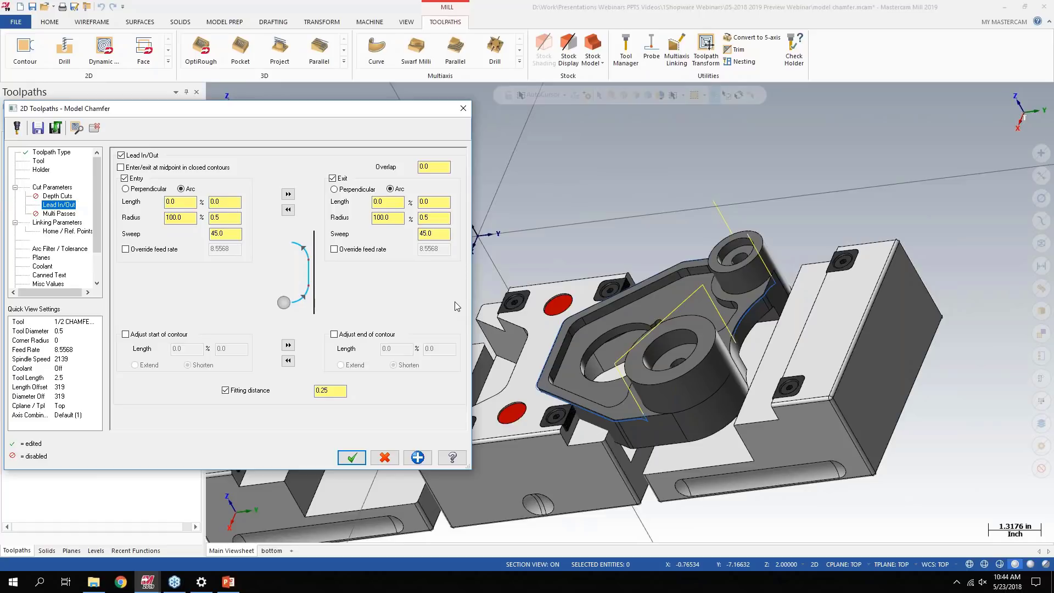
pyautogui.doubleClick(329, 390)
pyautogui.click(224, 218)
pyautogui.click(59, 223)
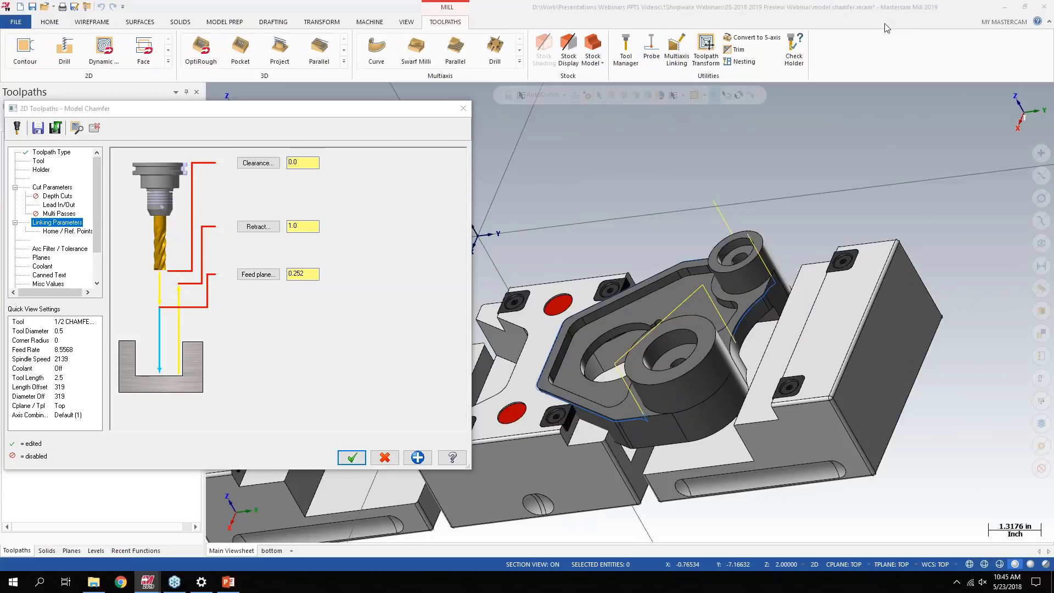
pyautogui.click(163, 280)
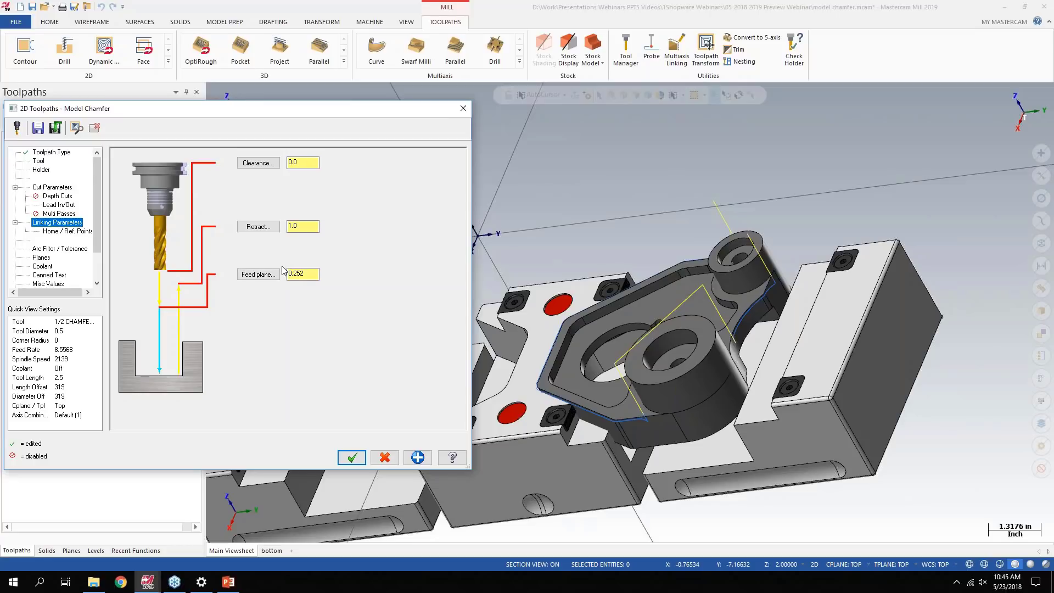
pyautogui.click(351, 457)
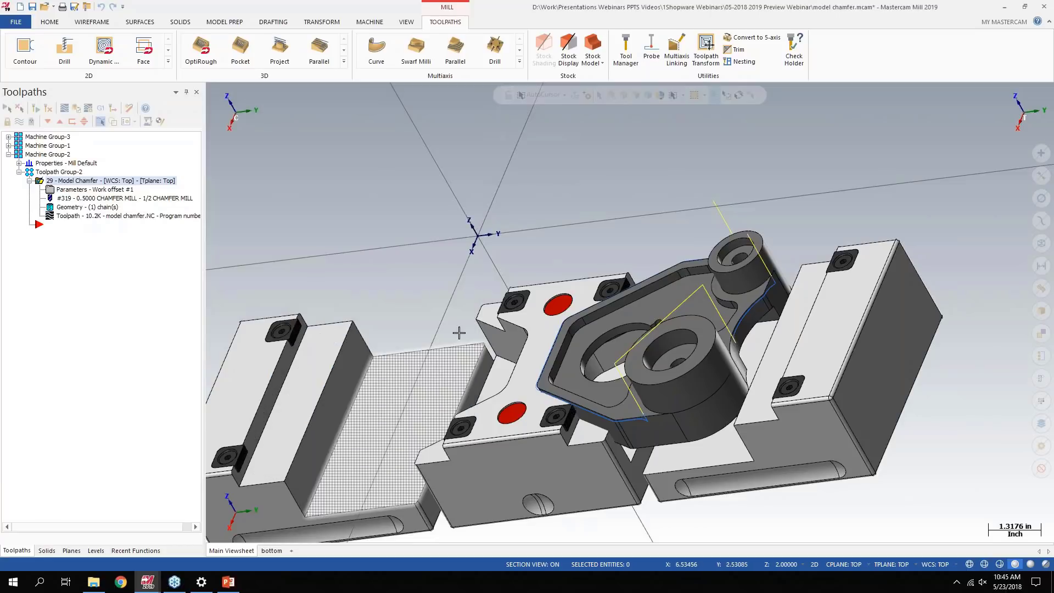
# Start a new Model Chamfer toolpath and set its solid chaining to Linked edges
pyautogui.moveTo(459, 332); pyautogui.dragTo(787, 291, button='middle')
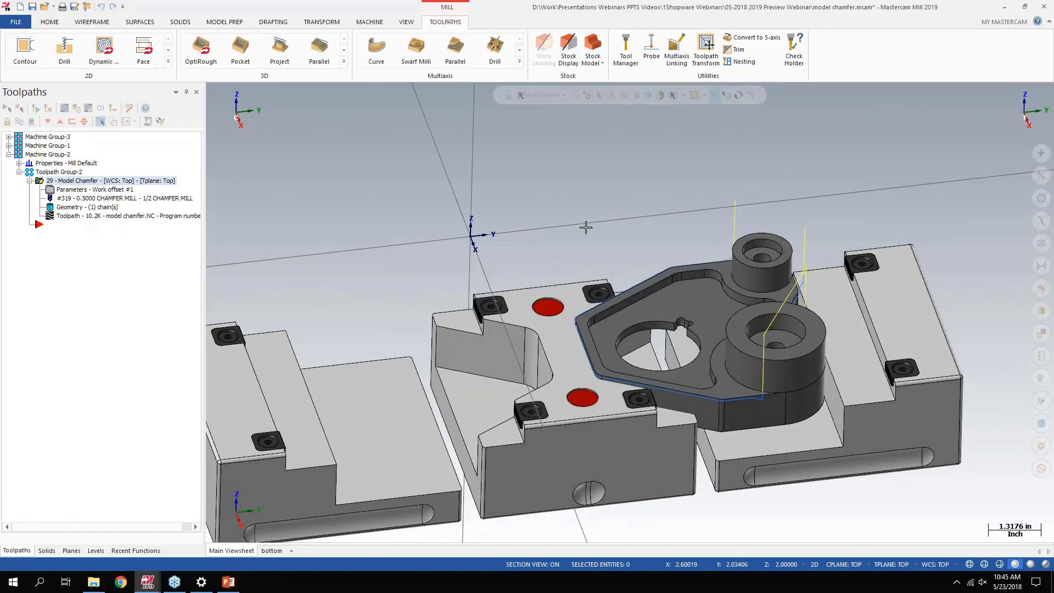
pyautogui.moveTo(634, 249); pyautogui.dragTo(221, 104, button='middle')
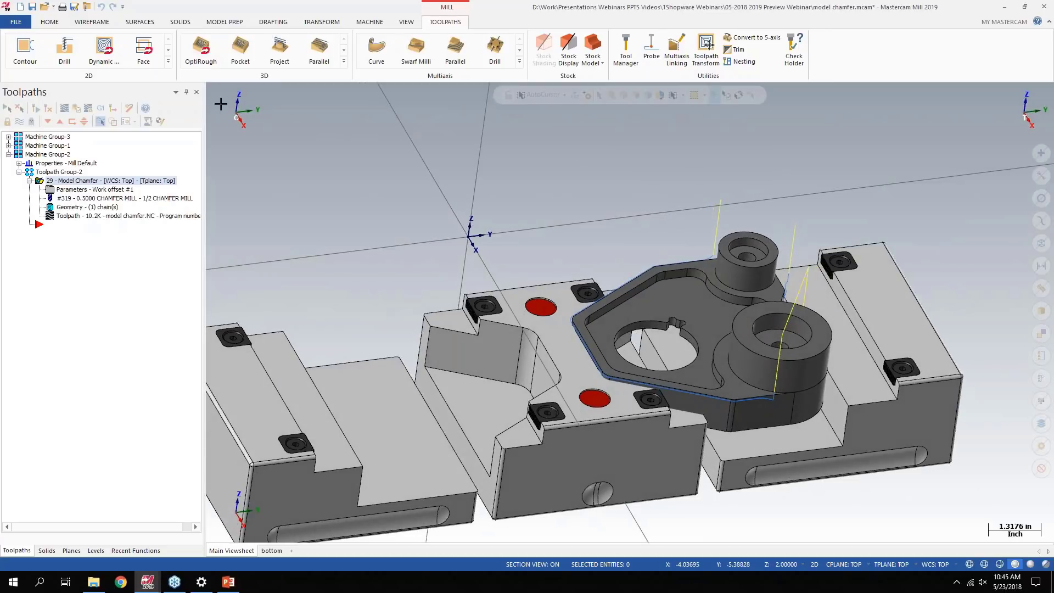
pyautogui.click(168, 60)
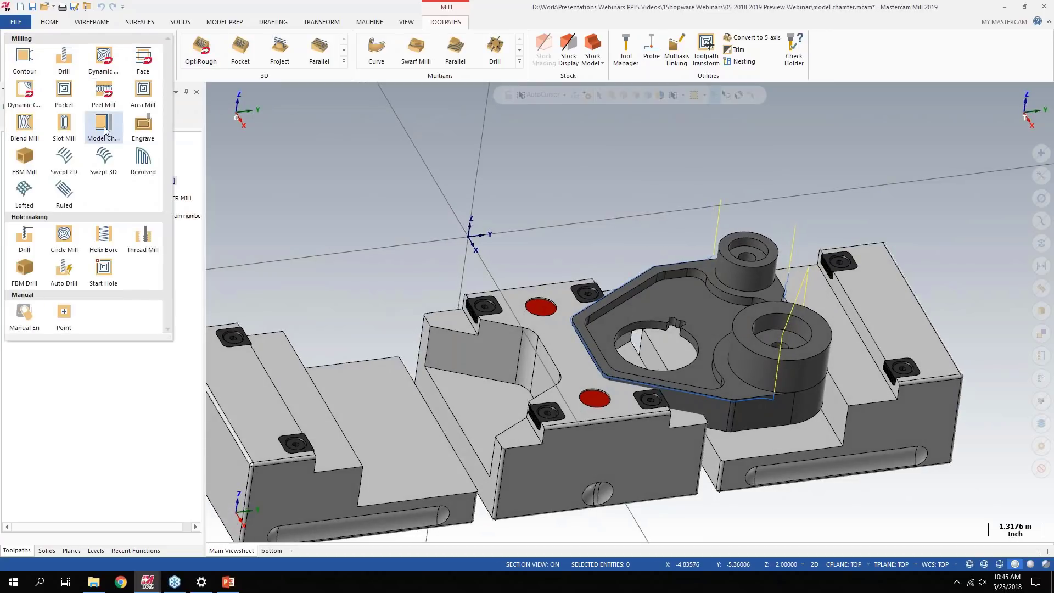
pyautogui.click(103, 125)
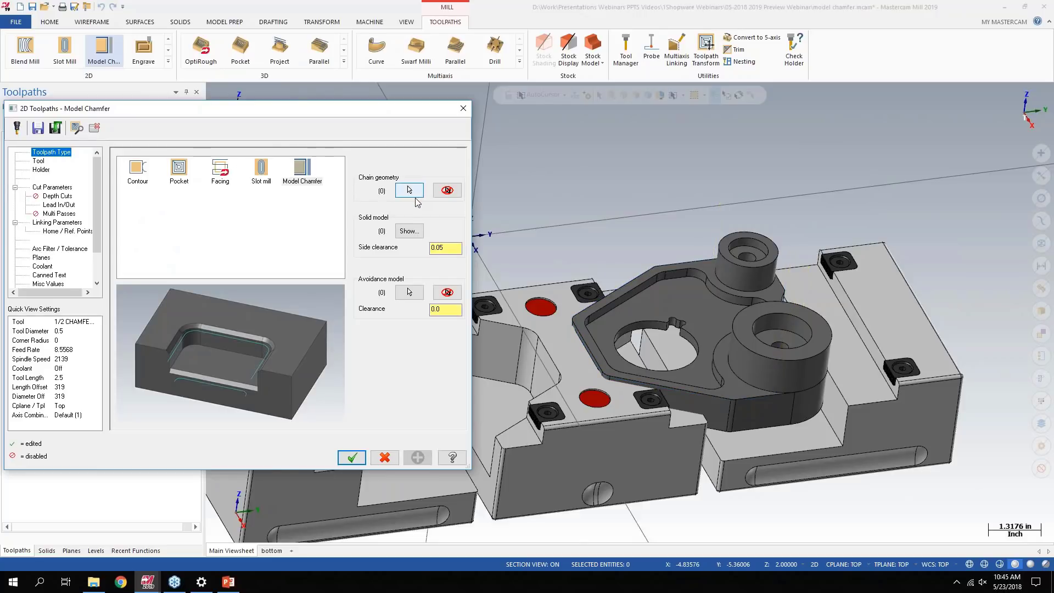
pyautogui.click(411, 196)
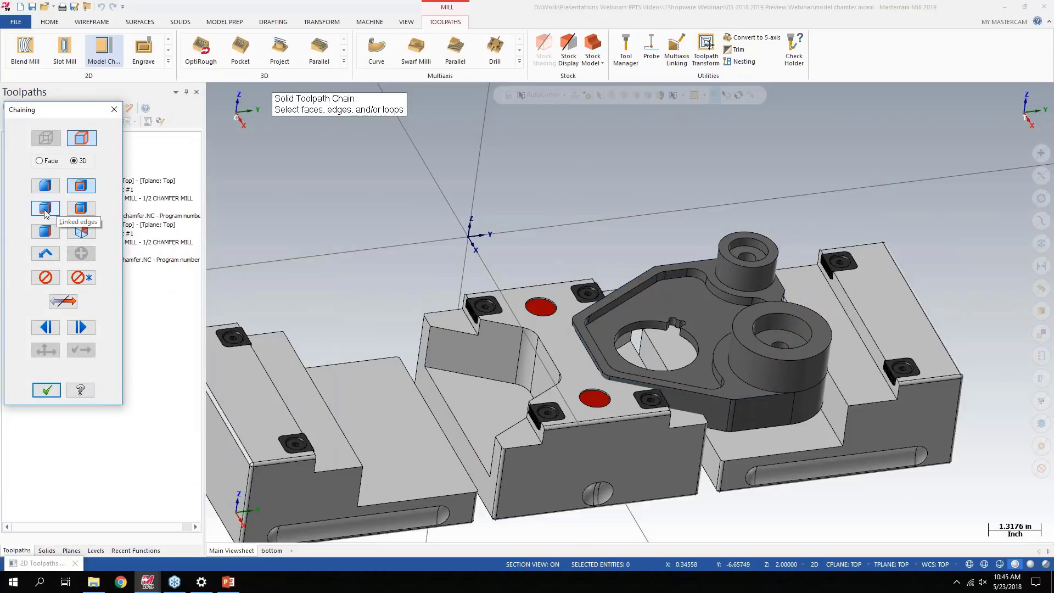
pyautogui.click(45, 213)
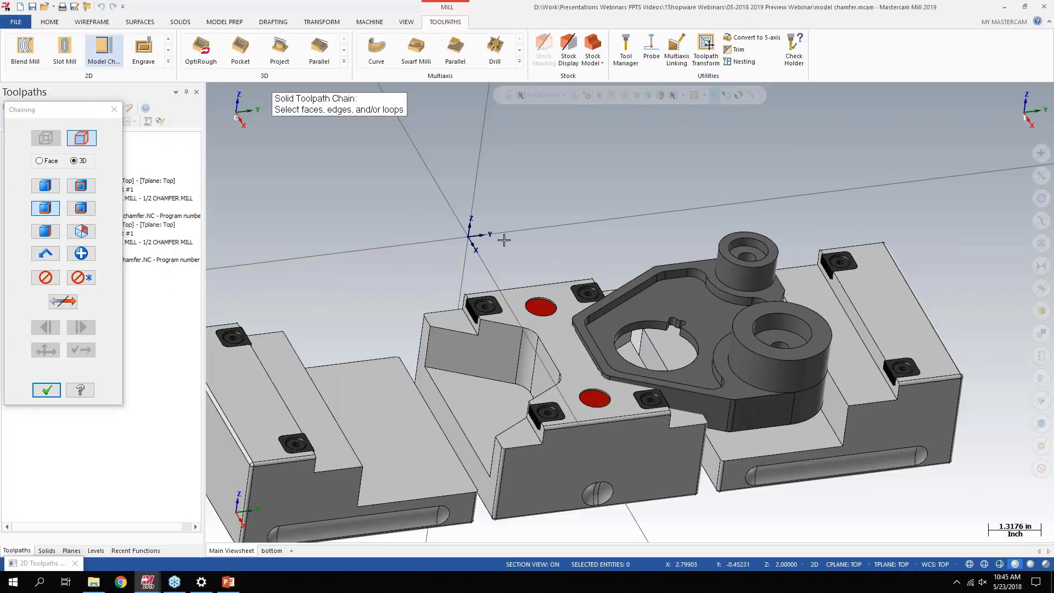
# Chain the pocket's upper inner edges from beside the small boss around to the large boss, and accept the partial chain
pyautogui.moveTo(473, 235); pyautogui.dragTo(554, 245, button='middle')
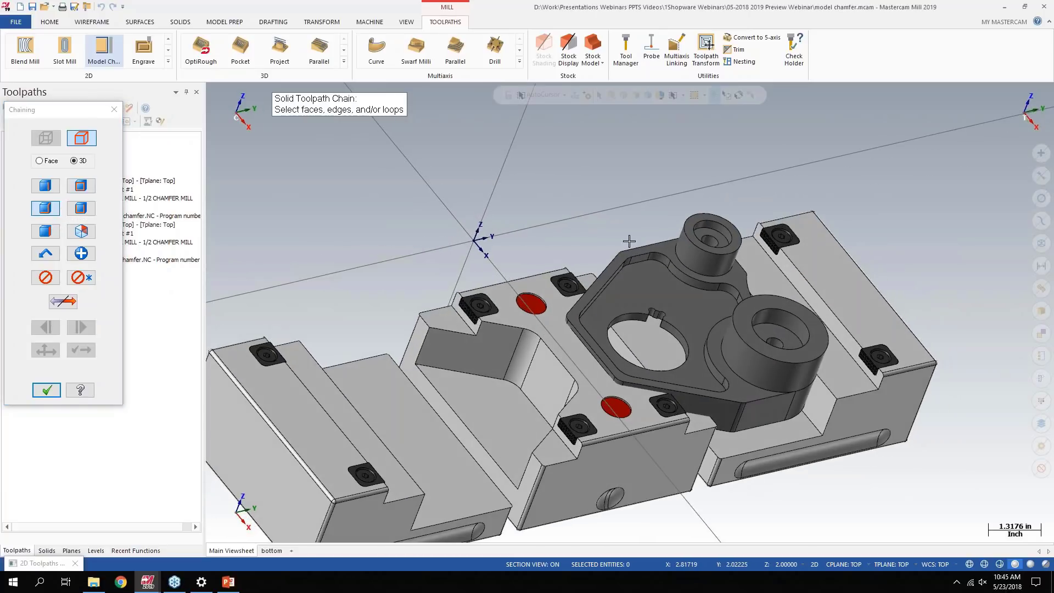
pyautogui.click(668, 264)
pyautogui.scroll(5, 669, 263)
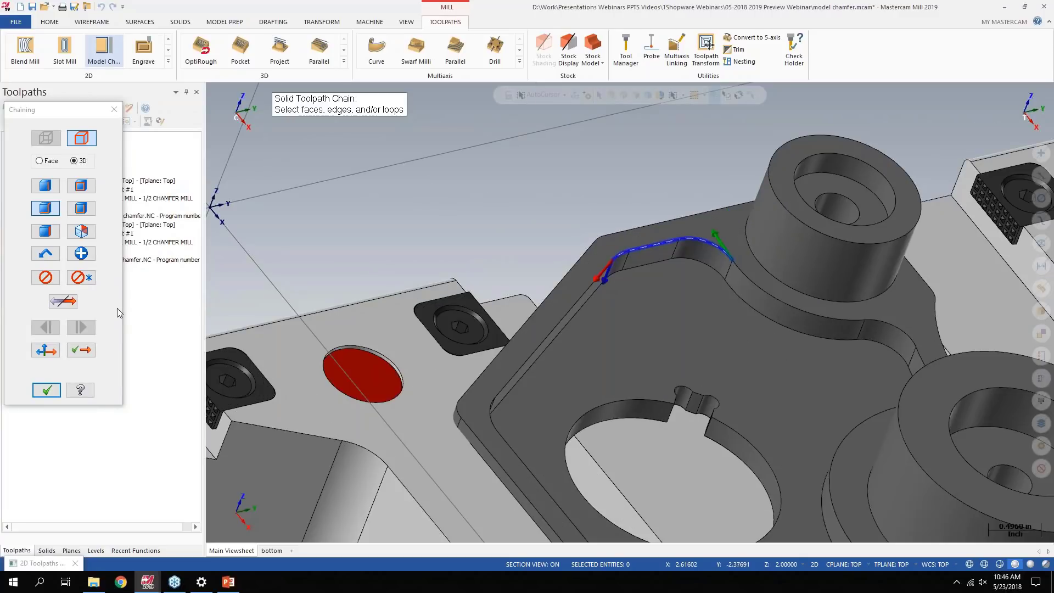
pyautogui.click(80, 350)
pyautogui.click(80, 350)
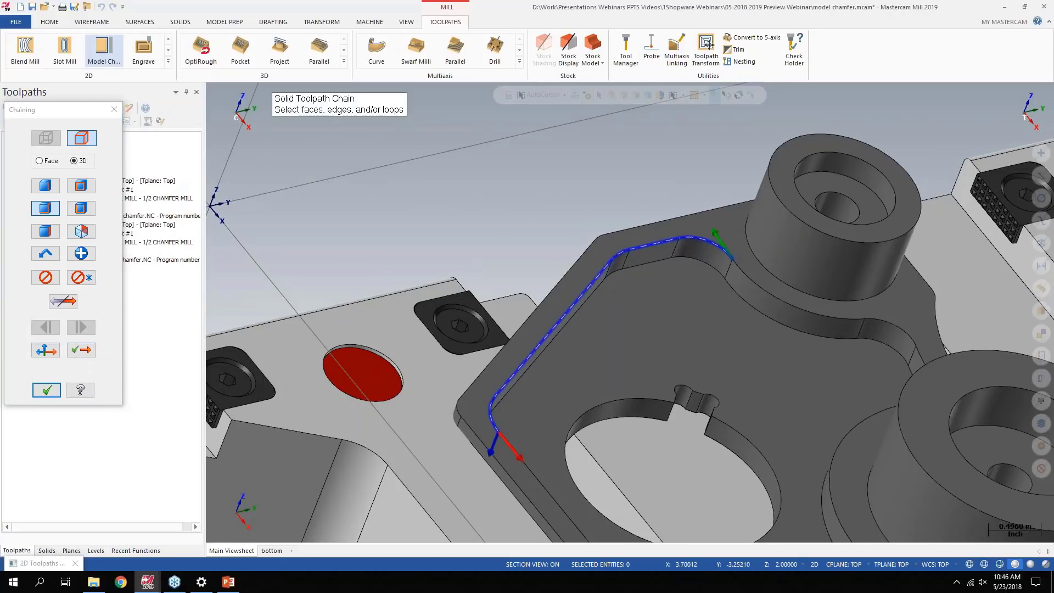
pyautogui.moveTo(340, 260); pyautogui.dragTo(259, 130, button='middle')
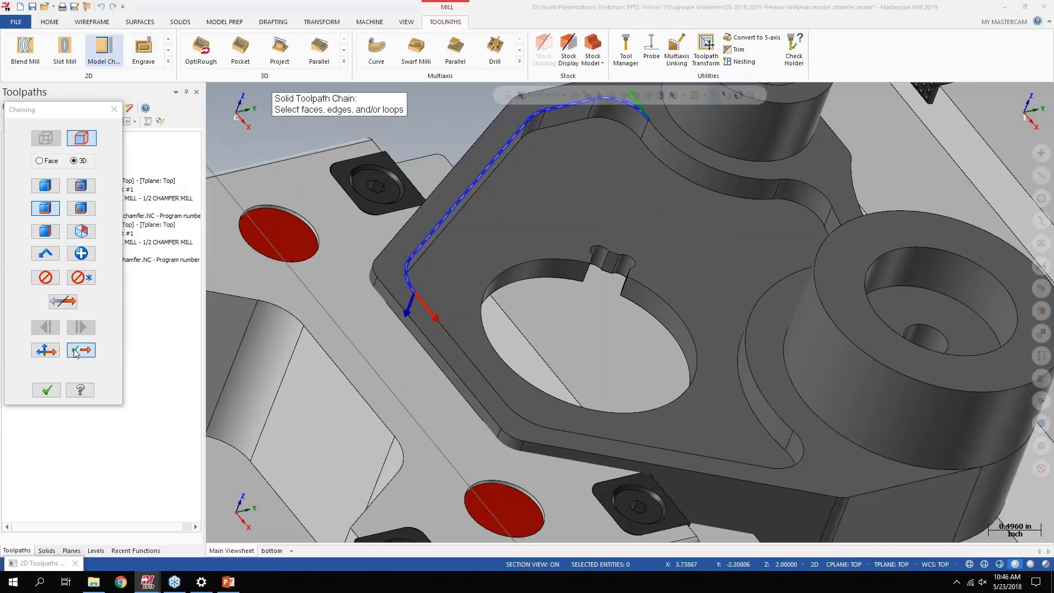
pyautogui.click(75, 353)
pyautogui.click(75, 353)
pyautogui.click(46, 390)
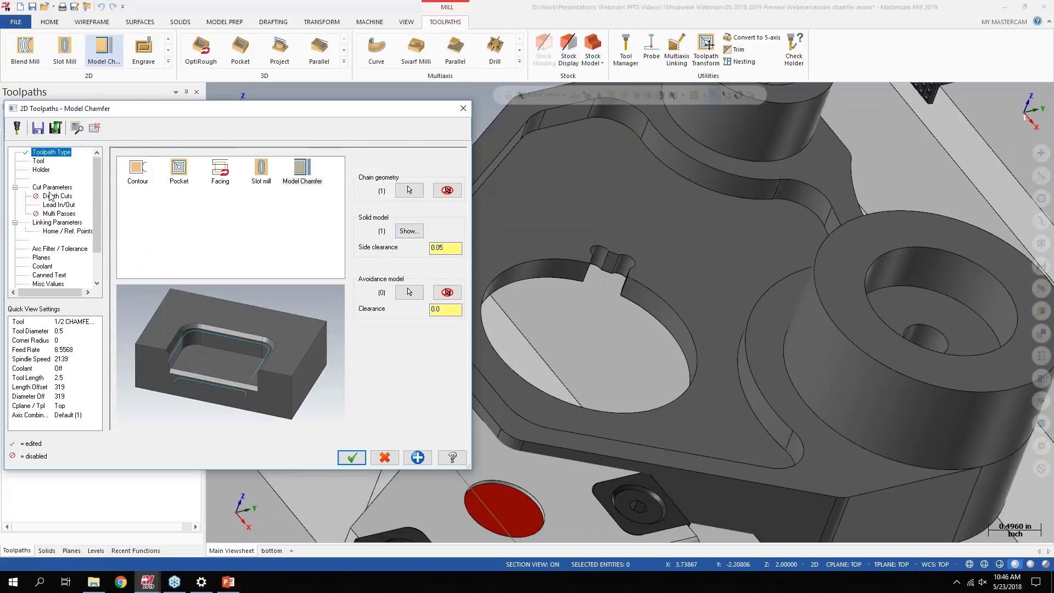
# Check the new chamfer's cut parameters and lead in/out settings, and generate the toolpath
pyautogui.click(52, 188)
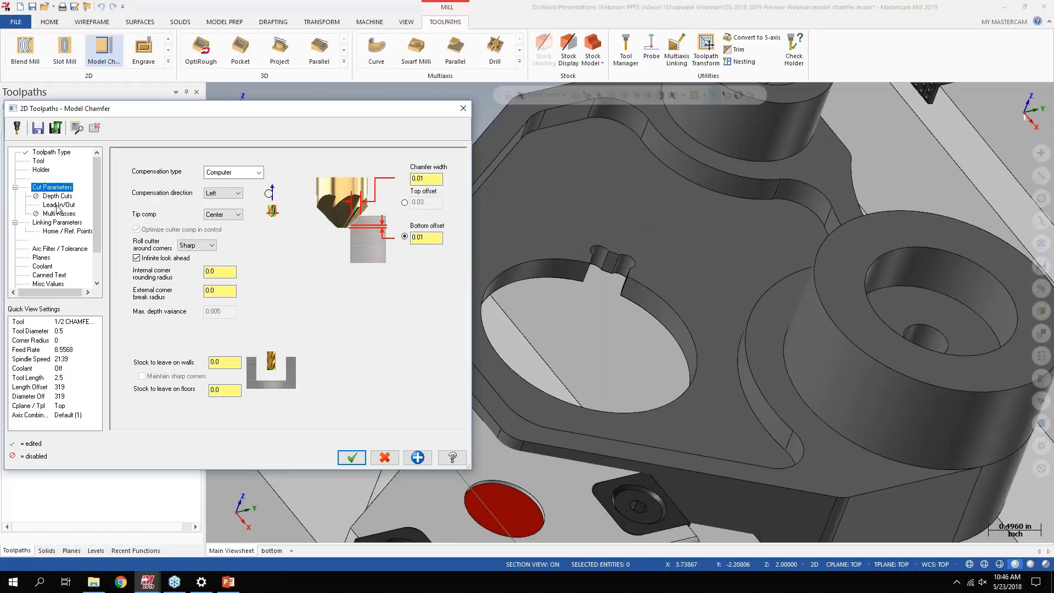
pyautogui.click(59, 205)
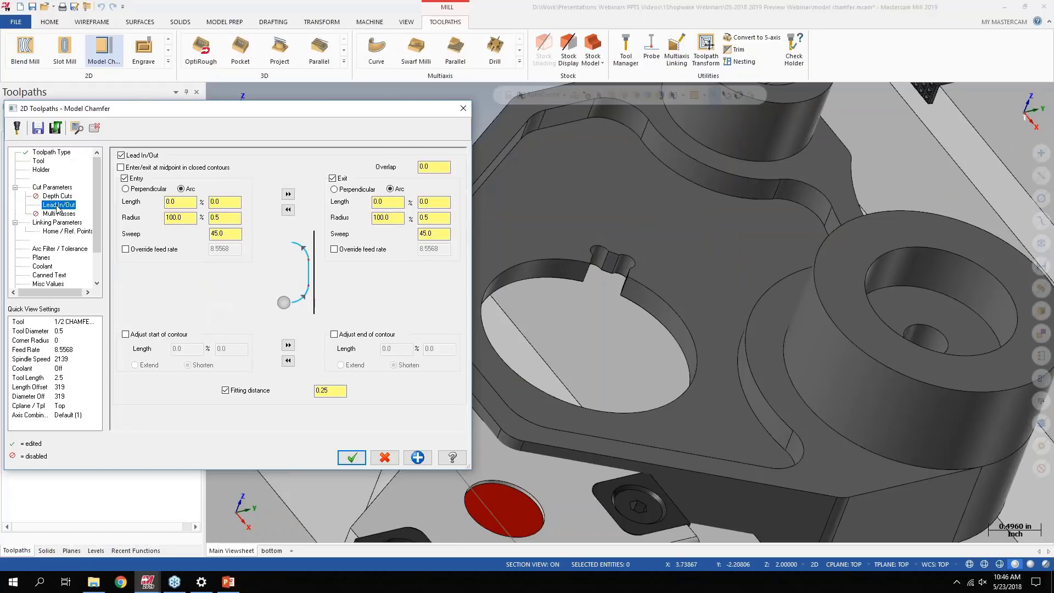
pyautogui.click(352, 458)
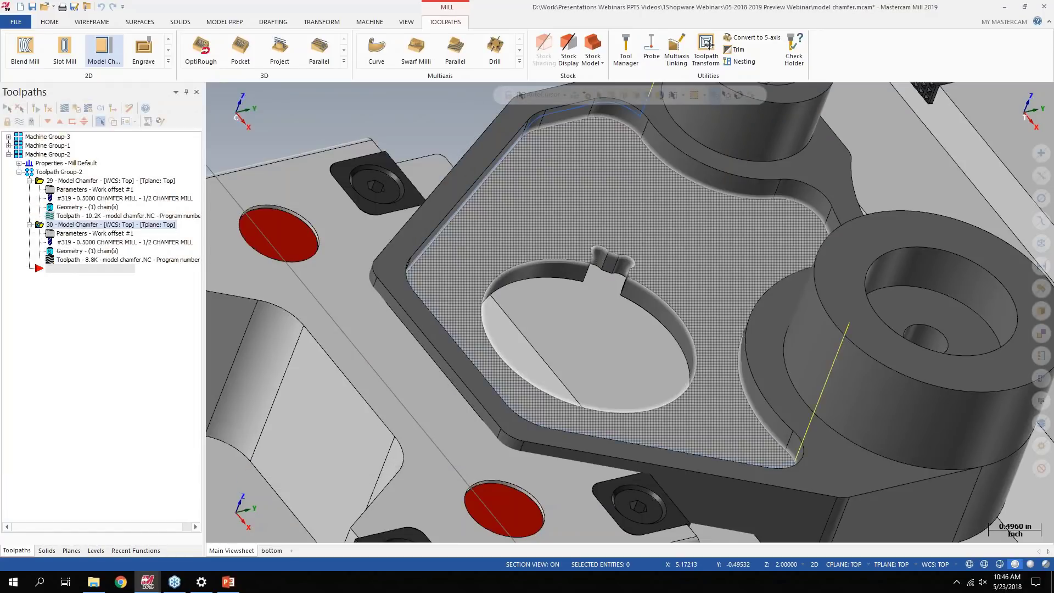
# Inspect the pocket-edge chamfer toolpath near the small boss and backplot the tool's entry along the edge
pyautogui.moveTo(570, 245)
pyautogui.mouseDown(button='middle')
pyautogui.moveTo(636, 263)
pyautogui.moveTo(630, 336)
pyautogui.moveTo(663, 164)
pyautogui.mouseUp(button='middle')
pyautogui.scroll(-3, 636, 263)
pyautogui.scroll(2, 664, 165)
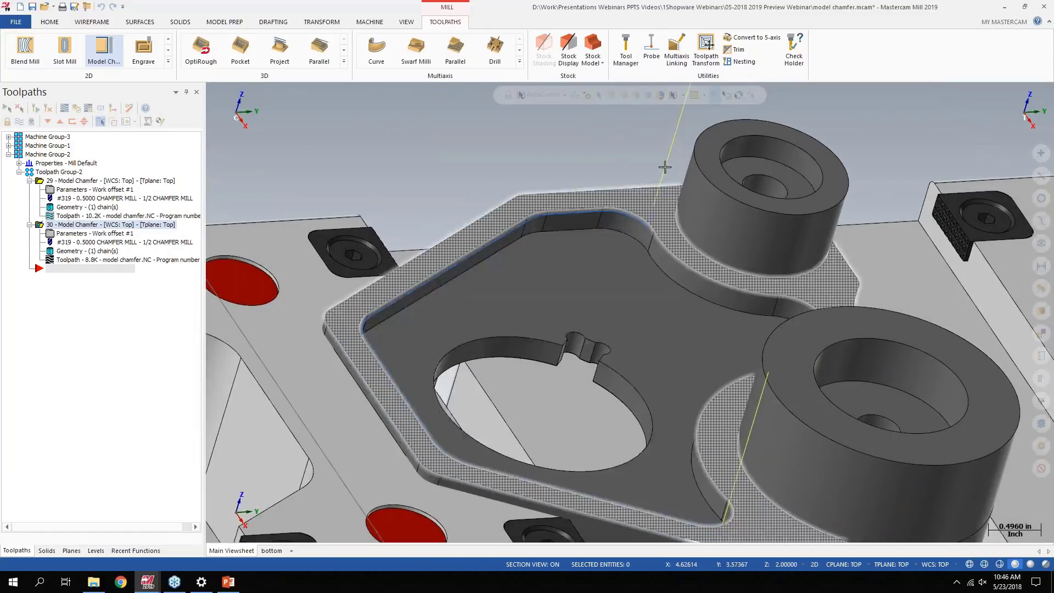
pyautogui.scroll(2, 711, 206)
pyautogui.scroll(3, 711, 207)
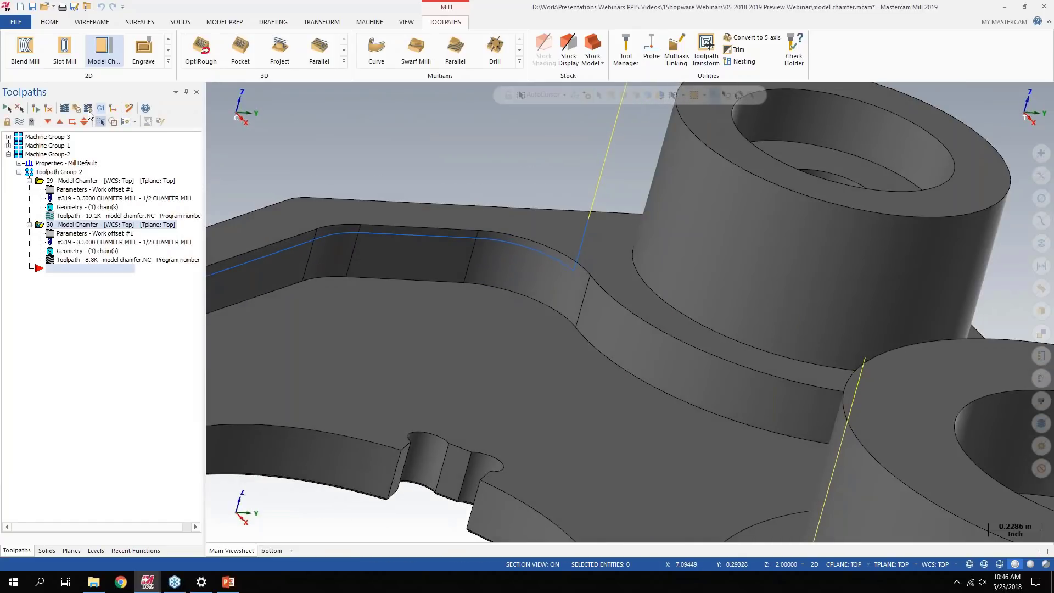
pyautogui.click(65, 109)
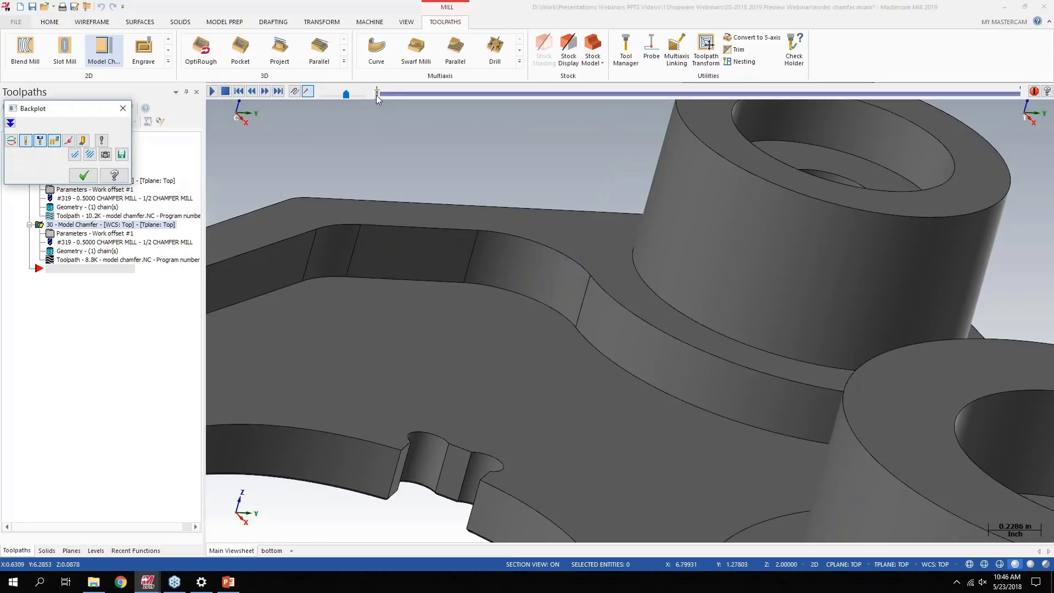
pyautogui.moveTo(423, 95); pyautogui.dragTo(516, 96)
pyautogui.moveTo(702, 222); pyautogui.dragTo(675, 241, button='middle')
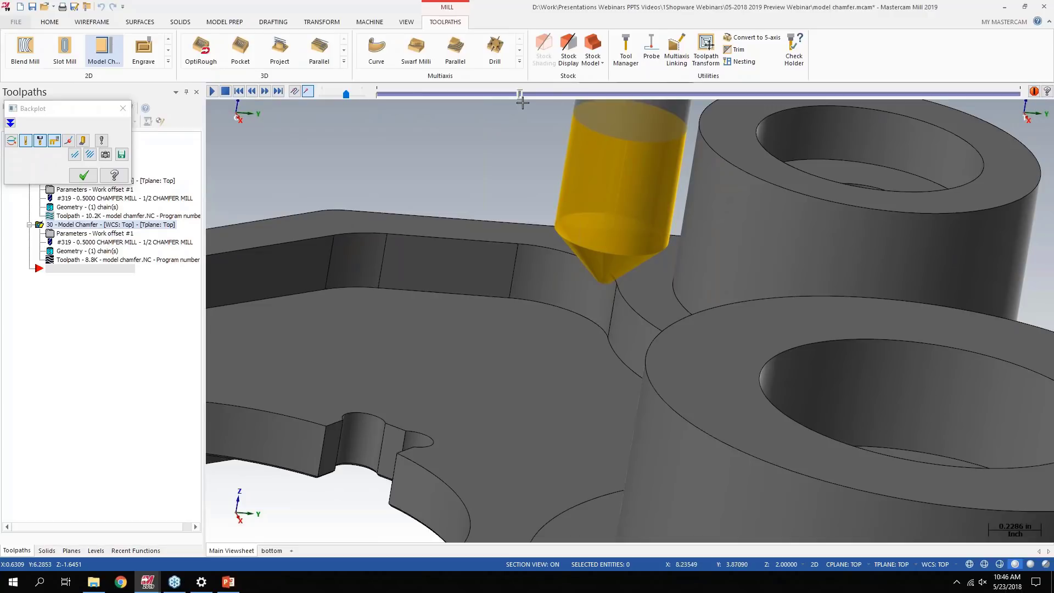
pyautogui.moveTo(530, 94)
pyautogui.mouseDown()
pyautogui.moveTo(564, 94)
pyautogui.moveTo(508, 93)
pyautogui.mouseUp()
pyautogui.click(83, 175)
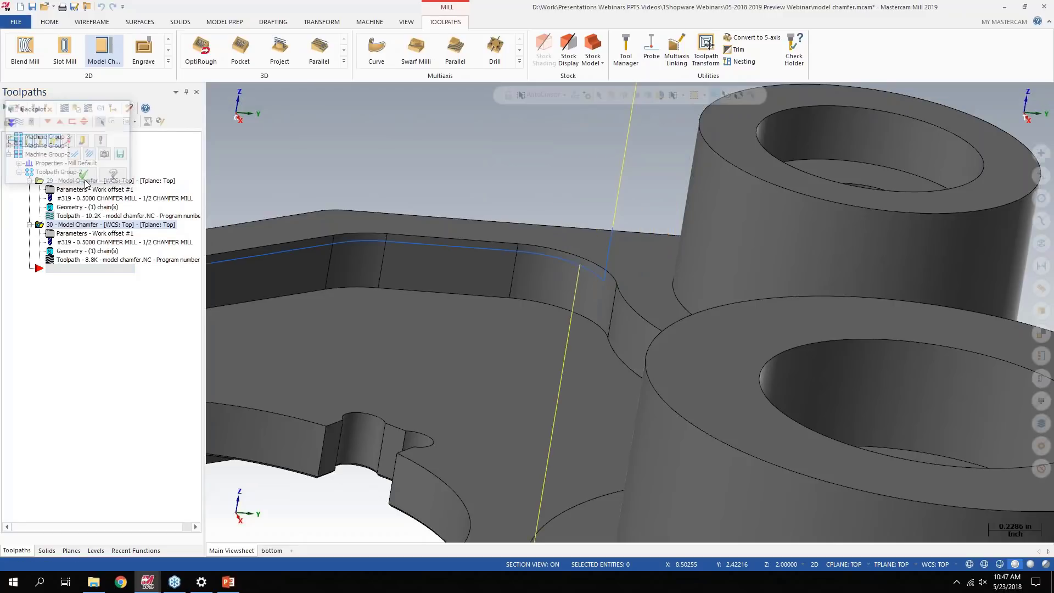
# Review the second Model Chamfer's side clearance, lead in/out arc radius and fitting distance, and accept the parameters
pyautogui.click(77, 233)
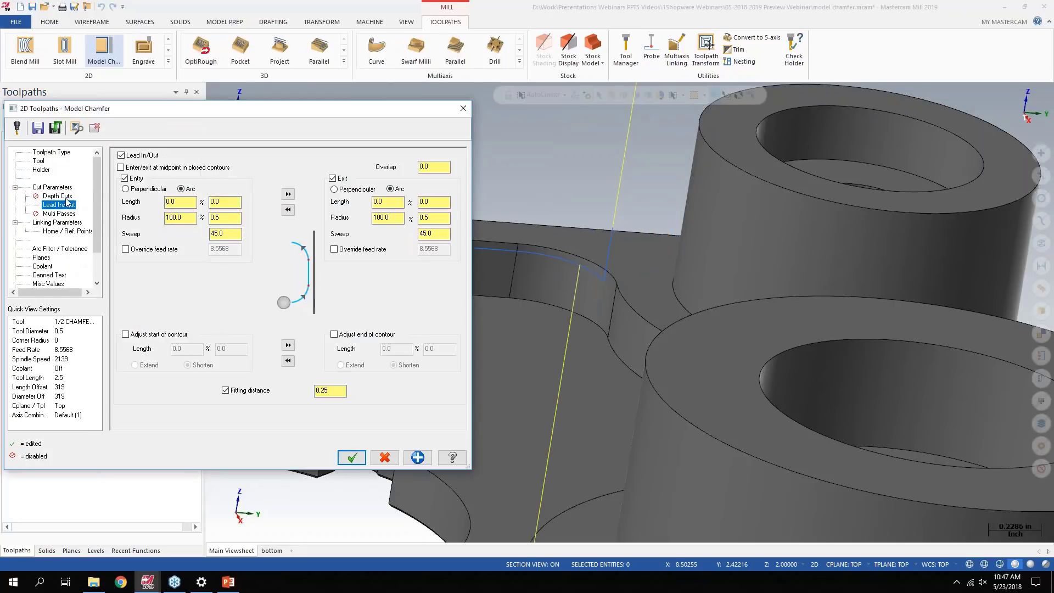
pyautogui.click(51, 152)
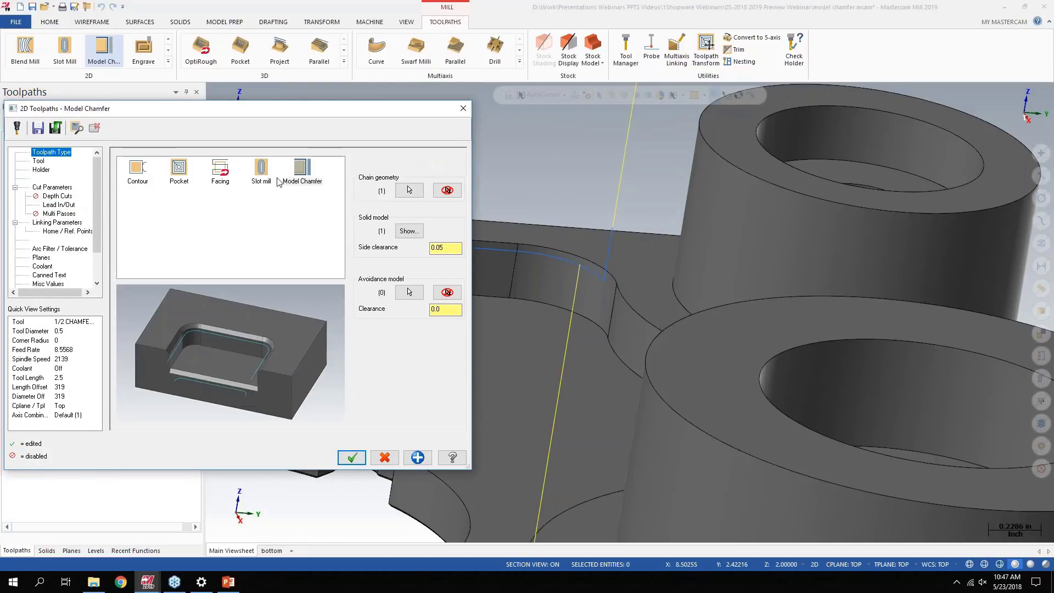
pyautogui.doubleClick(445, 248)
pyautogui.click(62, 205)
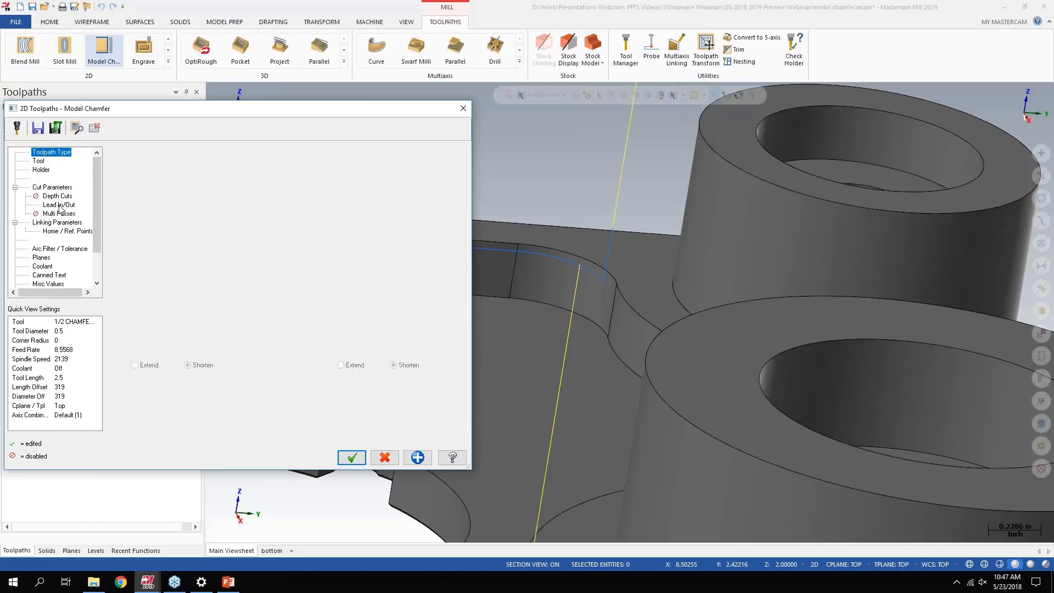
pyautogui.doubleClick(332, 392)
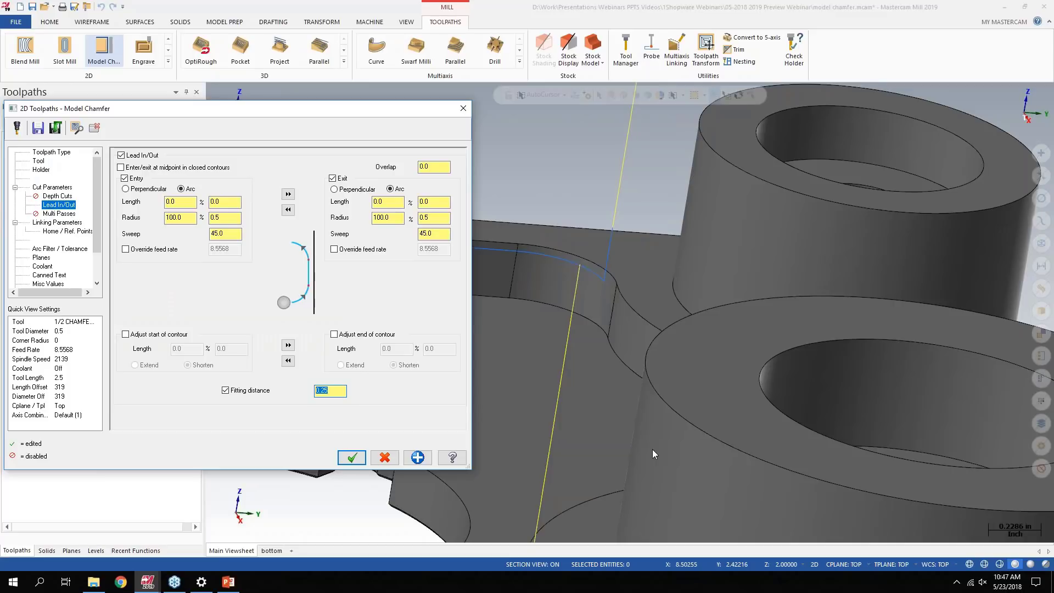
pyautogui.doubleClick(224, 217)
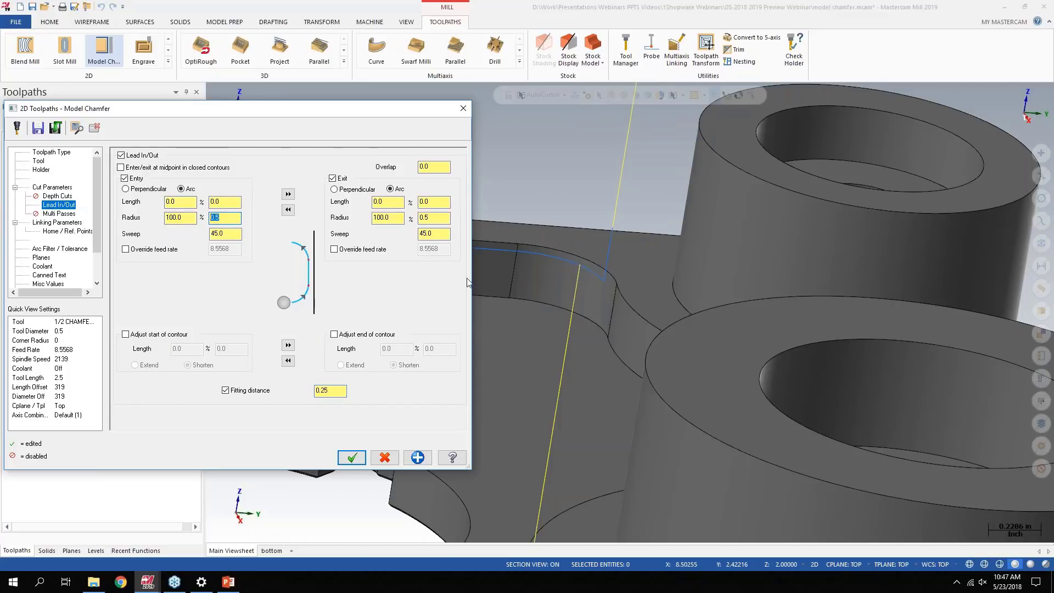
pyautogui.doubleClick(330, 390)
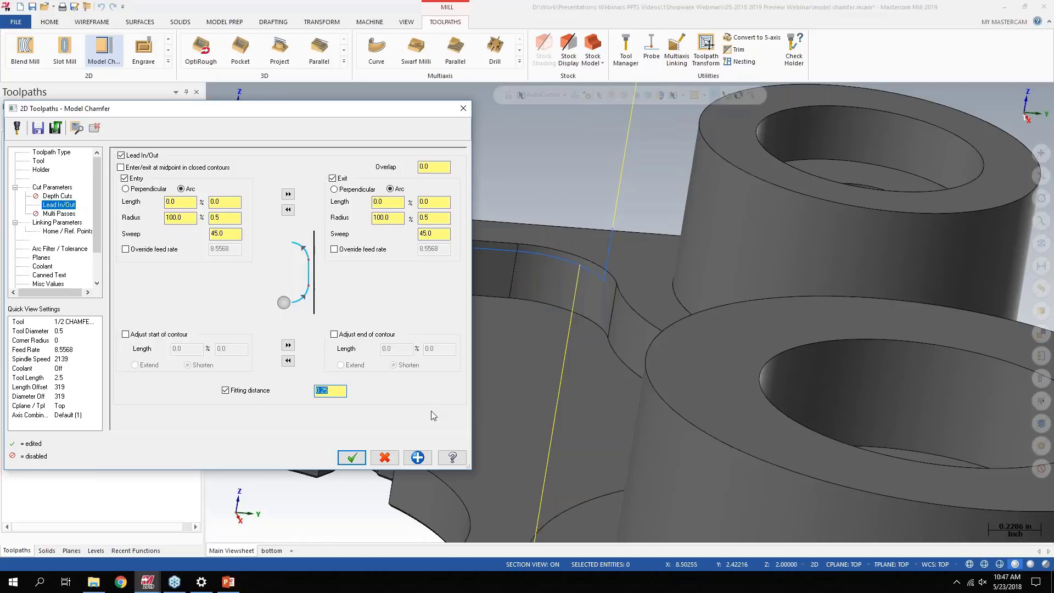
pyautogui.click(220, 217)
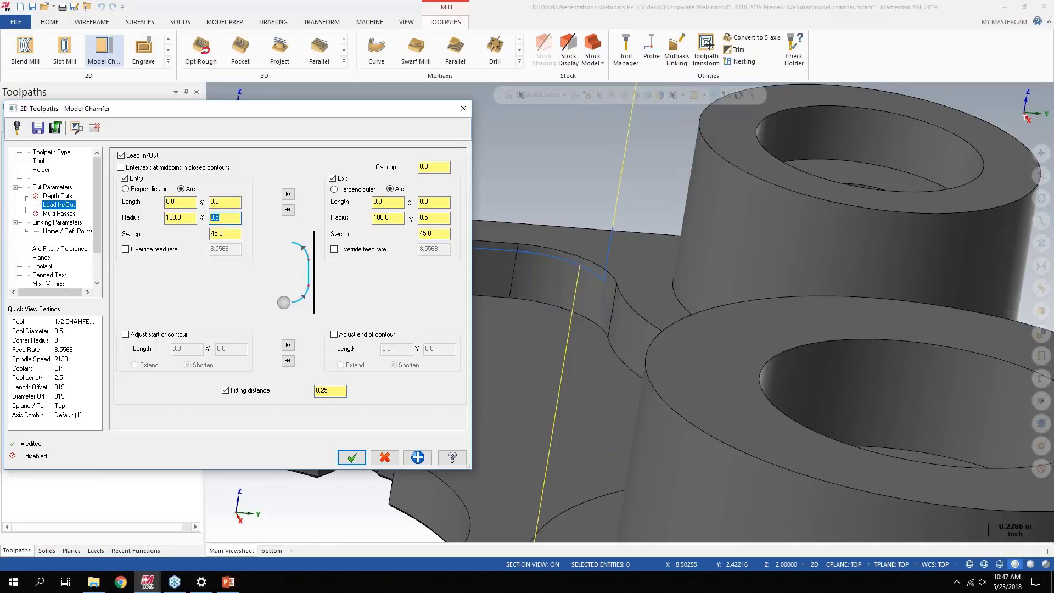
pyautogui.click(324, 390)
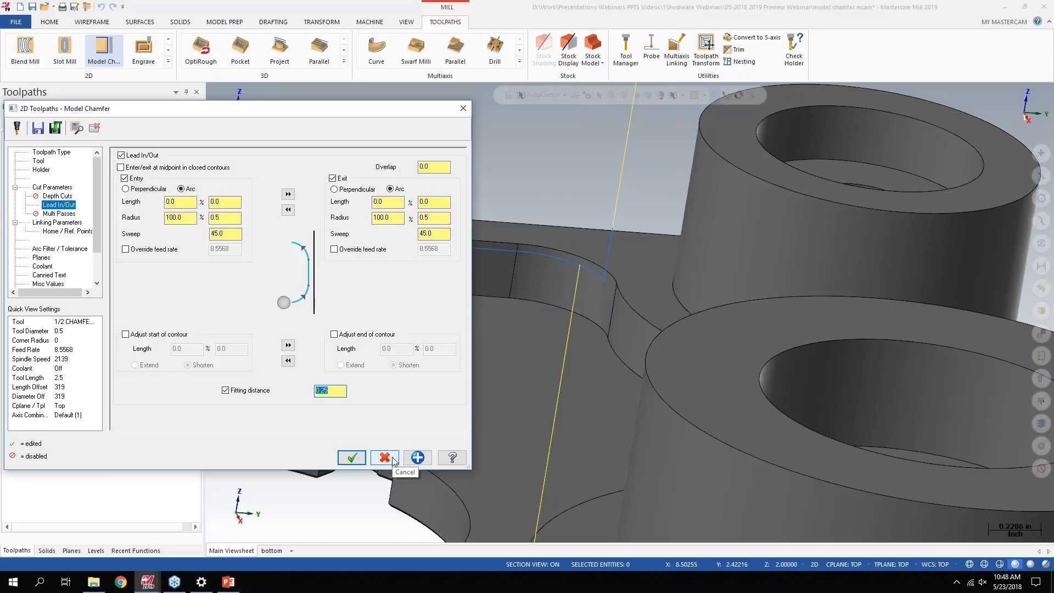
pyautogui.click(351, 457)
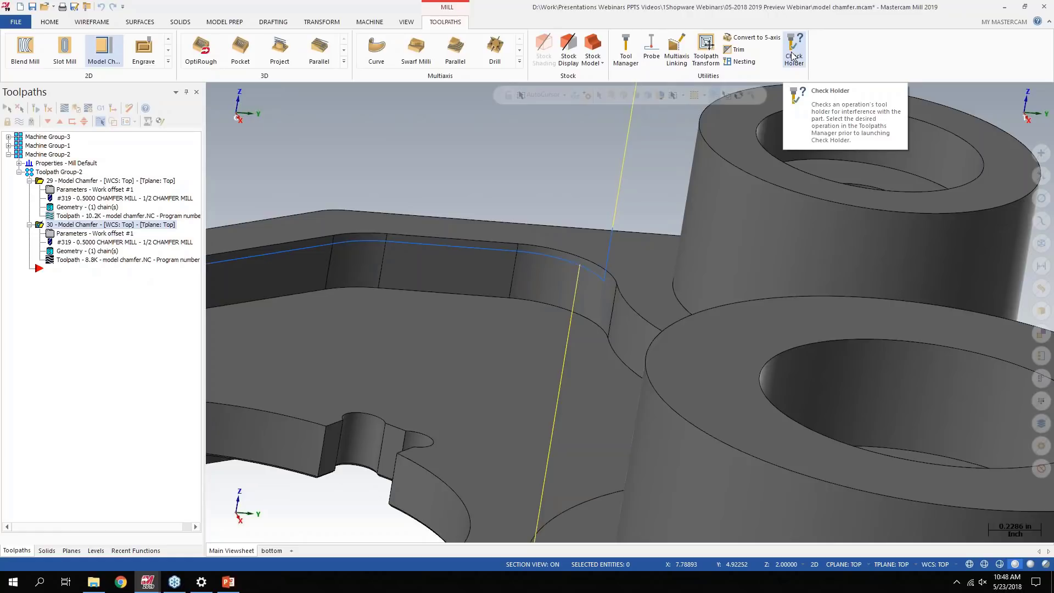
# View the Check Holder options for the second Model Chamfer, and switch to the toolpath operations of the 3D Dynamic_MONKEY_TP file
pyautogui.click(792, 55)
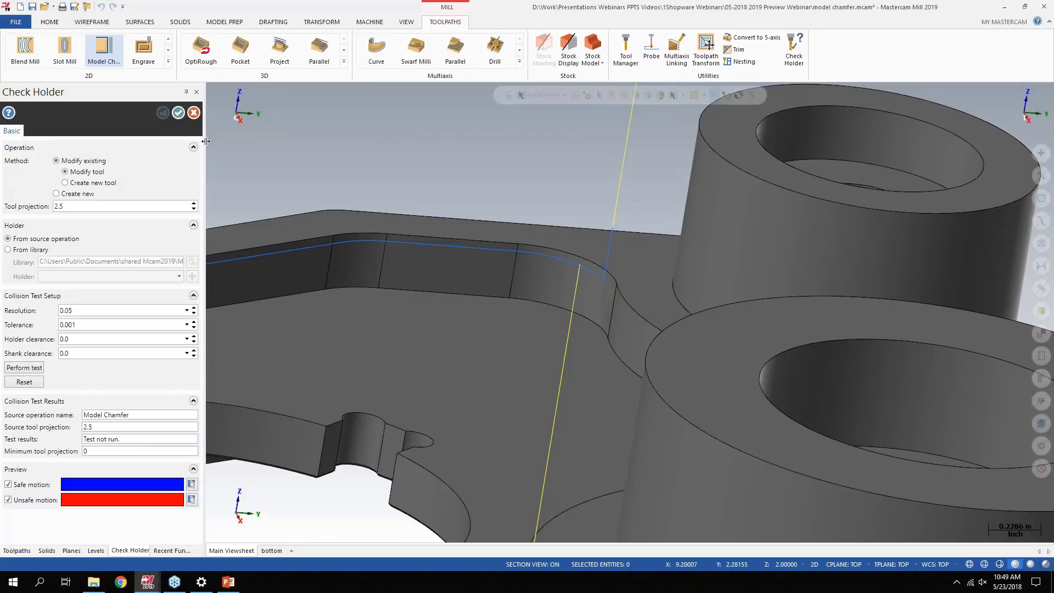
pyautogui.moveTo(147, 582)
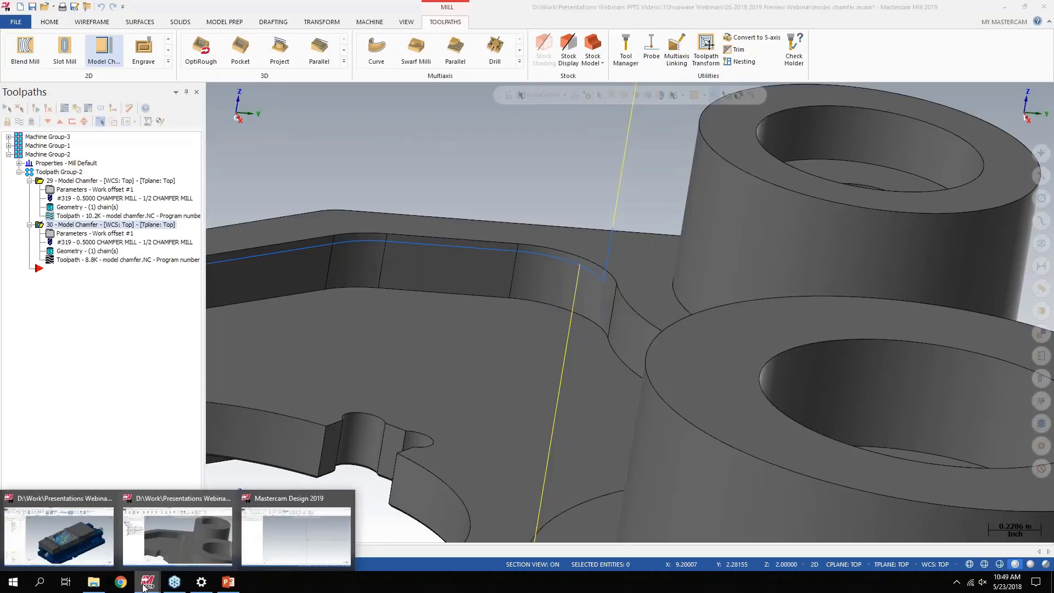
pyautogui.click(70, 533)
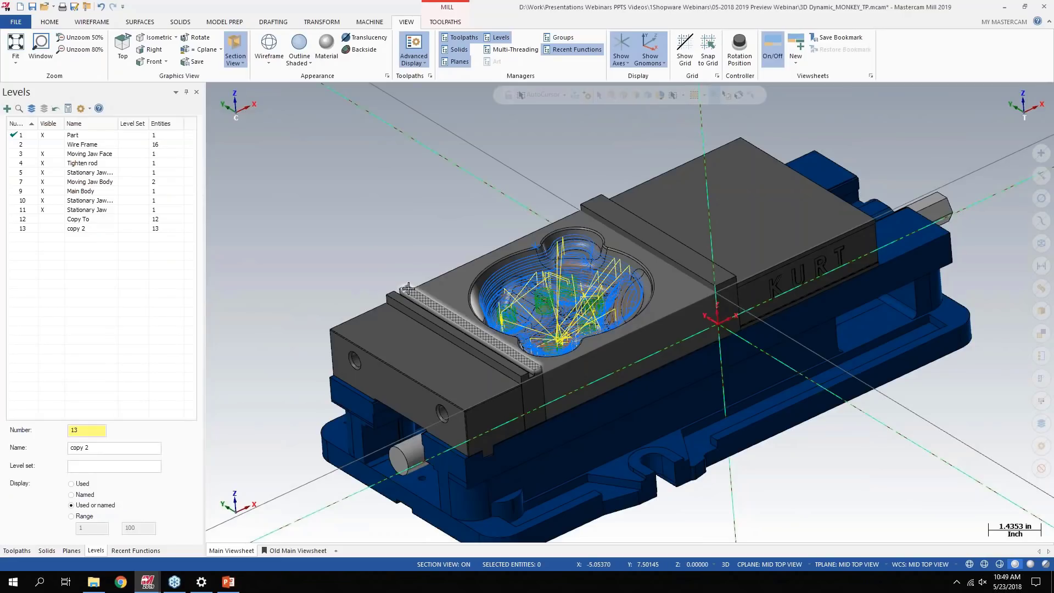
pyautogui.moveTo(409, 292); pyautogui.dragTo(408, 283, button='middle')
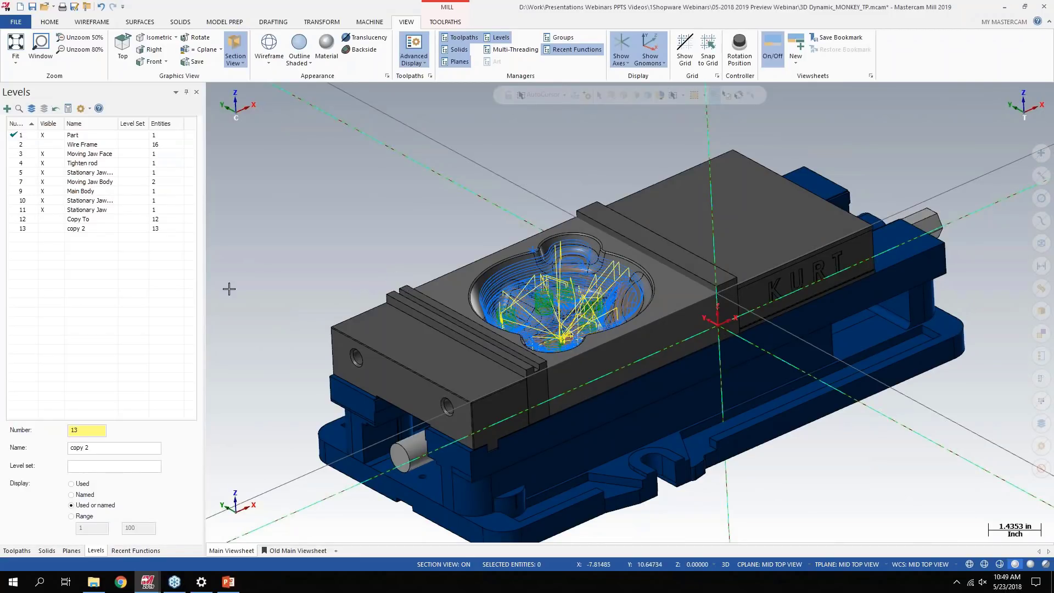
pyautogui.click(18, 551)
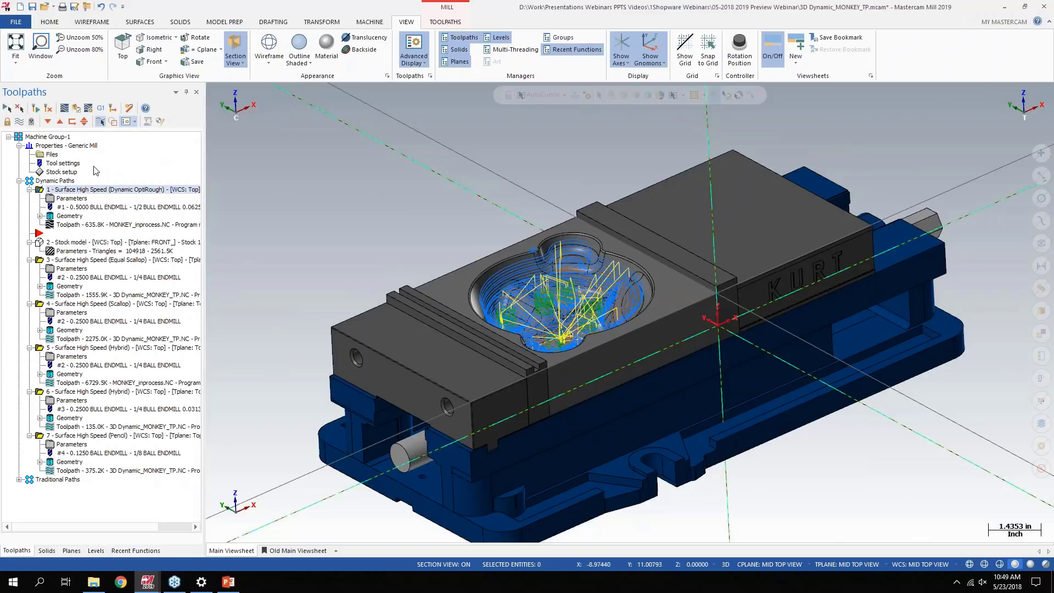
# Review the Dynamic OptiRough operation's tool and its transition settings for skipping small pockets, and close its parameters
pyautogui.click(70, 199)
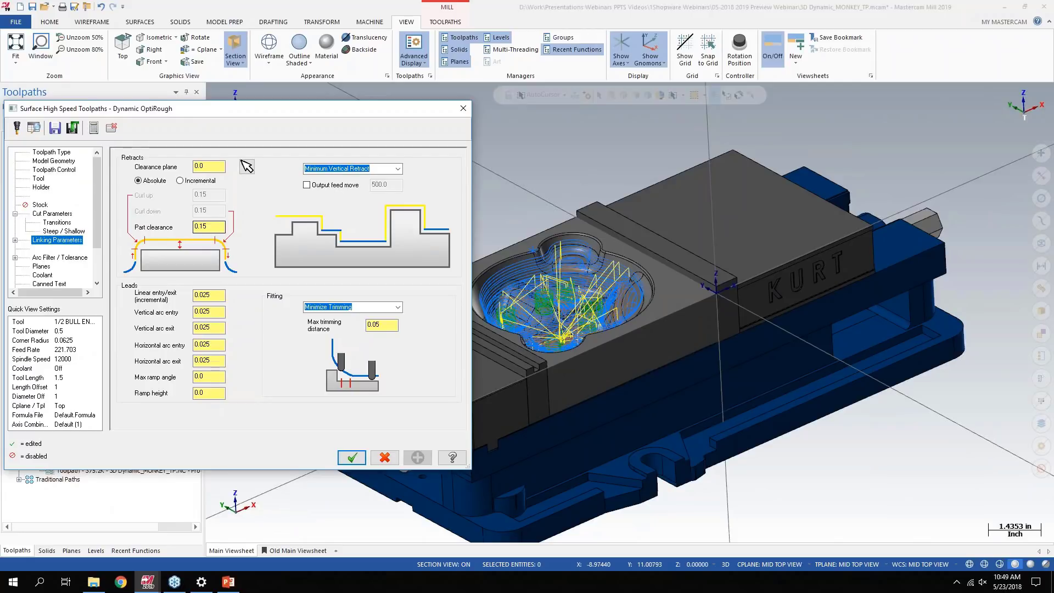
pyautogui.click(56, 223)
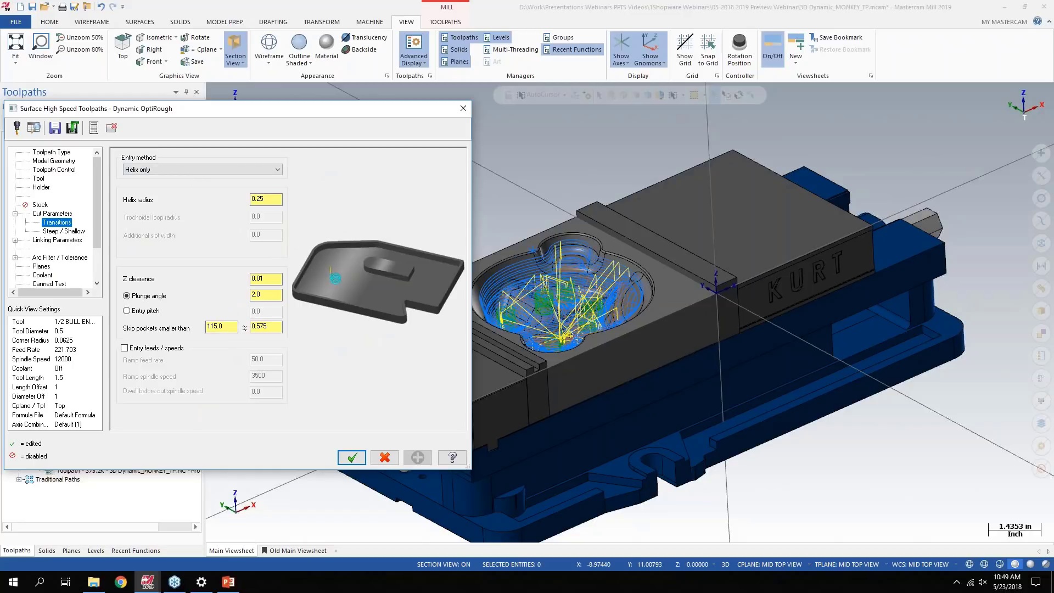
pyautogui.click(226, 327)
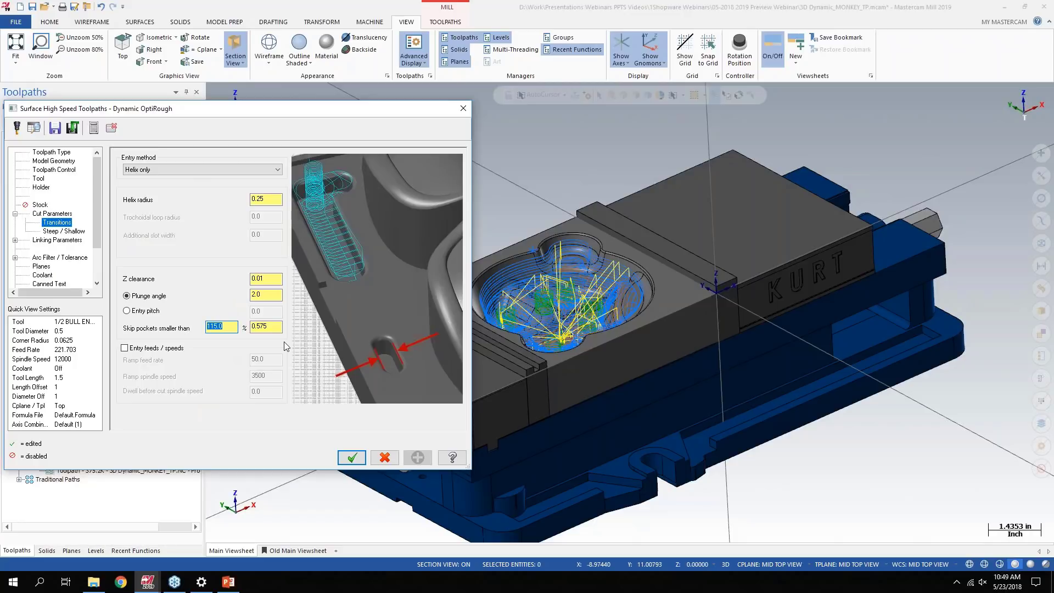
pyautogui.click(38, 179)
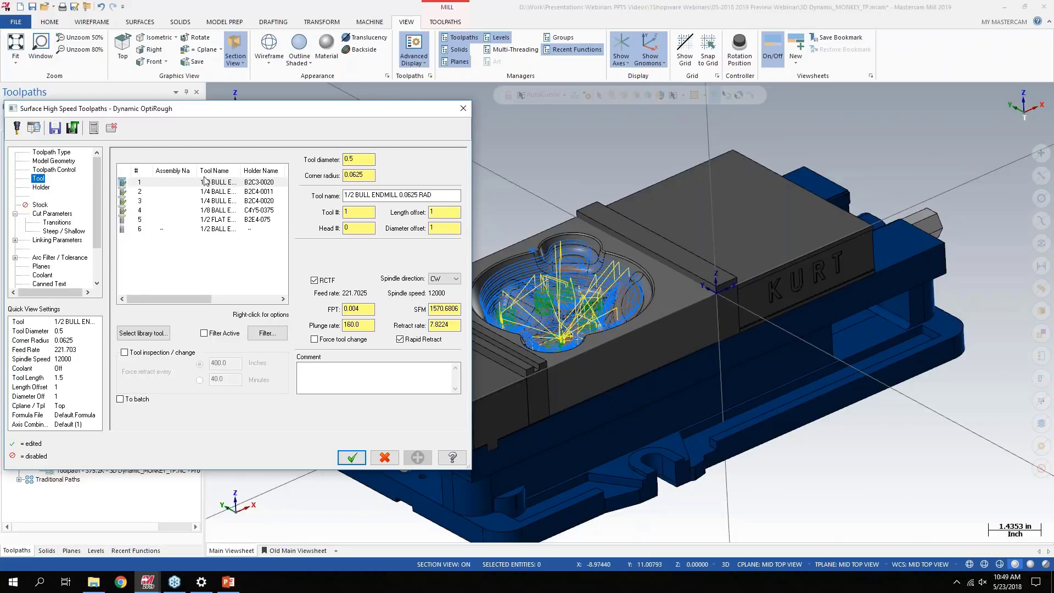
pyautogui.click(58, 223)
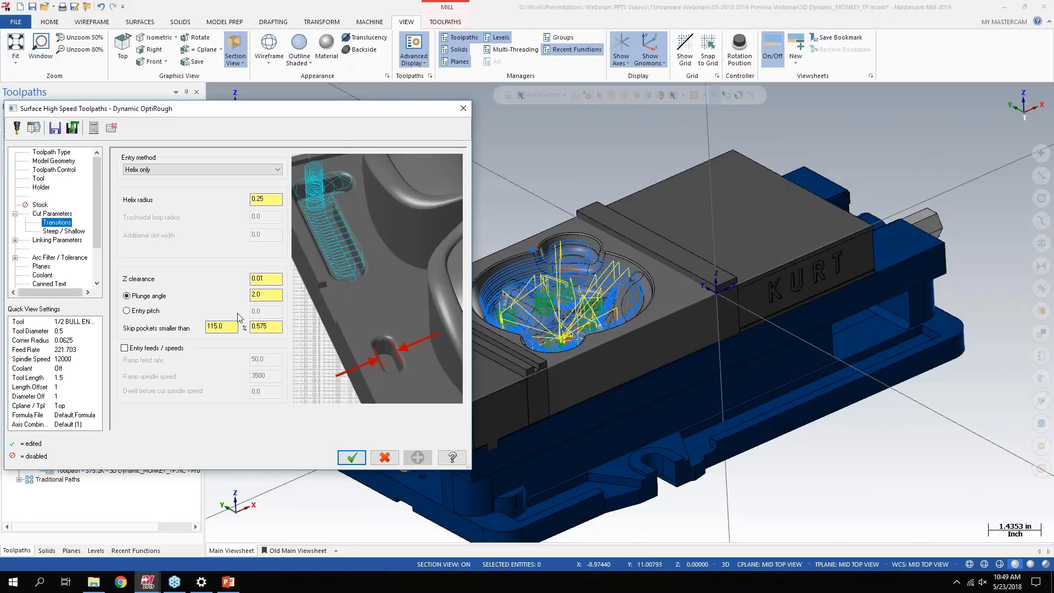
pyautogui.click(220, 326)
pyautogui.press('Return')
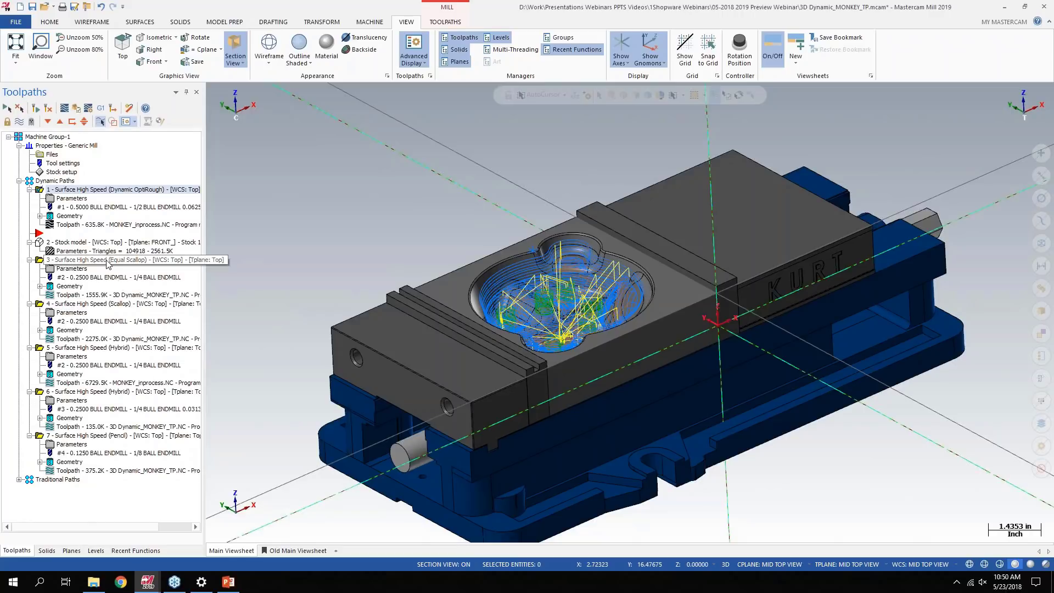
# Display the Scallop operation's toolpath, locate Scallop among the 3D finishing toolpaths, and inspect the passes in the cavity
pyautogui.click(100, 307)
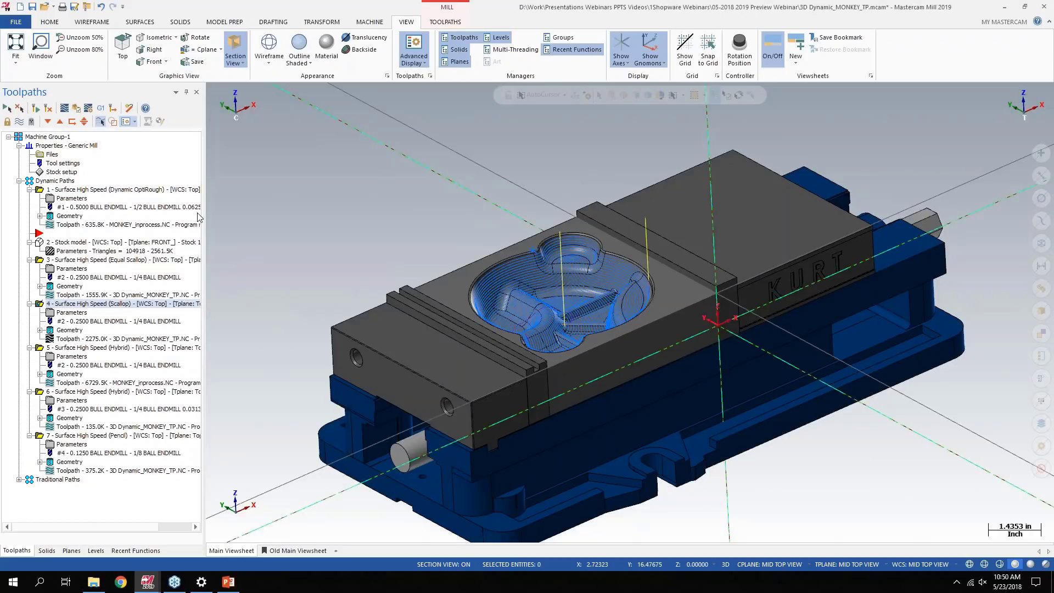
pyautogui.click(444, 22)
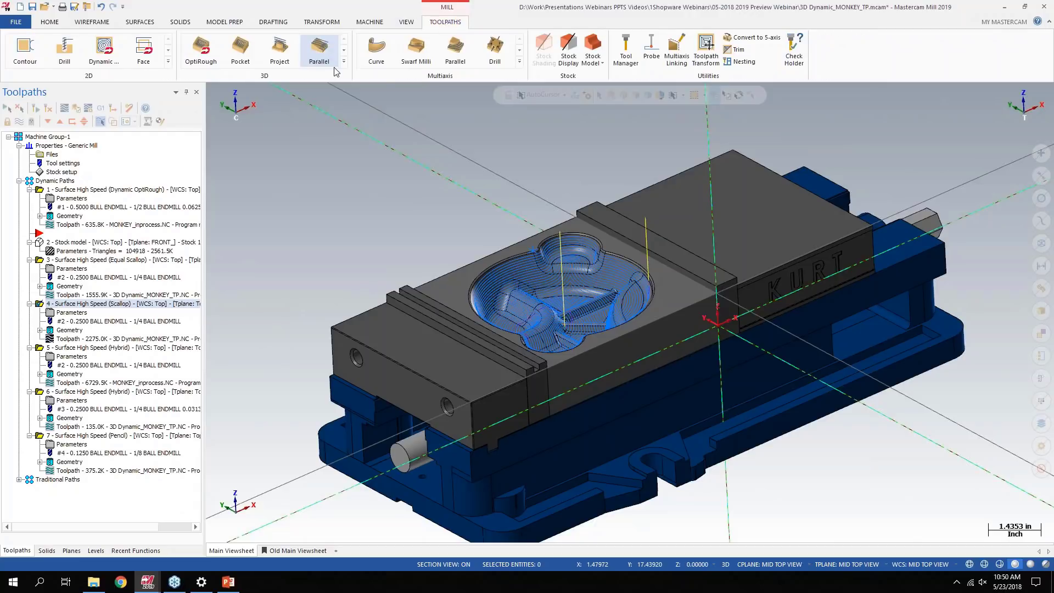
pyautogui.click(344, 66)
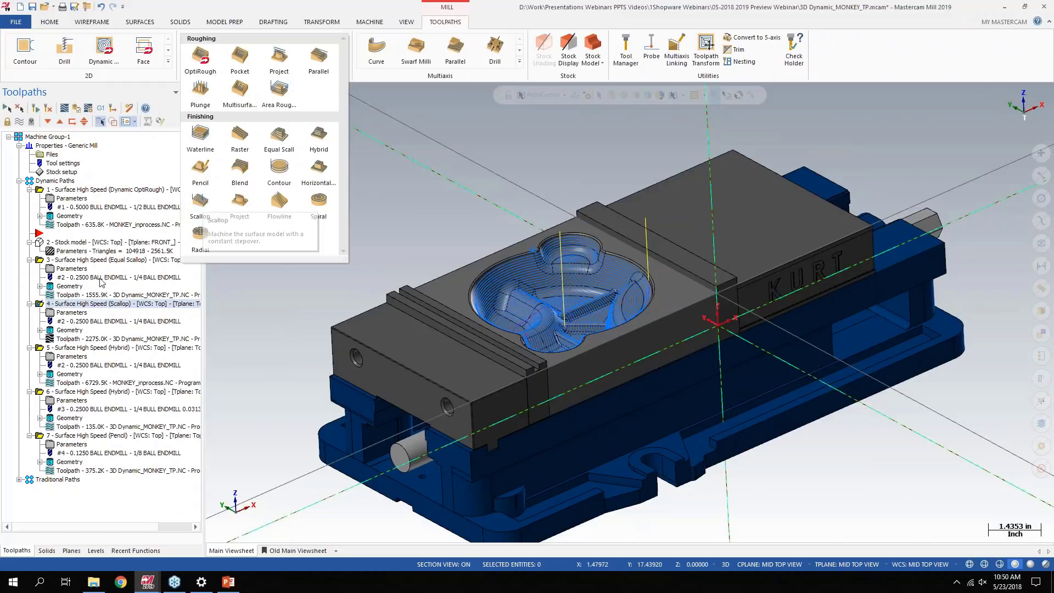
pyautogui.click(200, 203)
pyautogui.scroll(6, 605, 268)
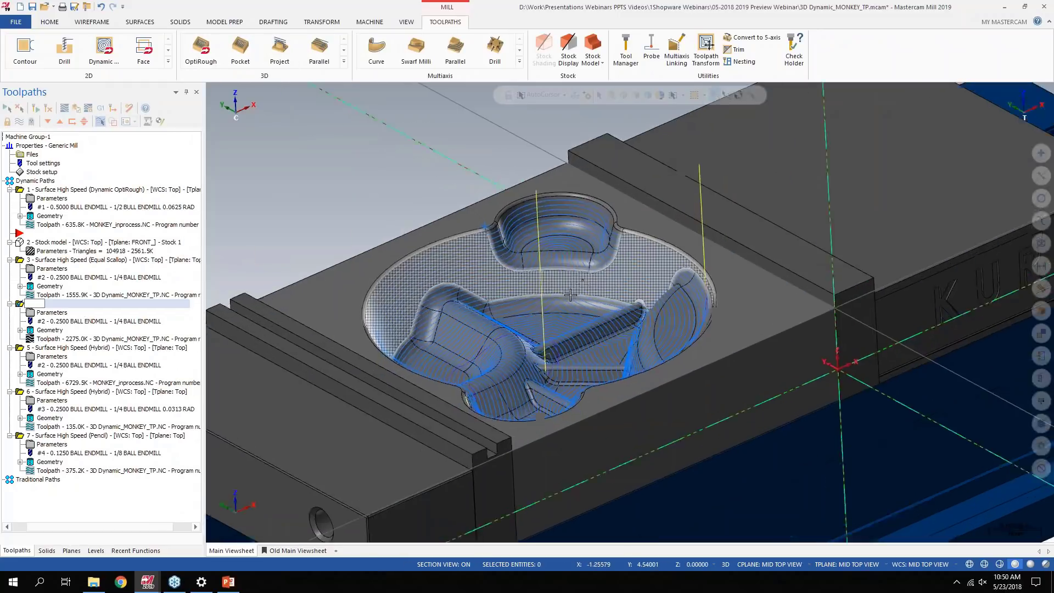
pyautogui.scroll(3, 552, 343)
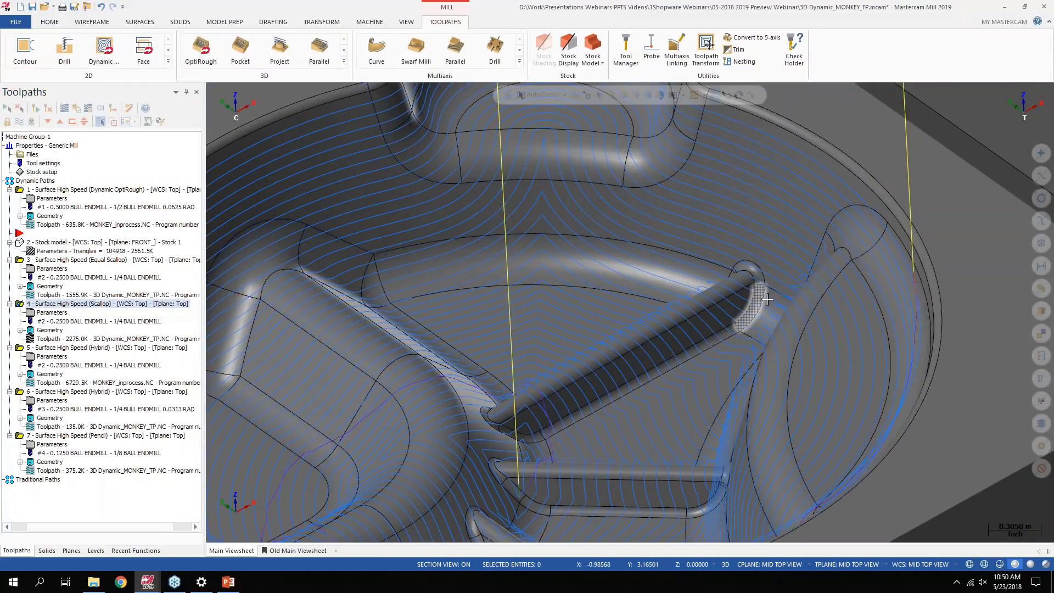
# Turn off glow highlighting for selections in the system configuration and apply the change
pyautogui.click(14, 24)
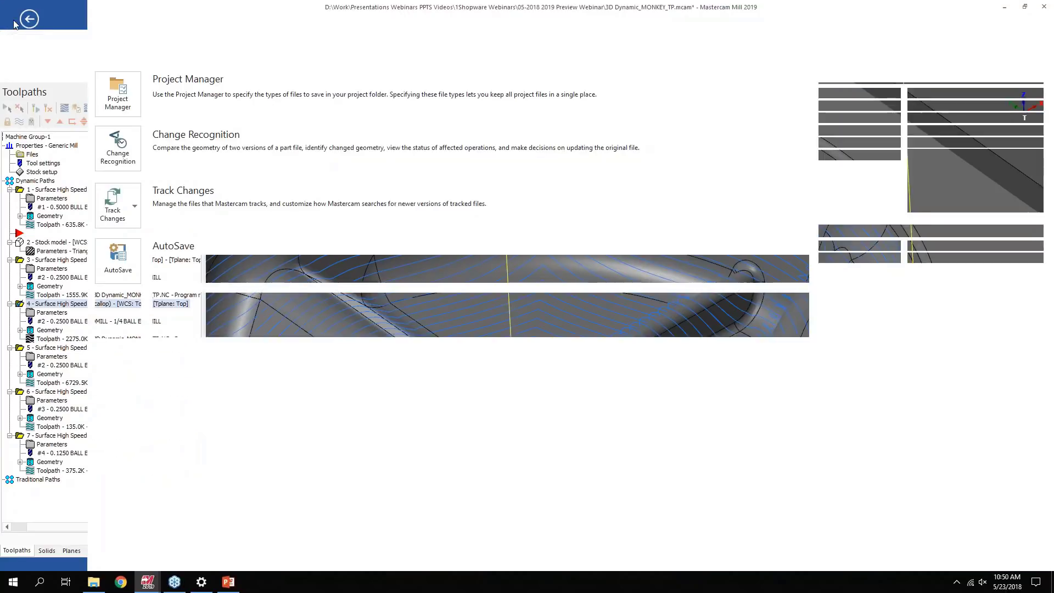
pyautogui.click(25, 318)
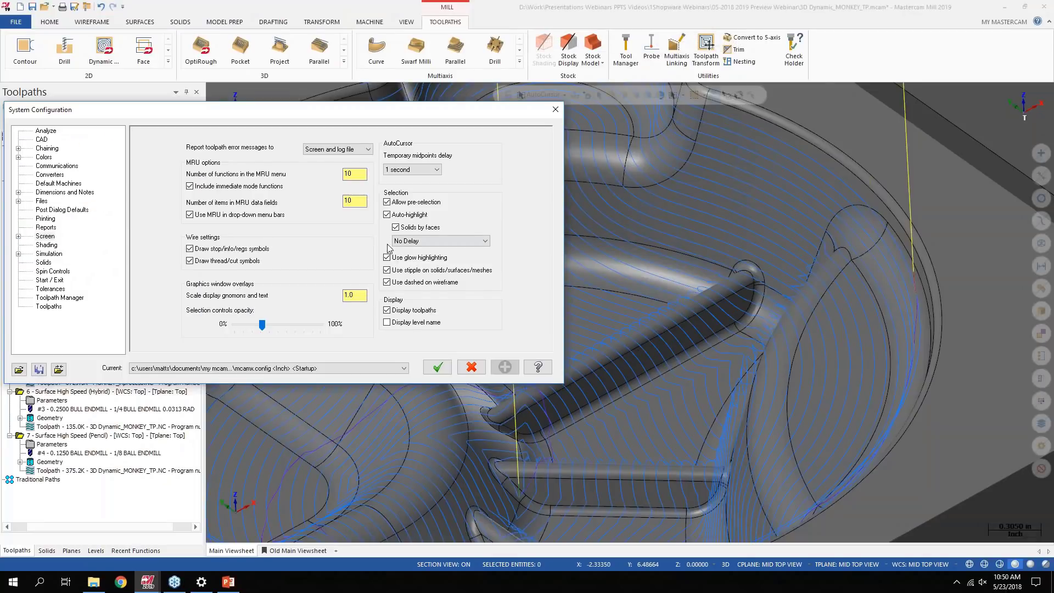
pyautogui.click(387, 258)
pyautogui.click(437, 367)
pyautogui.click(316, 284)
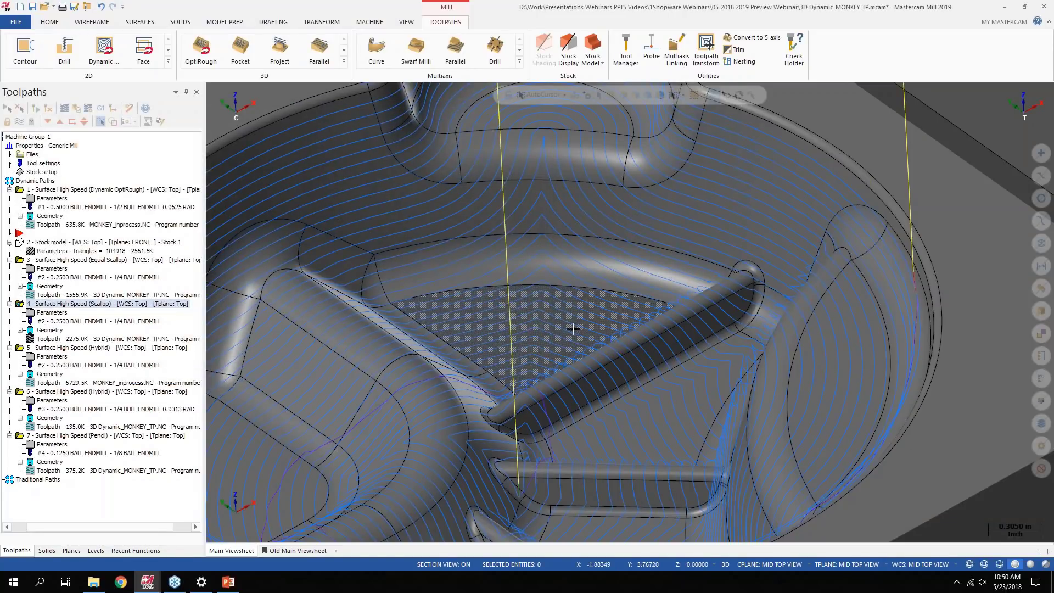
# Inspect the Scallop toolpath across the cavity and compare it with the Equal Scallop operation's toolpath
pyautogui.moveTo(573, 329); pyautogui.dragTo(582, 332, button='middle')
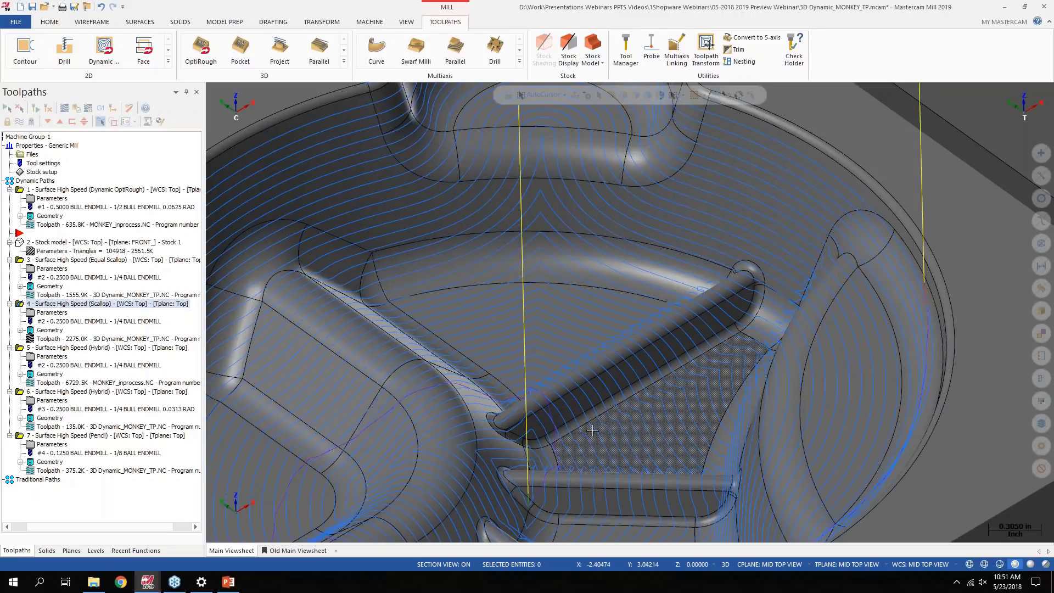
pyautogui.moveTo(656, 237); pyautogui.dragTo(753, 381, button='middle')
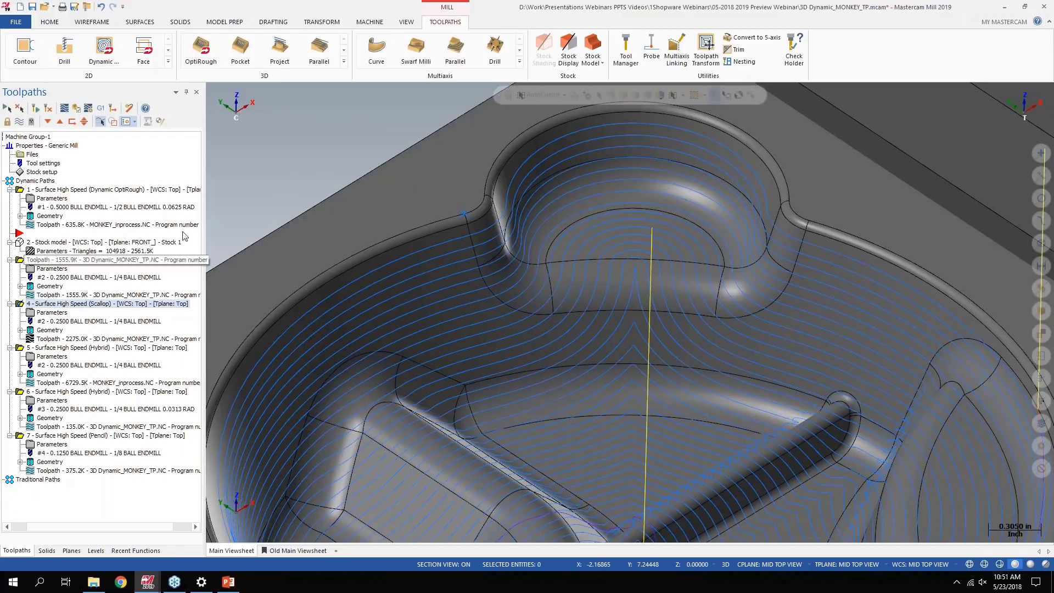
pyautogui.click(344, 62)
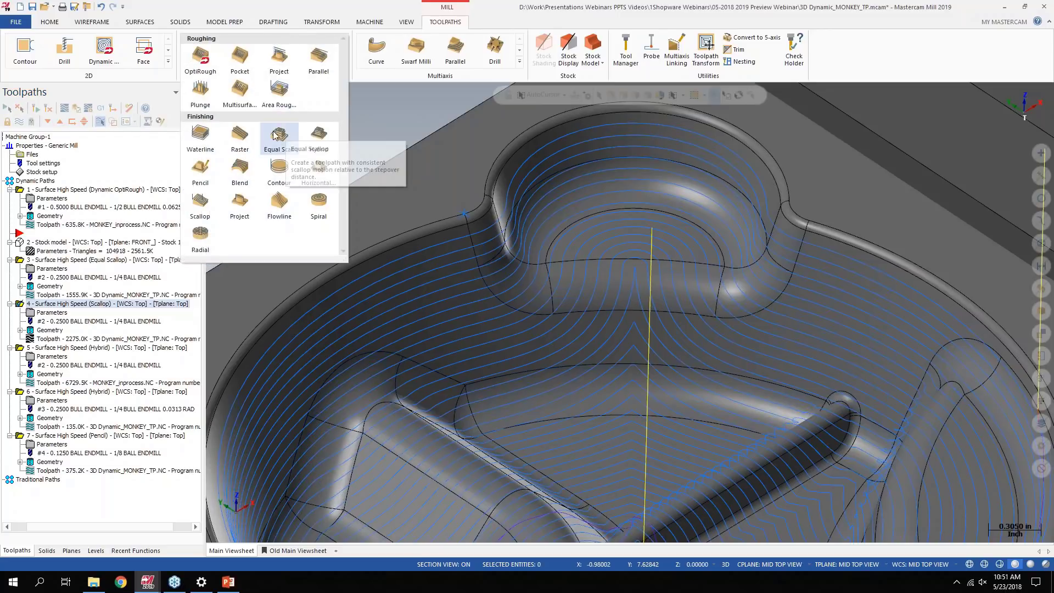
pyautogui.click(94, 261)
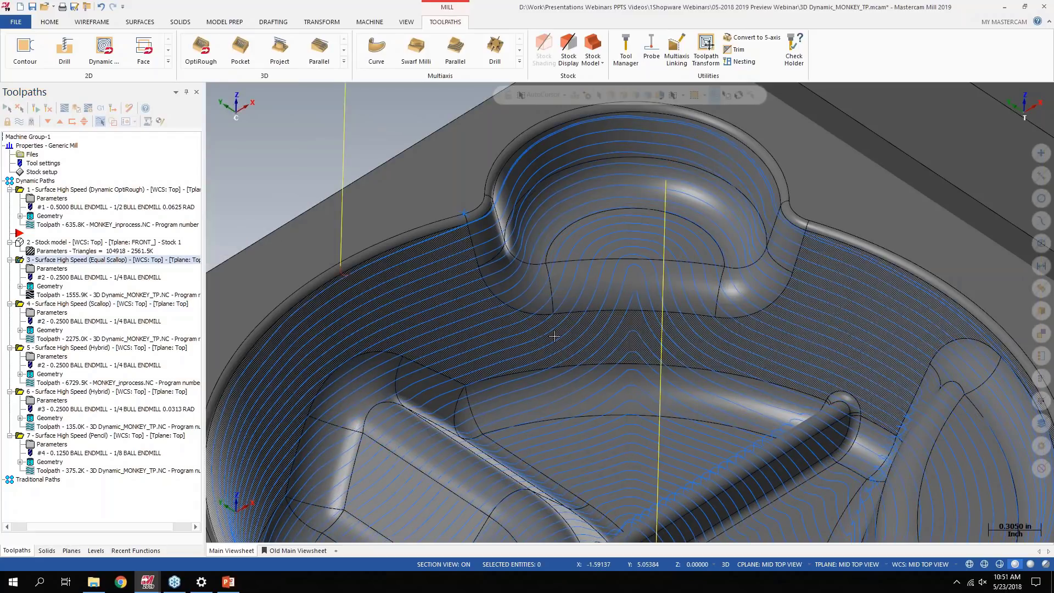
pyautogui.moveTo(573, 346); pyautogui.dragTo(541, 319, button='middle')
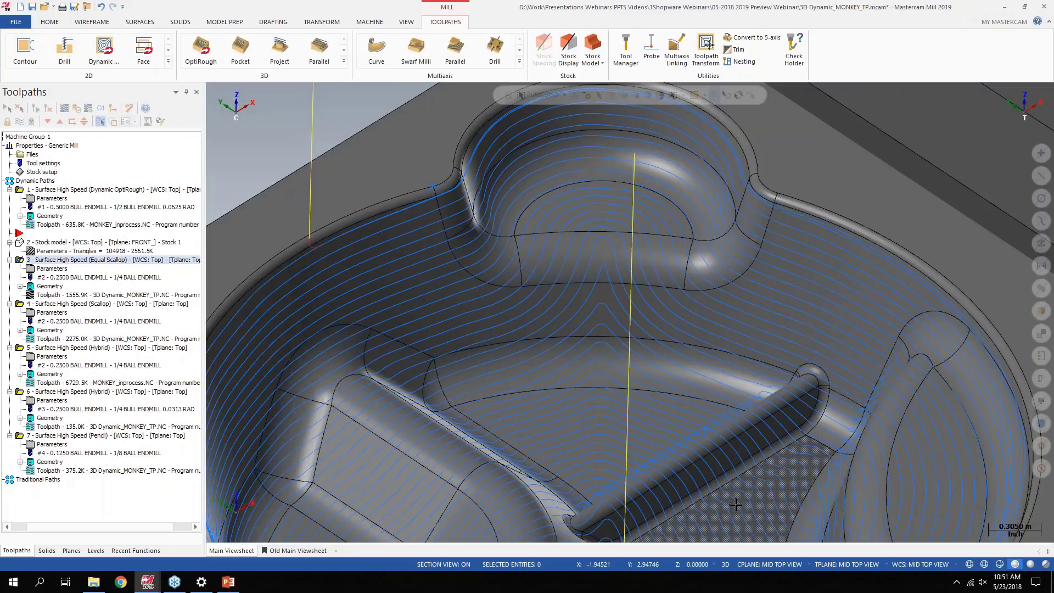
# Open the Equal Scallop operation's parameters and review its cut parameters and transition settings
pyautogui.click(50, 268)
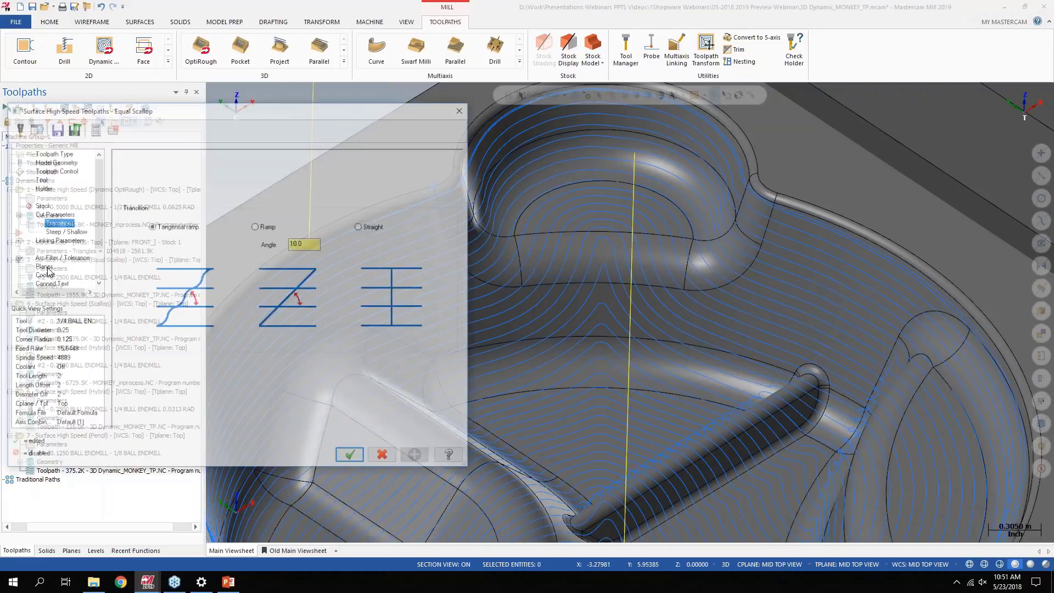
pyautogui.click(55, 214)
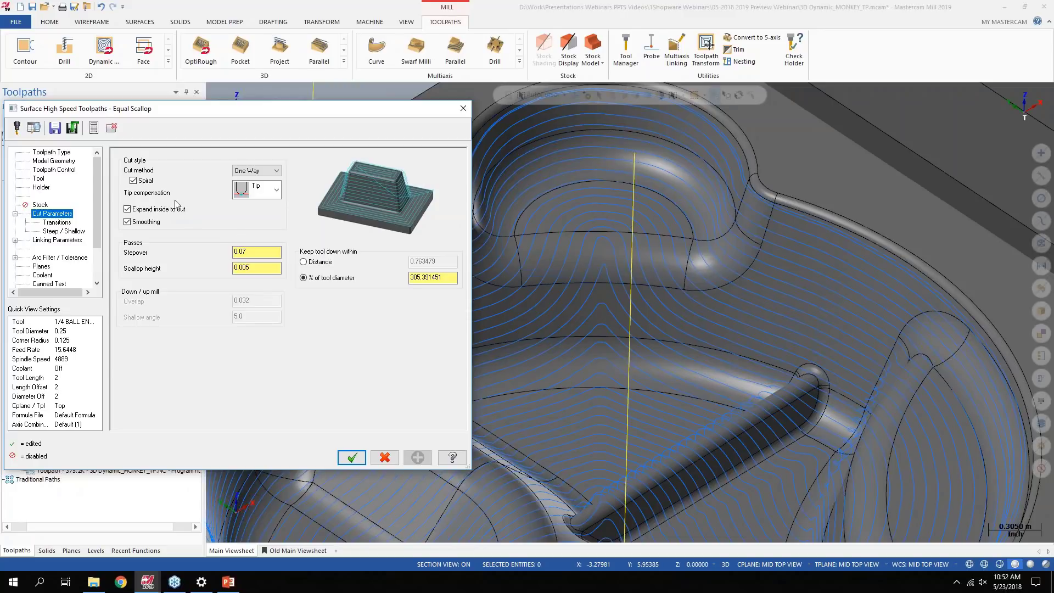
pyautogui.click(55, 222)
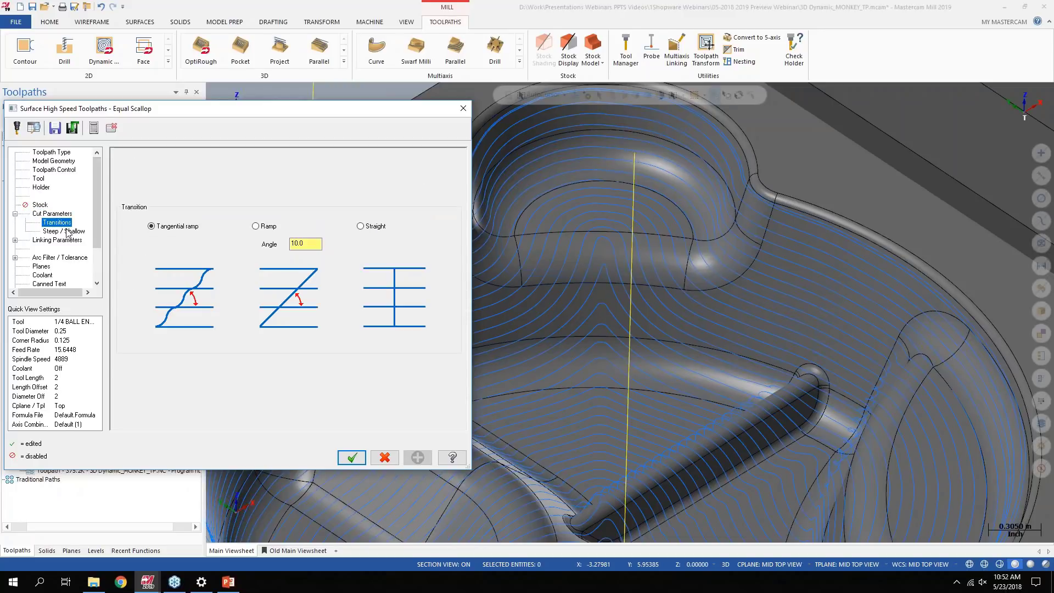
pyautogui.click(56, 215)
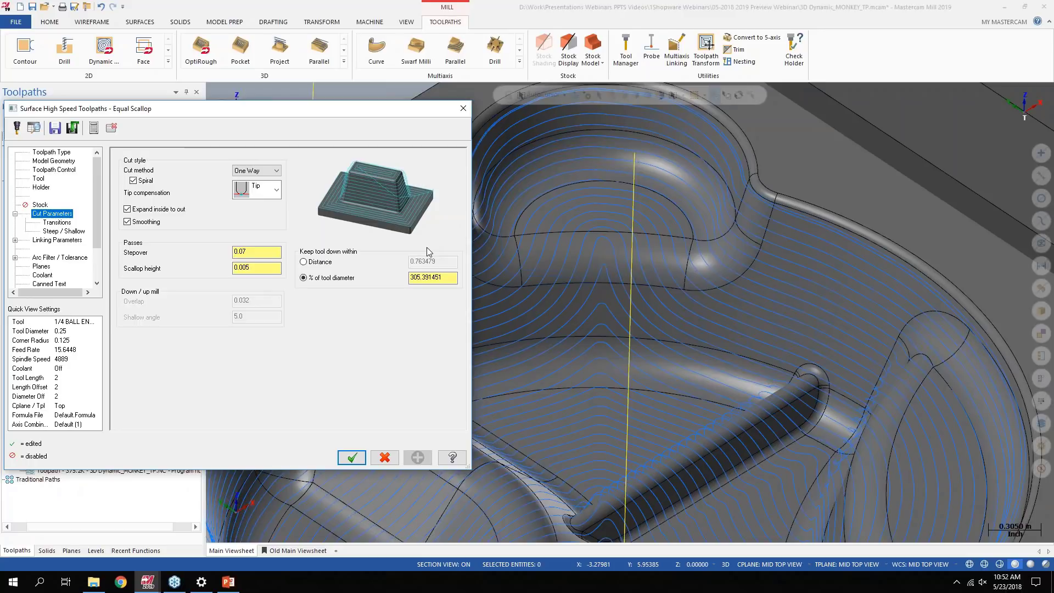
# Review the projected boundary smoothing tolerance in the Equal Scallop containment settings and close the parameters
pyautogui.click(51, 171)
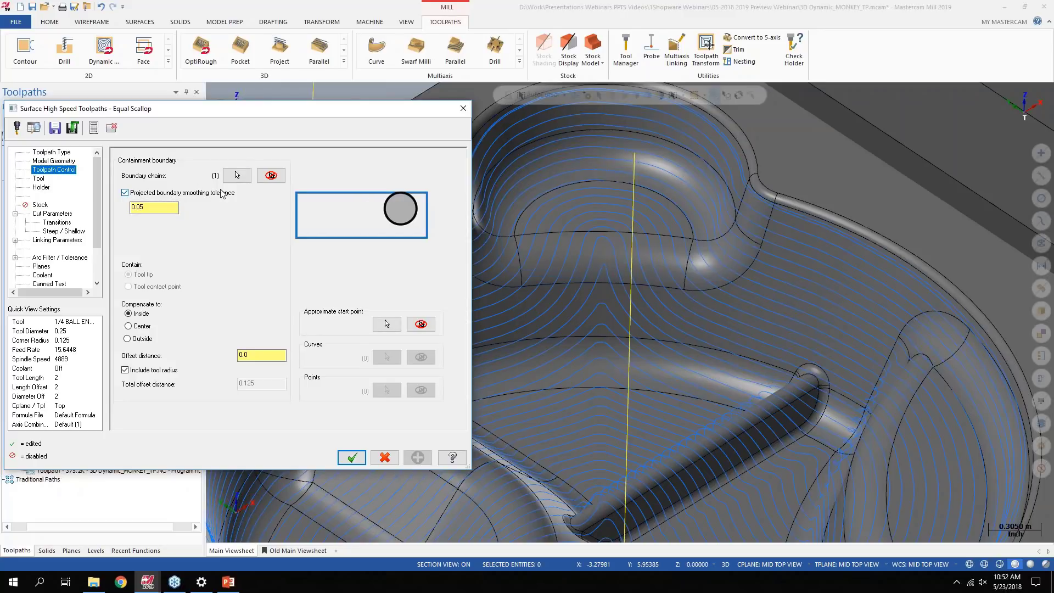
pyautogui.click(155, 207)
pyautogui.doubleClick(155, 207)
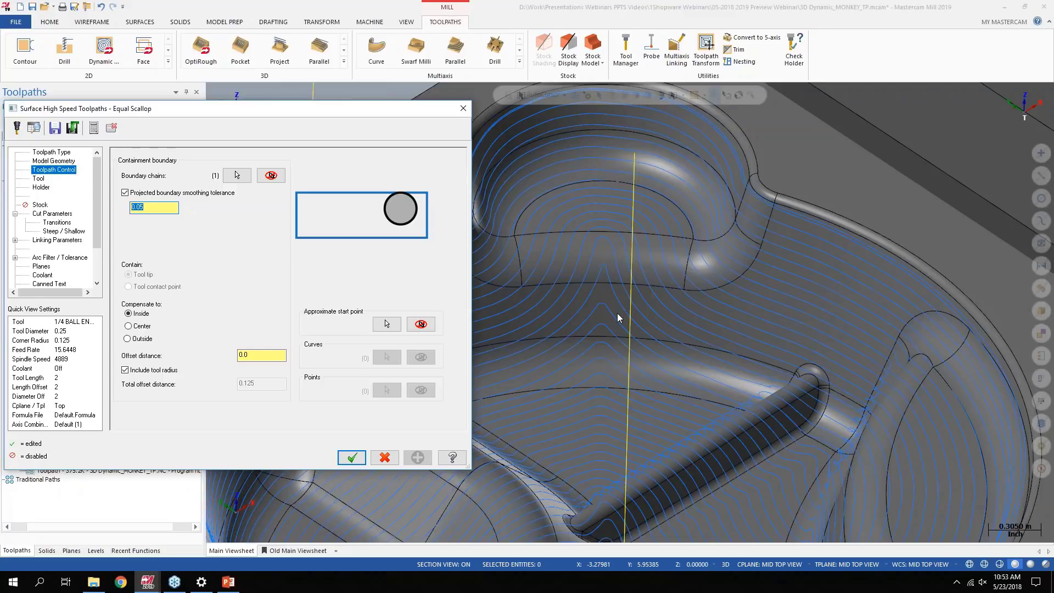
pyautogui.press('Return')
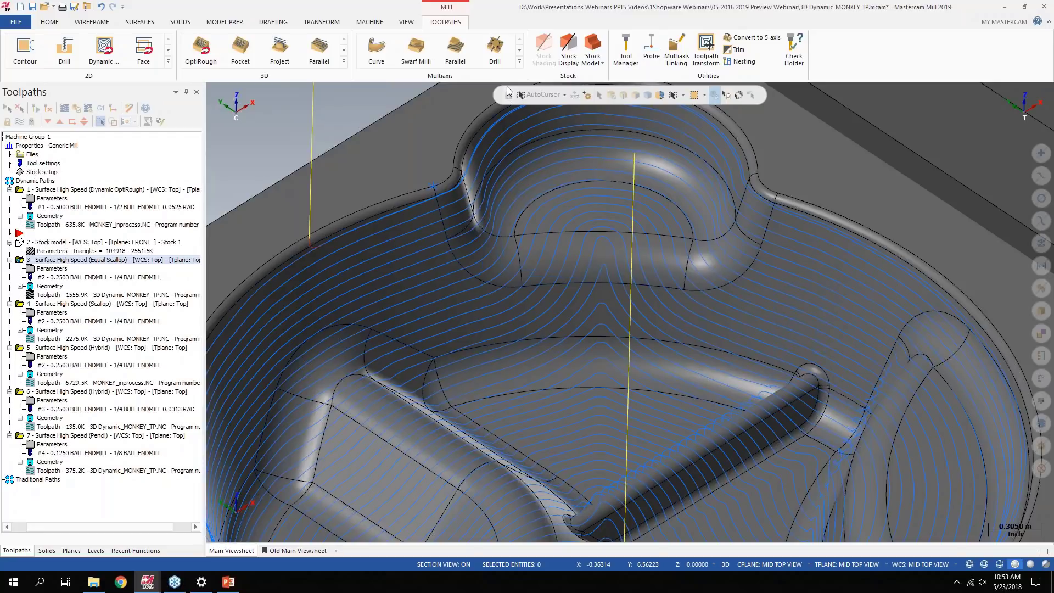
# Look through the multiaxis and 3D toolpath types, check the Dynamic OptiRough operation's toolpath type, and close its parameters
pyautogui.click(519, 62)
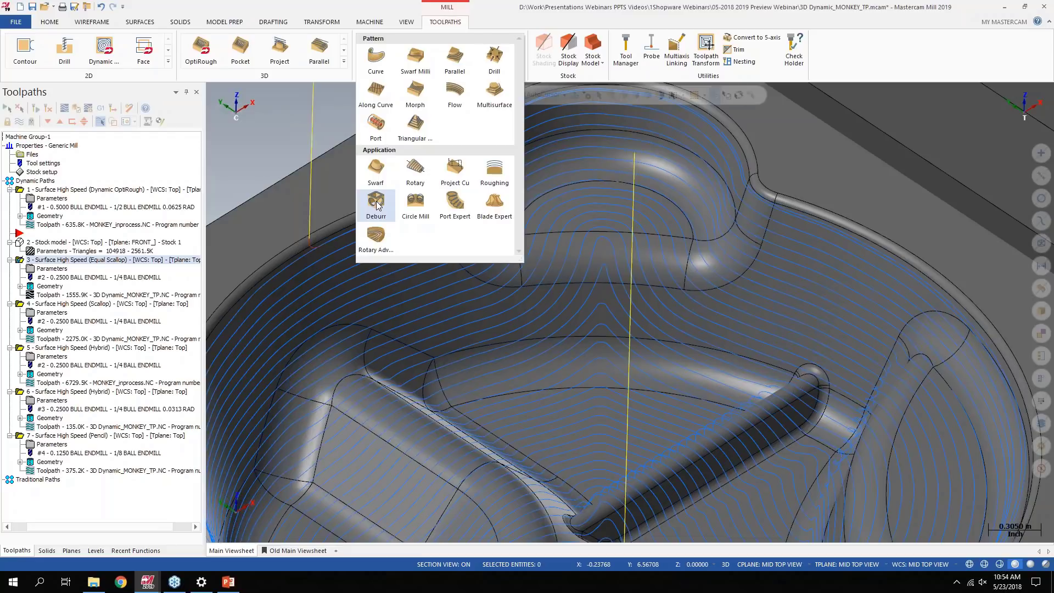
pyautogui.click(343, 61)
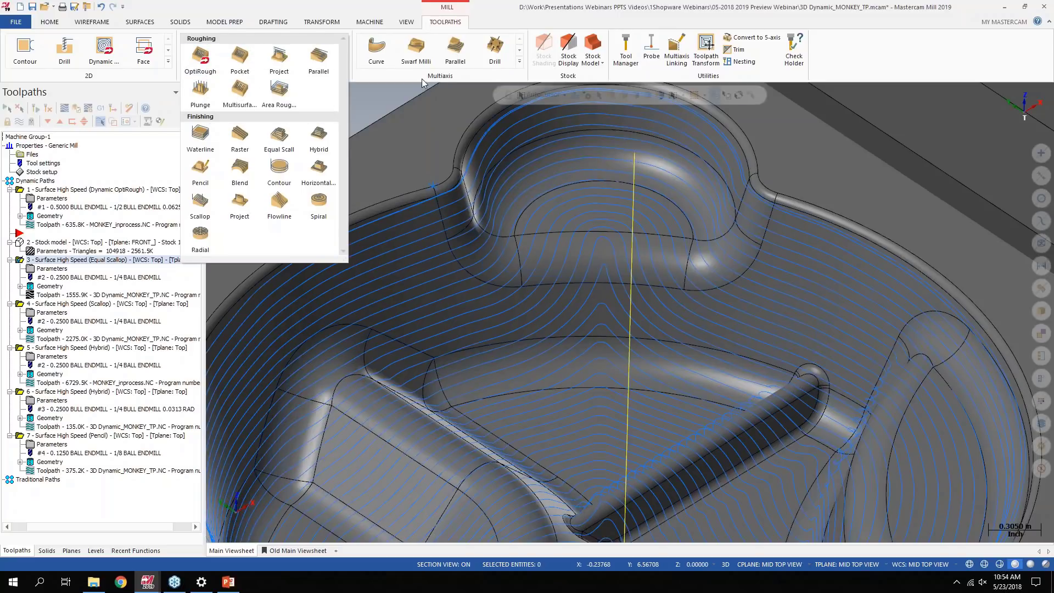
pyautogui.click(209, 58)
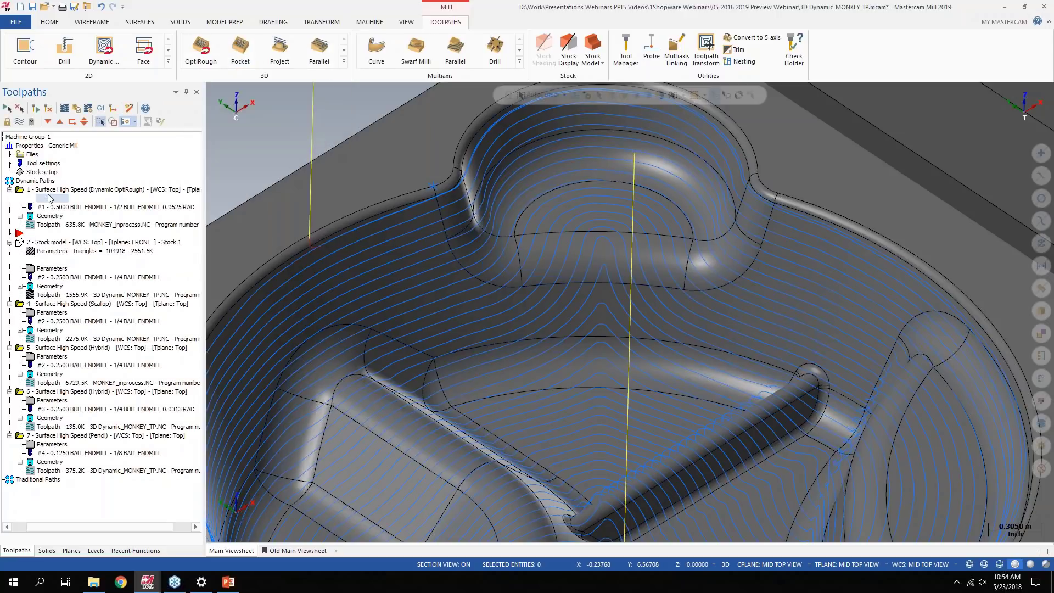
pyautogui.click(63, 153)
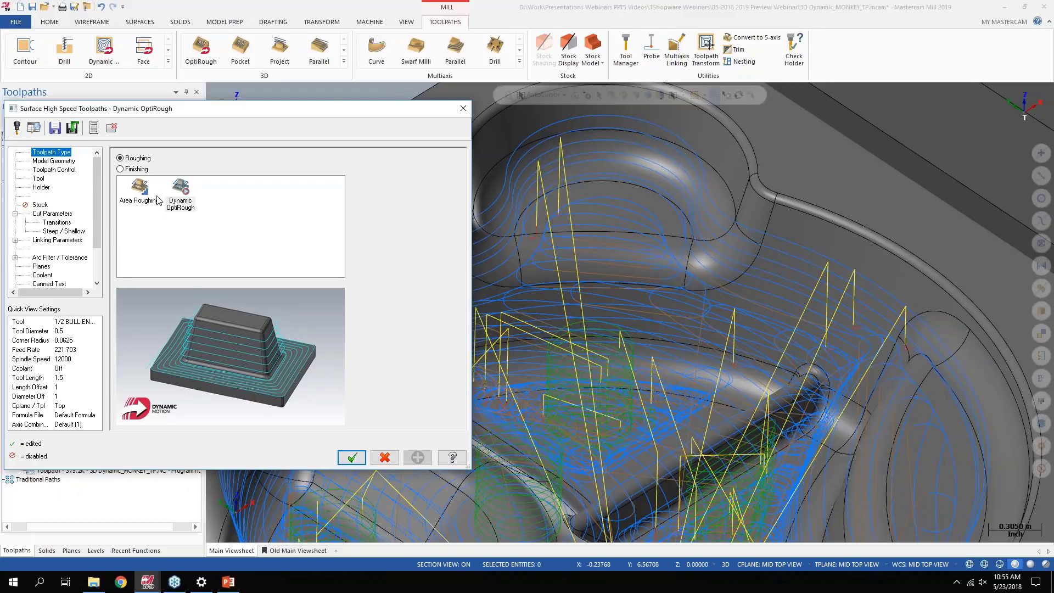
pyautogui.click(463, 108)
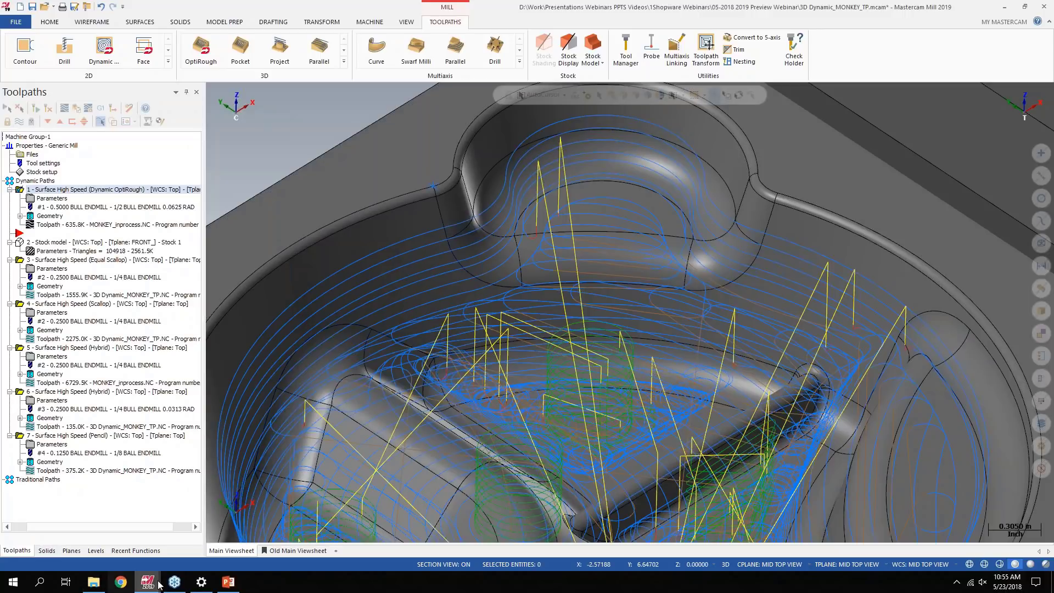
# On the PrimeTurning mill-turn part, inspect the PrimeTurning cuts in Backplot and locate PrimeTurning among the general turning toolpaths
pyautogui.click(93, 583)
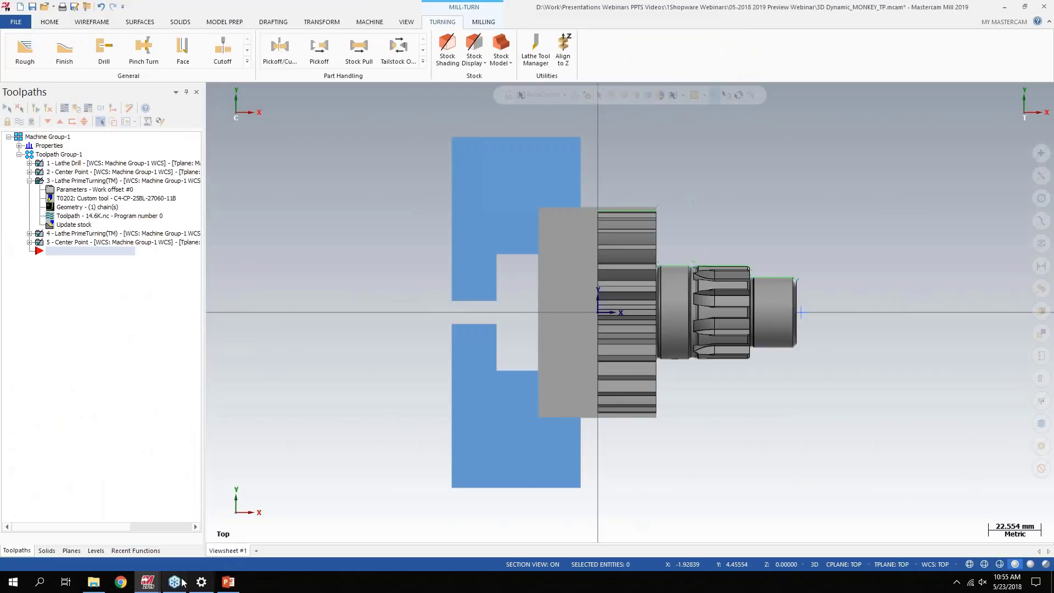
pyautogui.click(170, 585)
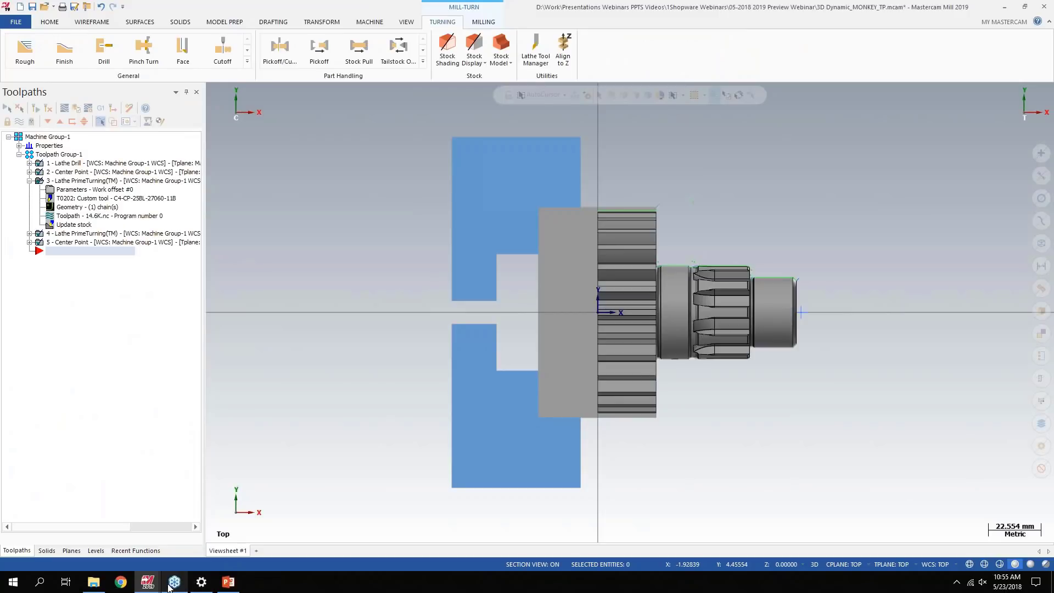
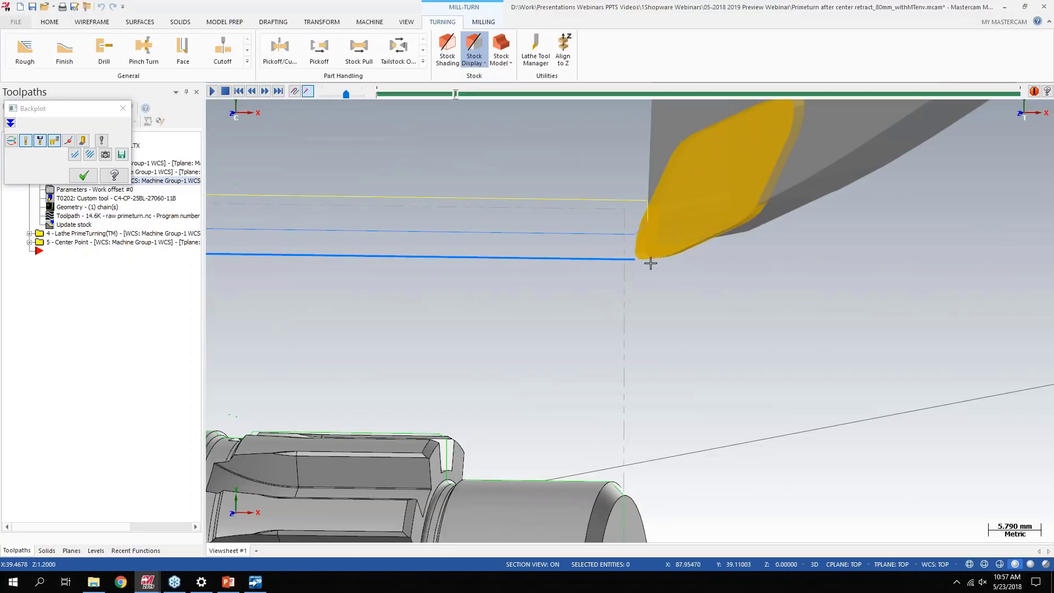
pyautogui.scroll(-2, 650, 259)
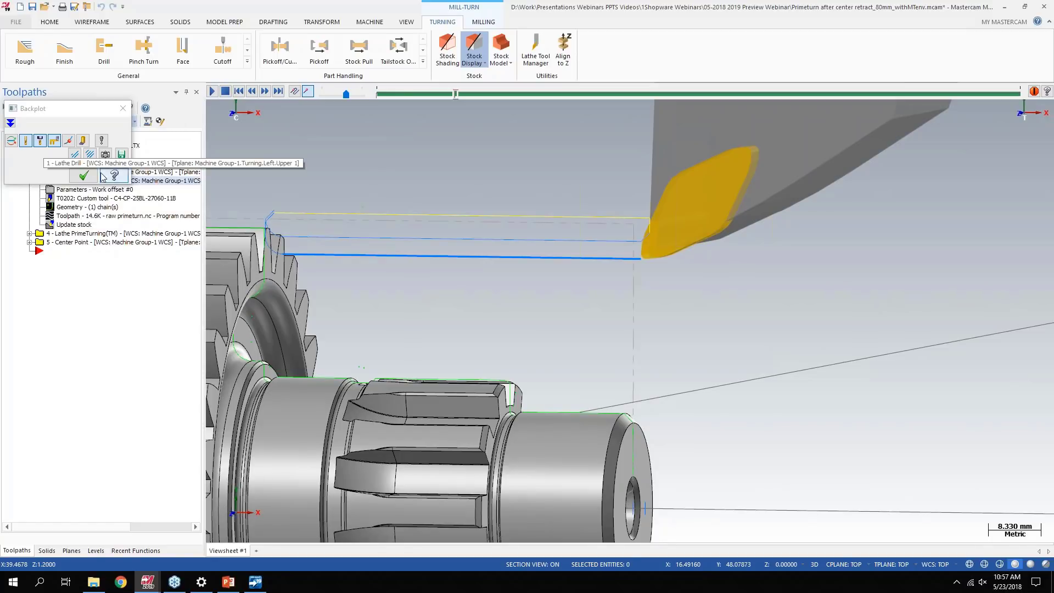
pyautogui.click(123, 109)
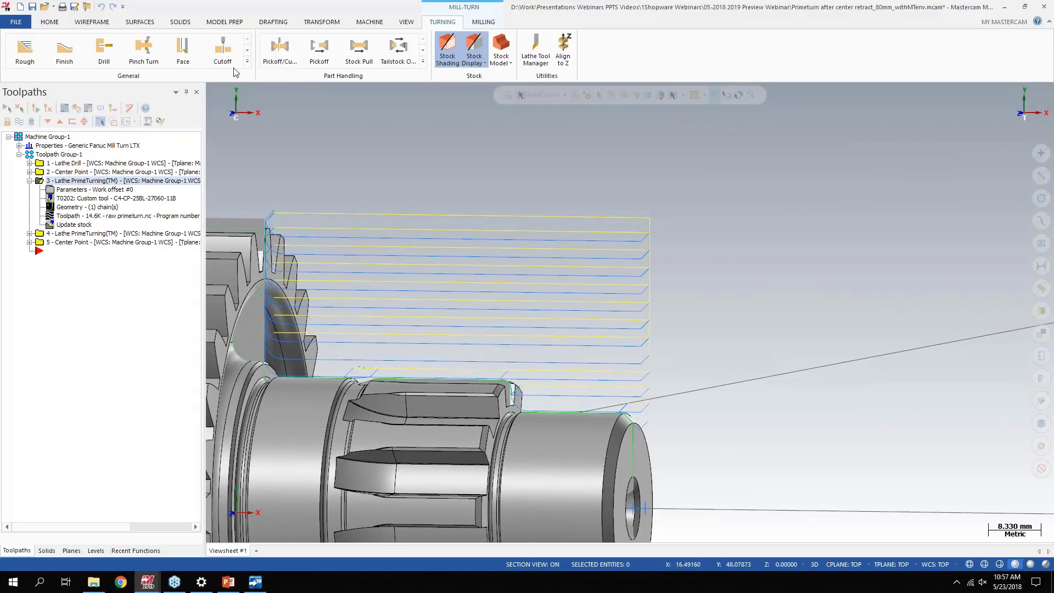
pyautogui.click(247, 61)
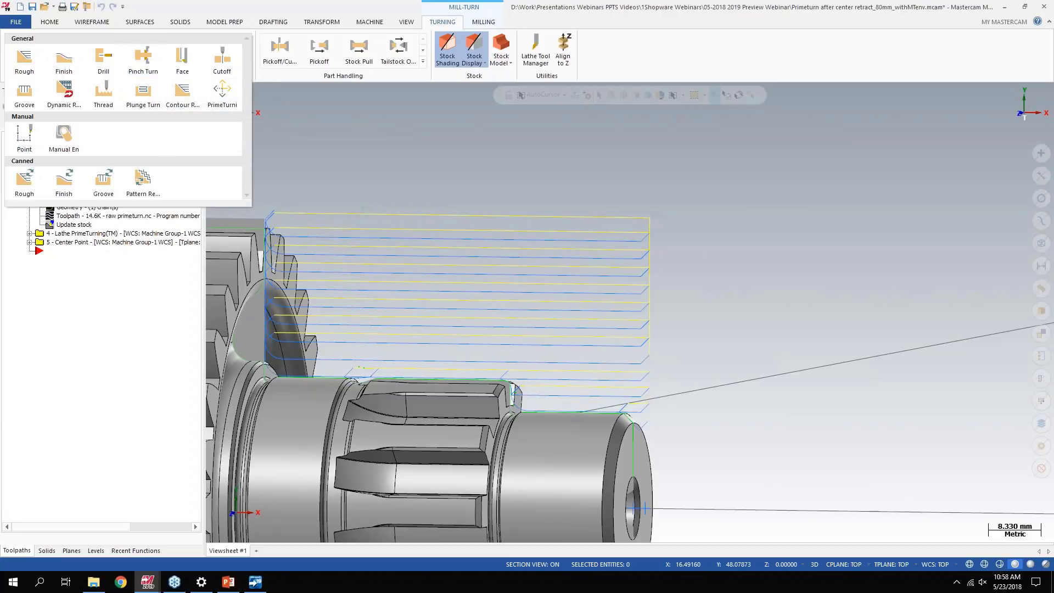
pyautogui.click(383, 169)
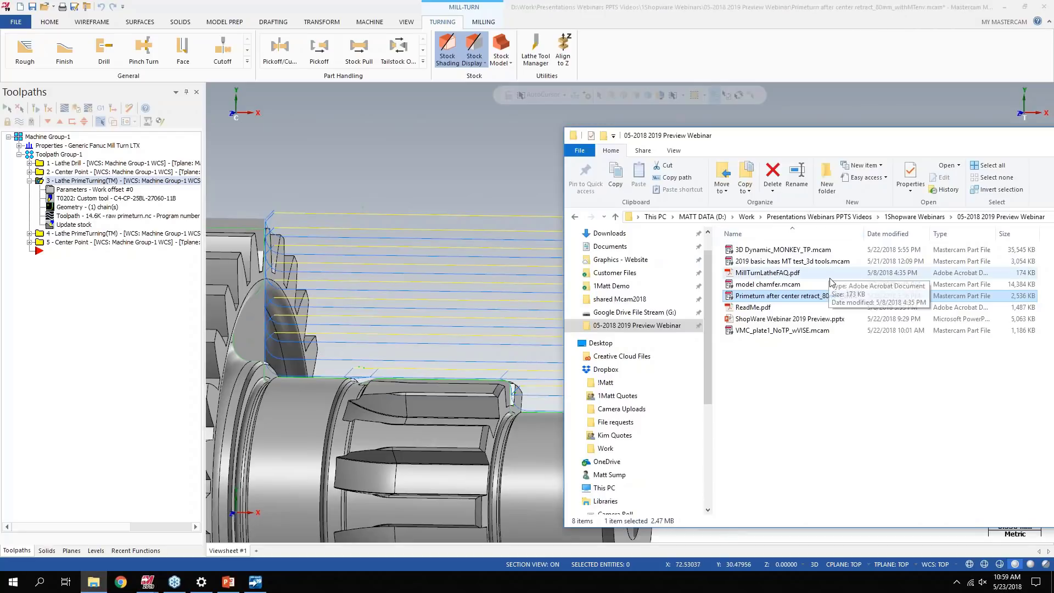
# Open the part file 2019 basic haas MT test_3d tools.mcam and display its model and first lathe operations
pyautogui.doubleClick(812, 261)
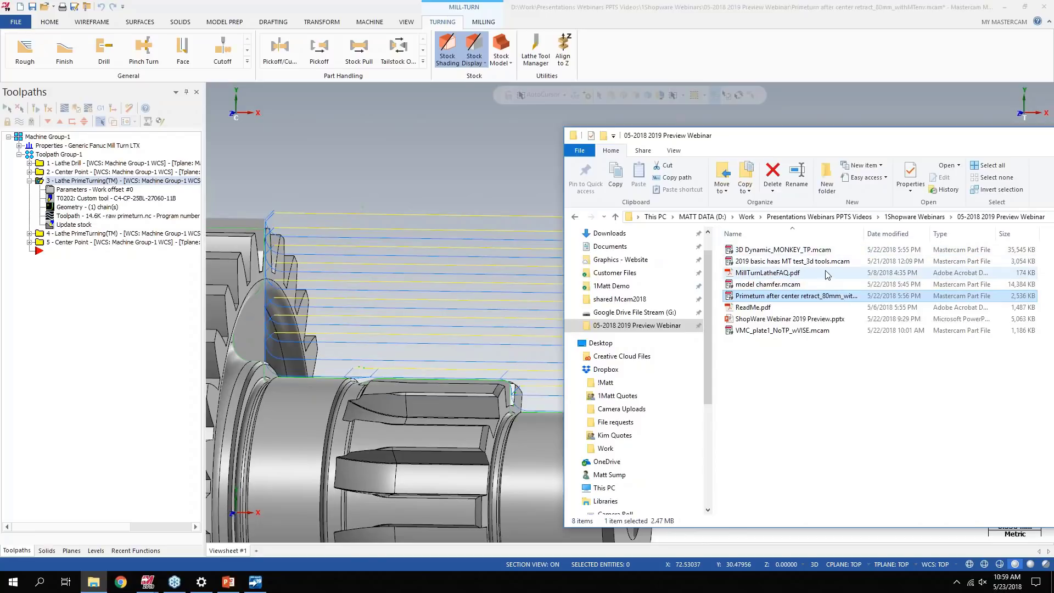
pyautogui.moveTo(467, 321); pyautogui.dragTo(576, 341, button='middle')
pyautogui.scroll(3, 576, 341)
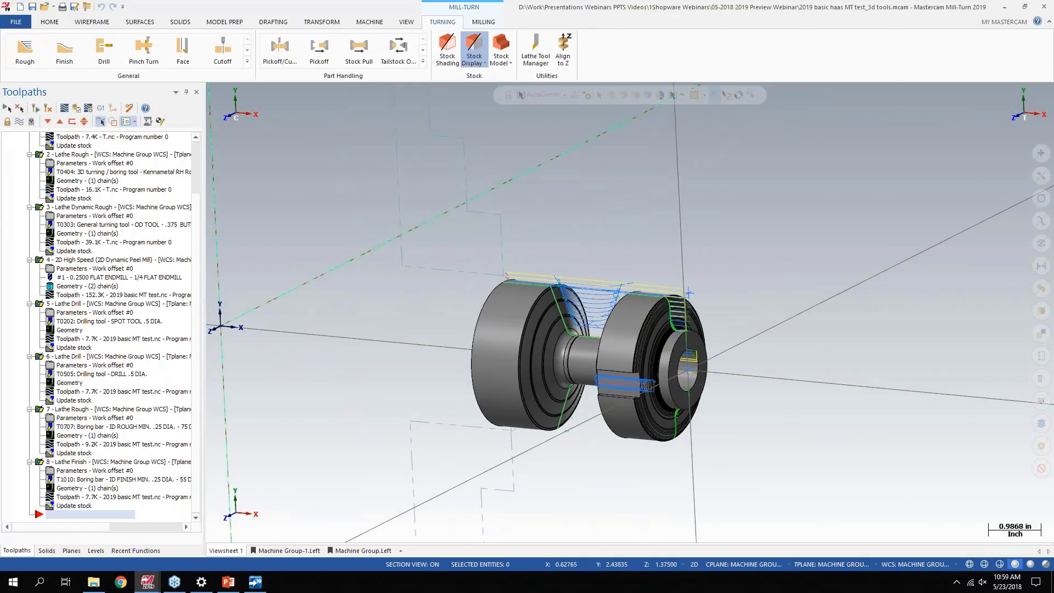
pyautogui.scroll(3, 195, 230)
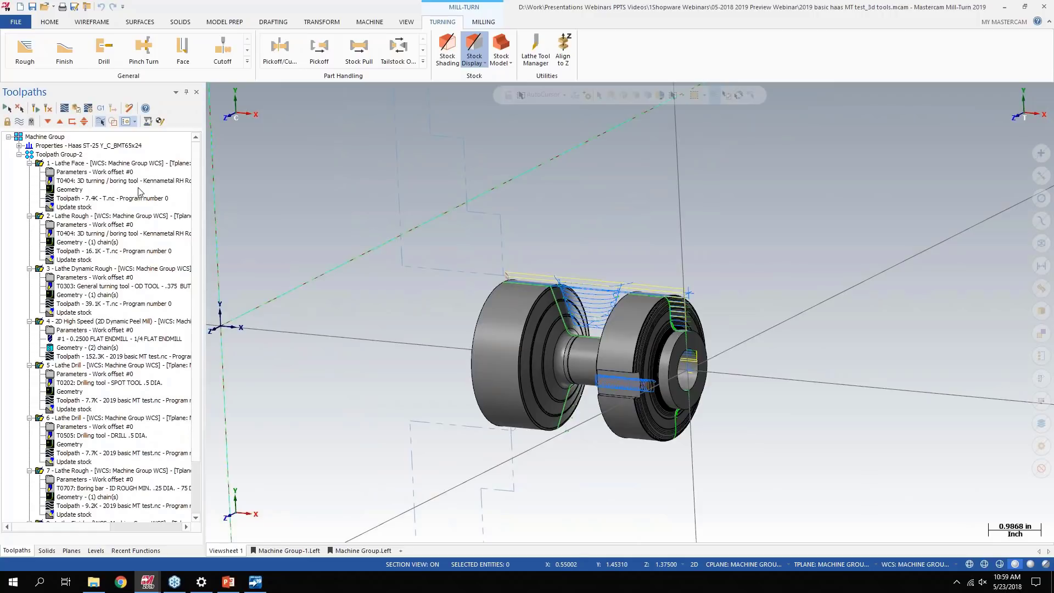
# Minimize the open windows to reach the desktop and launch the MachiningCloud app
pyautogui.click(1003, 8)
pyautogui.click(1003, 7)
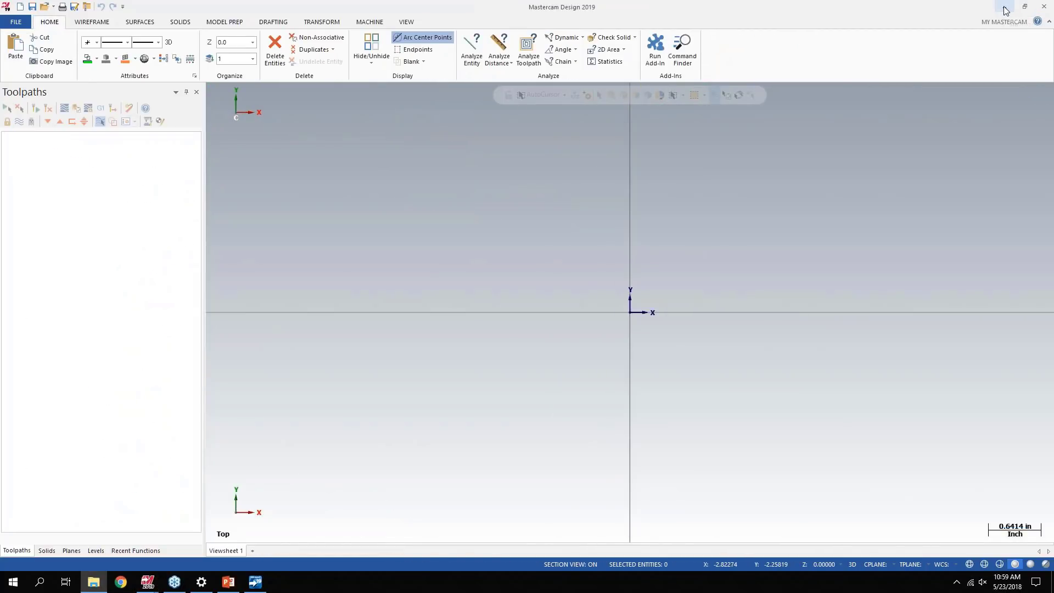
pyautogui.click(1003, 7)
pyautogui.click(1004, 6)
pyautogui.moveTo(994, 139); pyautogui.dragTo(747, 158)
pyautogui.click(851, 149)
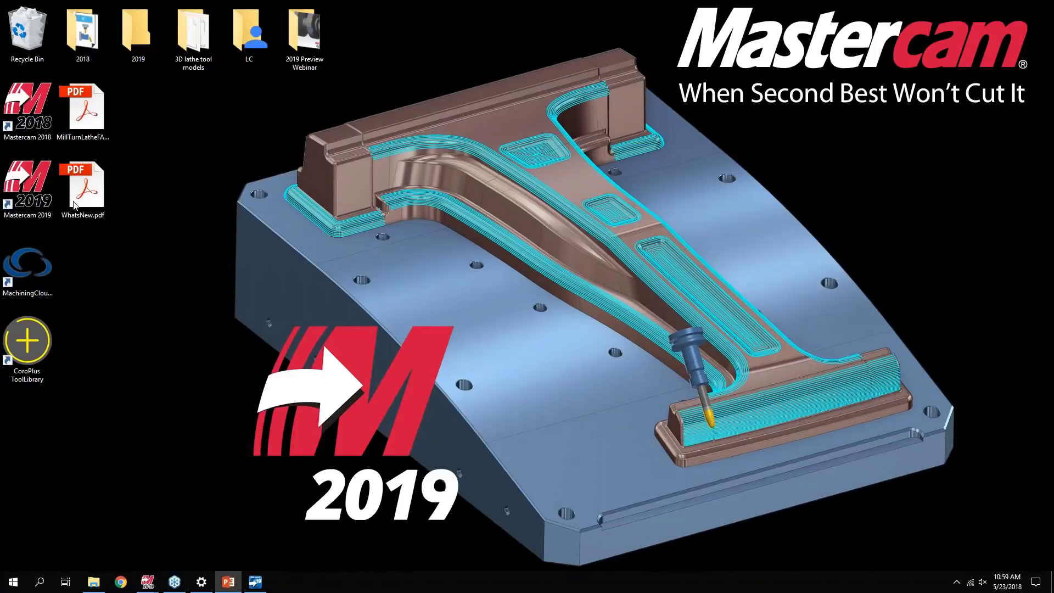
pyautogui.click(27, 264)
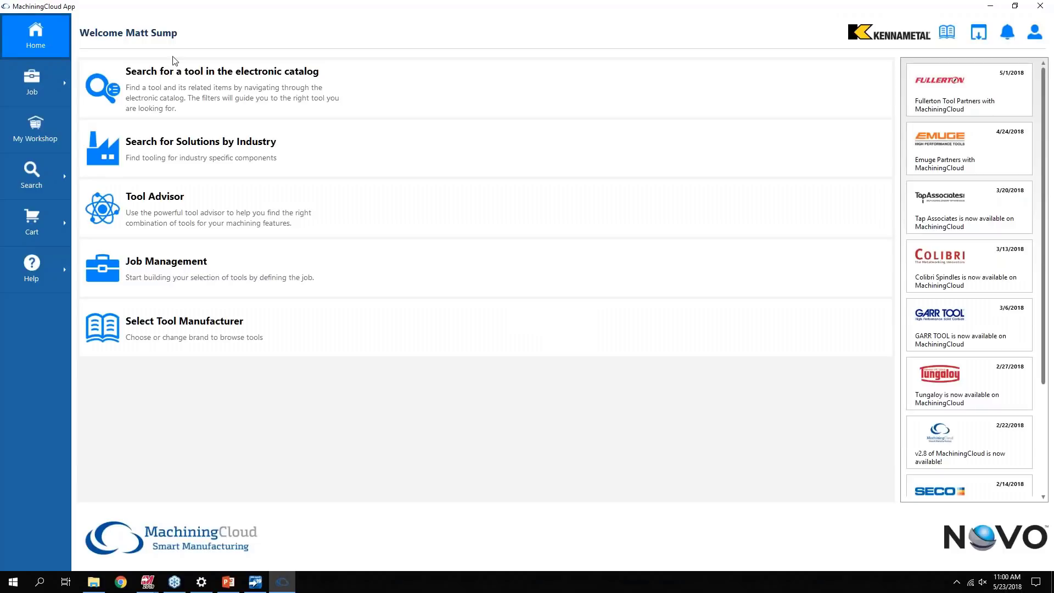
# Review the tool manufacturers available in MachiningCloud, close the brand selection, and minimize the app
pyautogui.click(228, 327)
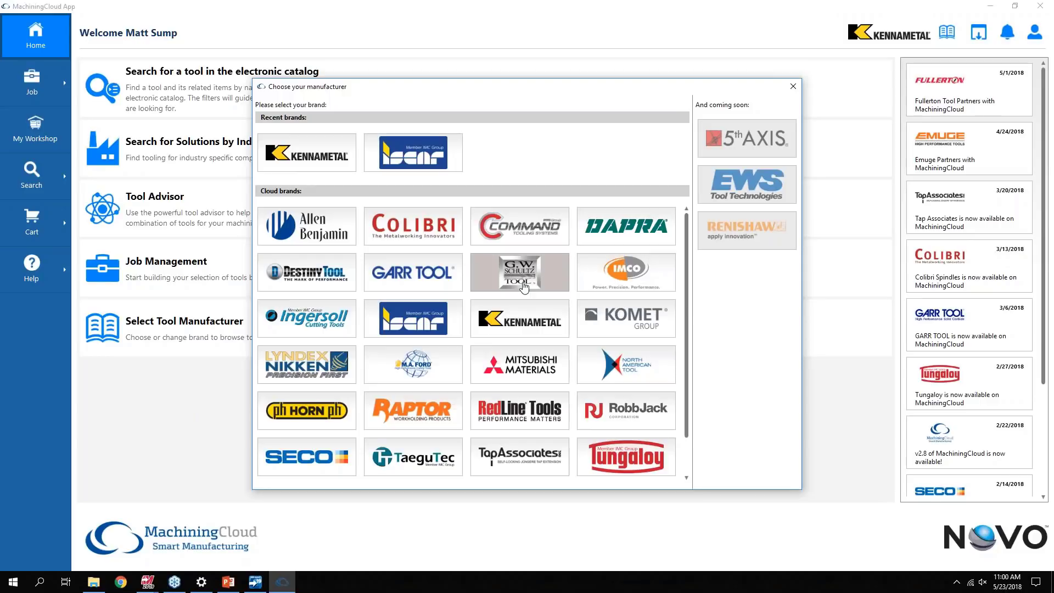
pyautogui.click(793, 87)
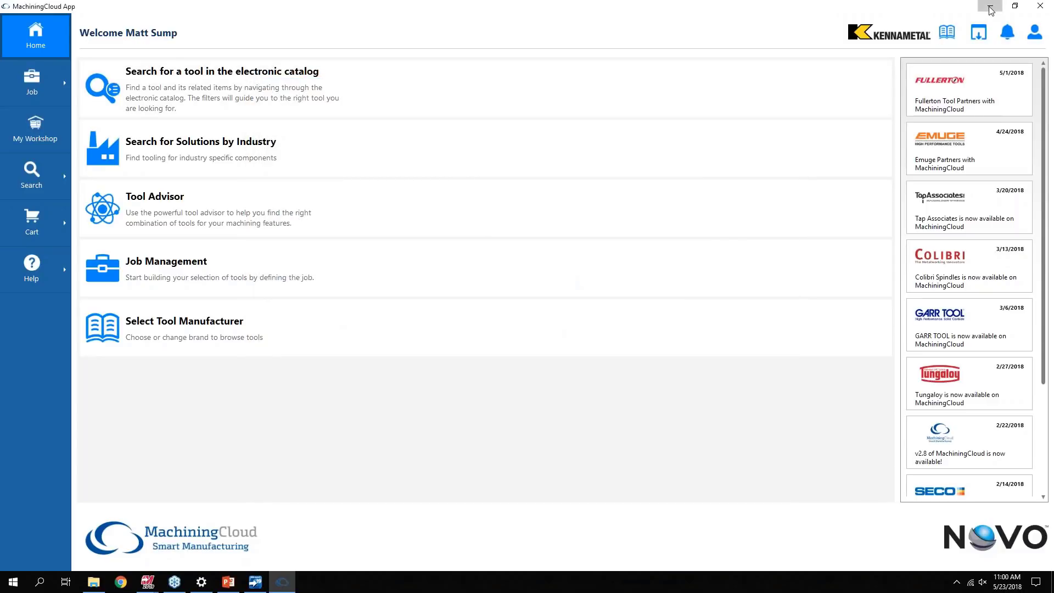
pyautogui.click(990, 5)
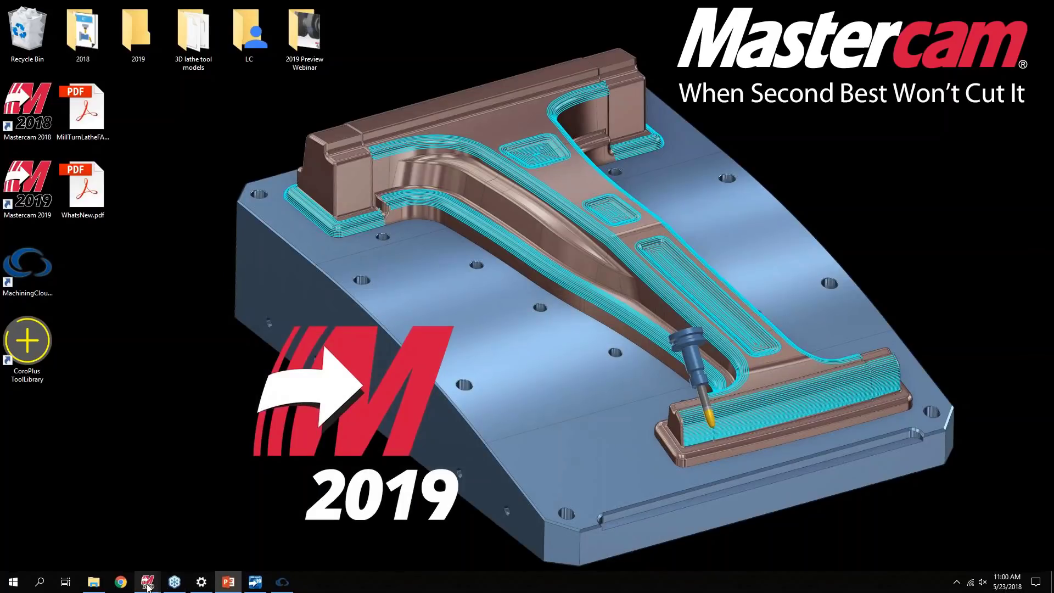
# Switch back to the Haas mill-turn part in Mastercam and open the Lathe Face operation's Kennametal RH Rougher in Tool Designer
pyautogui.moveTo(150, 585)
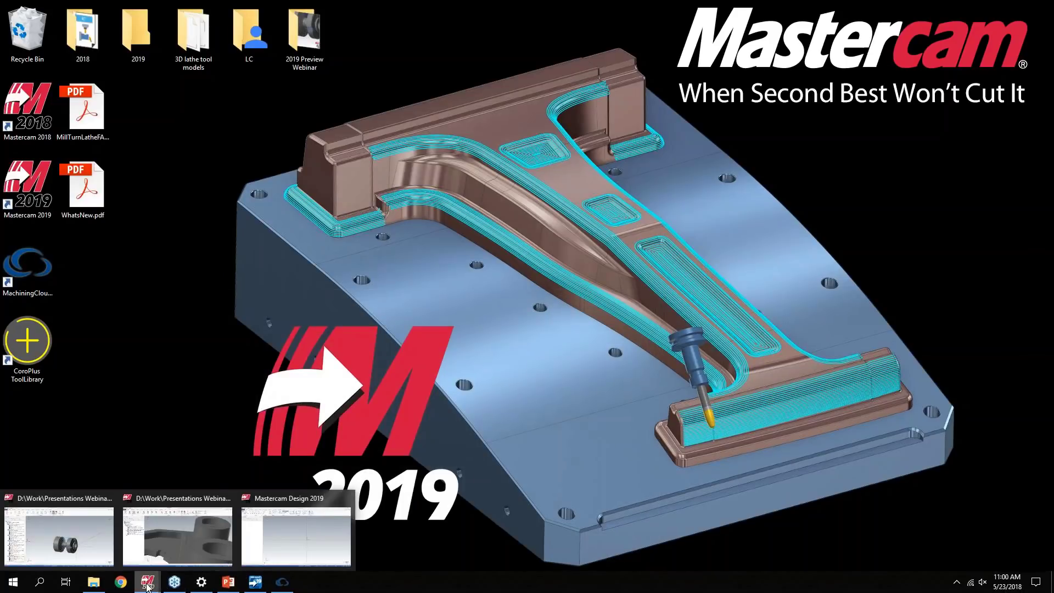
pyautogui.click(95, 542)
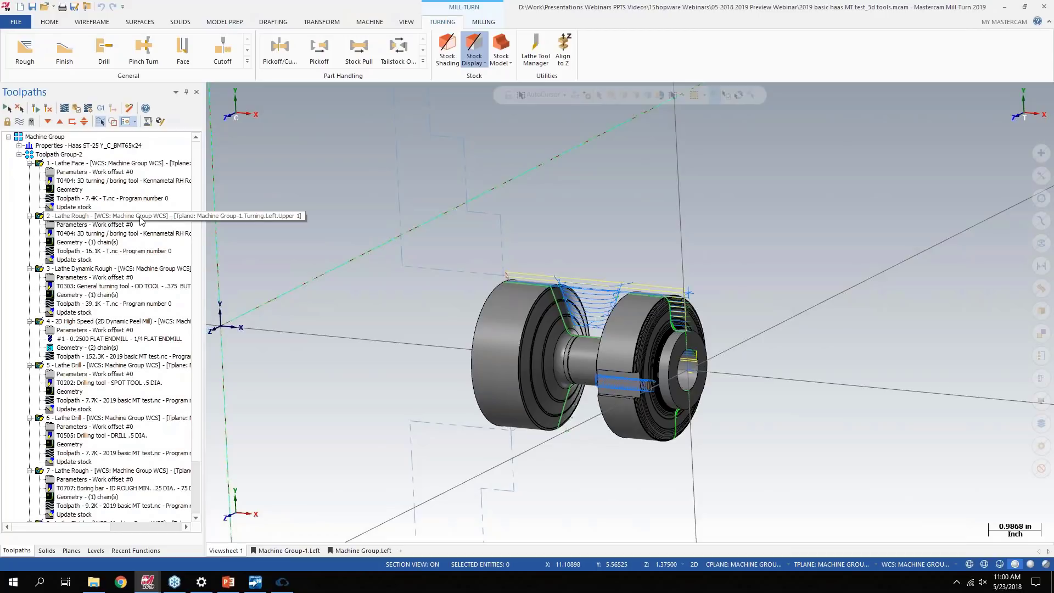
pyautogui.click(117, 187)
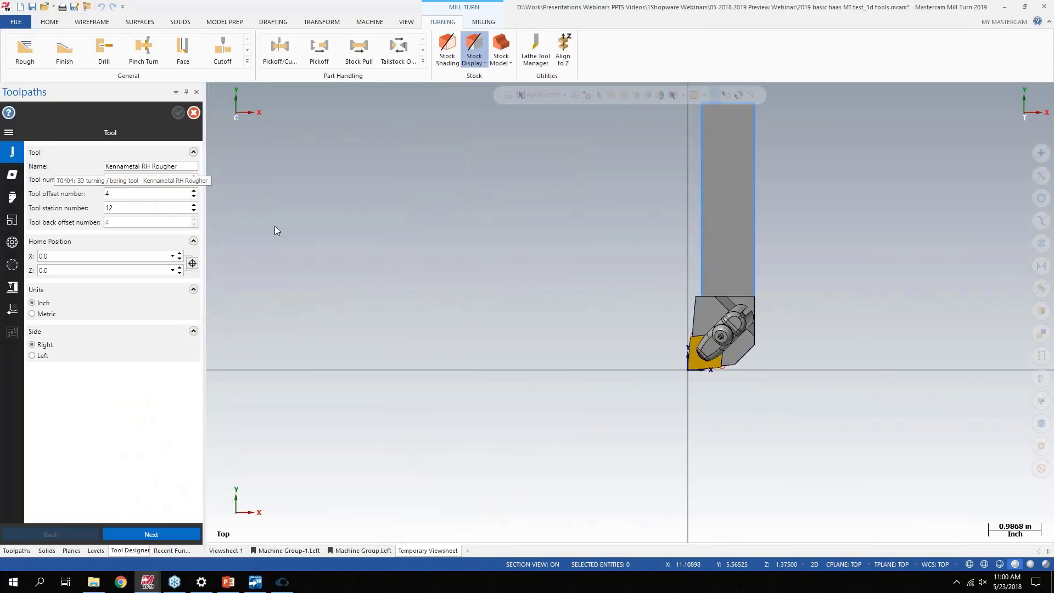
# Examine the Kennametal RH Rougher's 3D model along with its Tool, Insert, Holder and Mating settings, and list the Tool Designer page names
pyautogui.scroll(-2, 675, 270)
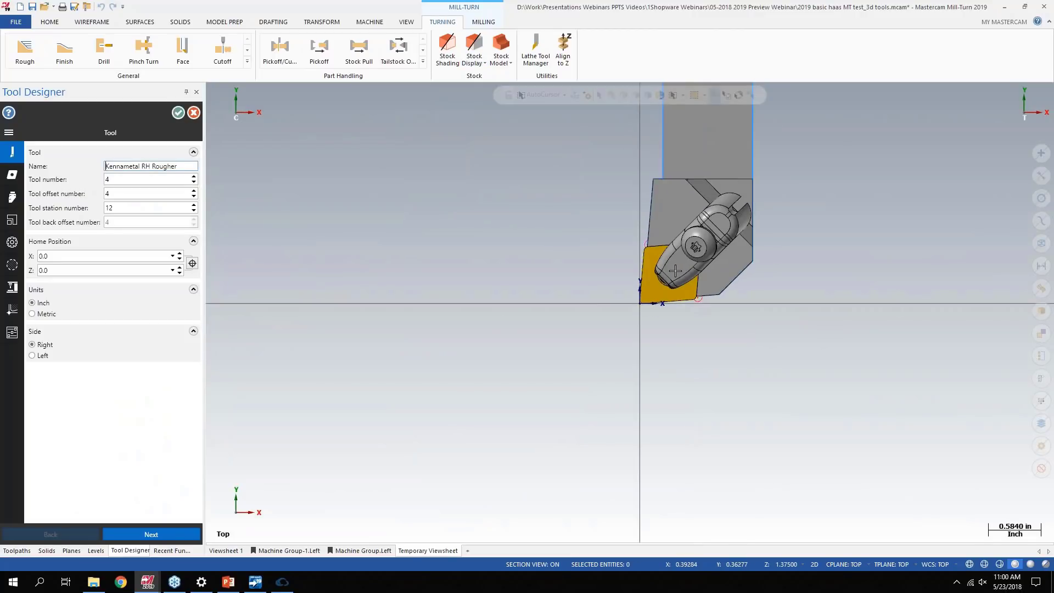
pyautogui.moveTo(622, 188)
pyautogui.mouseDown(button='middle')
pyautogui.moveTo(480, 399)
pyautogui.moveTo(612, 392)
pyautogui.moveTo(571, 359)
pyautogui.moveTo(618, 380)
pyautogui.moveTo(607, 397)
pyautogui.mouseUp(button='middle')
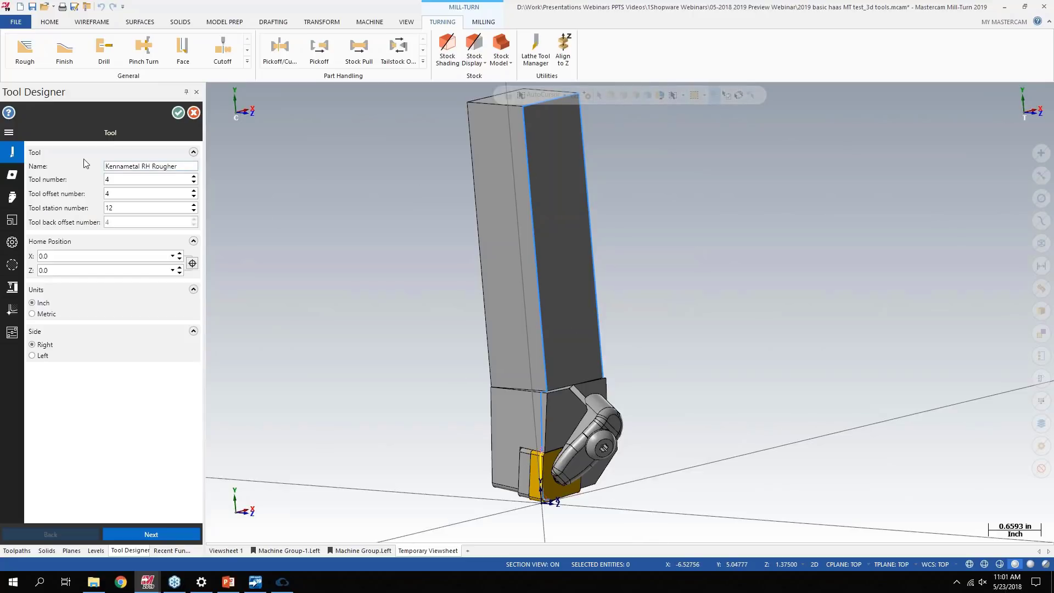
pyautogui.click(12, 175)
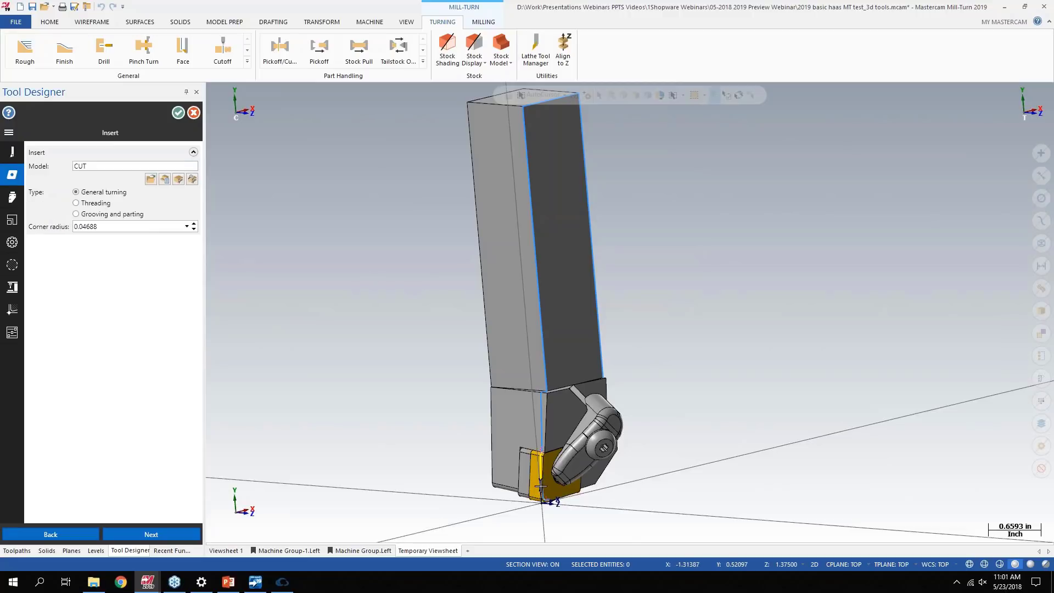
pyautogui.click(13, 198)
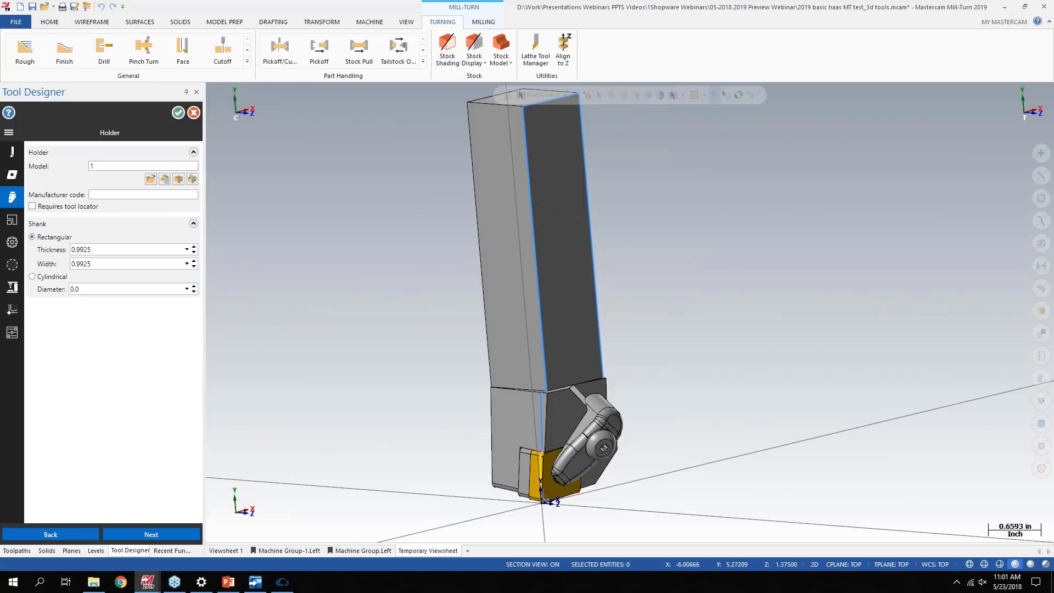
pyautogui.click(12, 219)
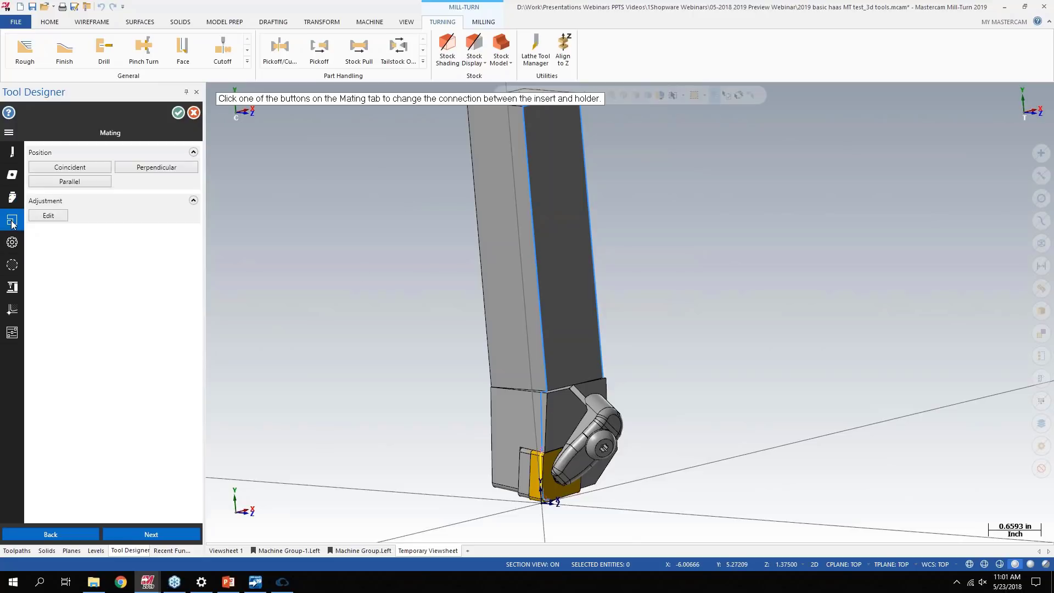
pyautogui.click(9, 134)
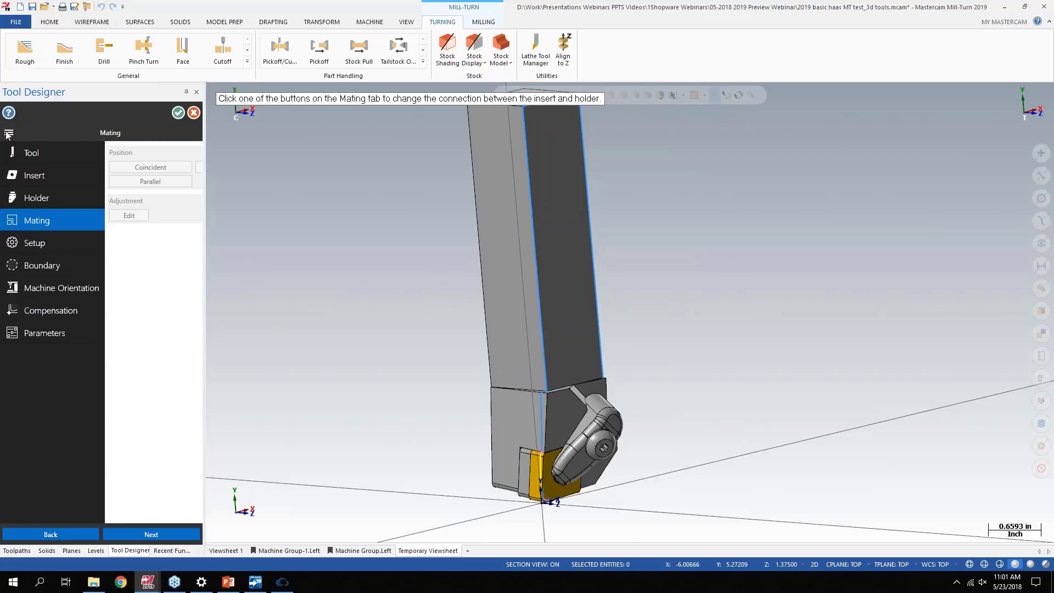
pyautogui.click(9, 134)
pyautogui.click(9, 134)
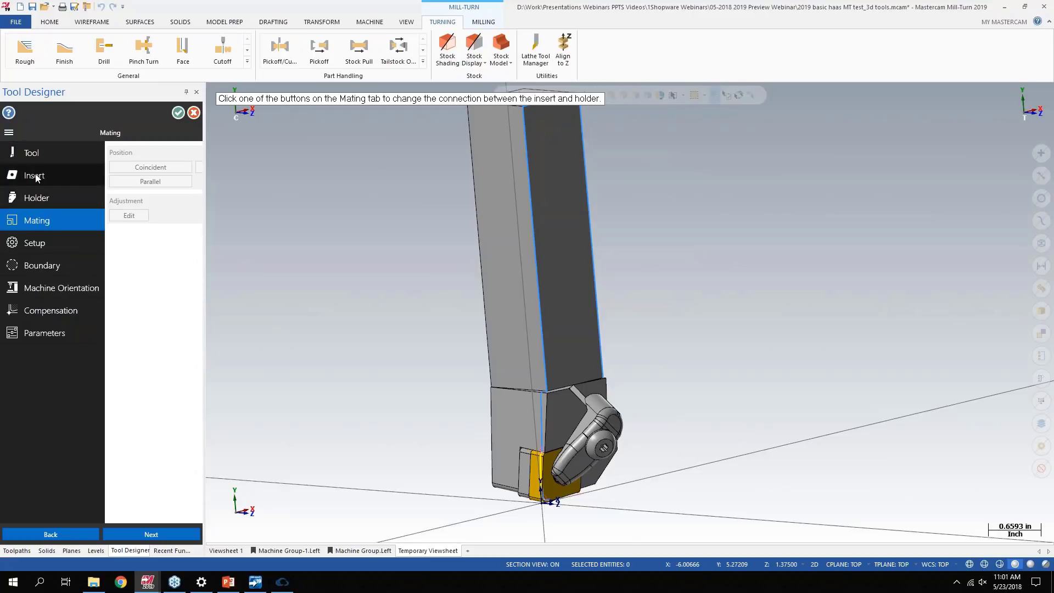
# Review the rougher's Setup and Boundary settings and inspect its silhouette boundary in wireframe display
pyautogui.click(39, 249)
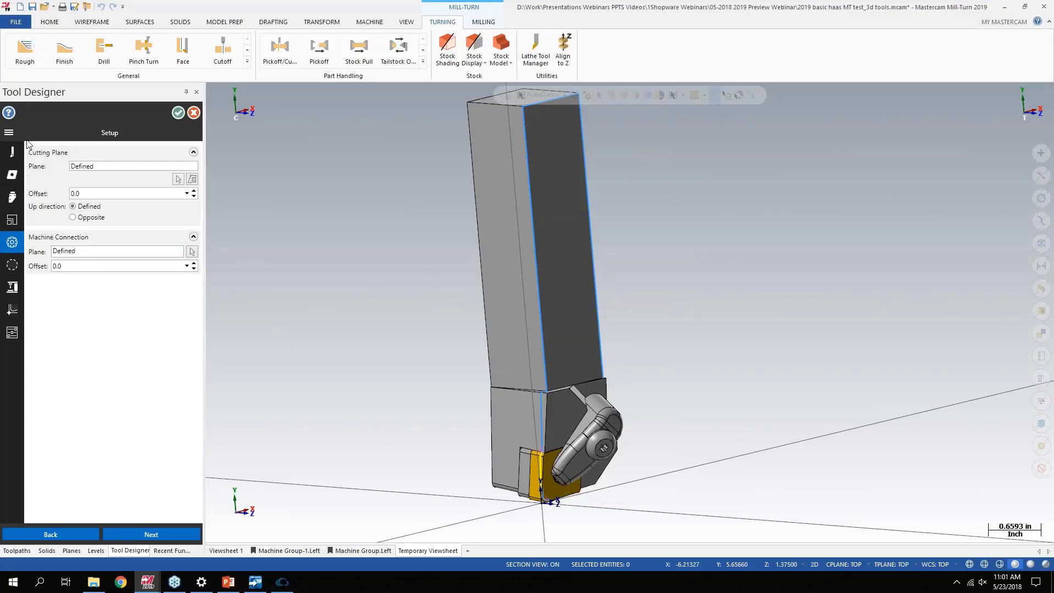
pyautogui.click(9, 132)
pyautogui.click(43, 263)
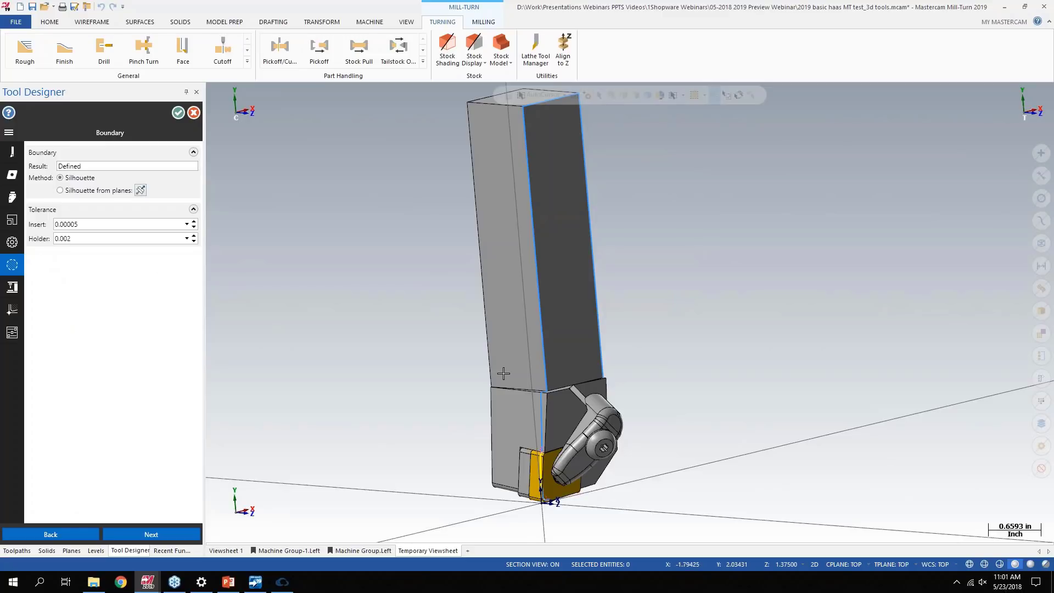
pyautogui.moveTo(503, 373); pyautogui.dragTo(447, 366, button='middle')
pyautogui.hotkey('alt', 's')
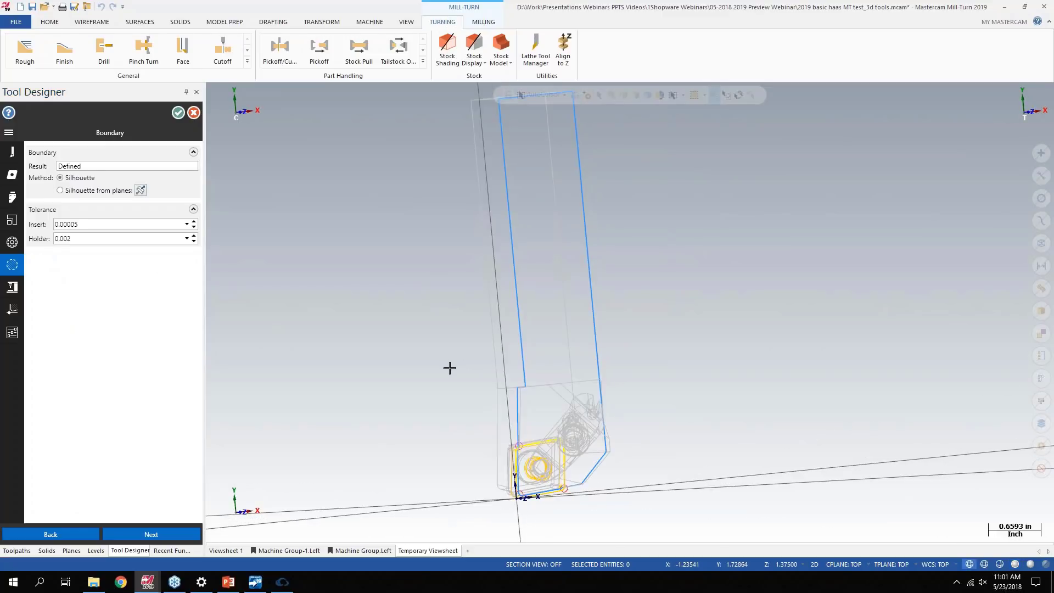
pyautogui.moveTo(640, 423)
pyautogui.mouseDown(button='middle')
pyautogui.moveTo(607, 421)
pyautogui.moveTo(609, 430)
pyautogui.moveTo(522, 477)
pyautogui.mouseUp(button='middle')
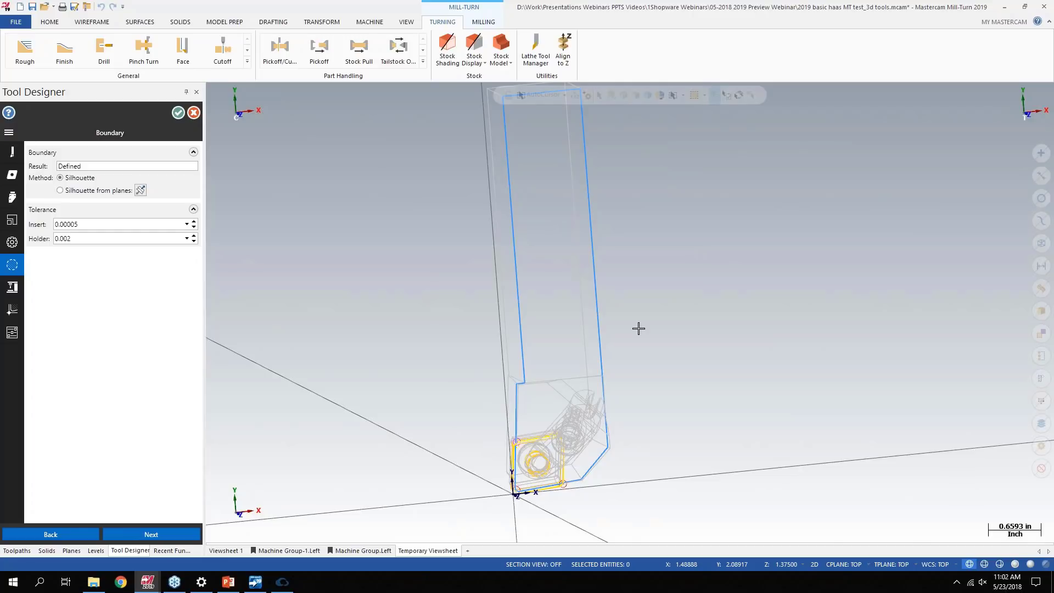
# Review the tool's Machine Orientation, Compensation and Scan Tool Geometry settings, and leave Tool Designer without saving changes
pyautogui.click(13, 286)
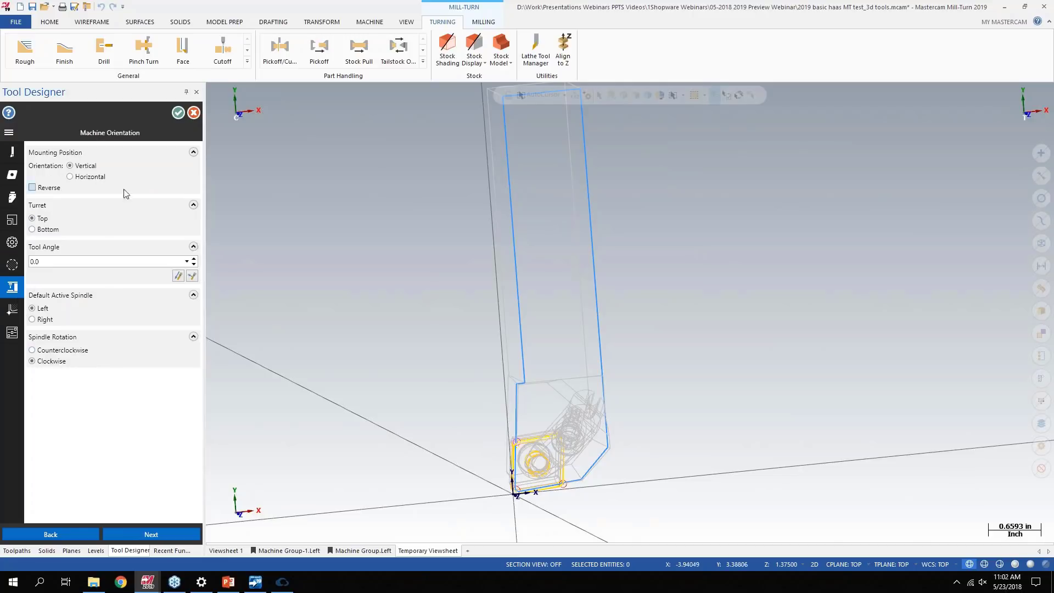
pyautogui.click(12, 309)
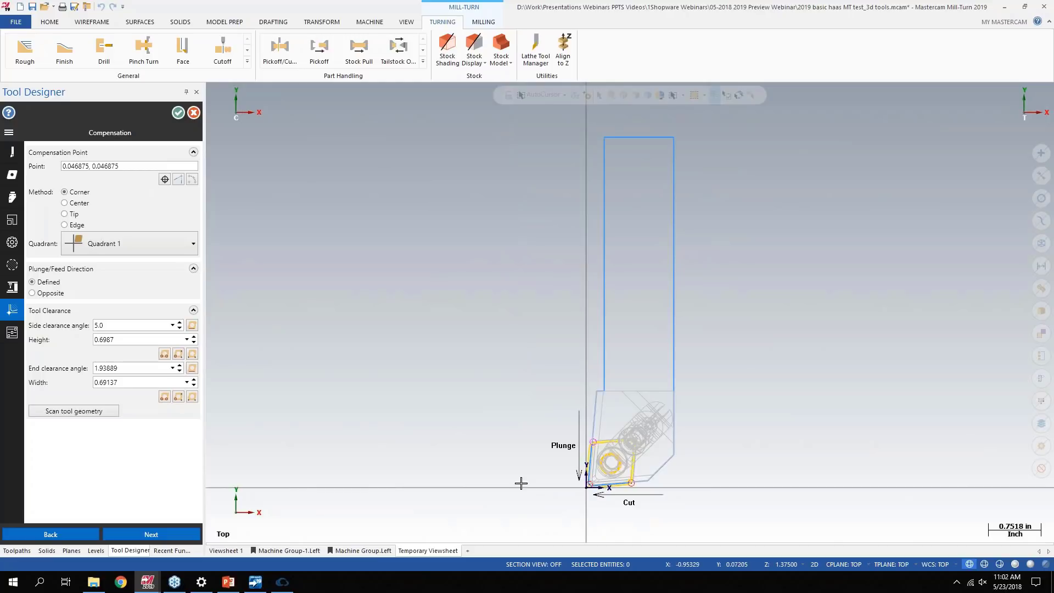
pyautogui.click(66, 415)
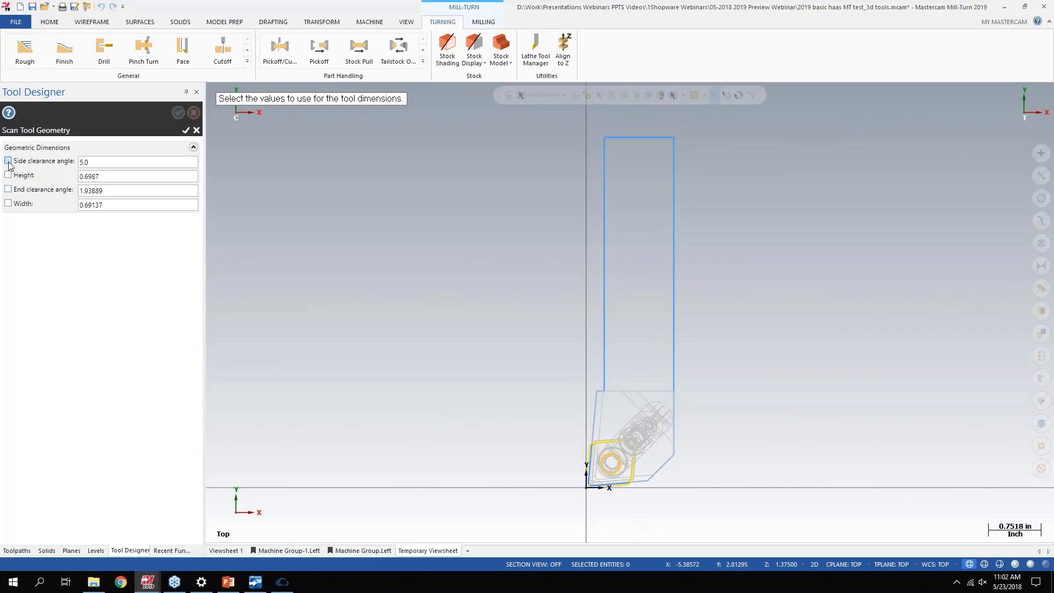
pyautogui.click(196, 131)
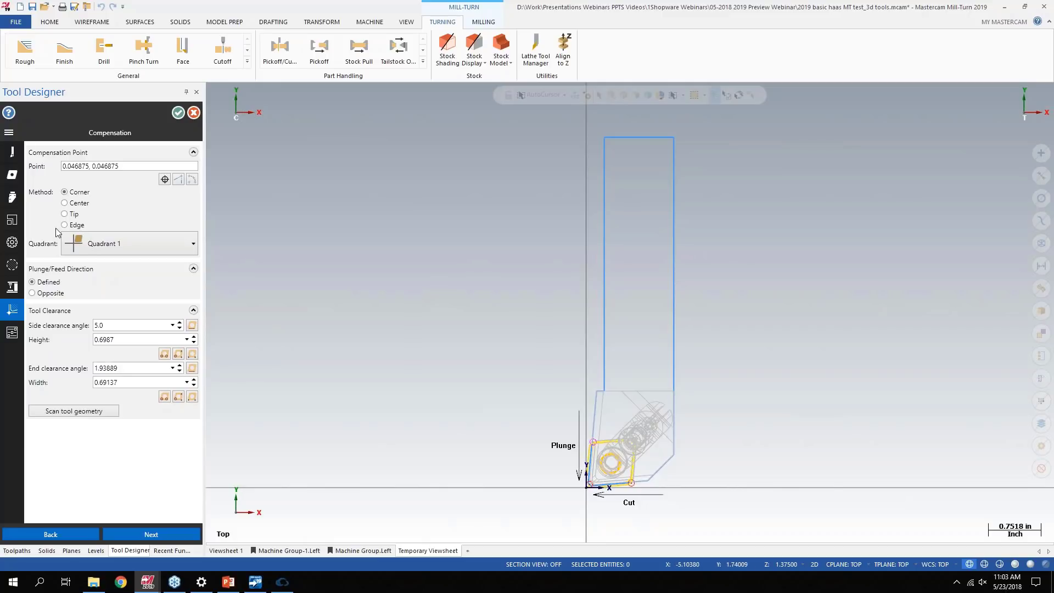
pyautogui.click(193, 113)
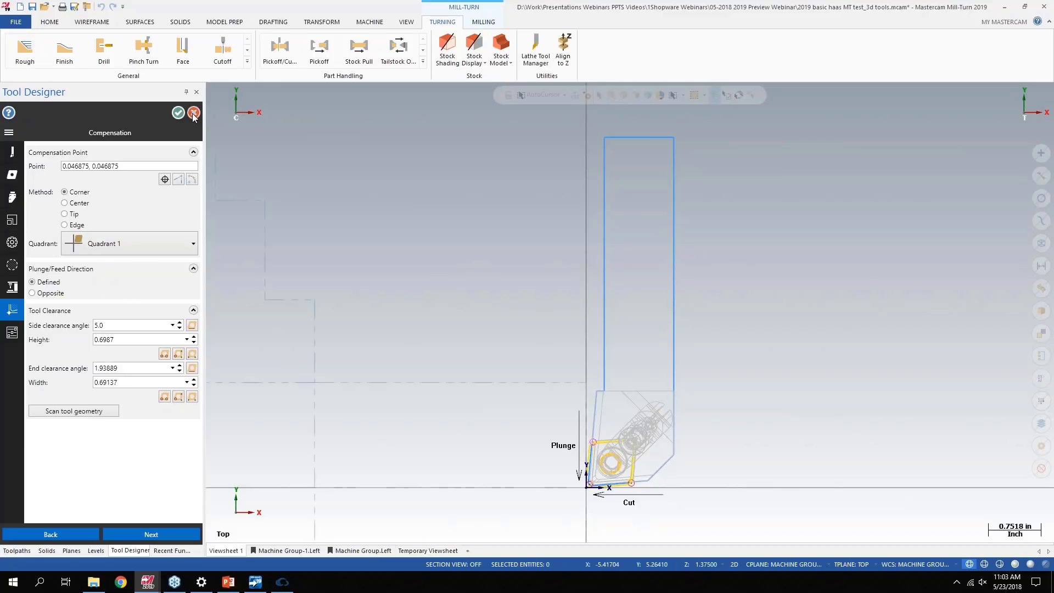
# Restore the shaded display, backplot the Lathe Face operation to inspect its 3D turning tool, and close the backplot
pyautogui.moveTo(550, 345); pyautogui.dragTo(497, 366, button='middle')
pyautogui.hotkey('alt', 's')
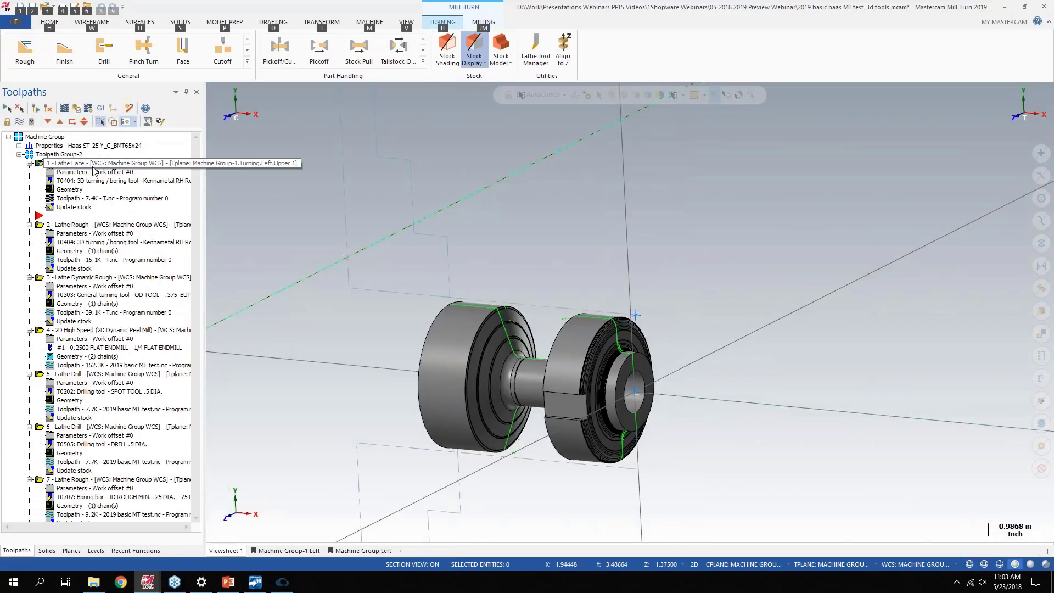
pyautogui.click(63, 108)
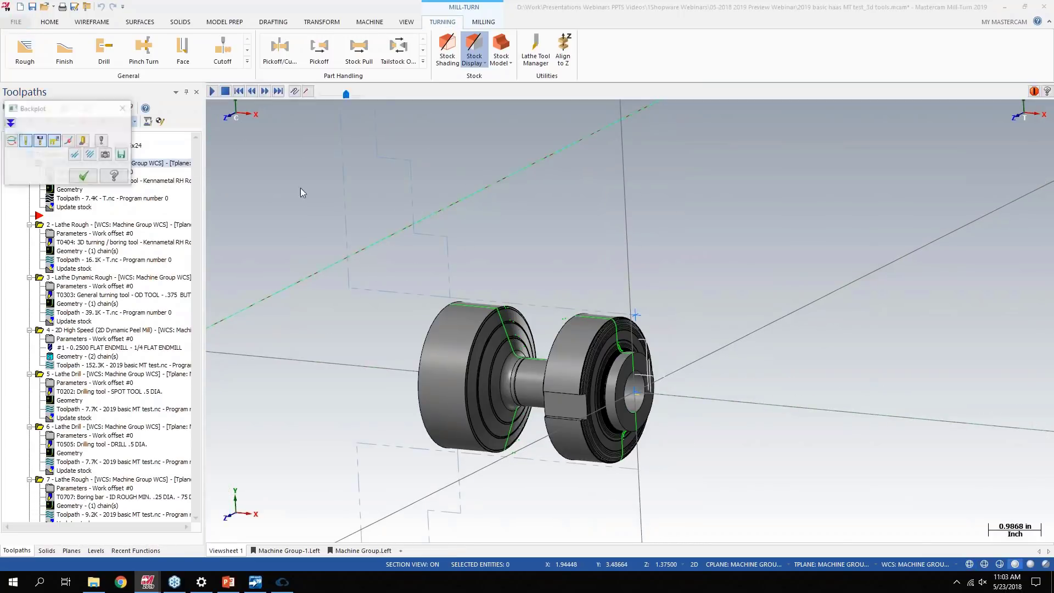
pyautogui.moveTo(635, 294)
pyautogui.mouseDown(button='middle')
pyautogui.moveTo(580, 318)
pyautogui.moveTo(494, 313)
pyautogui.moveTo(484, 326)
pyautogui.moveTo(510, 313)
pyautogui.moveTo(477, 316)
pyautogui.moveTo(676, 331)
pyautogui.moveTo(631, 362)
pyautogui.moveTo(642, 379)
pyautogui.moveTo(601, 388)
pyautogui.mouseUp(button='middle')
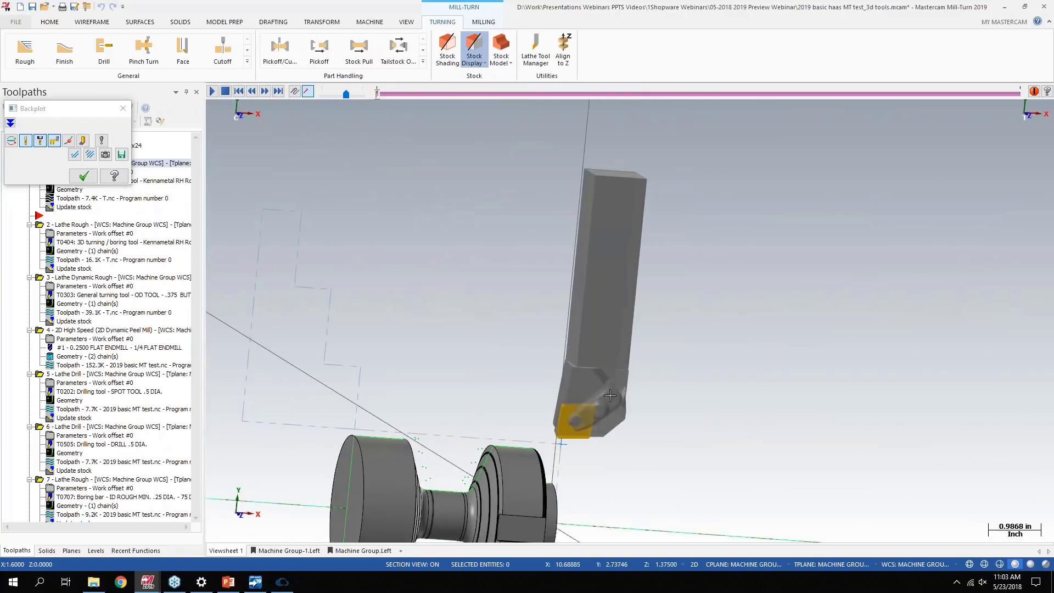
pyautogui.moveTo(508, 390); pyautogui.dragTo(477, 351, button='middle')
pyautogui.scroll(3, 526, 365)
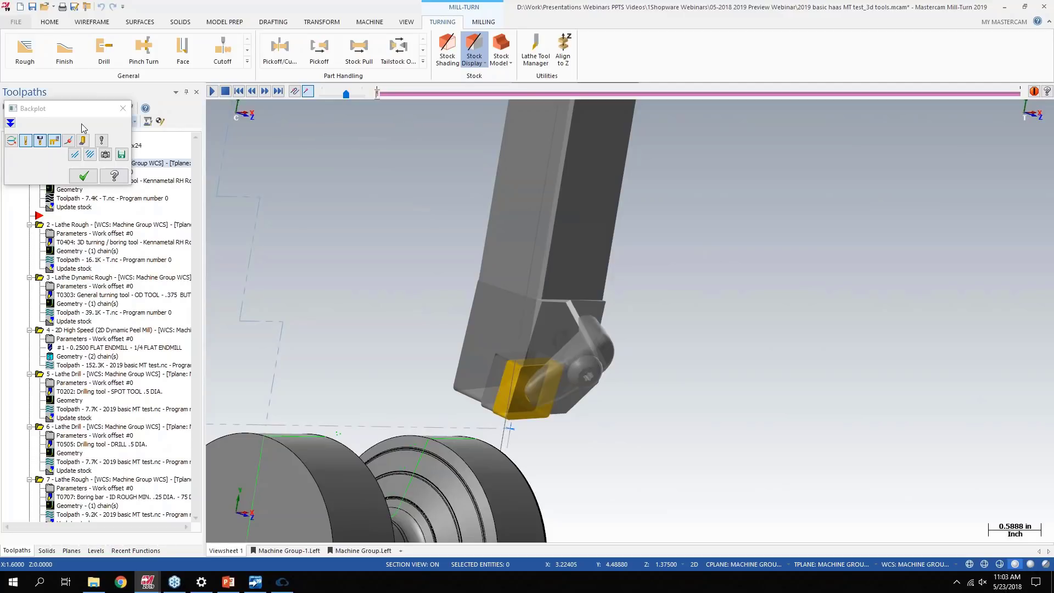
pyautogui.click(123, 108)
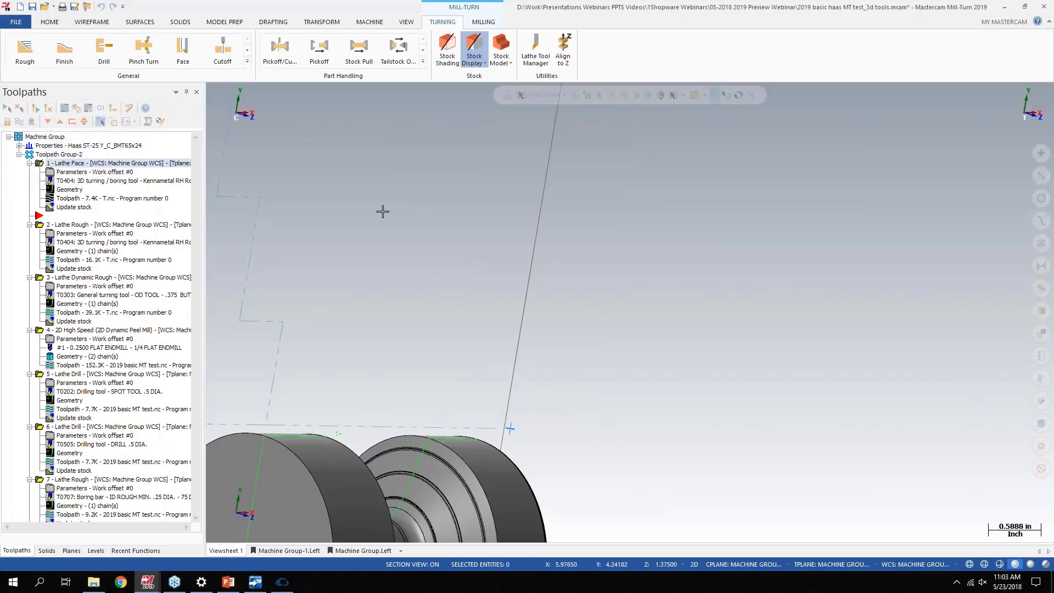
pyautogui.moveTo(434, 278); pyautogui.dragTo(522, 282, button='middle')
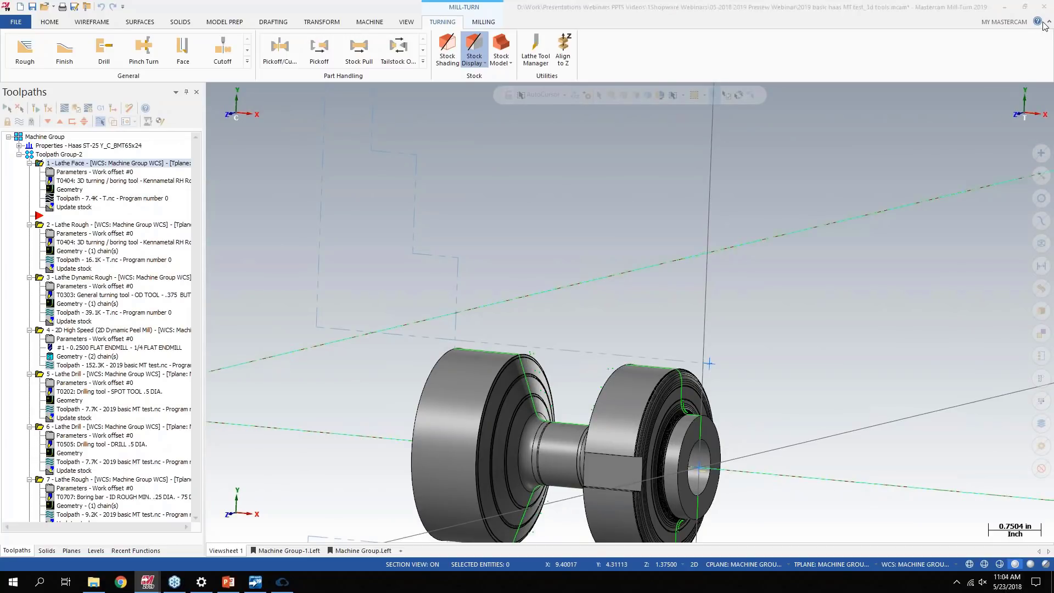
pyautogui.click(895, 22)
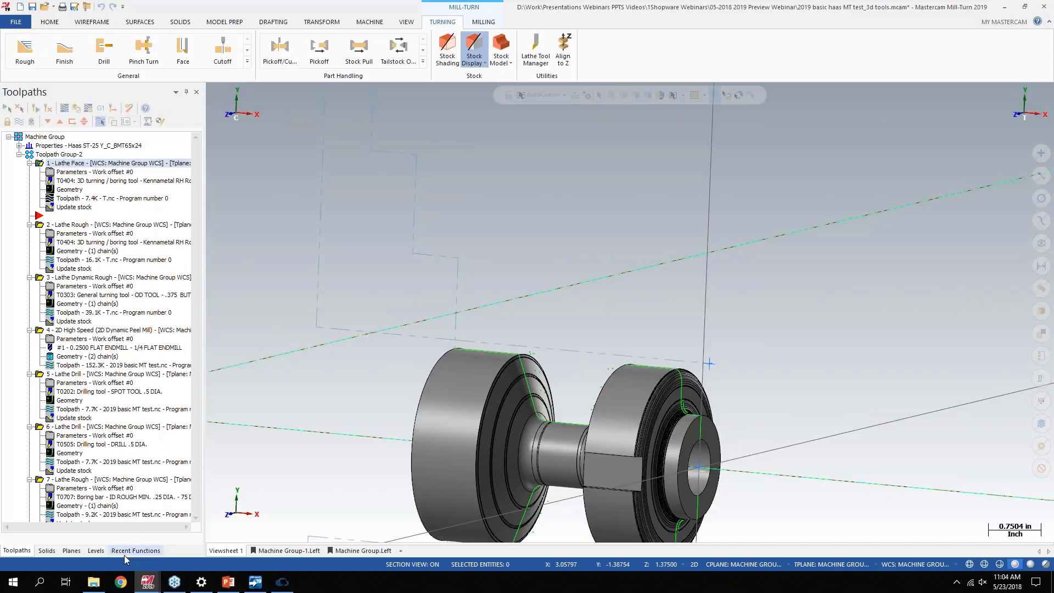
pyautogui.click(93, 582)
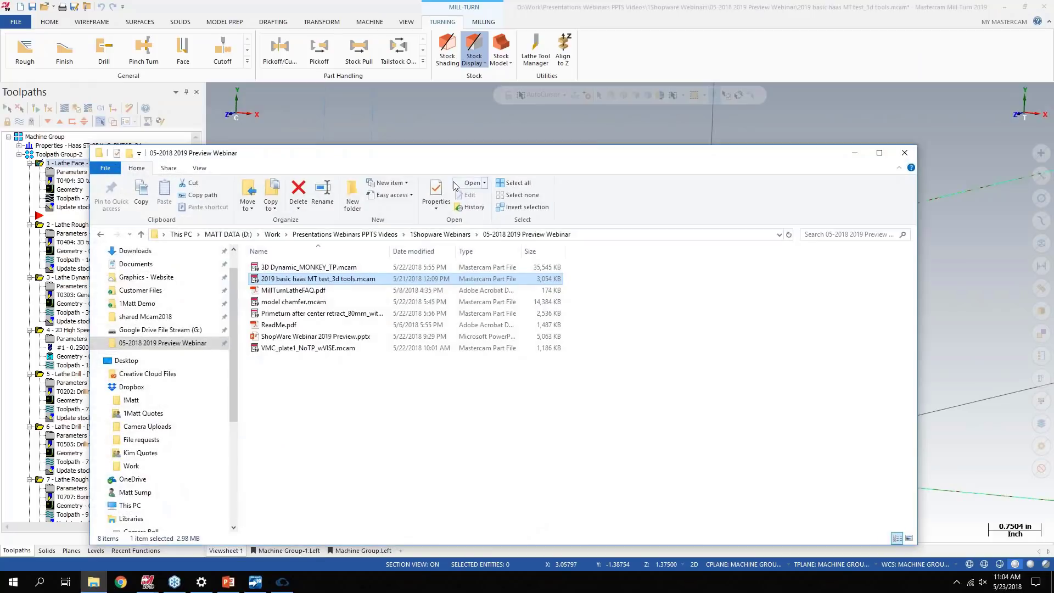
pyautogui.doubleClick(520, 290)
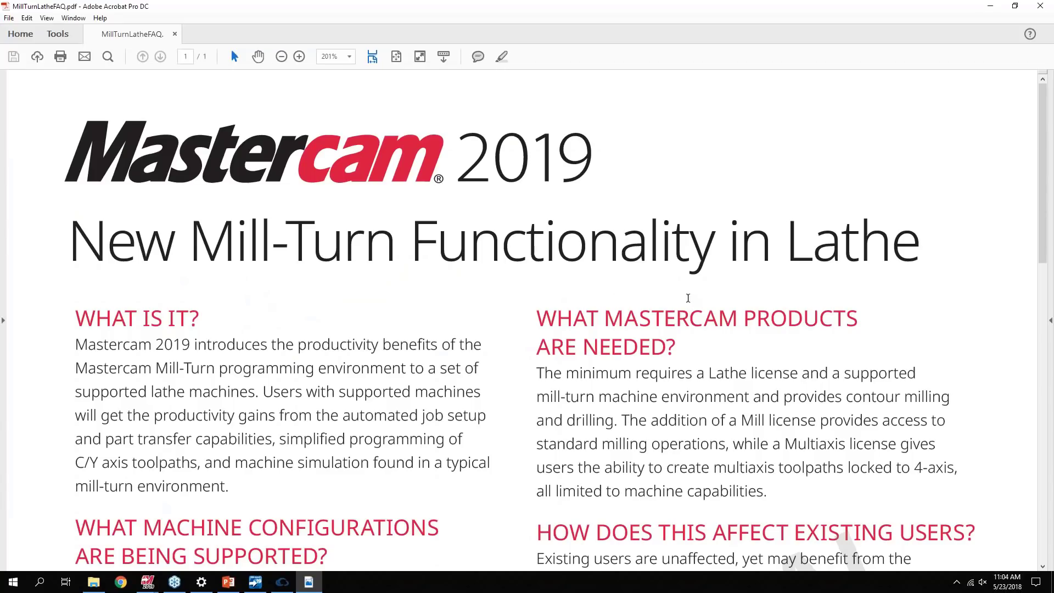
pyautogui.scroll(-5, 687, 298)
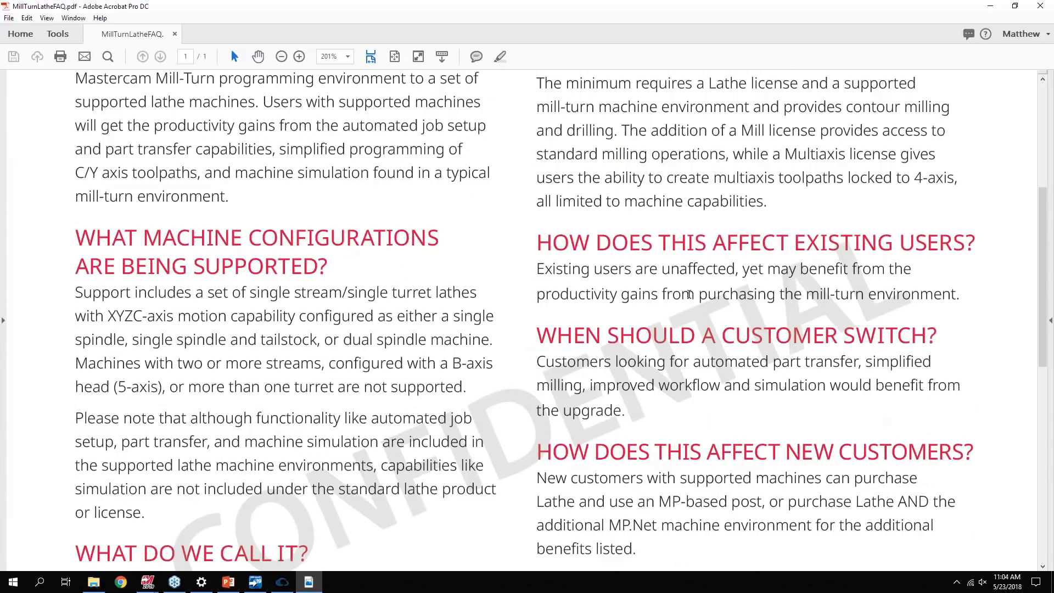
pyautogui.scroll(-8, 688, 294)
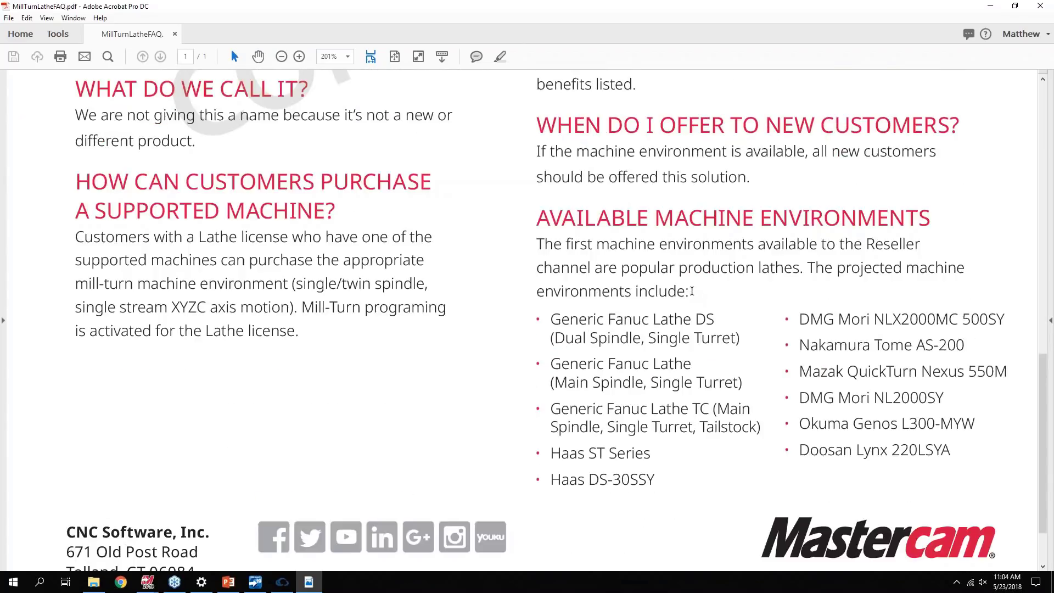
pyautogui.scroll(-2, 691, 291)
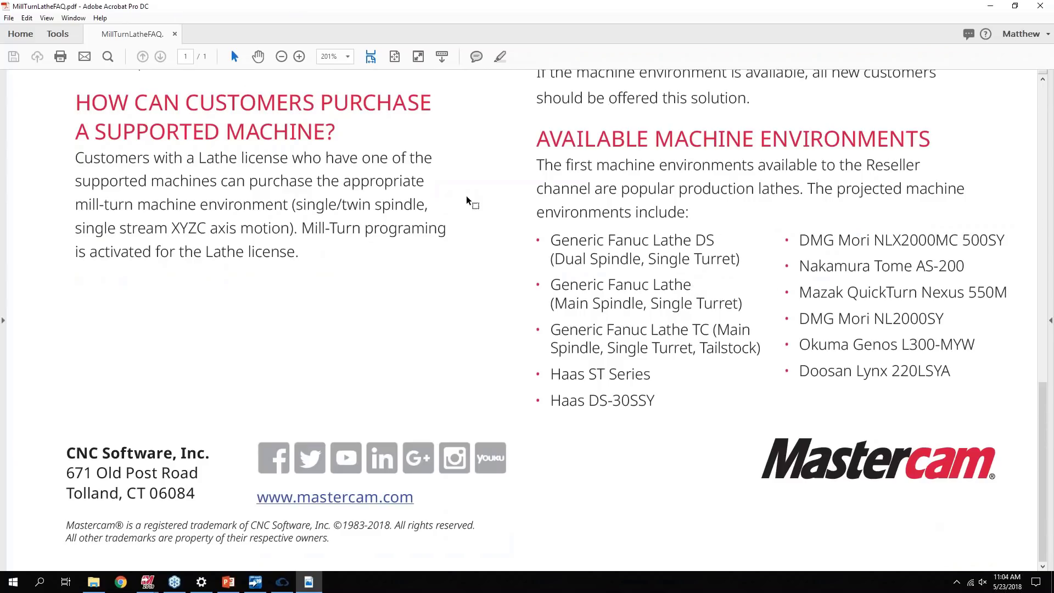
# Highlight the Generic Fanuc, Haas, and DMG Mori through Mazak QuickTurn entries in the machine environments list
pyautogui.moveTo(548, 239); pyautogui.dragTo(761, 344)
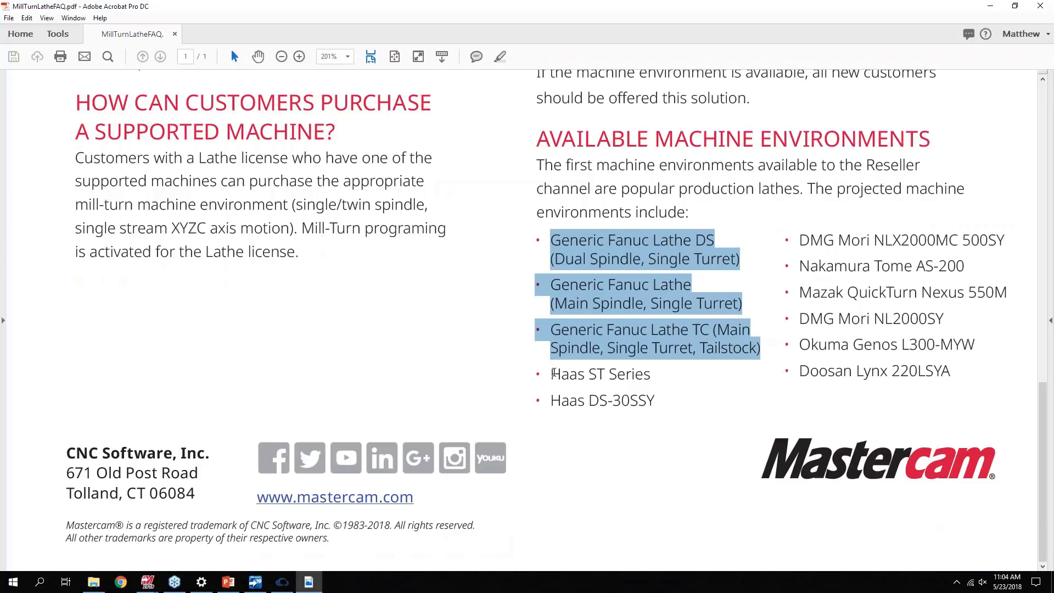
pyautogui.moveTo(549, 375); pyautogui.dragTo(666, 385)
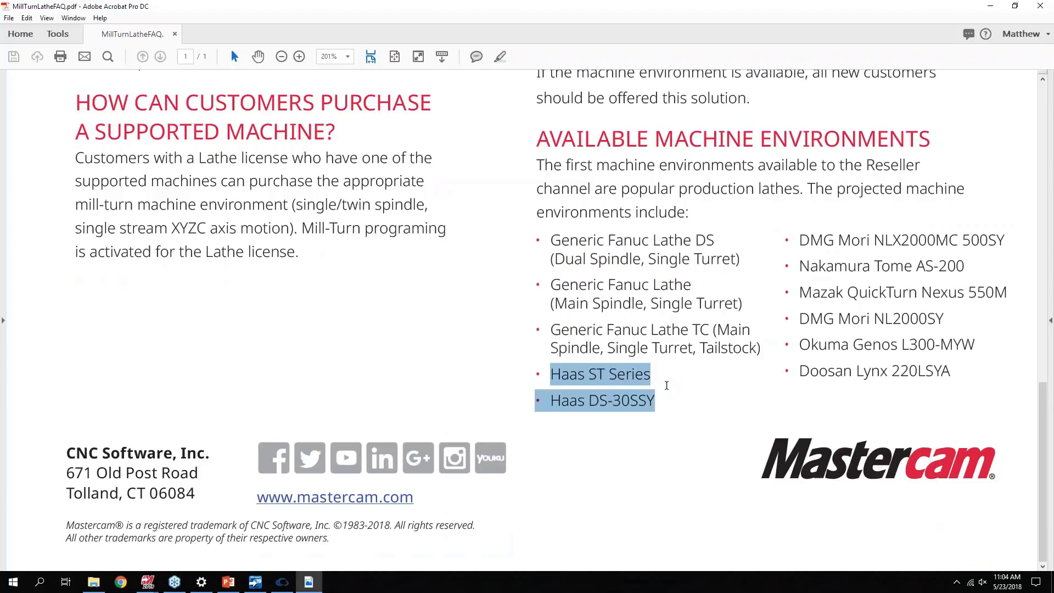
pyautogui.moveTo(799, 239); pyautogui.dragTo(917, 301)
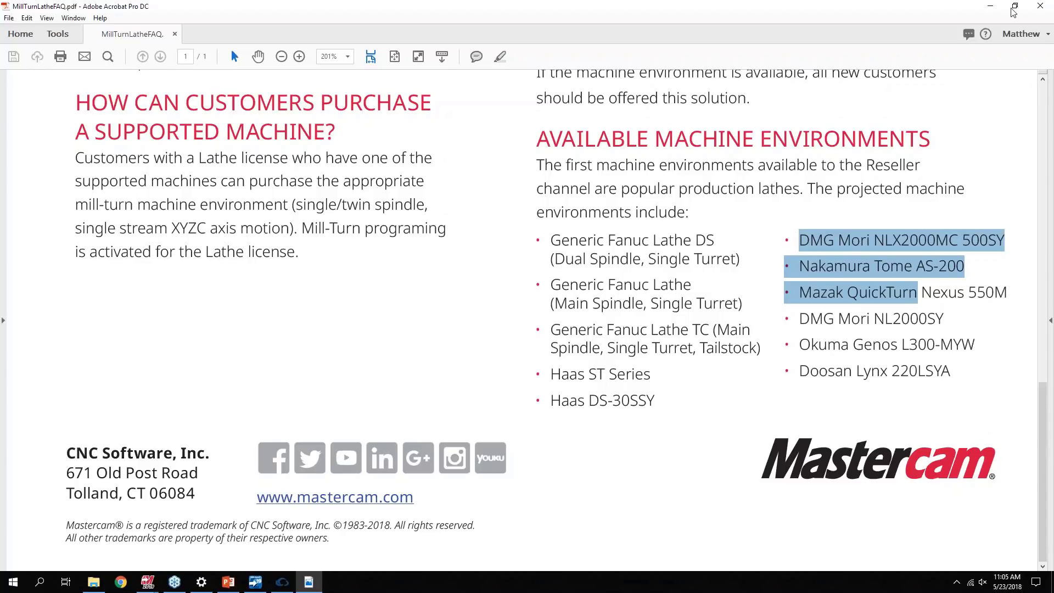
# Close the FAQ, minimize the file folder to return to Mastercam, and select Toolpath Group-2 to display all its toolpaths on the part
pyautogui.click(1039, 6)
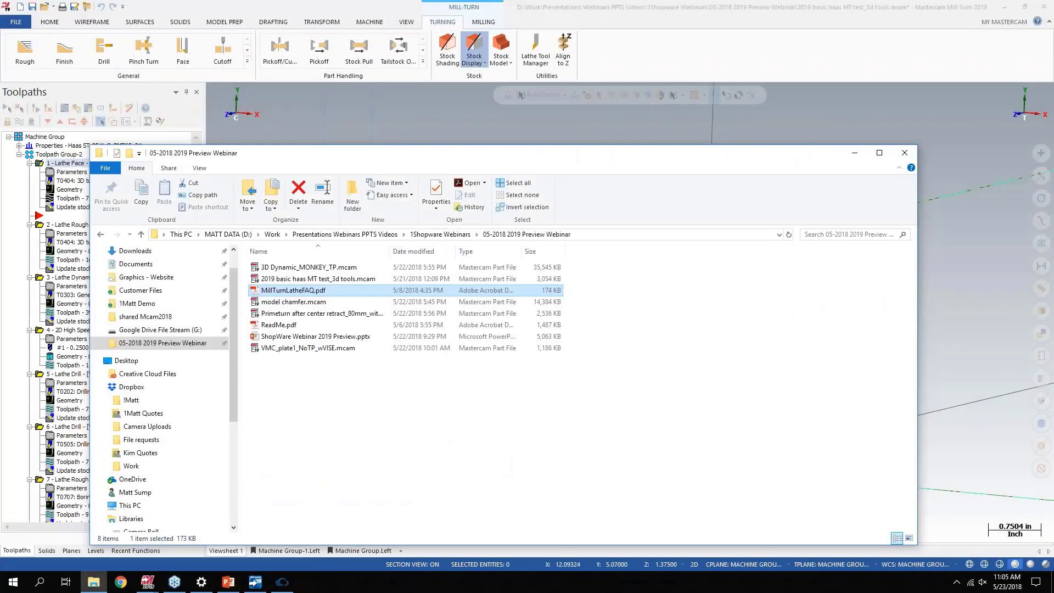
pyautogui.click(854, 153)
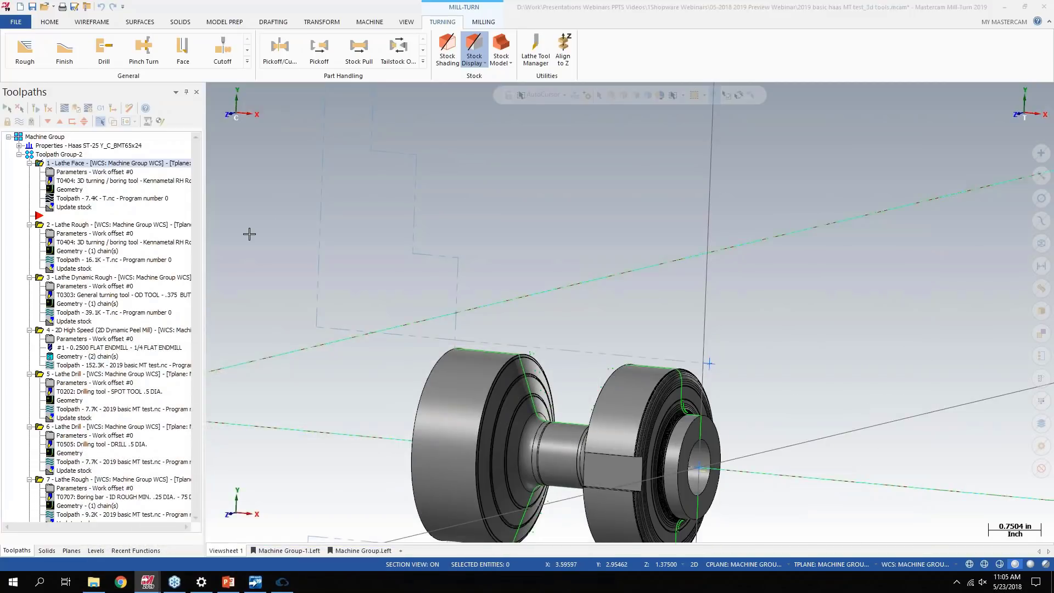
pyautogui.click(62, 154)
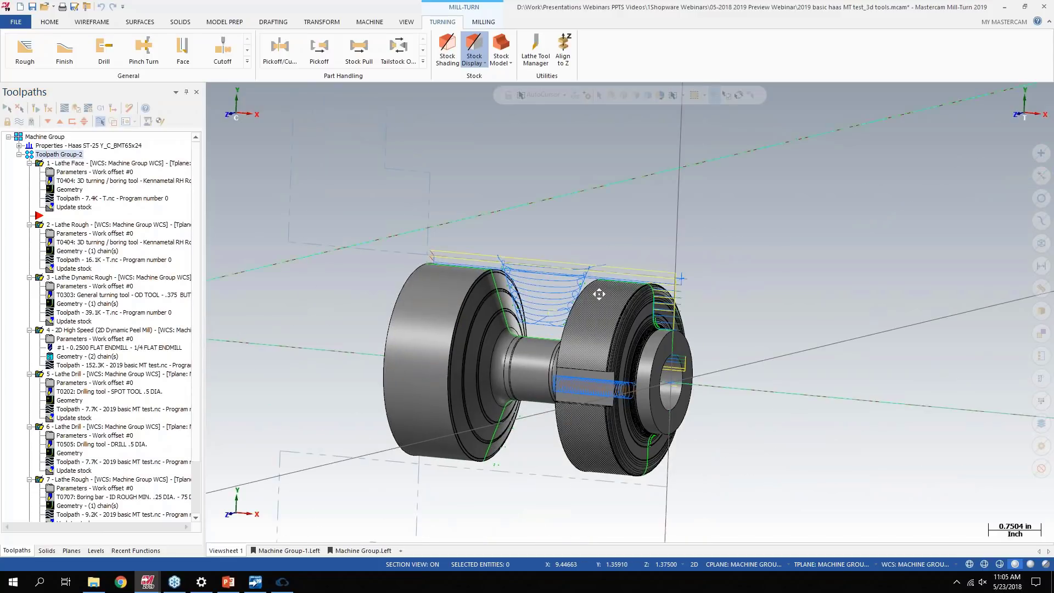
pyautogui.moveTo(653, 269); pyautogui.dragTo(631, 276, button='middle')
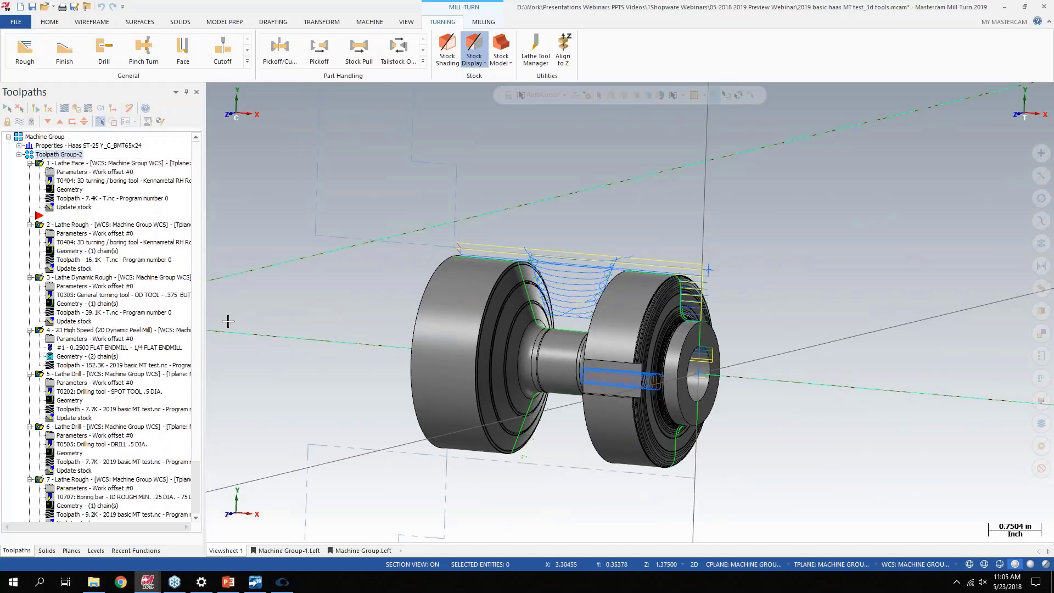
# Open the 2D High Speed Peel Mill parameters, review the cut parameters and the Y-Axis Cross setup, and close them without changes
pyautogui.click(80, 340)
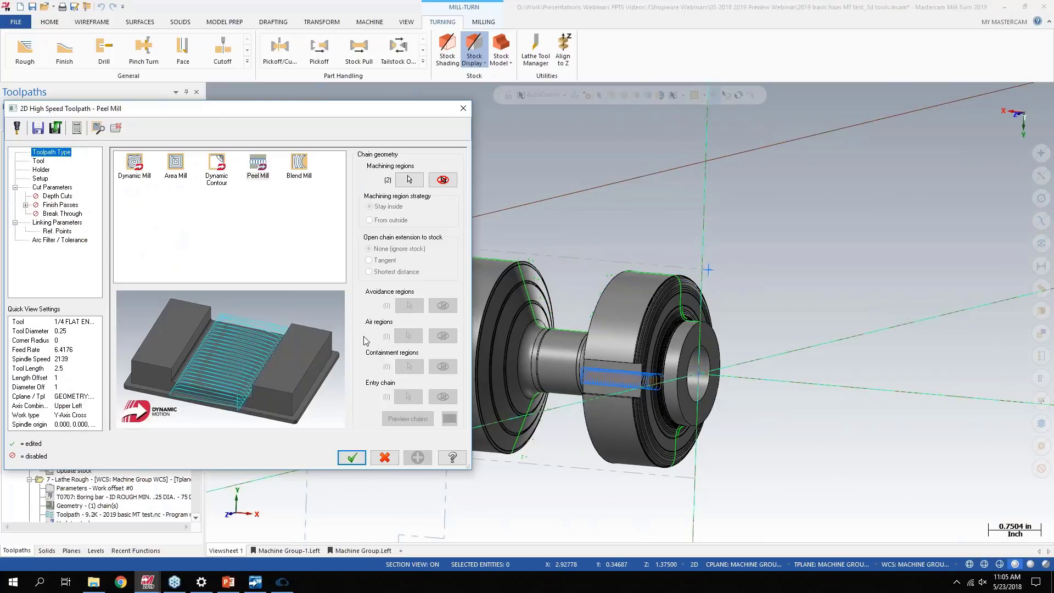
pyautogui.click(65, 189)
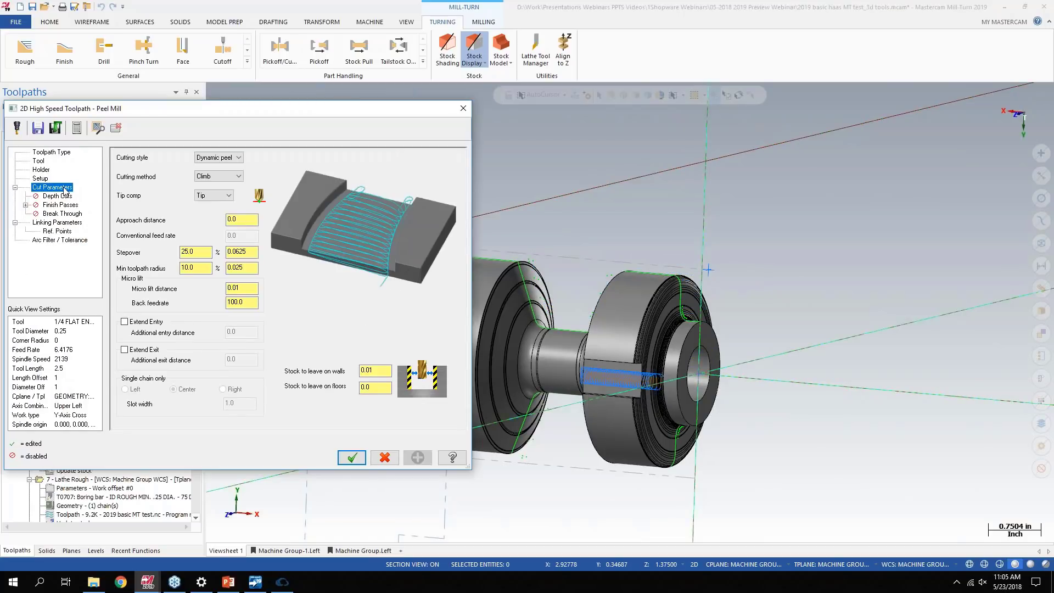
pyautogui.click(44, 180)
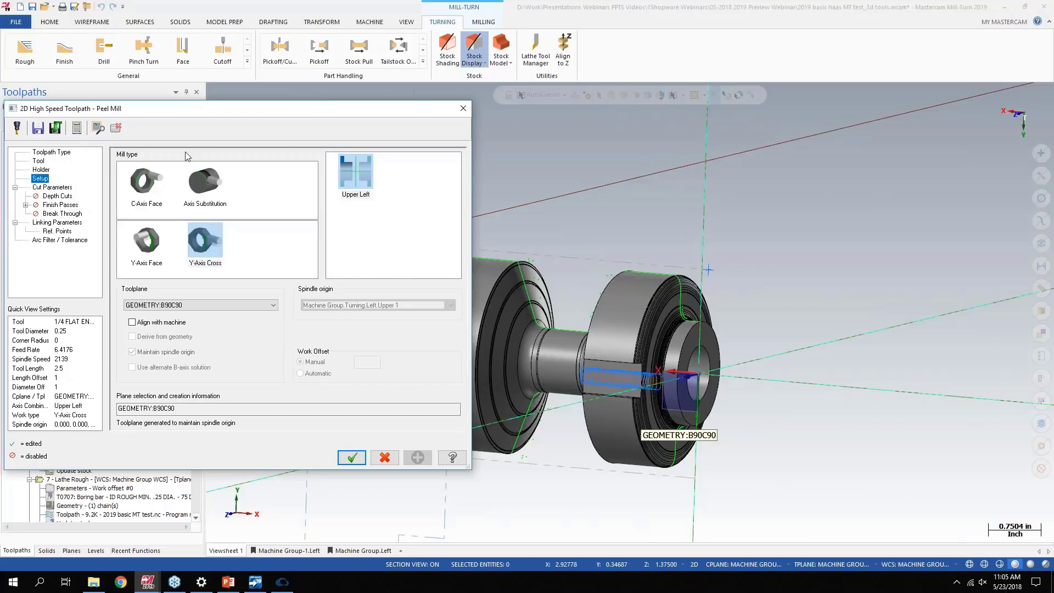
pyautogui.moveTo(177, 113); pyautogui.dragTo(243, 103)
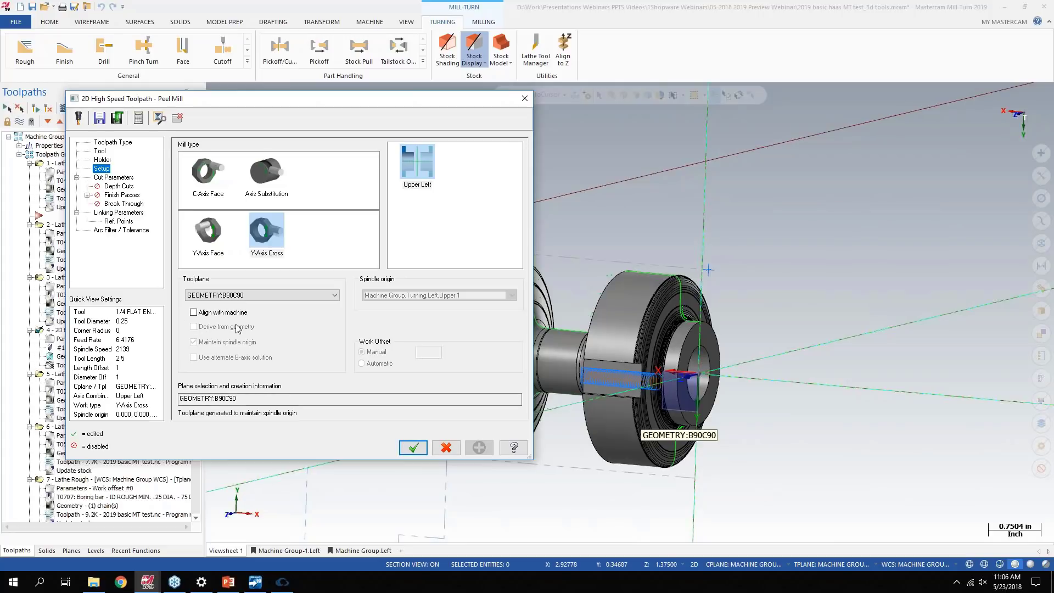
pyautogui.click(524, 99)
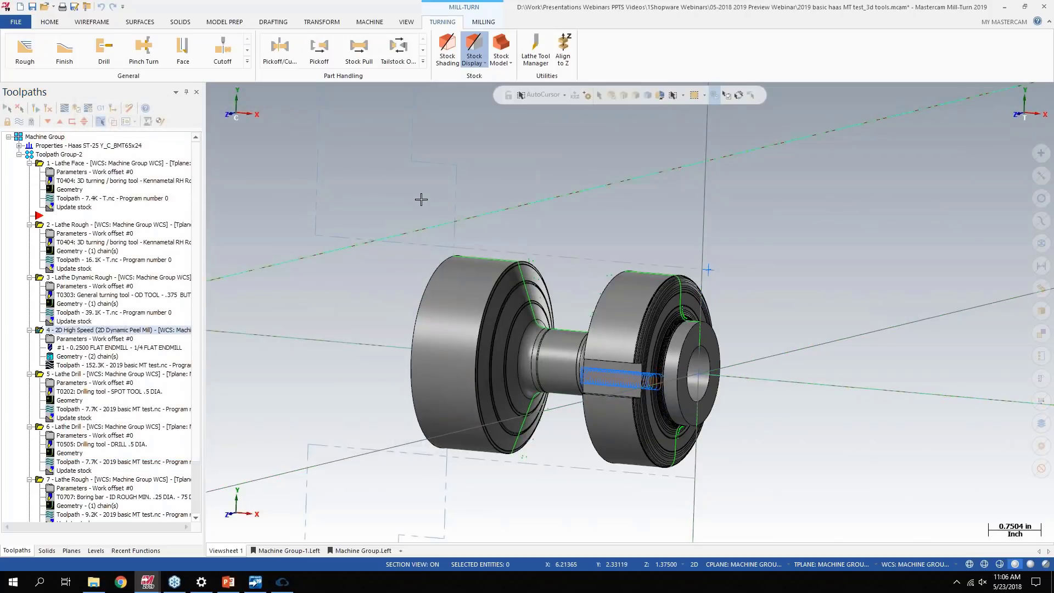
# Select the whole machine group, send it to Code Expert, and expand the Lathe Face operation in the Sync Manager
pyautogui.click(44, 137)
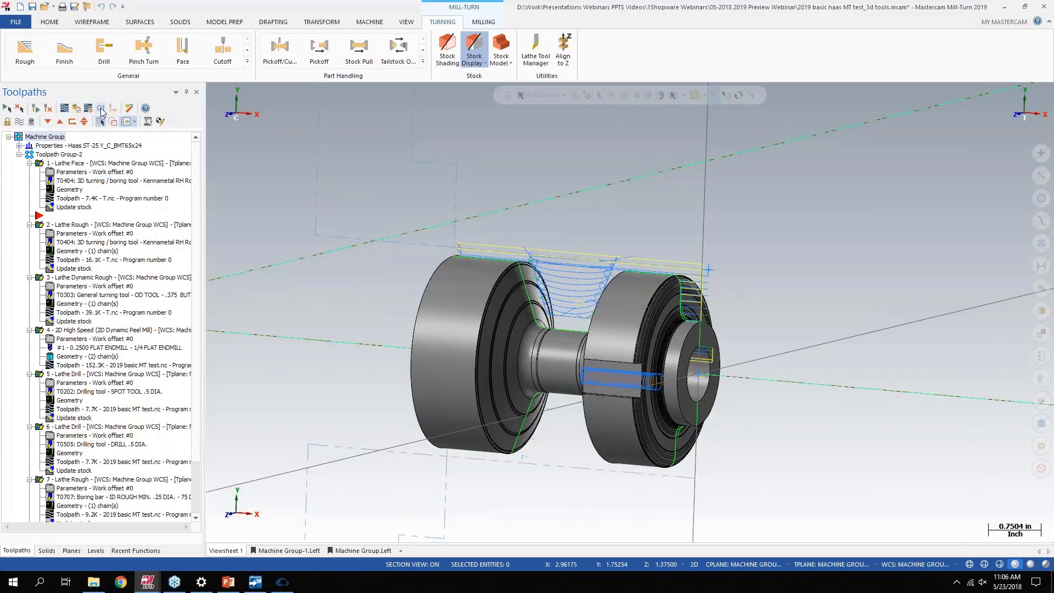
pyautogui.click(89, 112)
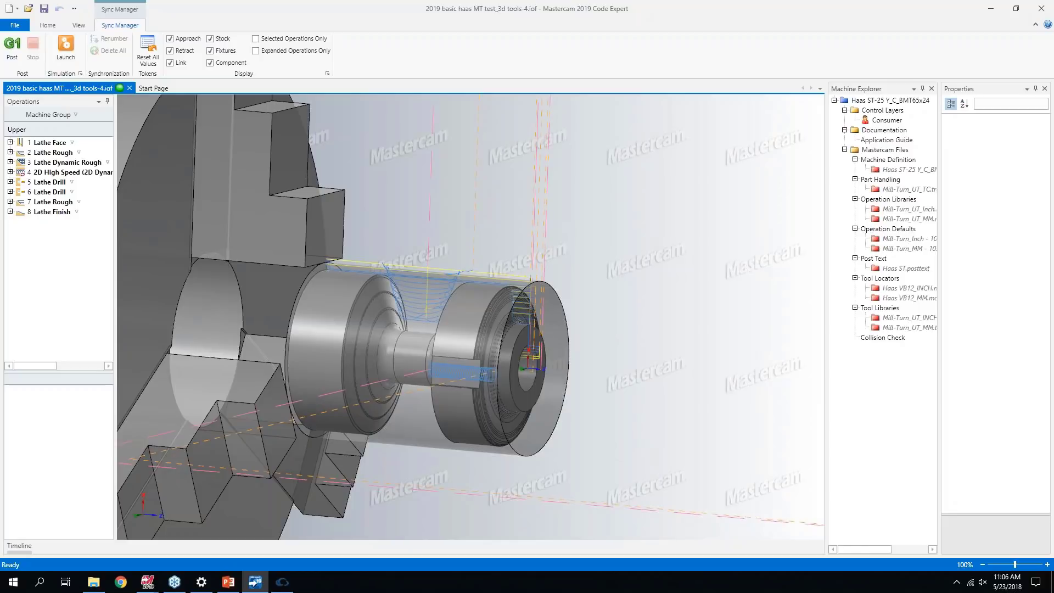
pyautogui.click(44, 153)
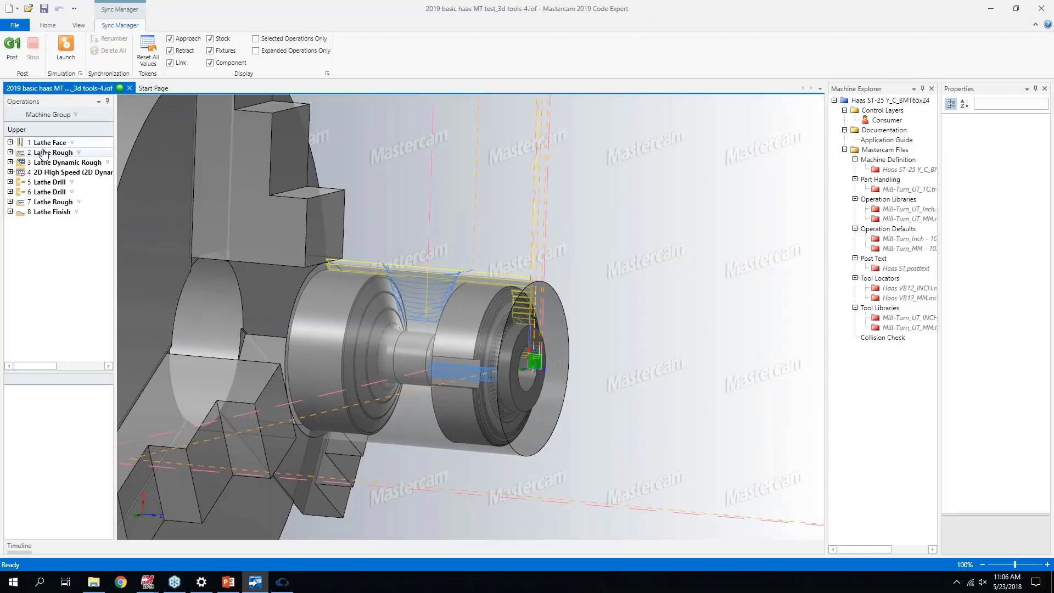
pyautogui.click(10, 143)
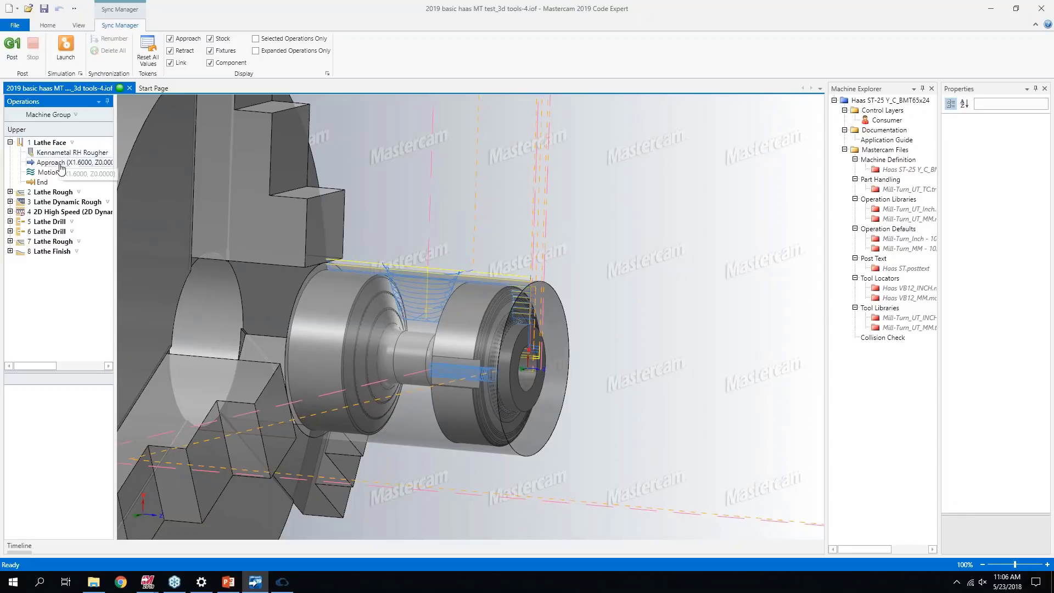
pyautogui.click(72, 143)
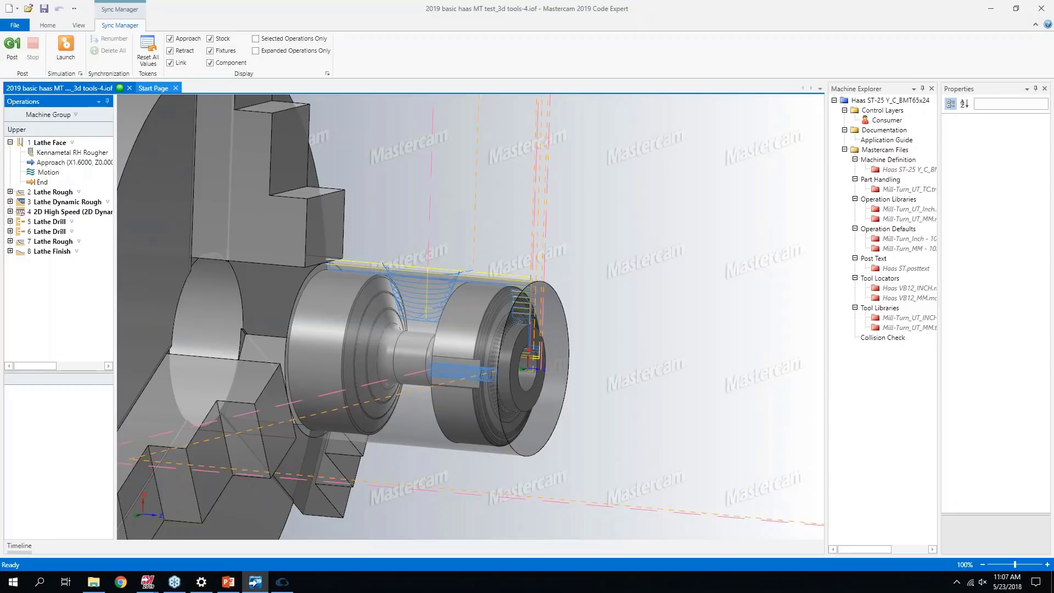
# Launch the machine simulation, frame the Haas ST-25Y lathe's work area, and hide the machine housing
pyautogui.click(65, 50)
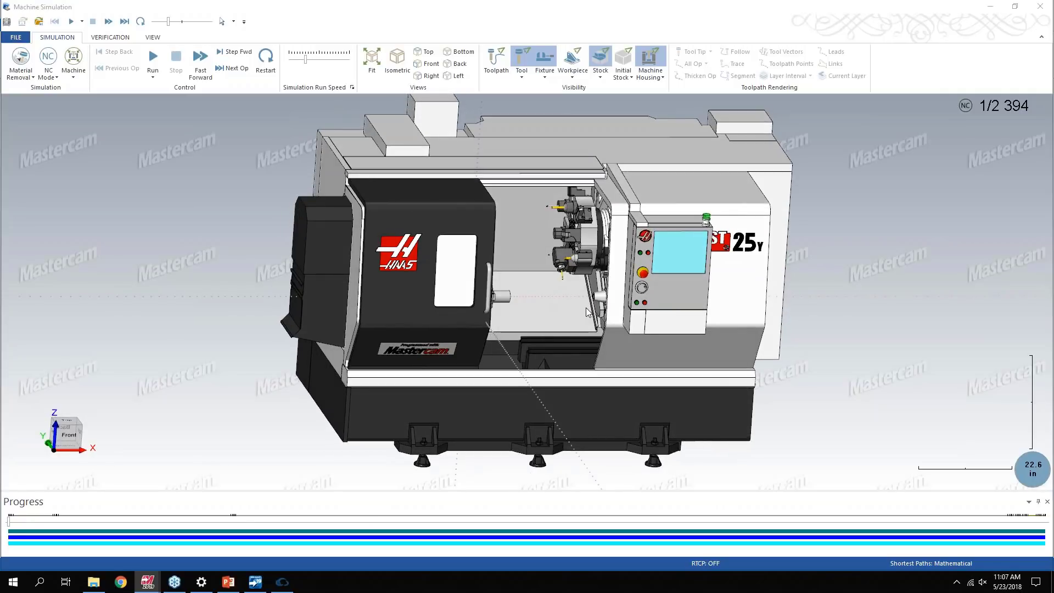
pyautogui.scroll(3, 606, 262)
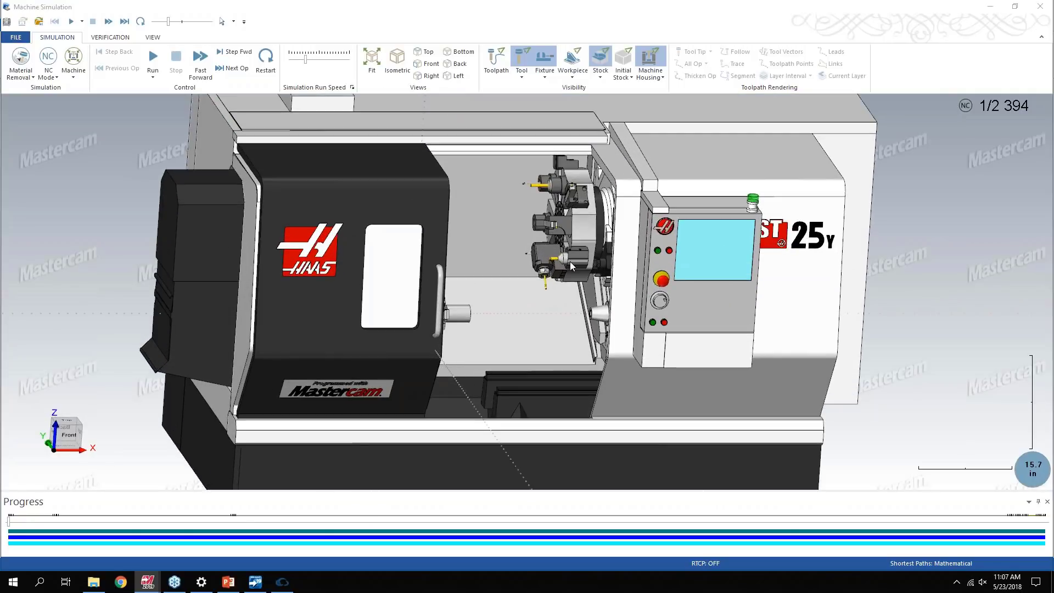
pyautogui.scroll(2, 554, 263)
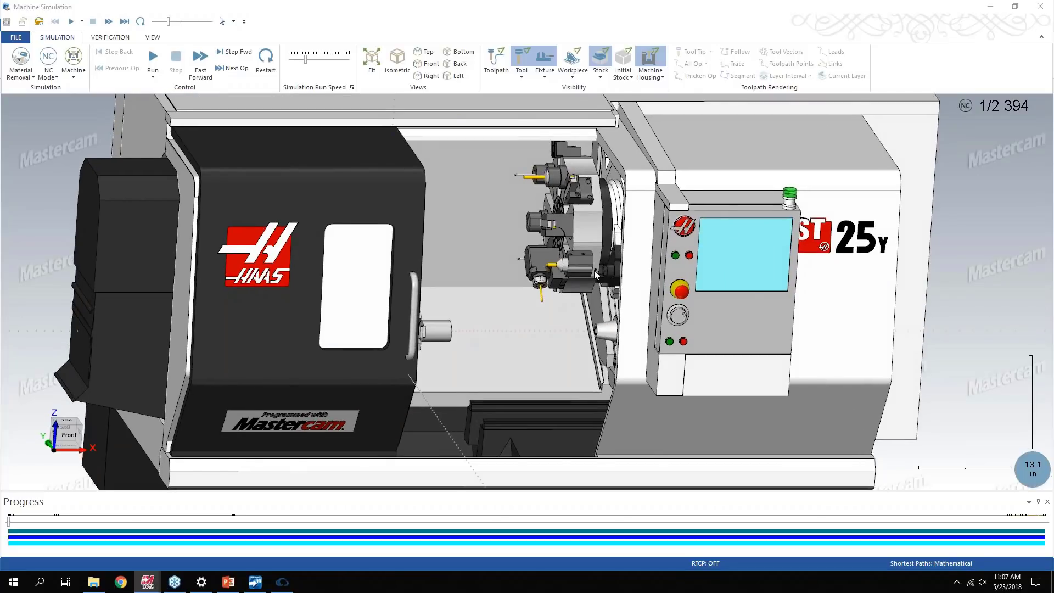
pyautogui.moveTo(555, 267); pyautogui.dragTo(582, 255, button='middle')
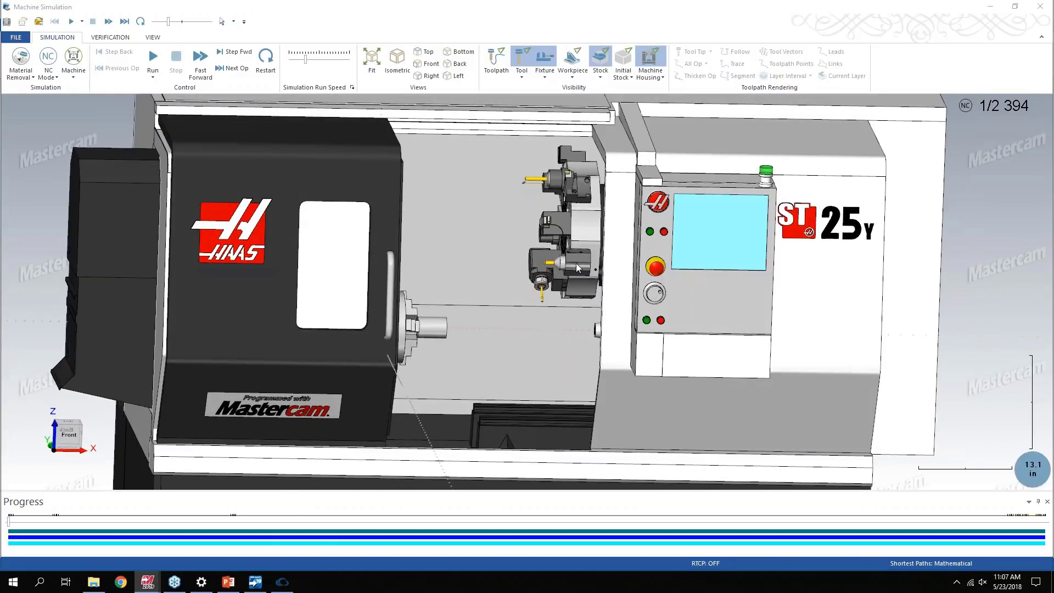
pyautogui.click(650, 57)
pyautogui.click(651, 57)
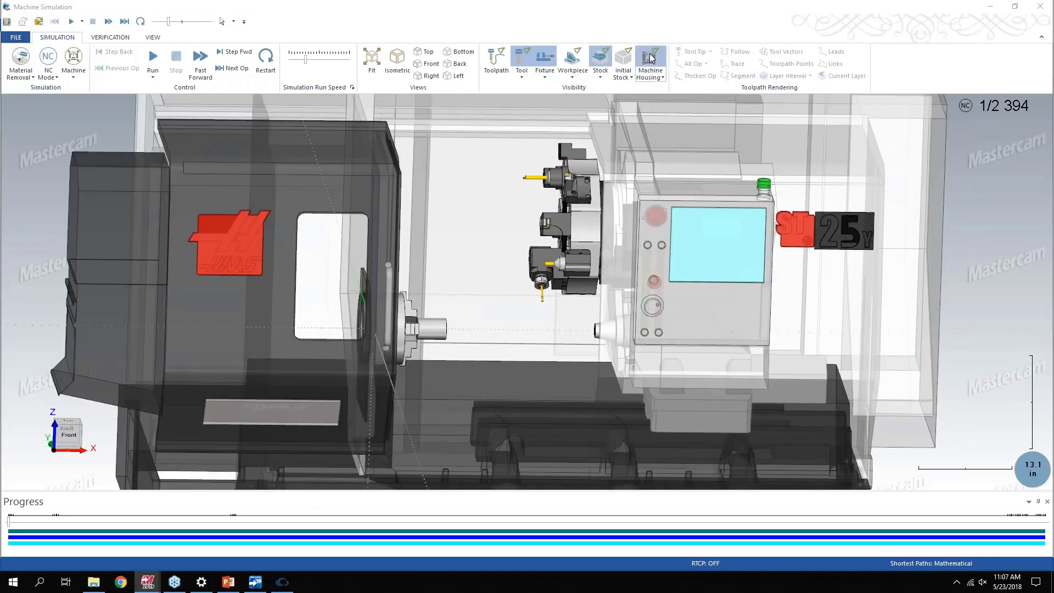
# Inspect the 3D turning tool and insert mounted on the turret up close, and return to a view of the turret and chuck
pyautogui.moveTo(653, 251); pyautogui.dragTo(743, 277, button='middle')
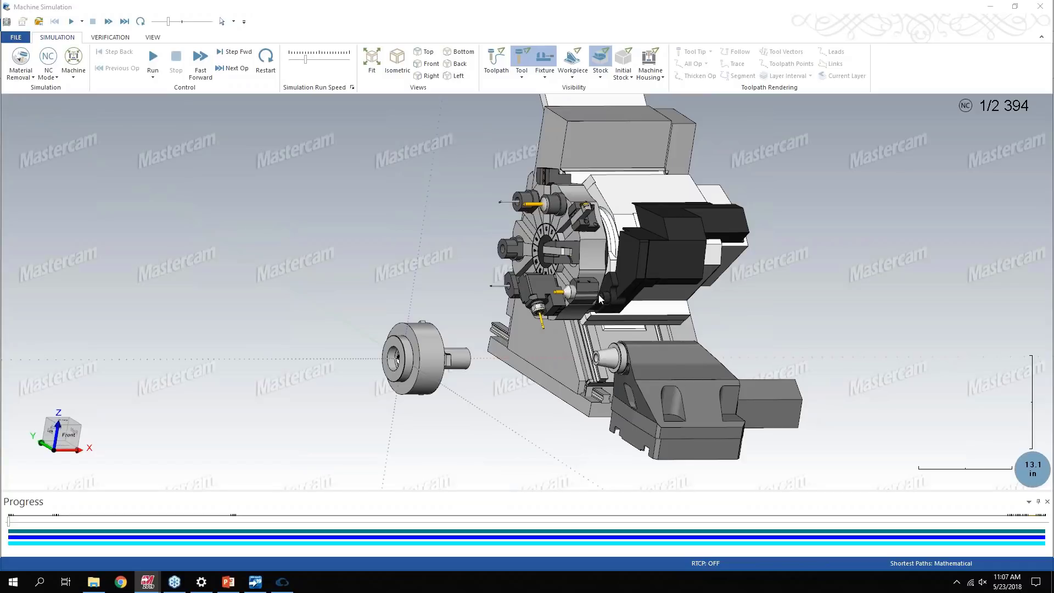
pyautogui.moveTo(591, 210)
pyautogui.mouseDown(button='middle')
pyautogui.moveTo(577, 239)
pyautogui.moveTo(601, 216)
pyautogui.mouseUp(button='middle')
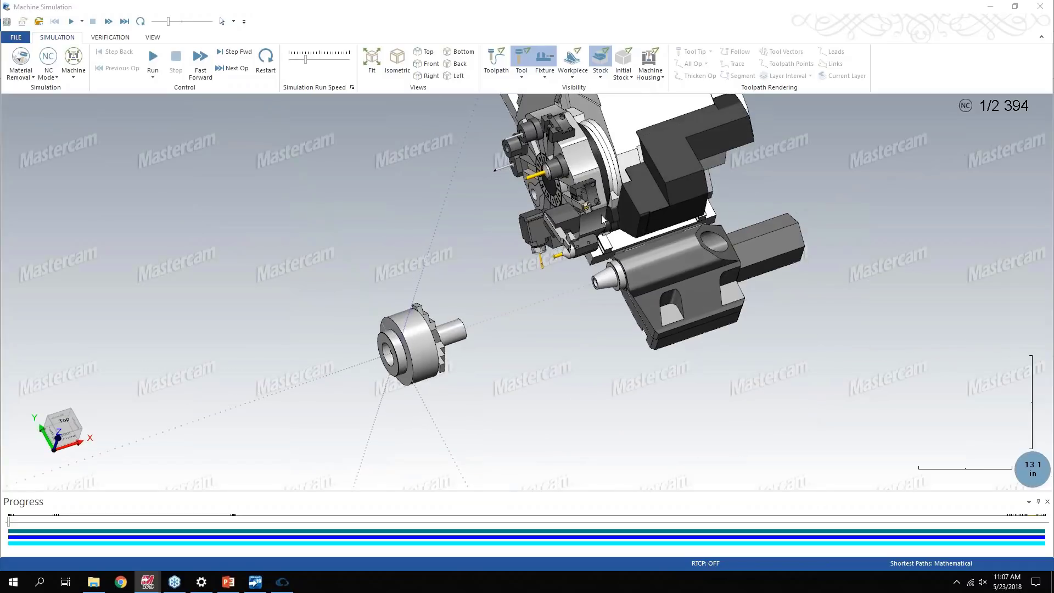
pyautogui.scroll(6, 530, 176)
pyautogui.scroll(2, 525, 165)
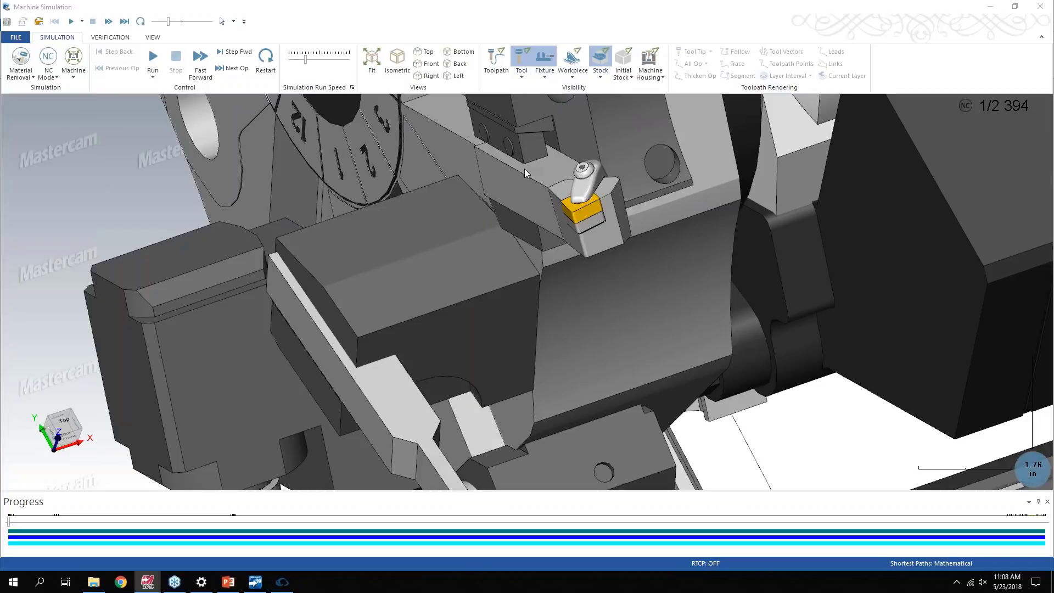
pyautogui.scroll(-6, 542, 170)
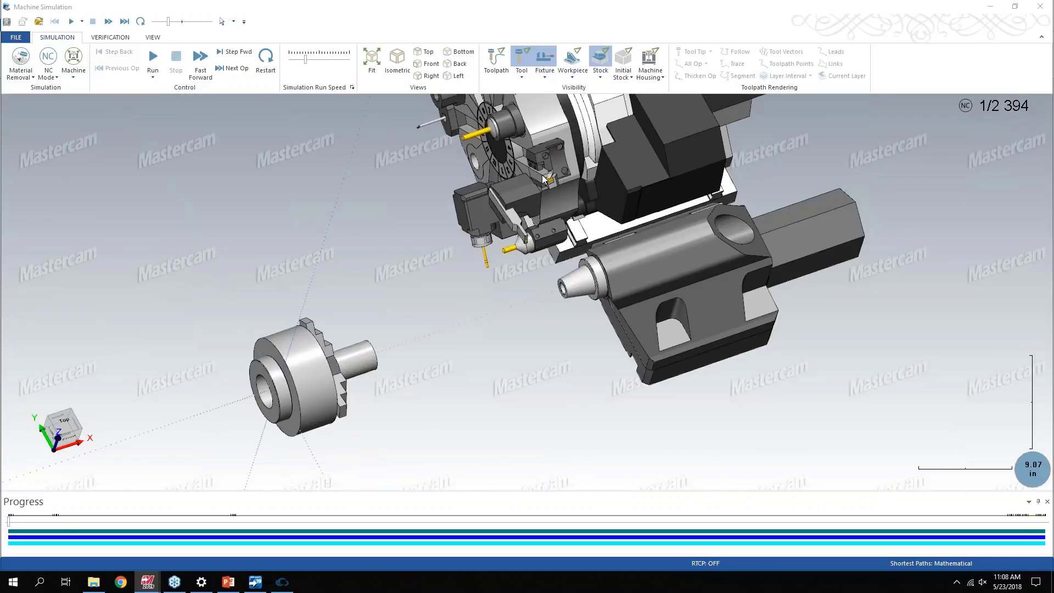
pyautogui.moveTo(541, 174); pyautogui.dragTo(632, 140, button='middle')
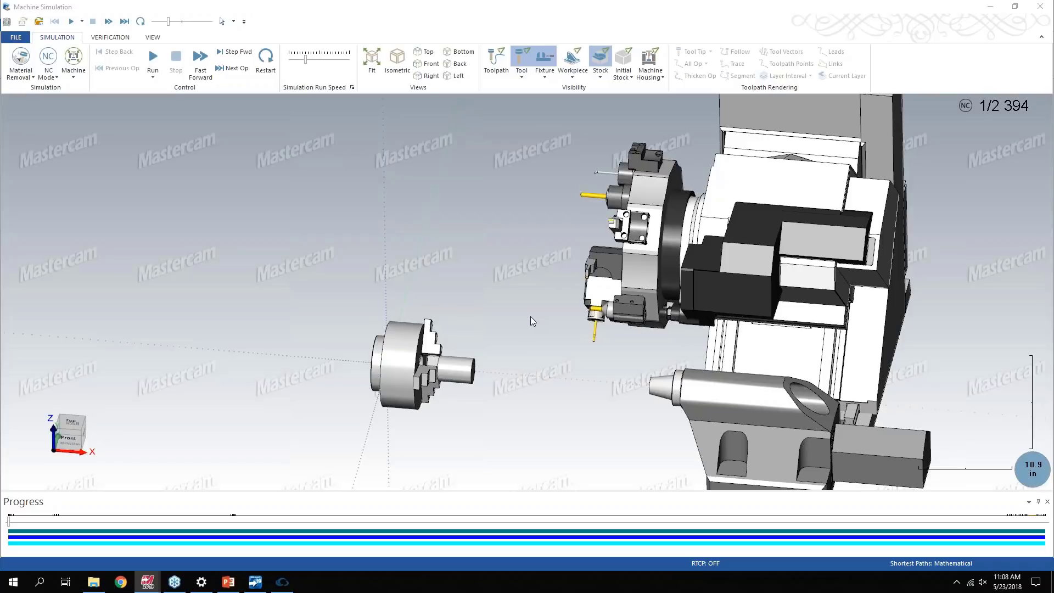
# Run the simulation, pause during peel milling, skip to the next operation, and play the remaining operations at a reduced run speed
pyautogui.click(153, 60)
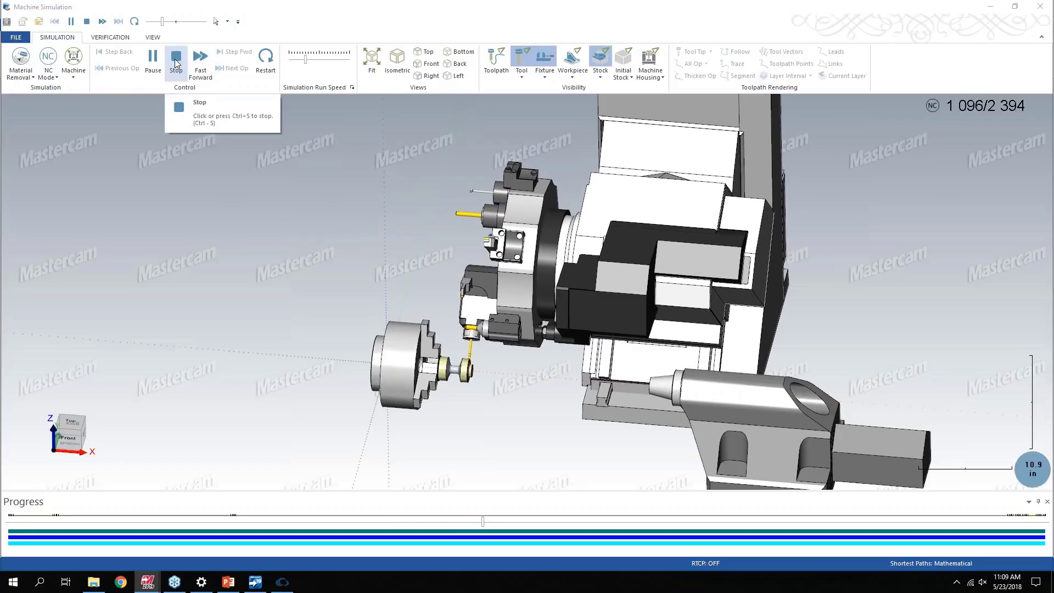
pyautogui.click(153, 61)
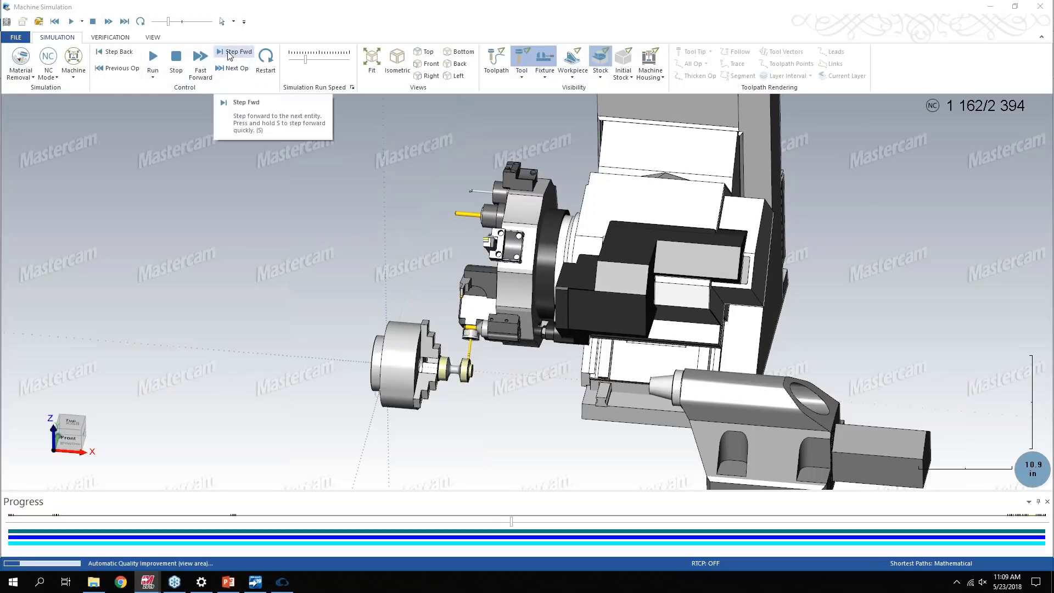
pyautogui.click(234, 68)
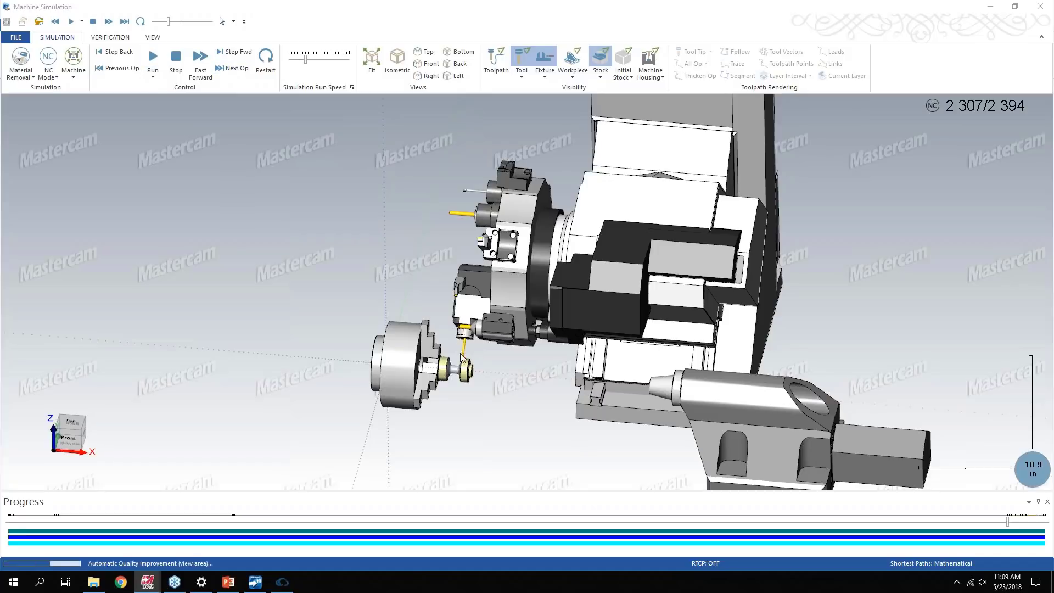
pyautogui.scroll(5, 471, 355)
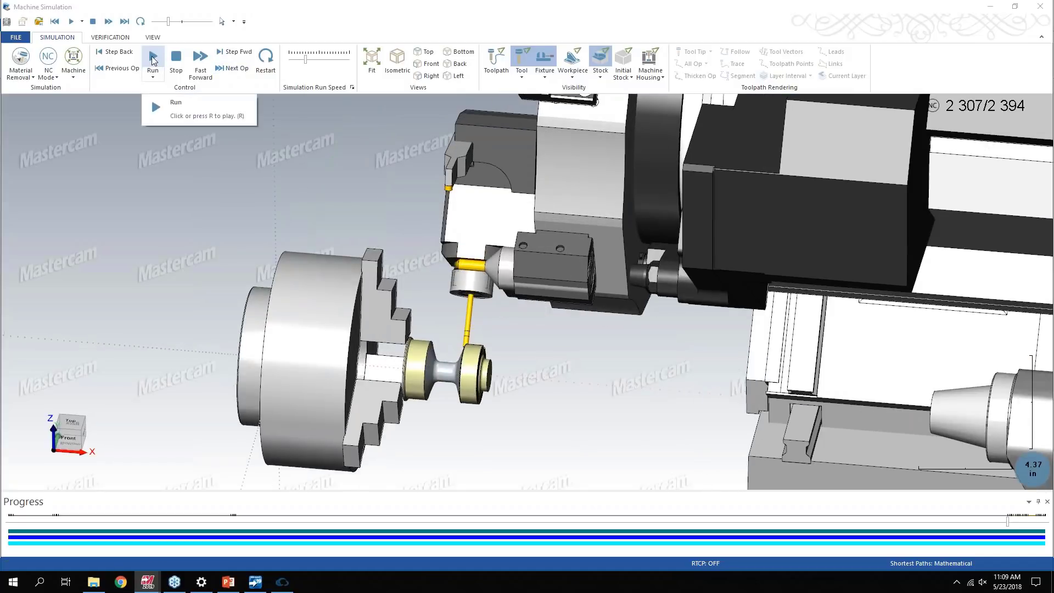
pyautogui.click(153, 60)
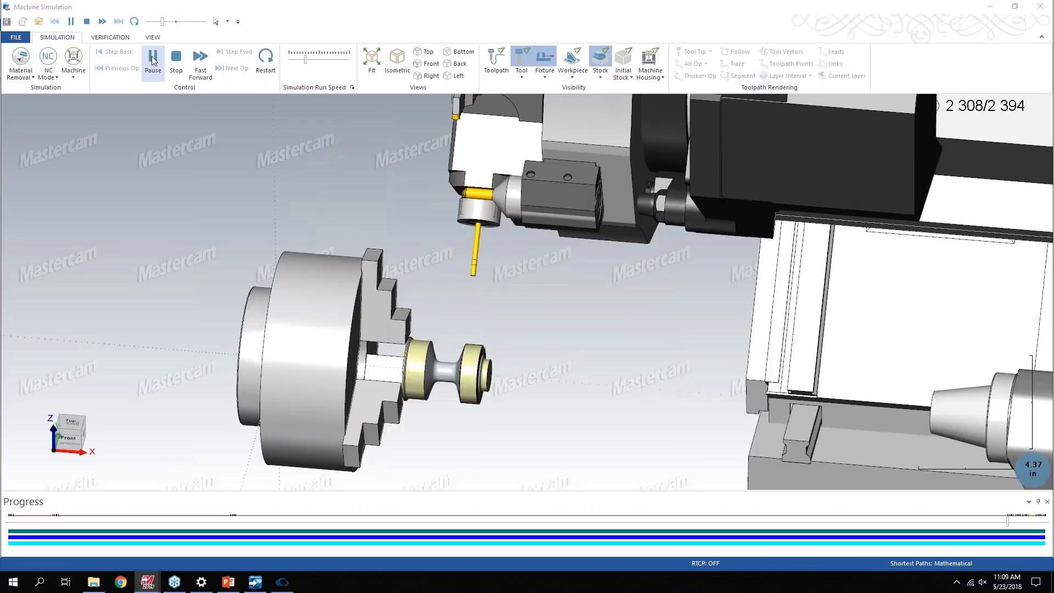
pyautogui.moveTo(306, 64); pyautogui.dragTo(301, 65)
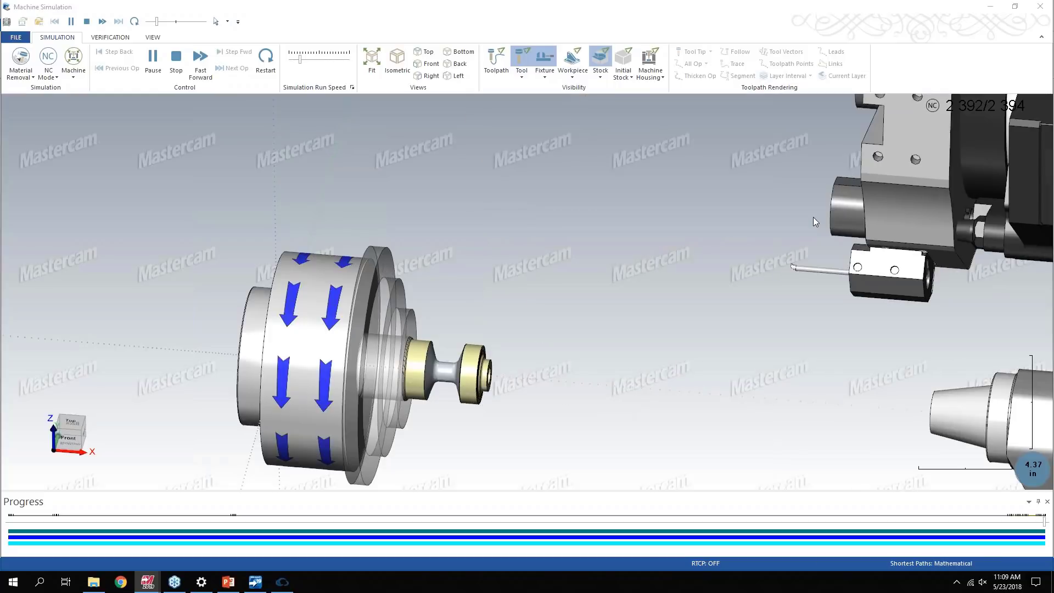
# Examine the finished part in the chuck and the tools around the turret at the end of the simulation
pyautogui.scroll(-2, 590, 280)
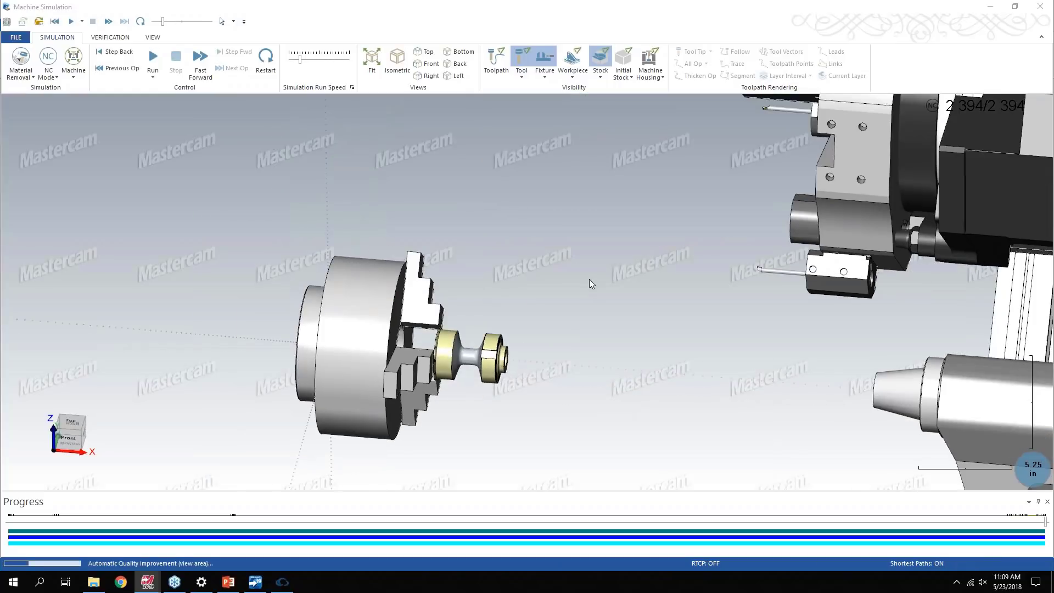
pyautogui.scroll(1, 461, 353)
pyautogui.moveTo(461, 353); pyautogui.dragTo(483, 346, button='middle')
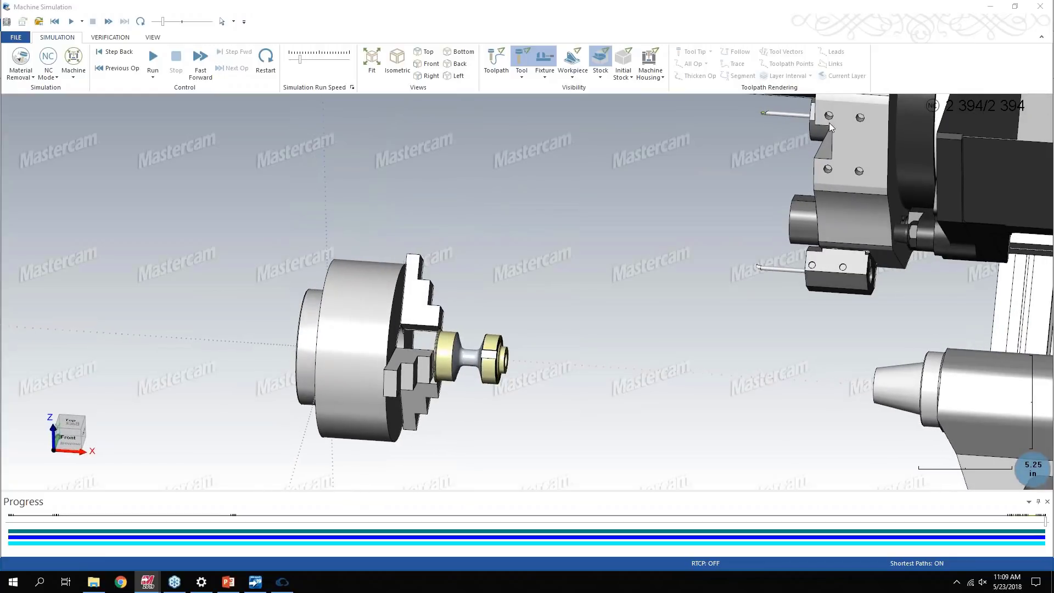
pyautogui.scroll(-3, 750, 236)
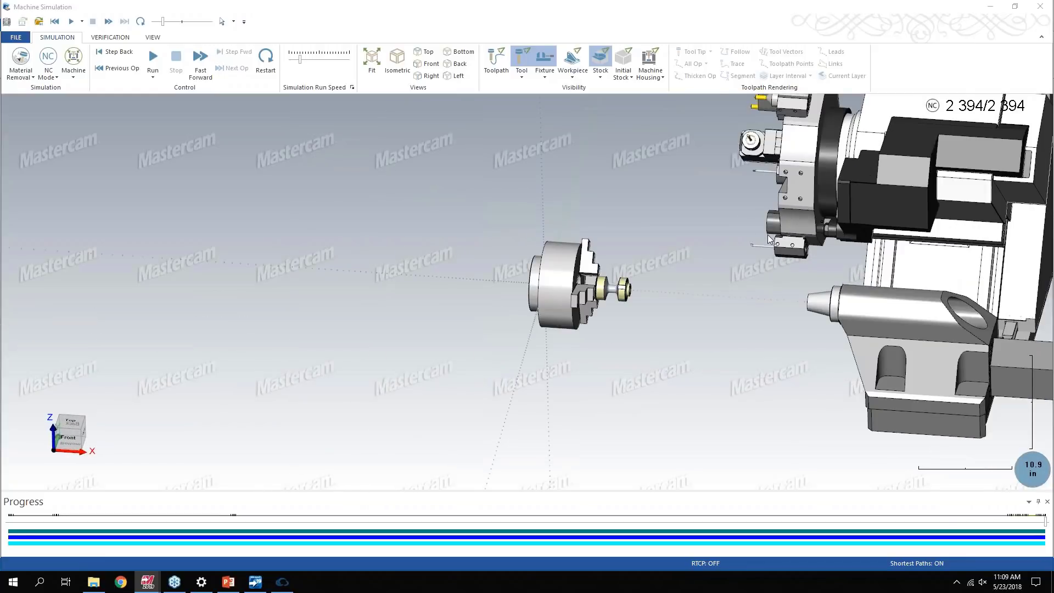
pyautogui.moveTo(768, 237); pyautogui.dragTo(637, 313, button='middle')
pyautogui.moveTo(587, 237); pyautogui.dragTo(713, 232, button='middle')
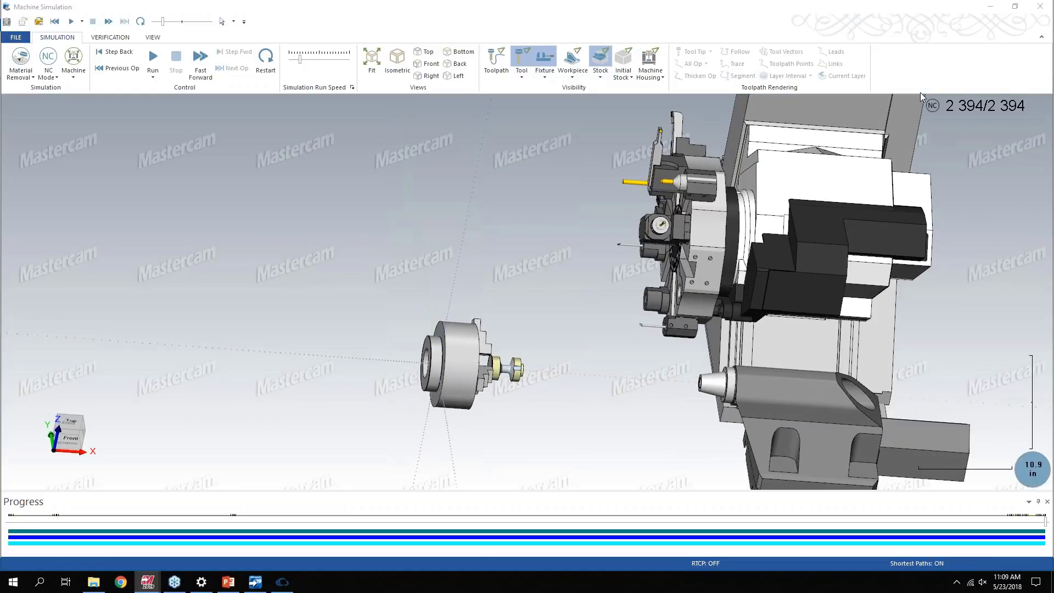
# Minimize the simulation, open the Tool Setup Manager for the machine group, and expand the Upper Turret to list its tool locators
pyautogui.click(992, 10)
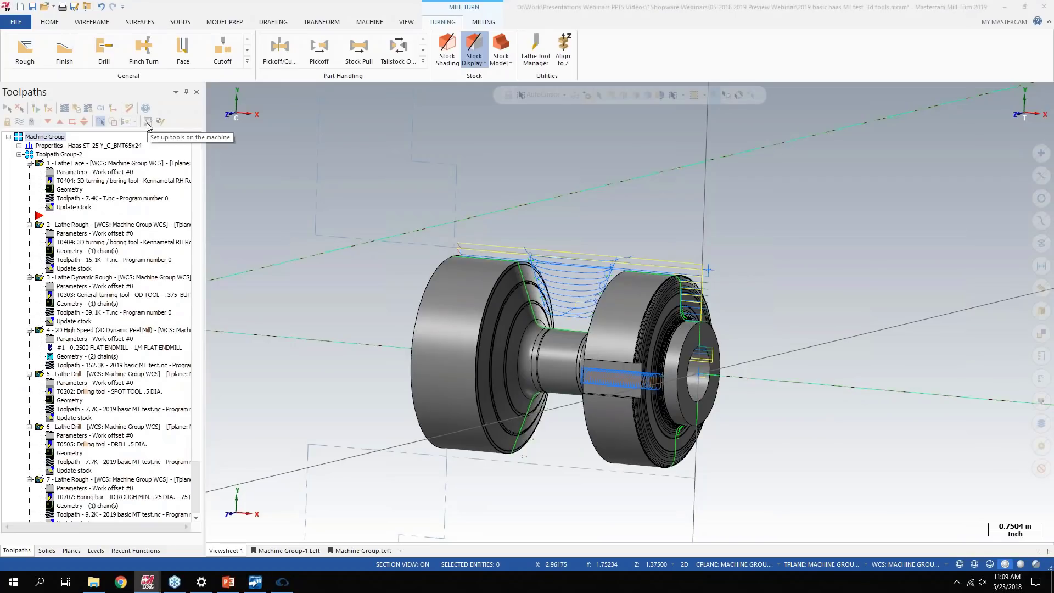
pyautogui.click(147, 123)
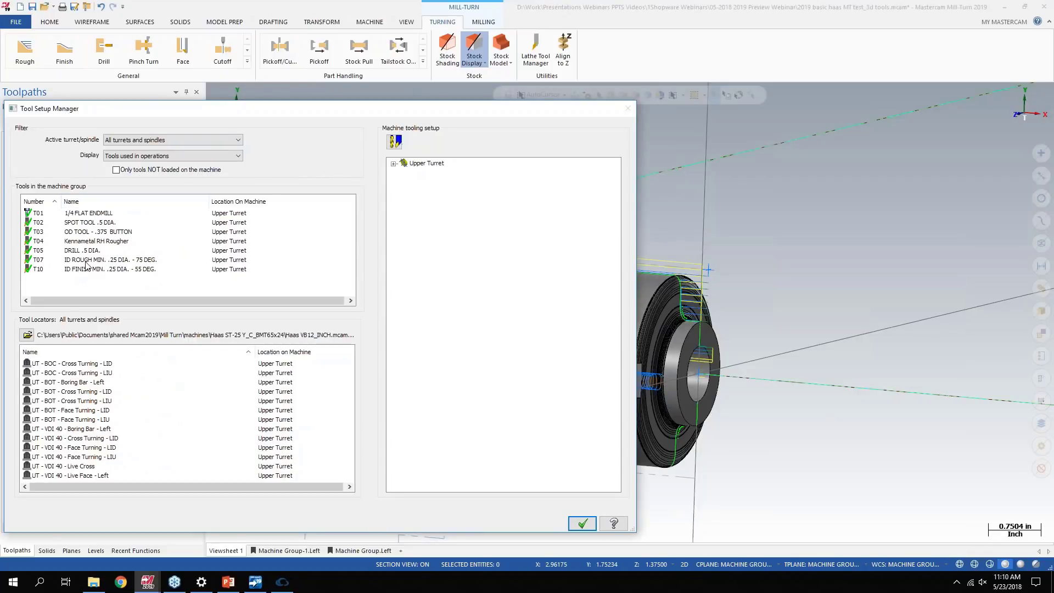
pyautogui.click(393, 164)
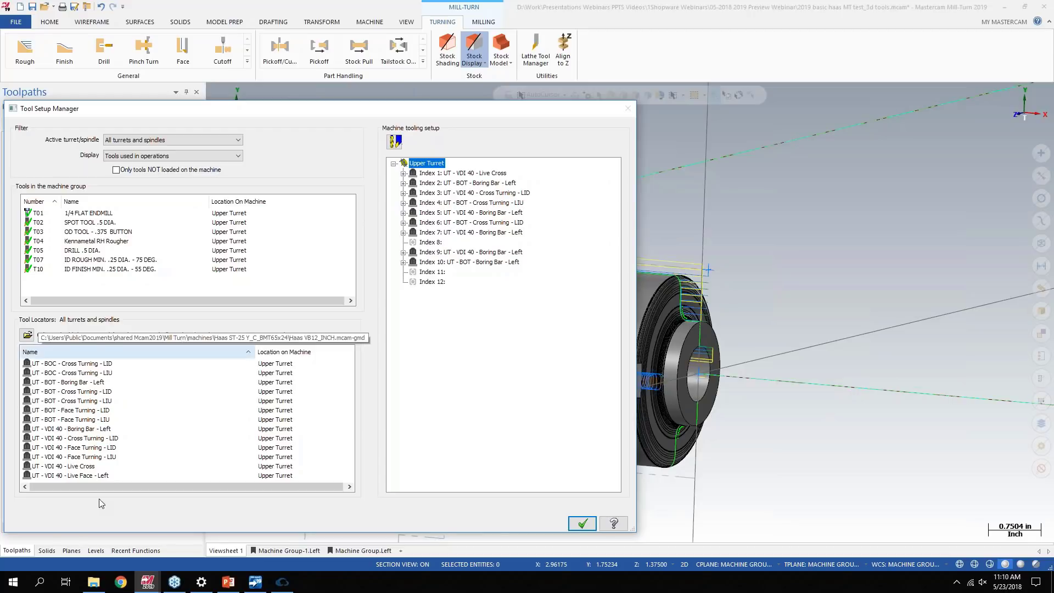
# Switch back to the Machine Simulation and examine the numbered turret stations with their mounted tools and locators
pyautogui.click(147, 581)
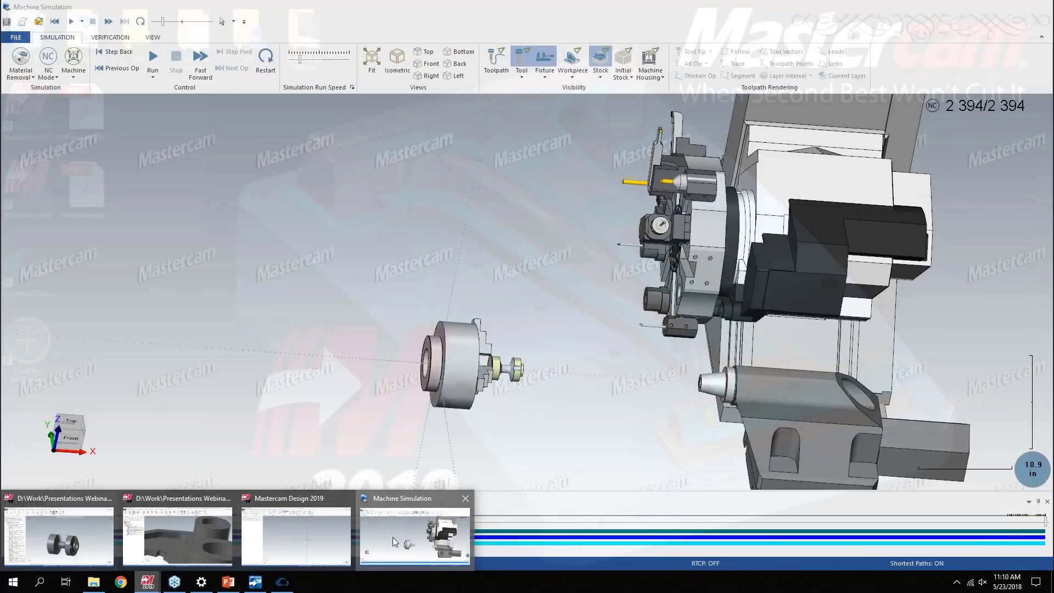
pyautogui.click(393, 536)
pyautogui.moveTo(502, 252); pyautogui.dragTo(639, 265, button='middle')
pyautogui.scroll(3, 644, 258)
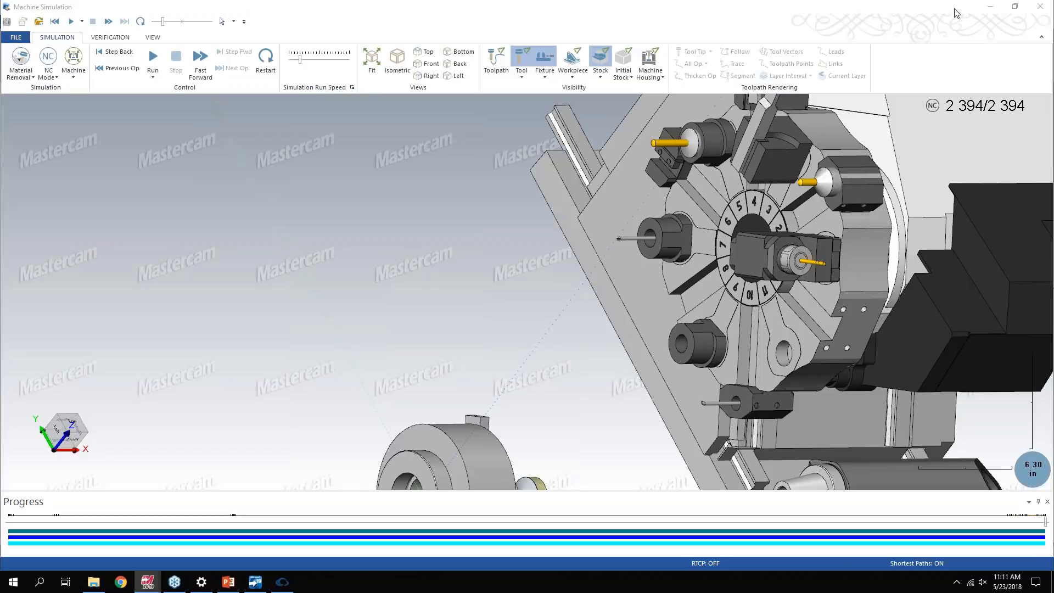
# Minimize the Machine Simulation, switch to the PowerPoint closing slide with the contact details, and end the slide show
pyautogui.click(991, 11)
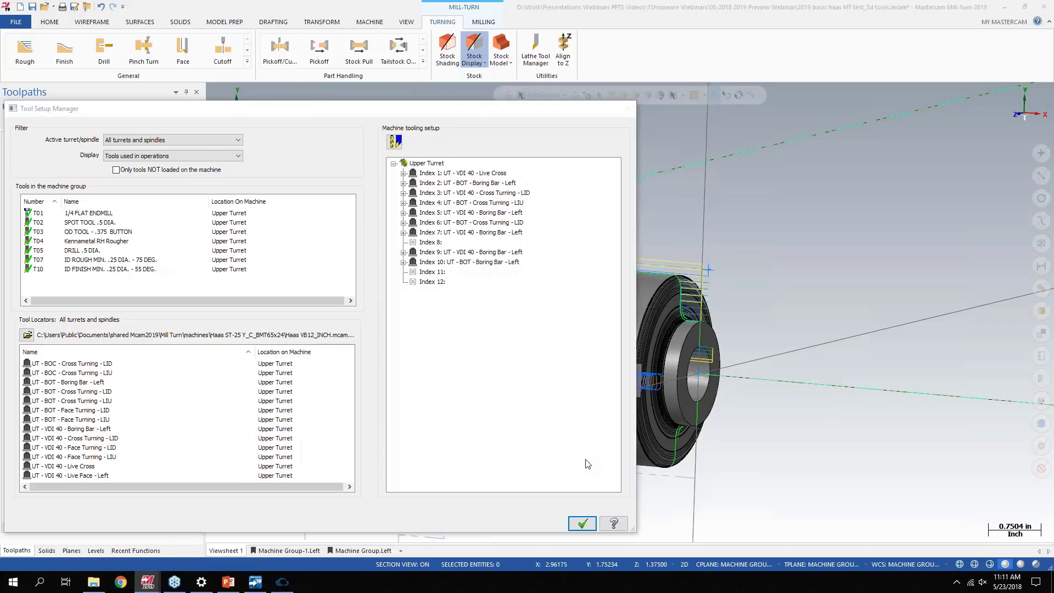
pyautogui.hotkey('alt', 'Tab')
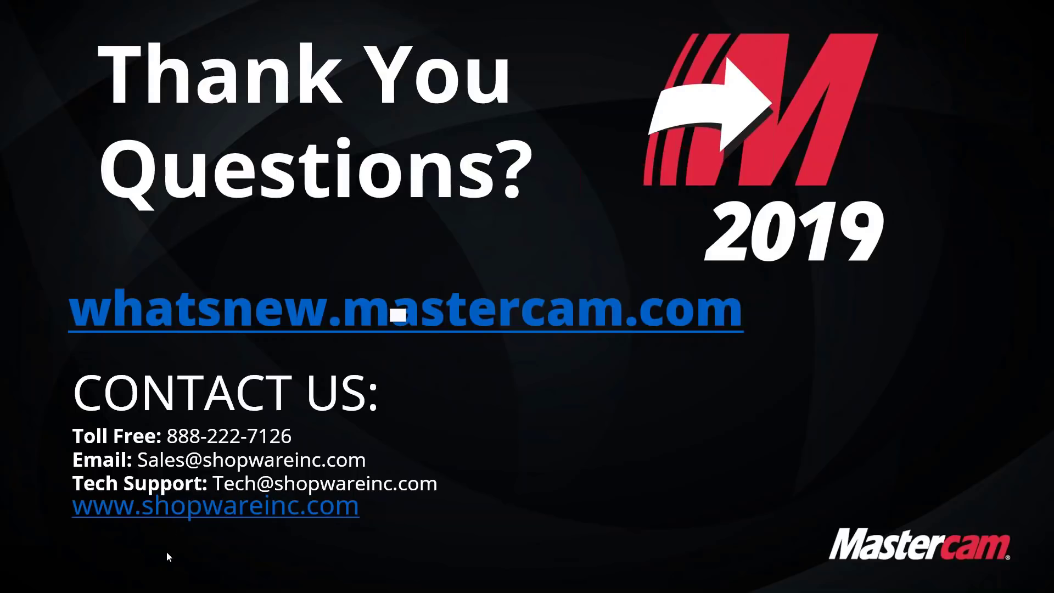
pyautogui.press('Escape')
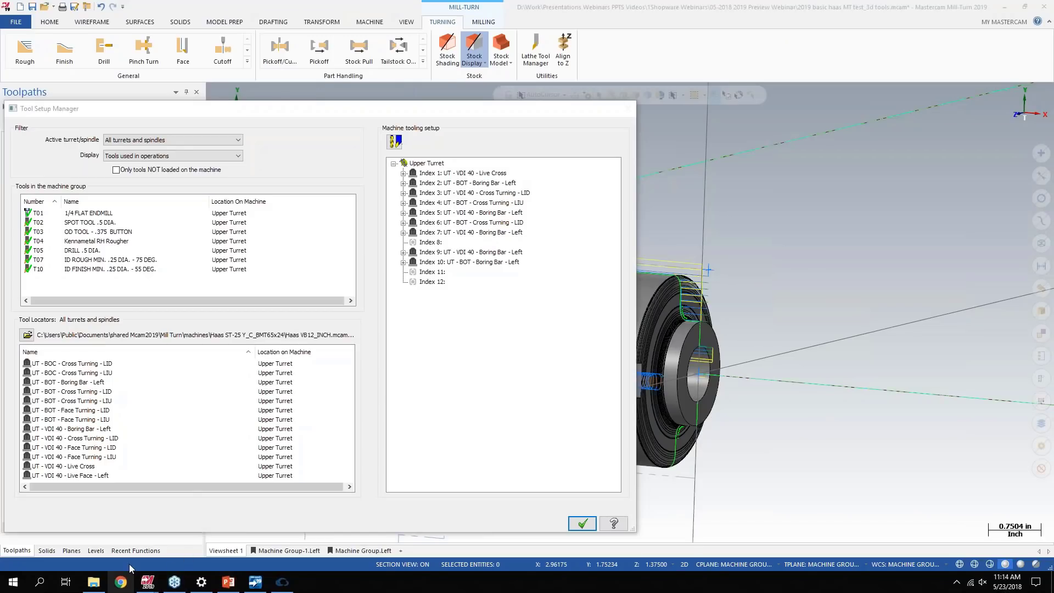
# Switch to a new incognito Chrome window at whatsnew.mastercam.com and look through the Lathe 3D Tool Support page
pyautogui.rightClick(121, 581)
pyautogui.click(118, 516)
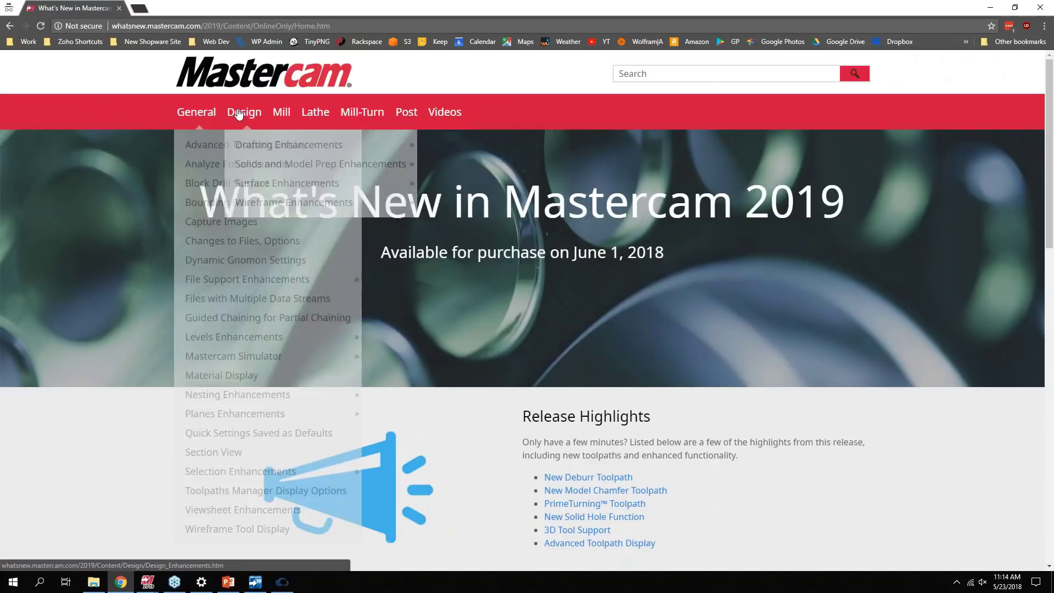
pyautogui.moveTo(308, 113)
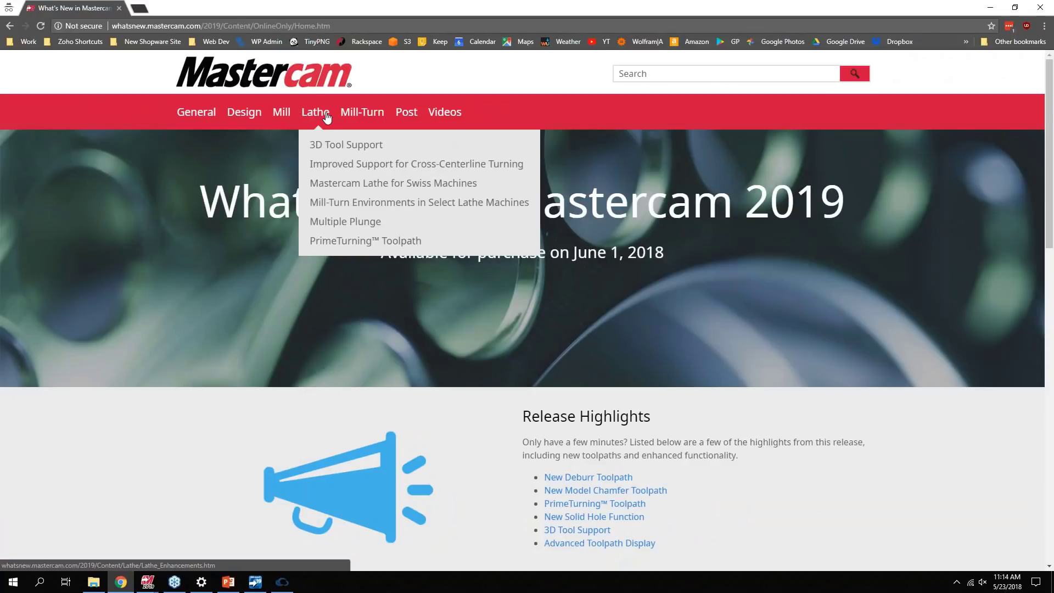
pyautogui.click(340, 143)
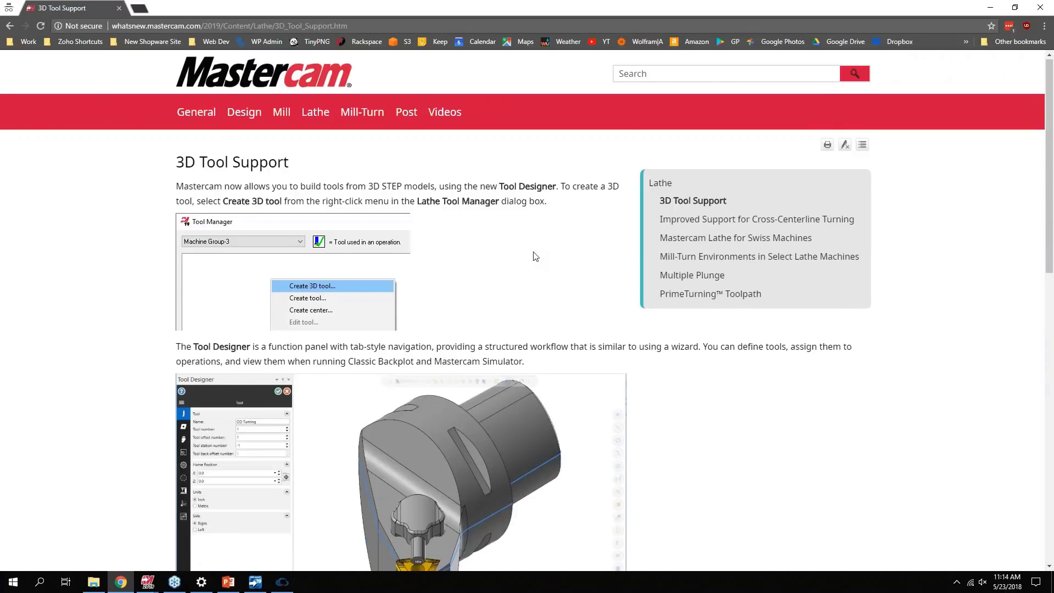
pyautogui.scroll(-10, 531, 256)
pyautogui.scroll(10, 535, 256)
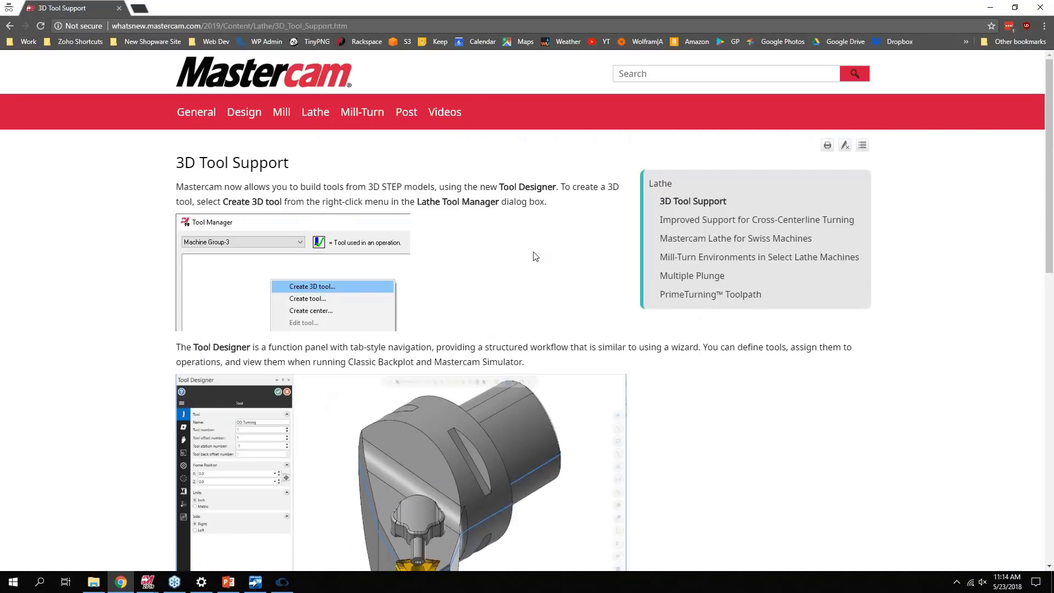
# Browse the site's General, Design and Post enhancement topics, and open the Videos page for Mastercam 2019
pyautogui.moveTo(204, 122)
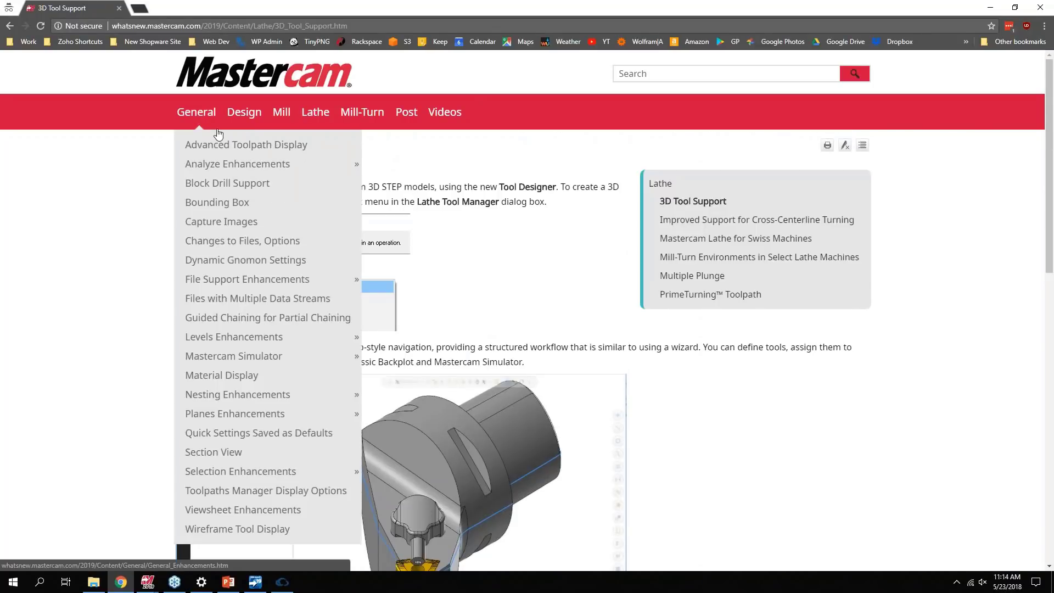
pyautogui.moveTo(236, 165)
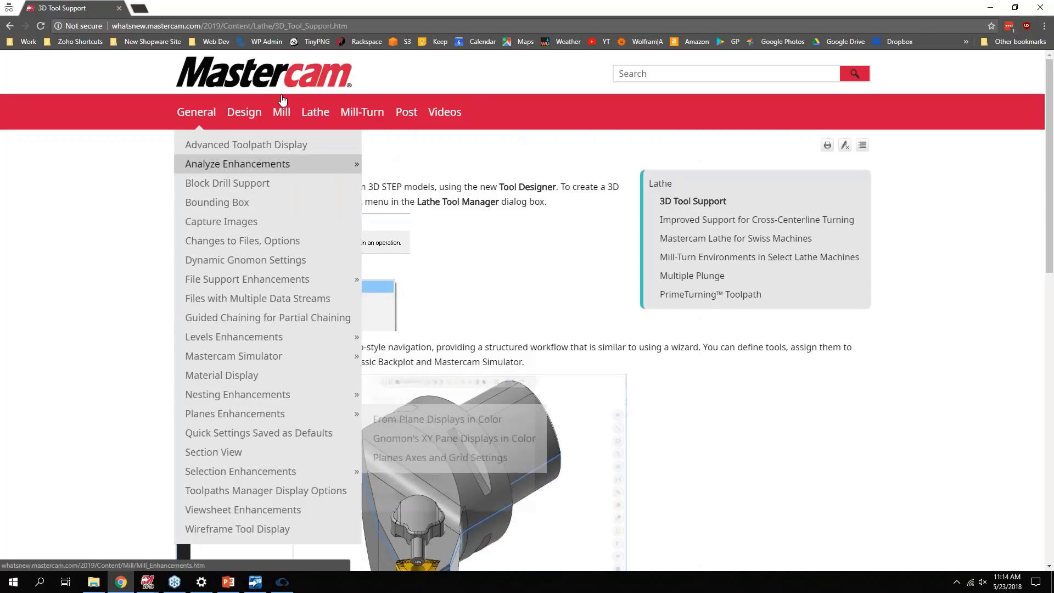
pyautogui.moveTo(245, 125)
pyautogui.moveTo(411, 111)
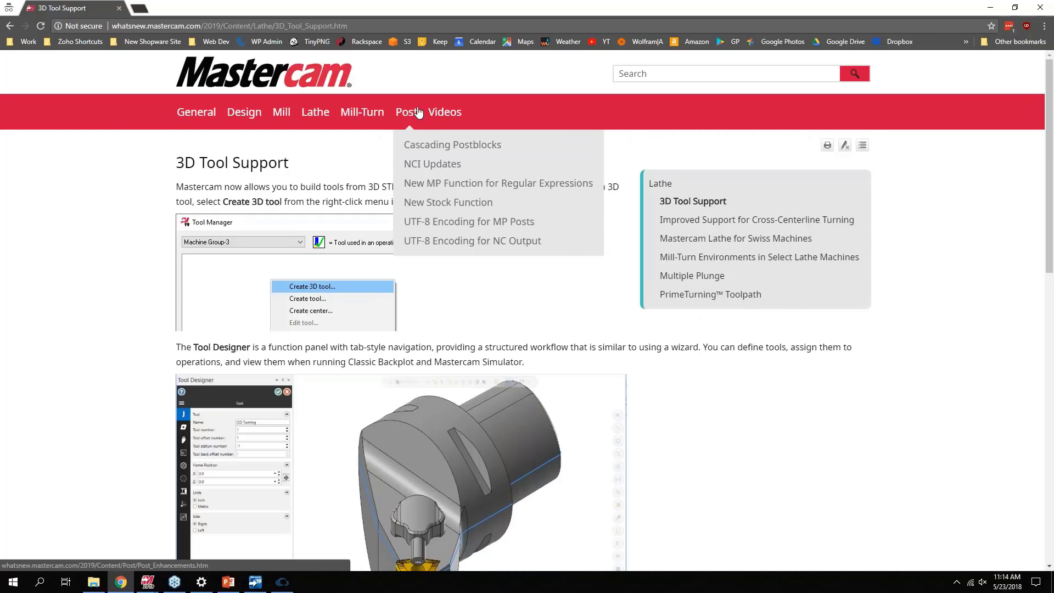
pyautogui.click(444, 120)
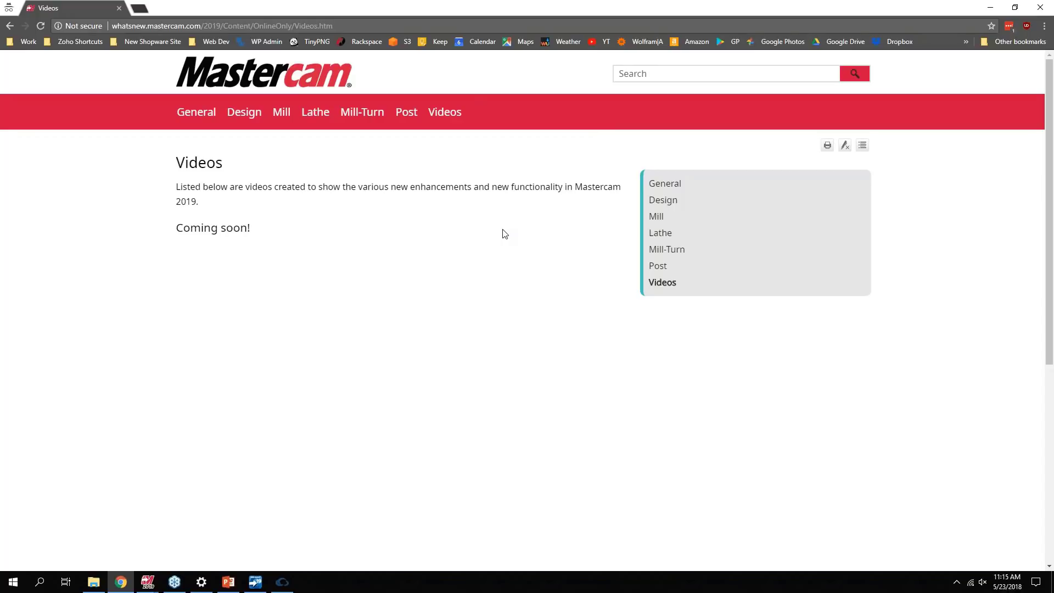
pyautogui.moveTo(325, 125)
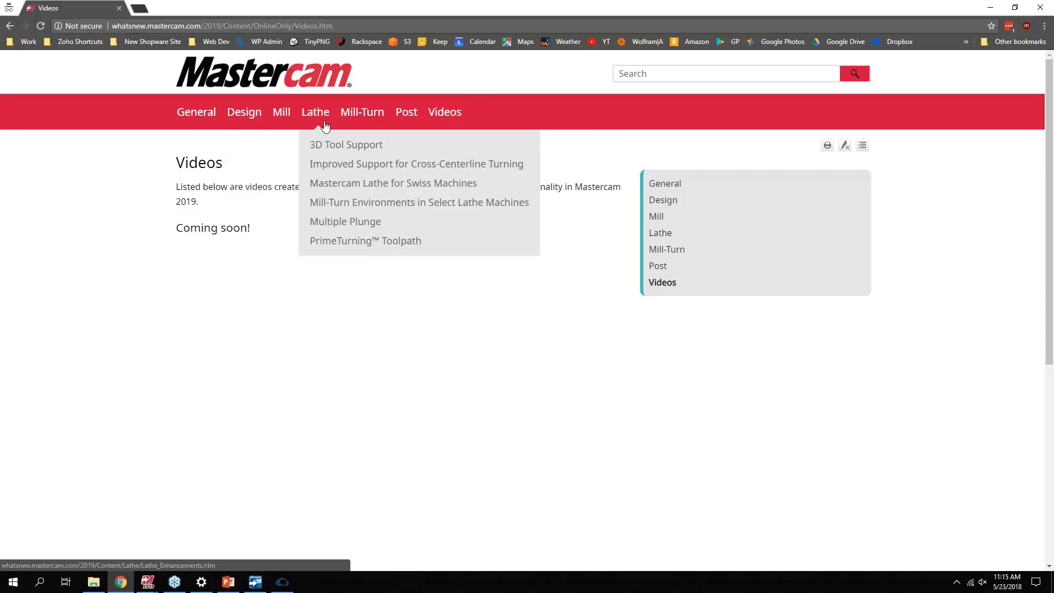